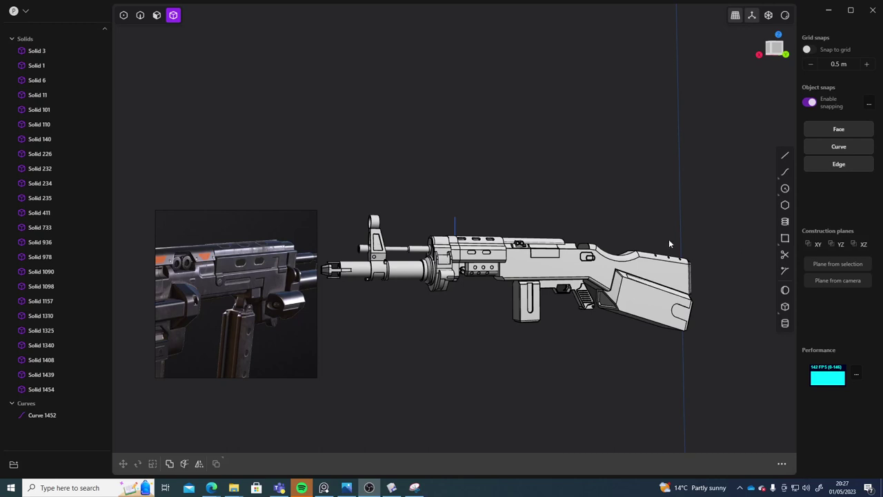
Step: Examine the foregrip in the reference images and compare it with the handguard and folded foregrip on the rifle model
middle_drag(504, 338, 432, 311)
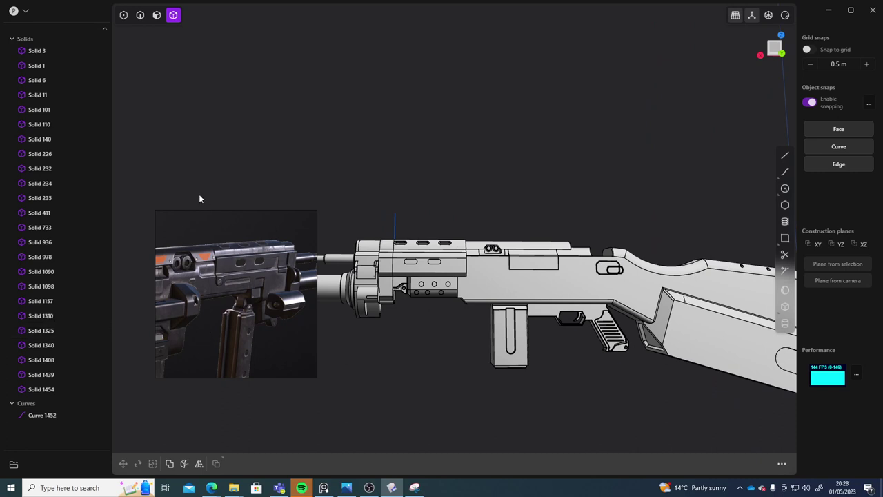
scroll(249, 319, down, 6)
middle_drag(249, 318, 317, 286)
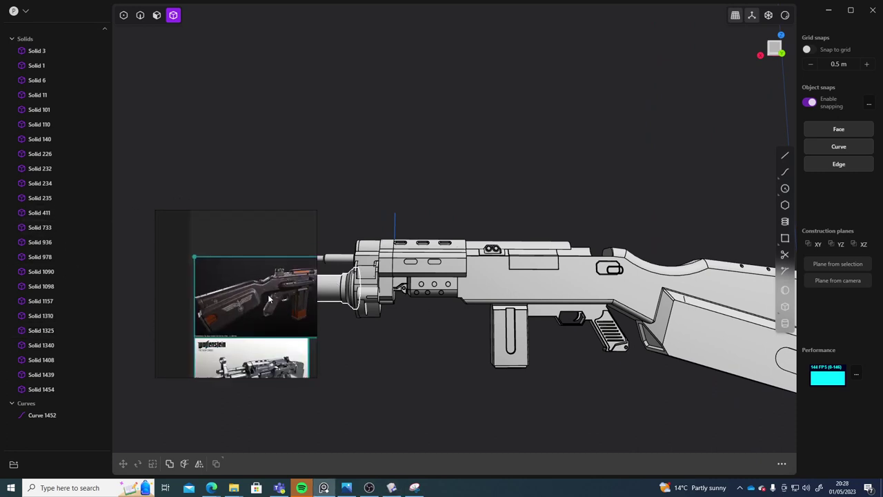
scroll(232, 301, down, 2)
scroll(231, 301, up, 5)
middle_drag(250, 306, 138, 335)
scroll(236, 311, down, 3)
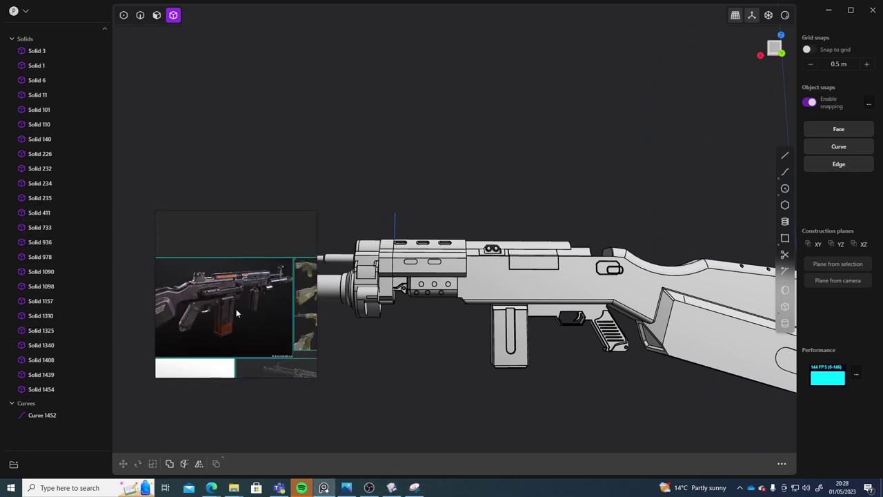
scroll(257, 303, up, 3)
scroll(248, 286, up, 3)
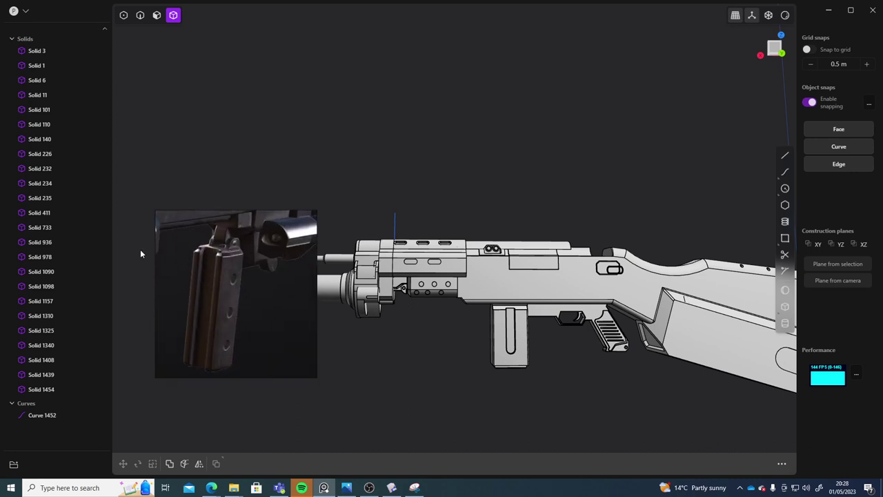
scroll(244, 282, down, 1)
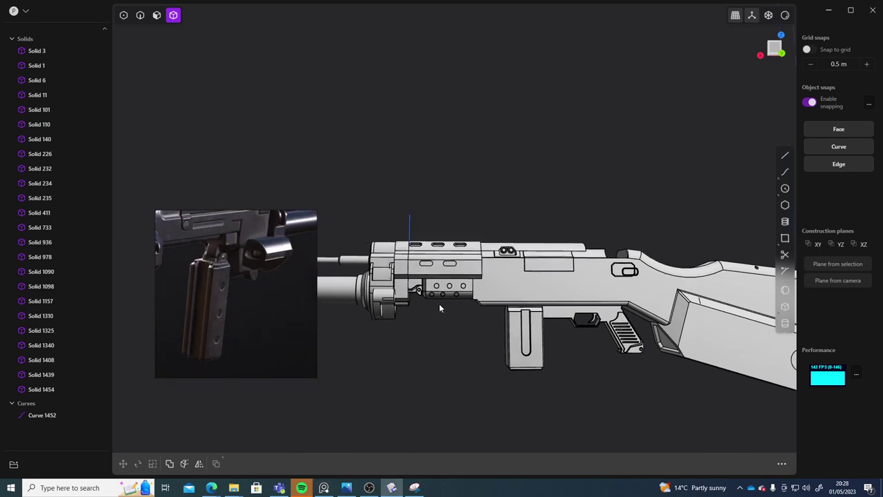
scroll(439, 304, up, 5)
shift+middle_drag(479, 311, 435, 277)
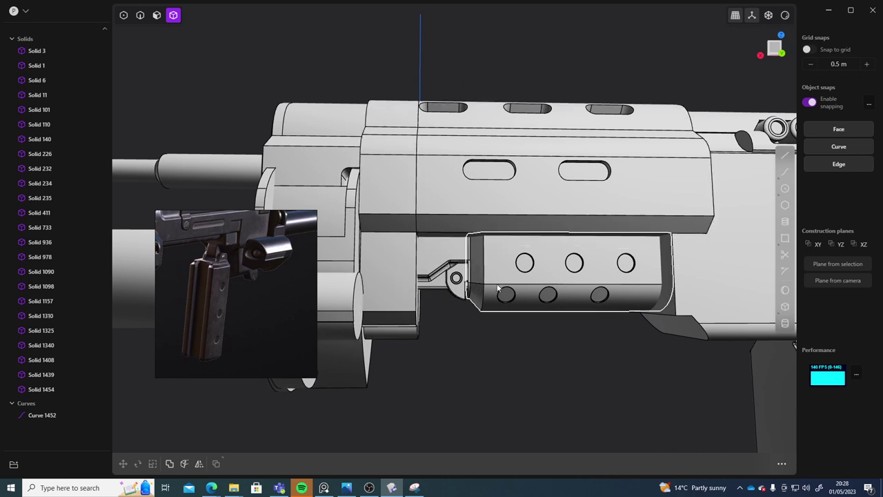
shift+middle_drag(649, 318, 456, 291)
scroll(483, 315, down, 5)
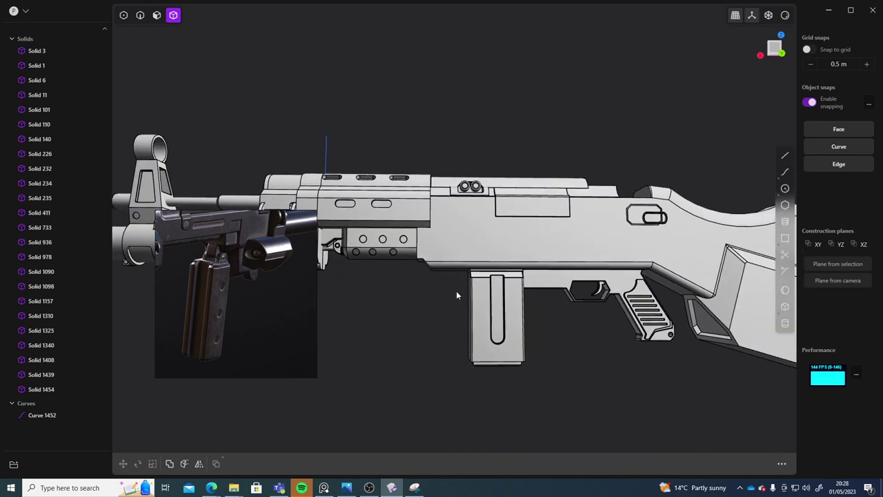
Step: Hide the slotted handguard, the perforated foregrip and its mounting bracket (Solid 140, Solid 1090 and Solid 1157)
click(447, 241)
middle_drag(446, 259, 474, 311)
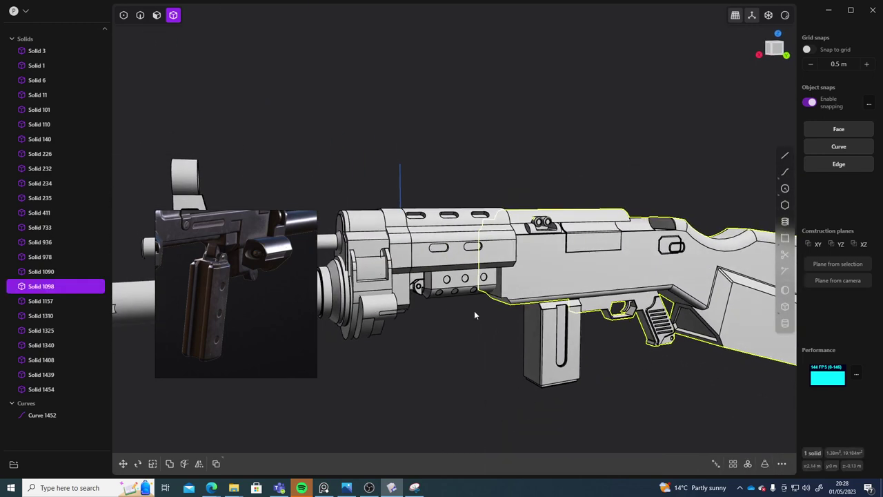
click(440, 286)
shift+click(457, 255)
shift+click(419, 282)
middle_drag(419, 282, 457, 336)
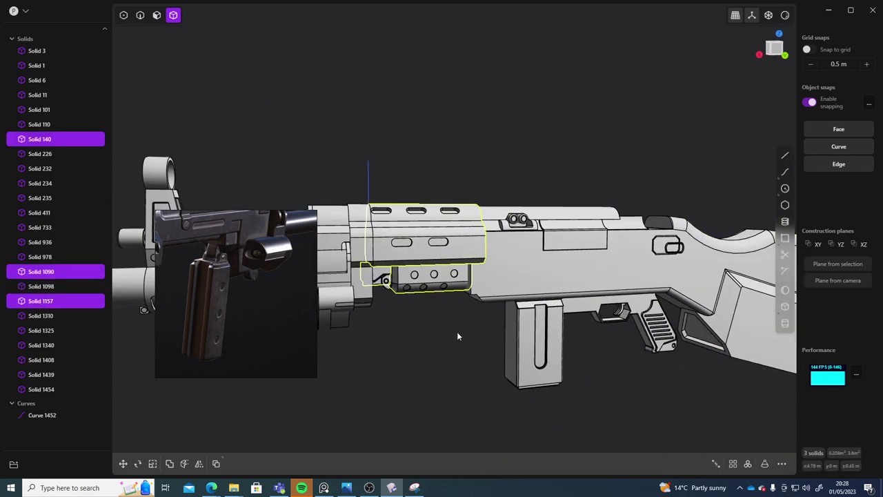
click(83, 301)
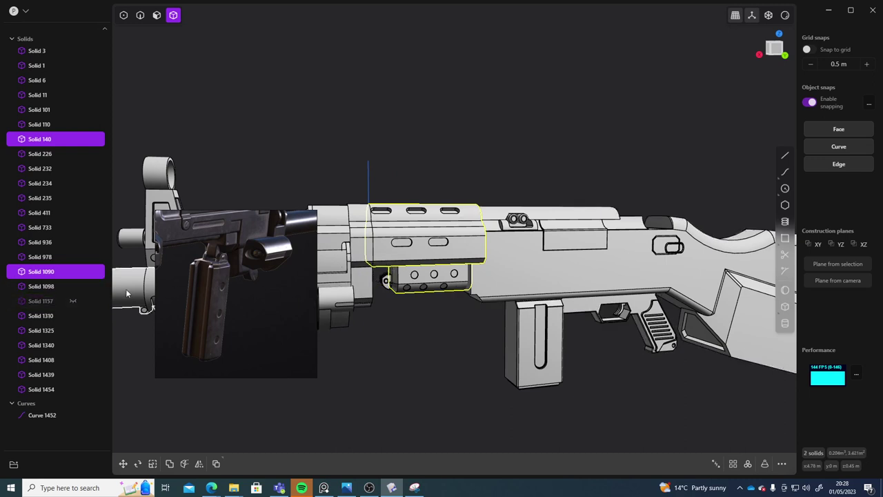
click(83, 273)
click(82, 138)
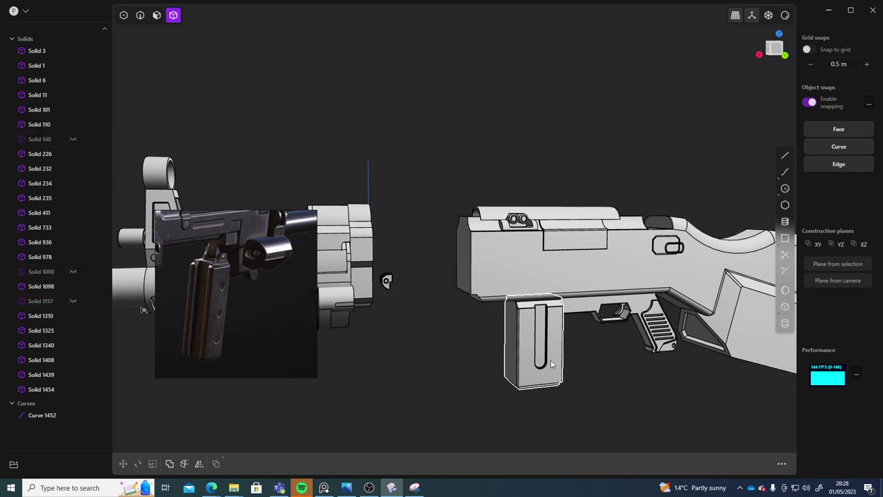
click(373, 285)
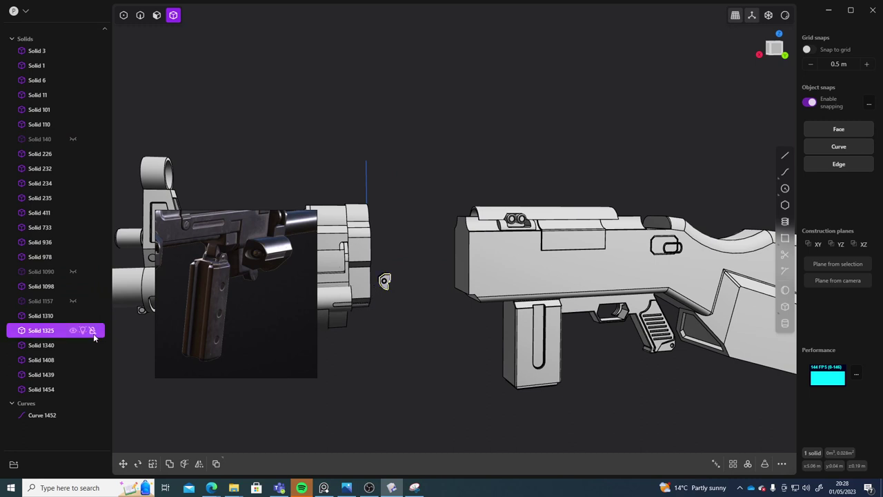
click(447, 331)
middle_drag(447, 332, 477, 321)
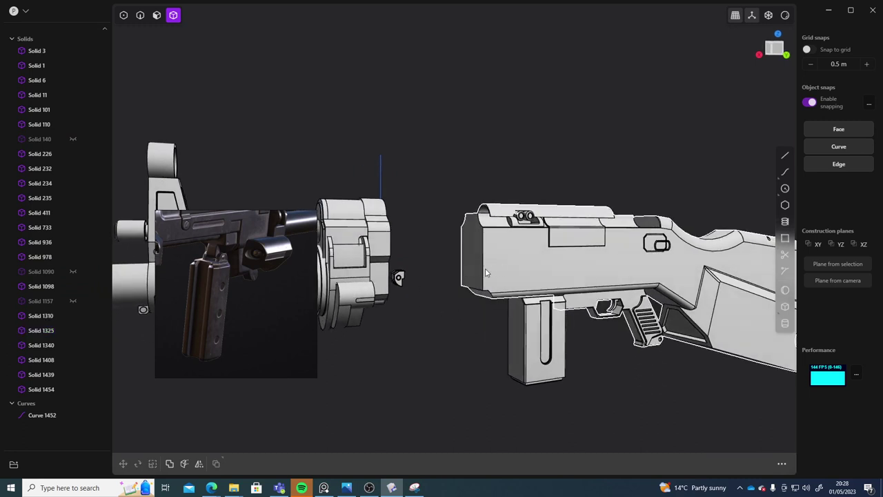
scroll(444, 304, up, 6)
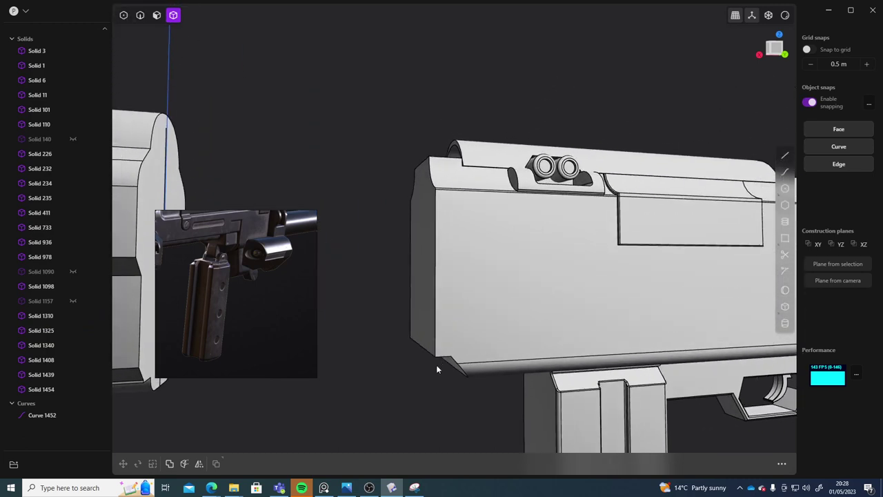
middle_drag(436, 370, 412, 357)
key(3)
click(469, 306)
key(o)
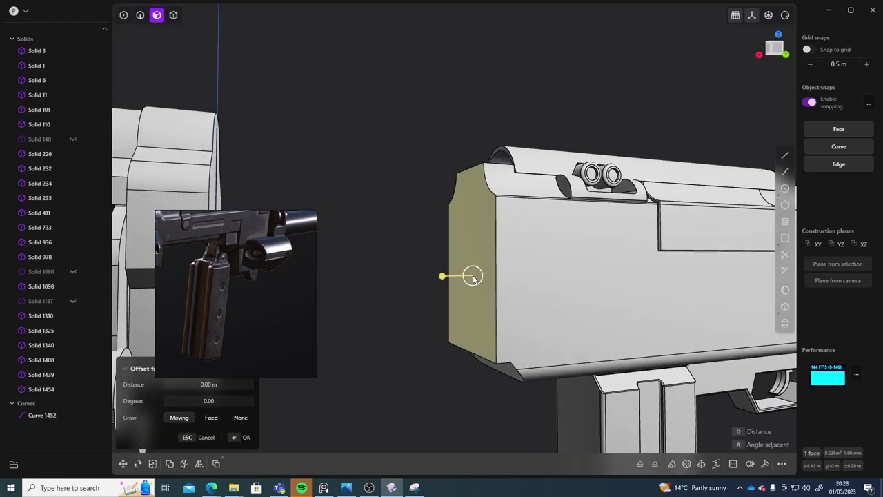
middle_drag(492, 392, 491, 374)
shift+click(478, 249)
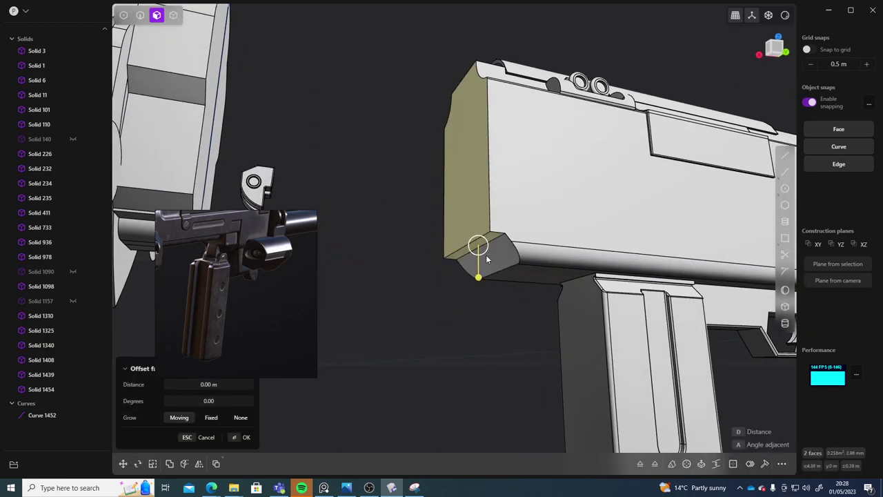
drag(463, 276, 473, 269)
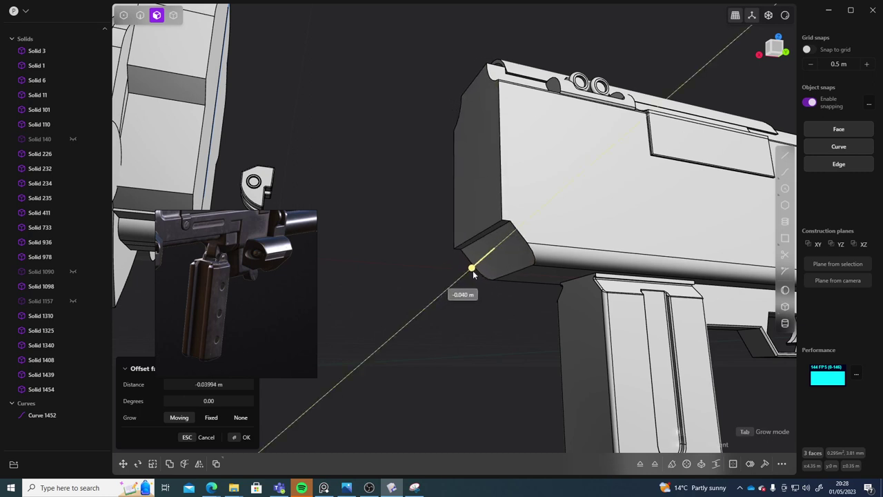
key(Escape)
Step: Offset the receiver's large front end face inward by about 0.171 m
click(468, 239)
drag(452, 214, 488, 218)
middle_drag(472, 264, 456, 290)
scroll(456, 289, down, 3)
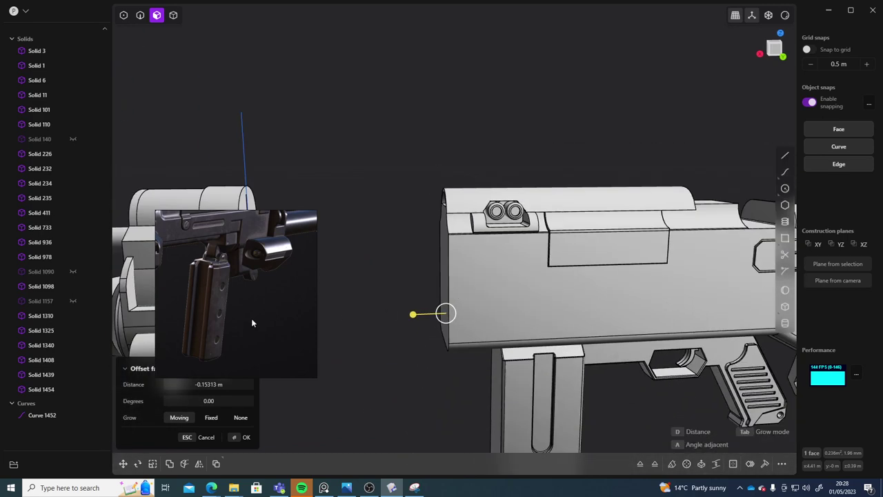
scroll(252, 319, down, 3)
middle_drag(252, 319, 263, 312)
middle_drag(426, 344, 440, 315)
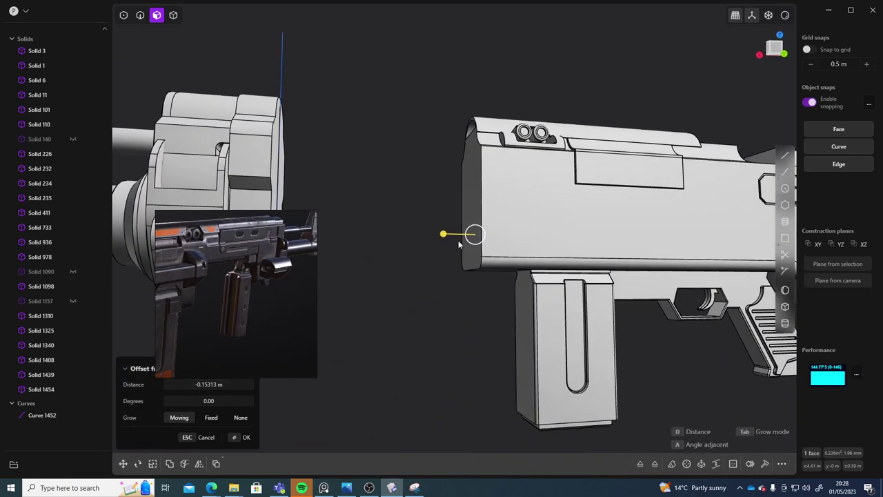
drag(446, 236, 447, 235)
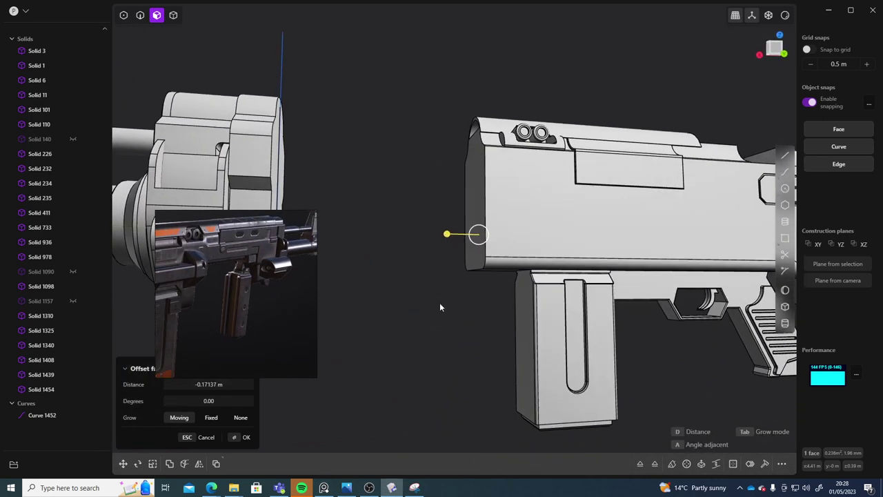
middle_drag(440, 304, 439, 343)
key(Return)
Step: Show the hidden handguard, foregrip and mounting bracket (Solid 140, Solid 1090 and Solid 1157), and leave the face offset
scroll(400, 378, down, 6)
scroll(442, 345, up, 5)
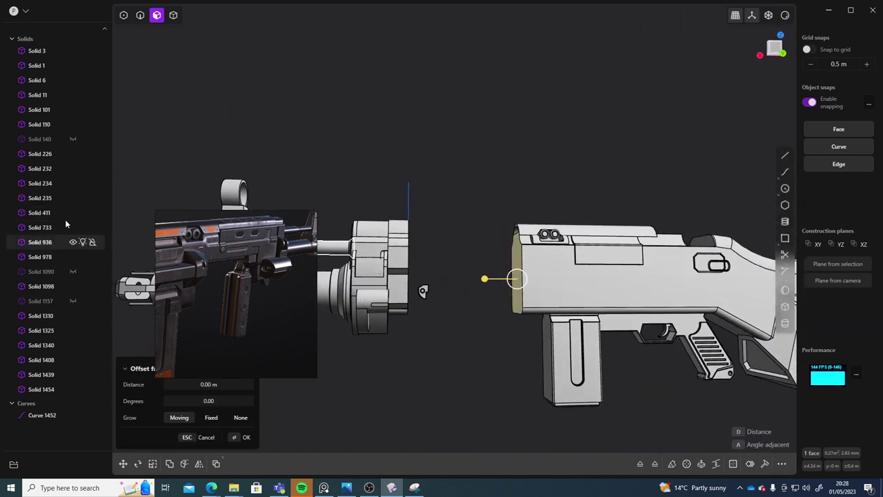
click(72, 139)
click(72, 271)
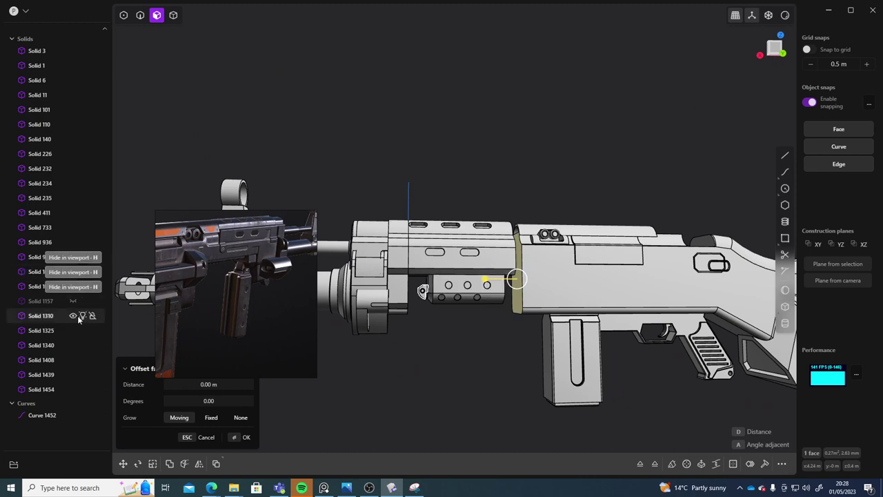
click(73, 301)
shift+middle_drag(494, 388, 488, 329)
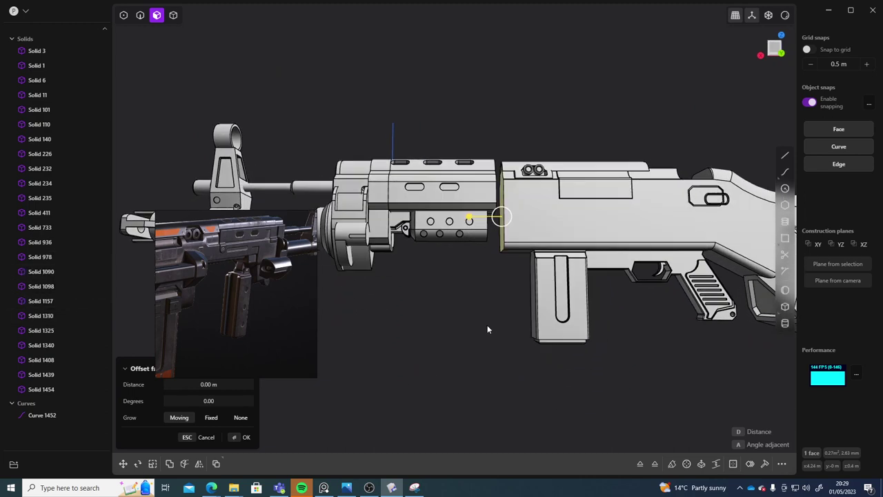
key(Escape)
Step: Move the foregrip, its mounting bracket and both hinge pieces toward the receiver along X by about -0.22 m
scroll(441, 283, up, 4)
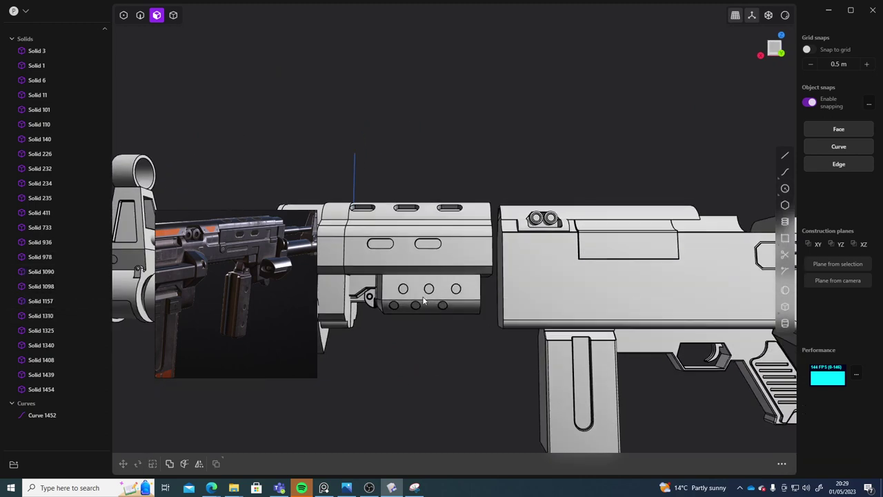
key(4)
click(426, 310)
shift+click(371, 301)
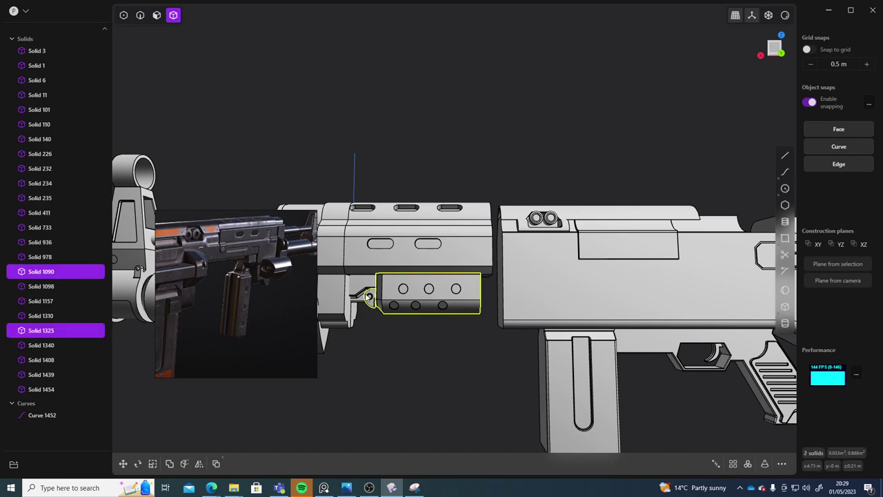
shift+click(361, 295)
middle_drag(378, 316, 443, 266)
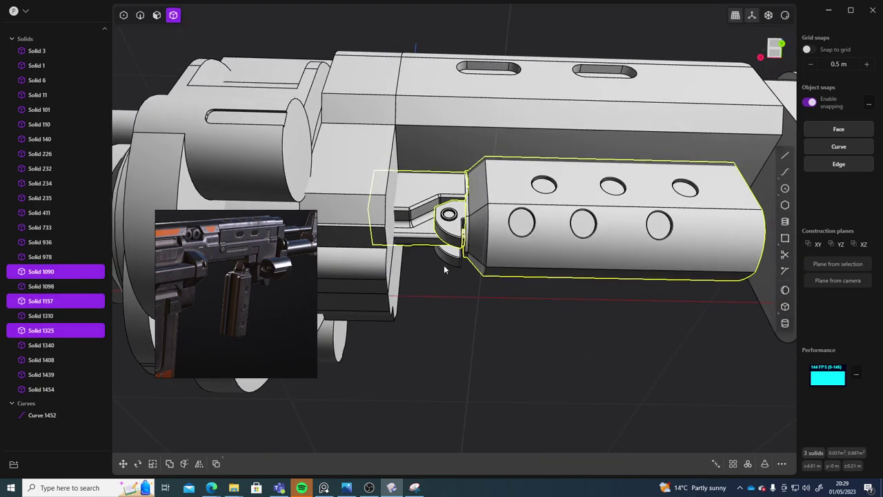
shift+click(448, 255)
middle_drag(490, 322, 508, 303)
scroll(519, 300, down, 4)
key(g)
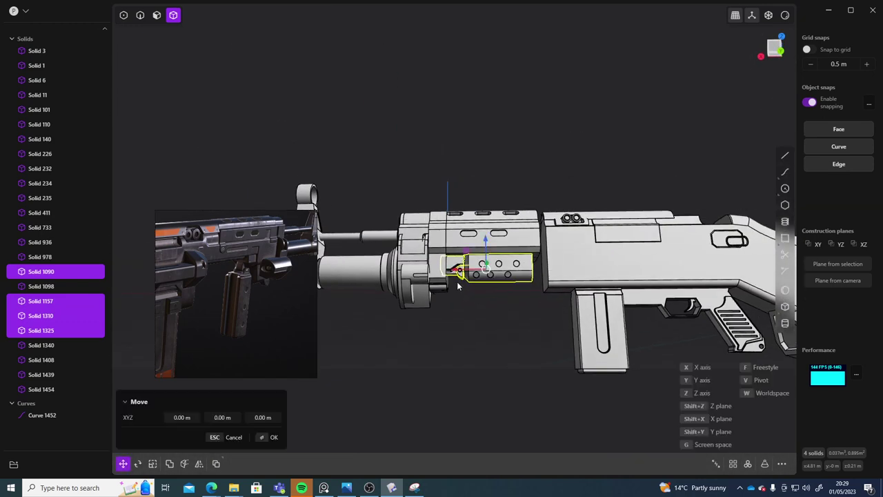
key(x)
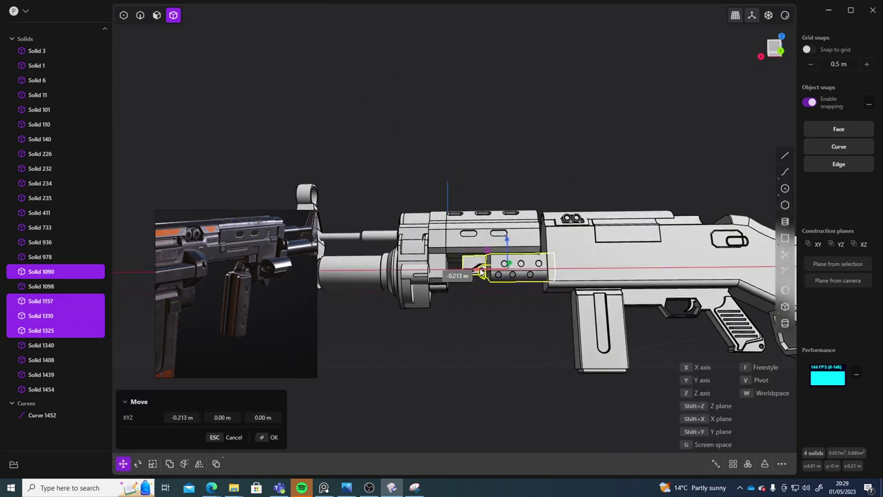
click(497, 318)
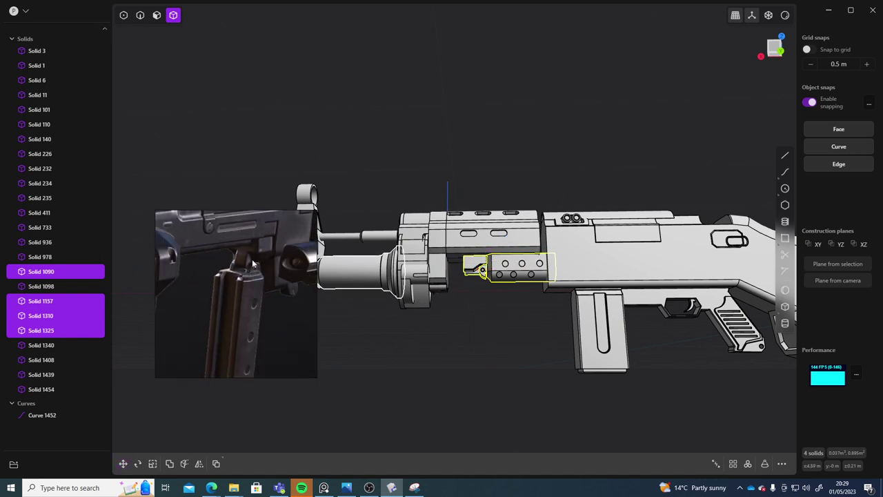
Step: Join the slotted handguard and the adjoining block at its front into one solid with a Boolean union
middle_drag(398, 330, 439, 427)
click(476, 347)
scroll(475, 379, up, 5)
click(459, 262)
middle_drag(458, 262, 391, 352)
shift+click(391, 350)
middle_drag(443, 418, 436, 392)
key(q)
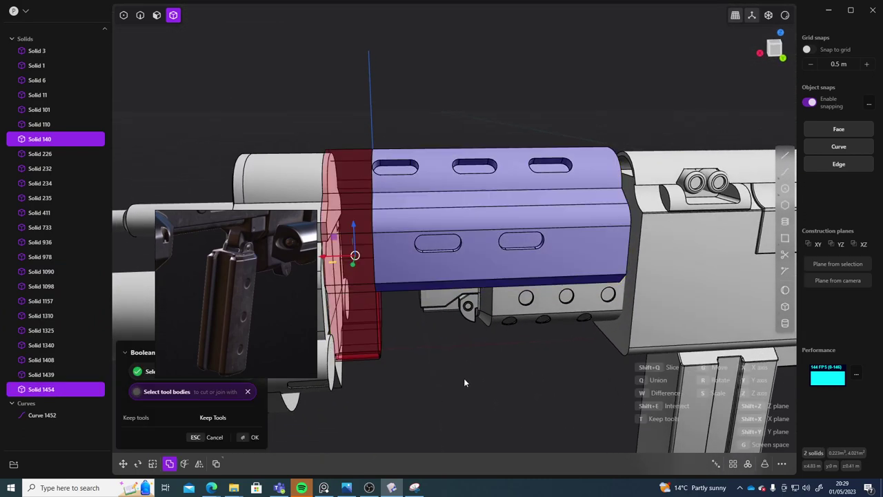
key(q)
key(Return)
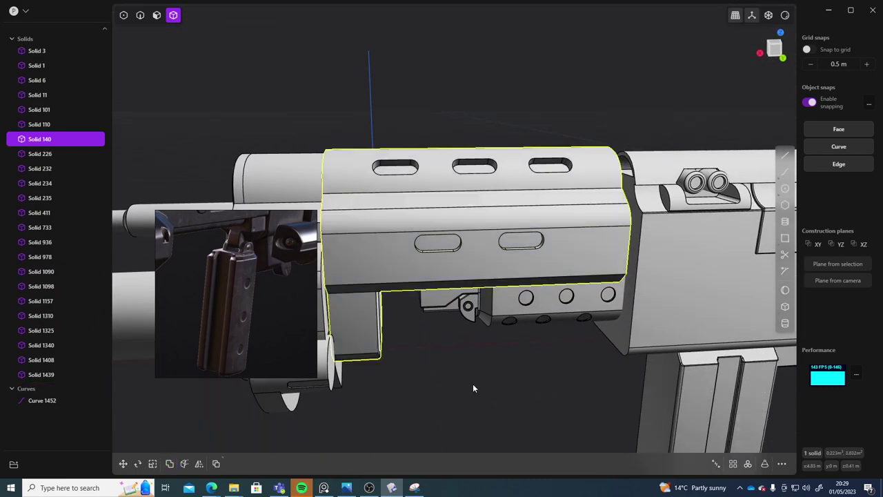
Step: Offset the slotted handguard's rear end face toward the receiver by about 0.065 m
middle_drag(473, 384, 468, 308)
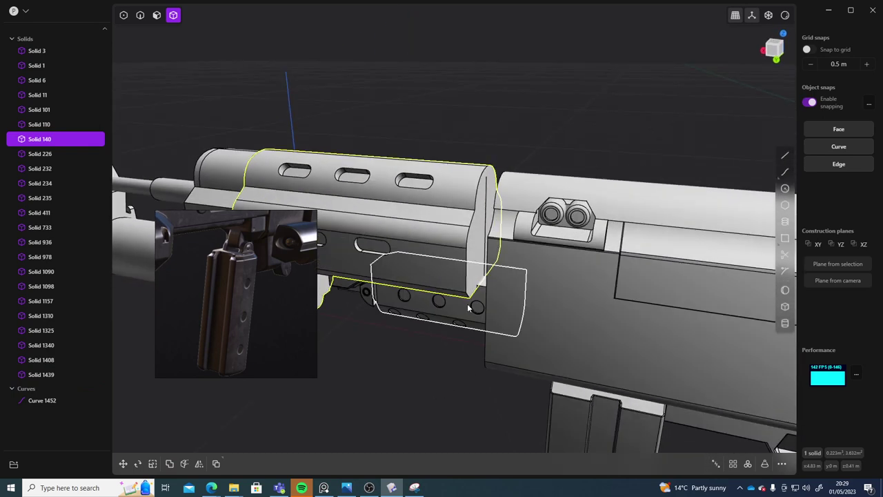
click(472, 247)
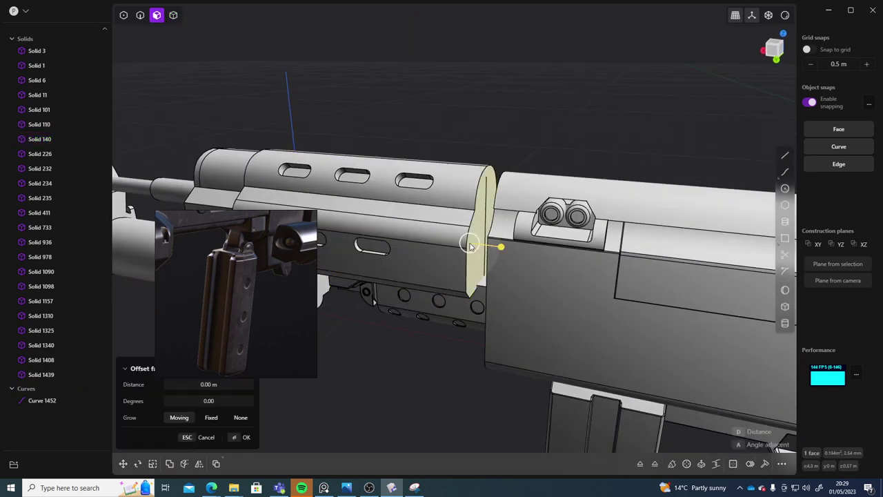
middle_drag(473, 247, 570, 301)
drag(572, 300, 586, 301)
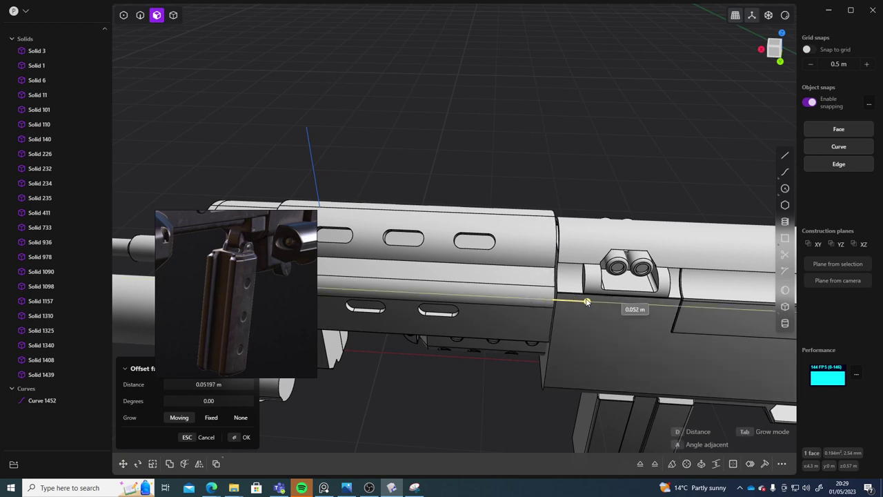
middle_drag(590, 301, 571, 133)
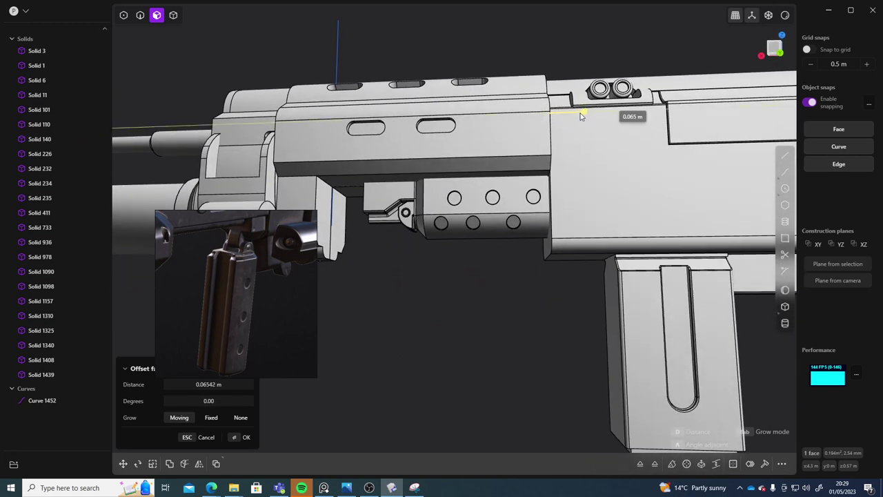
right_click(580, 44)
middle_drag(580, 44, 485, 144)
scroll(570, 109, down, 5)
click(409, 365)
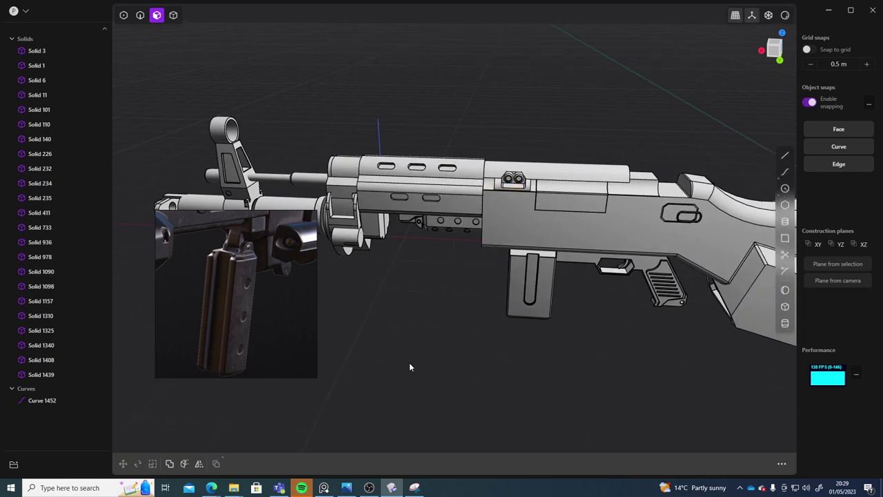
Step: Draw a centre rectangle about 0.334 by 0.186 m on the YZ plane above the front sight and move it up about 0.189 m
middle_drag(409, 364, 467, 331)
scroll(538, 300, up, 5)
scroll(452, 258, up, 4)
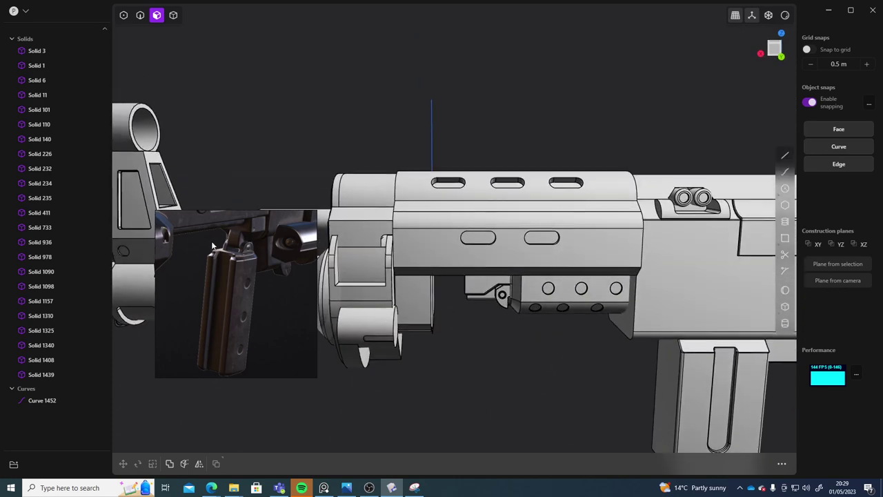
middle_drag(298, 274, 444, 215)
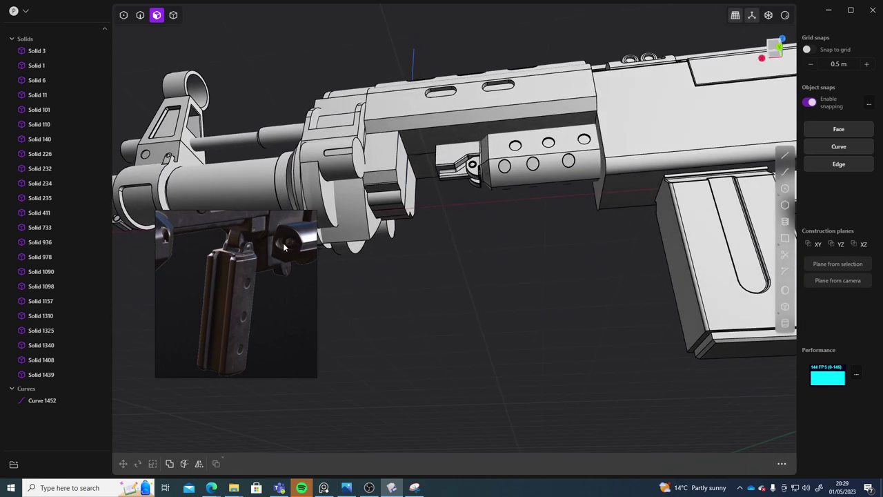
middle_drag(323, 255, 756, 78)
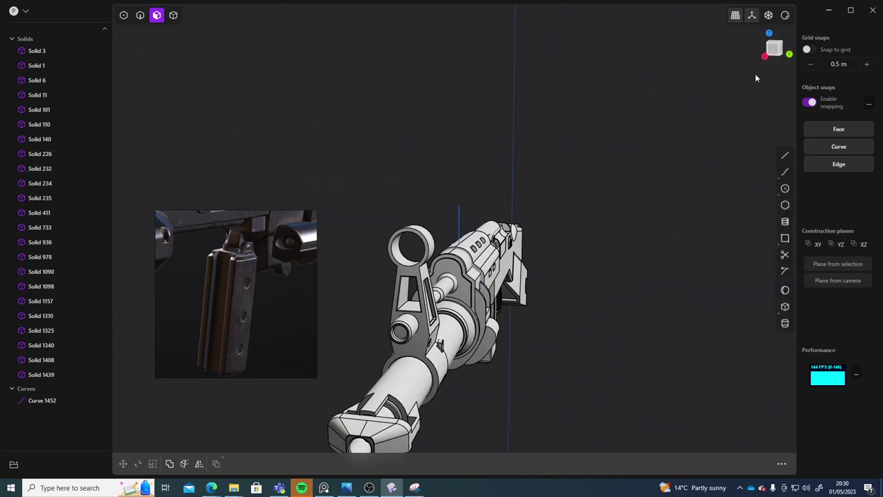
click(774, 49)
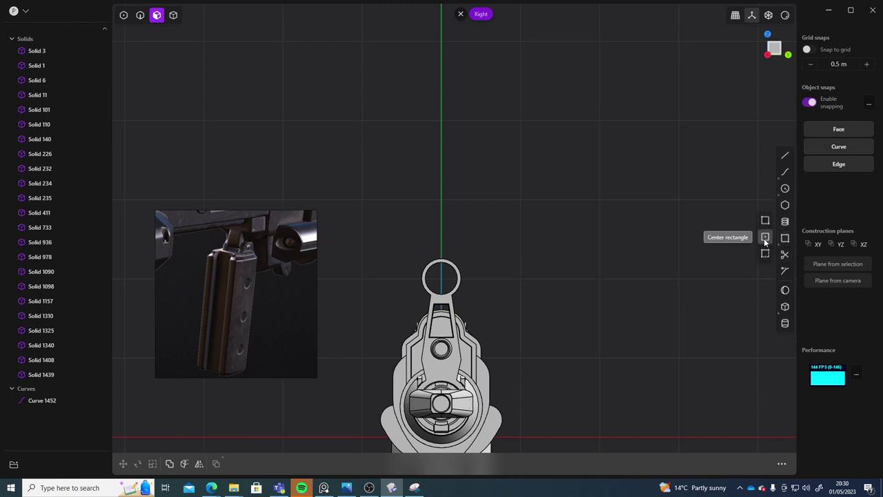
click(441, 198)
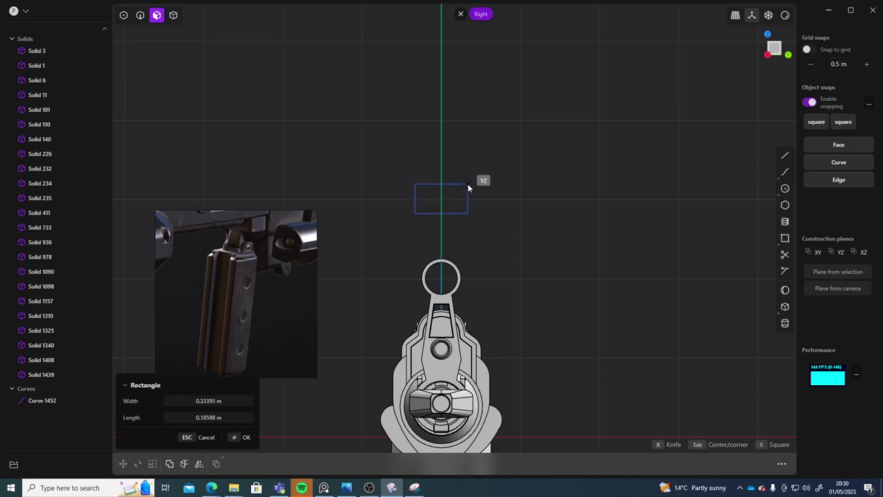
click(468, 213)
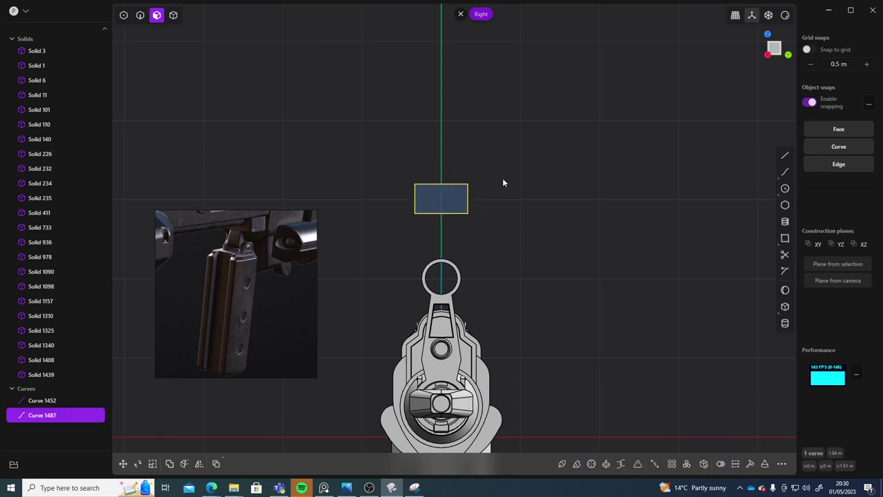
drag(442, 177, 443, 149)
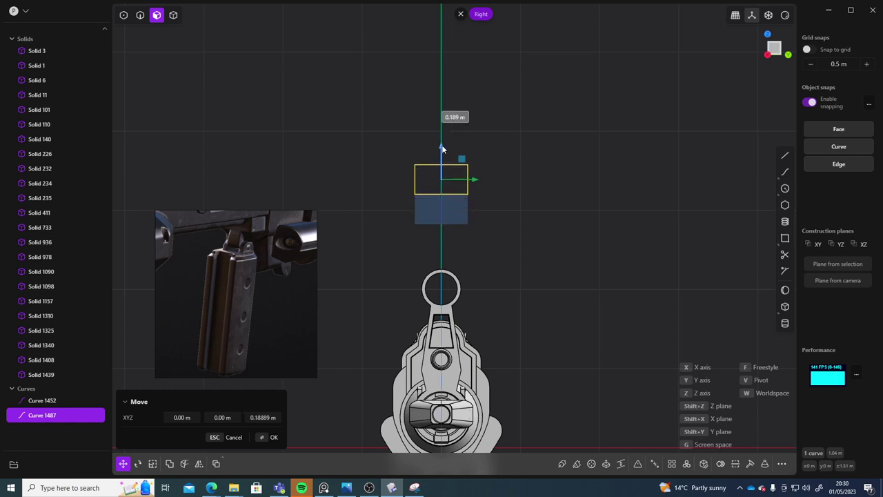
right_click(513, 158)
Step: Extrude the rectangle toward the muzzle by about 0.15 m into a new block
shift+middle_drag(456, 170, 486, 167)
scroll(486, 168, up, 8)
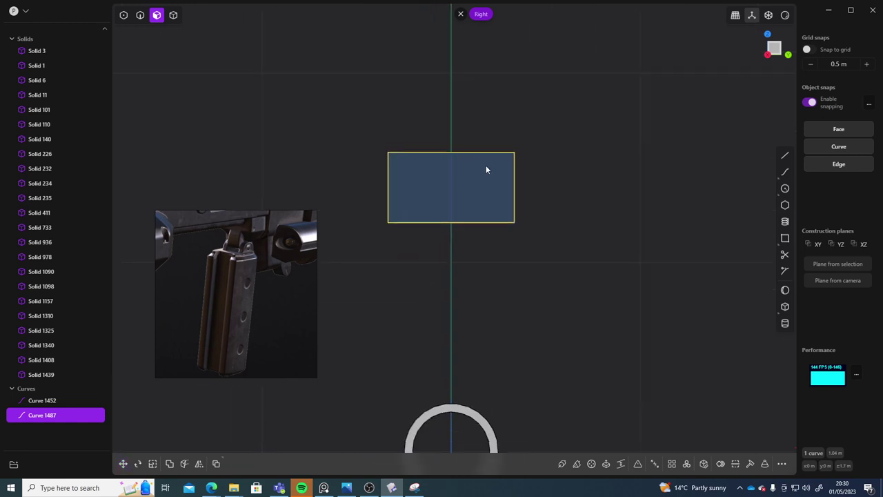
shift+middle_drag(505, 250, 504, 222)
scroll(532, 169, down, 6)
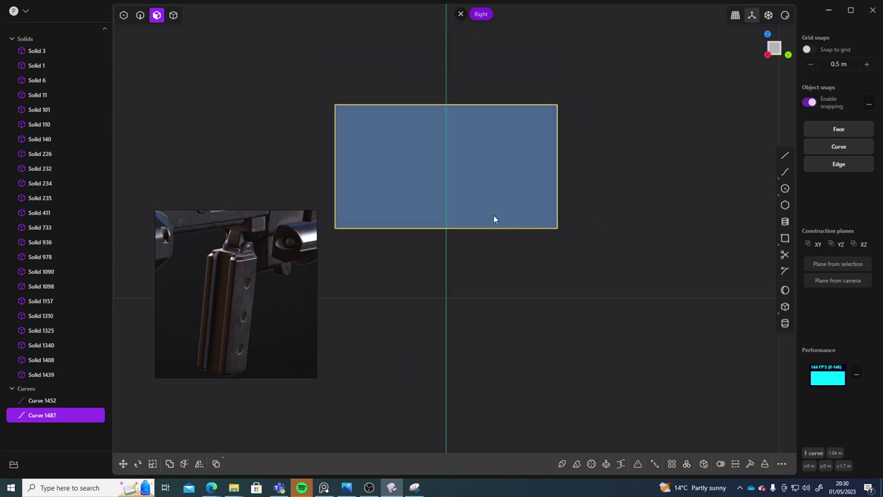
click(473, 179)
key(e)
middle_drag(473, 179, 565, 269)
shift+middle_drag(662, 224, 462, 213)
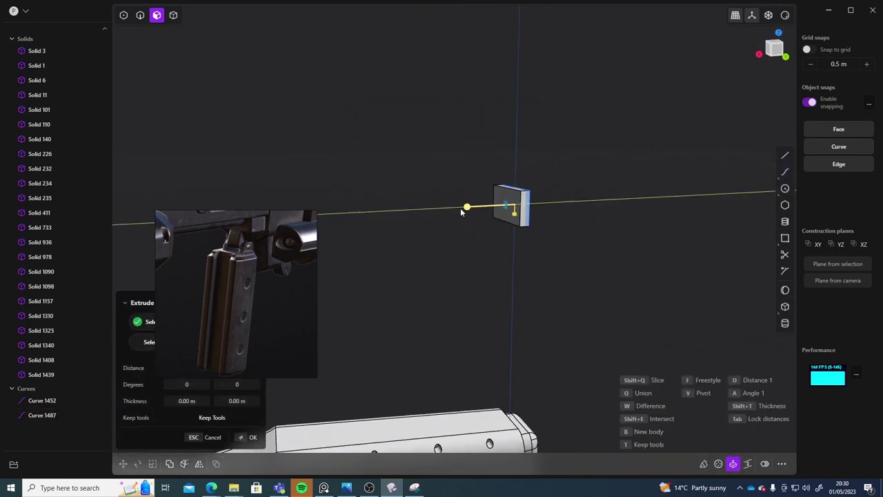
drag(448, 210, 446, 209)
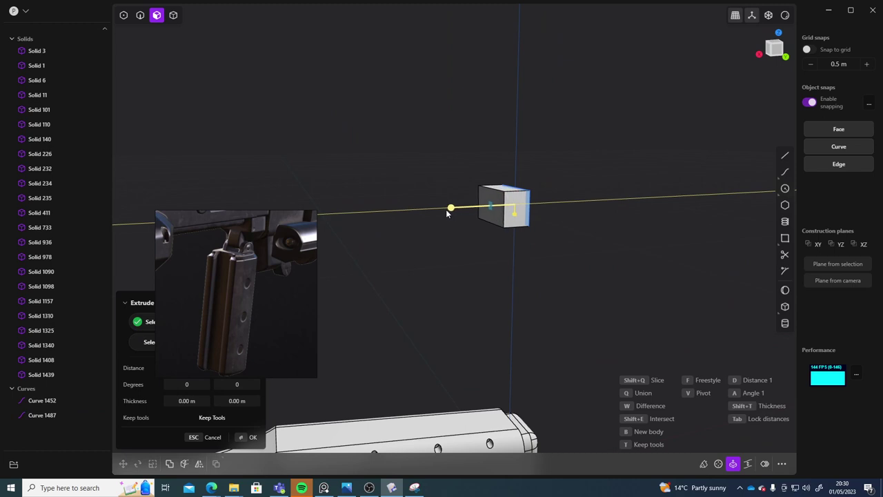
key(Return)
Step: Draw a downward-bulging three-point arc of about 0.07 m radius between the lower corners of the block's side, in the back view
middle_drag(472, 263, 499, 224)
click(775, 48)
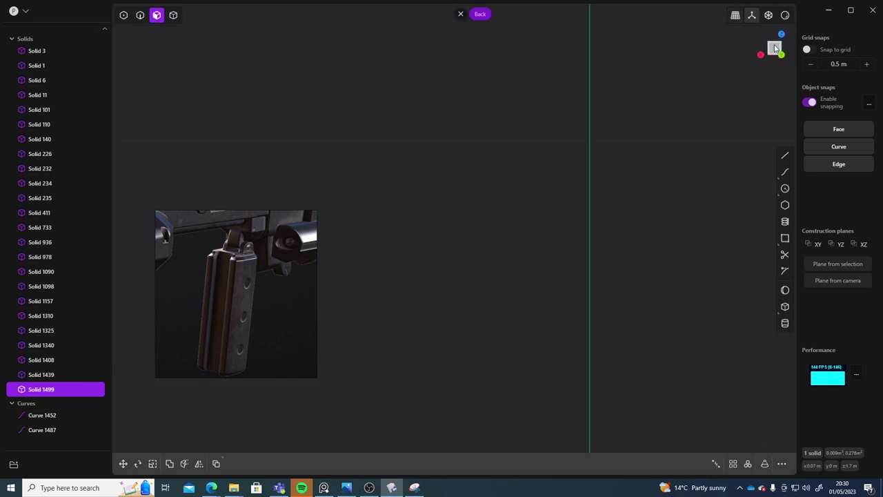
scroll(683, 164, down, 4)
shift+middle_drag(560, 114, 489, 252)
scroll(497, 215, up, 4)
shift+middle_drag(497, 216, 459, 281)
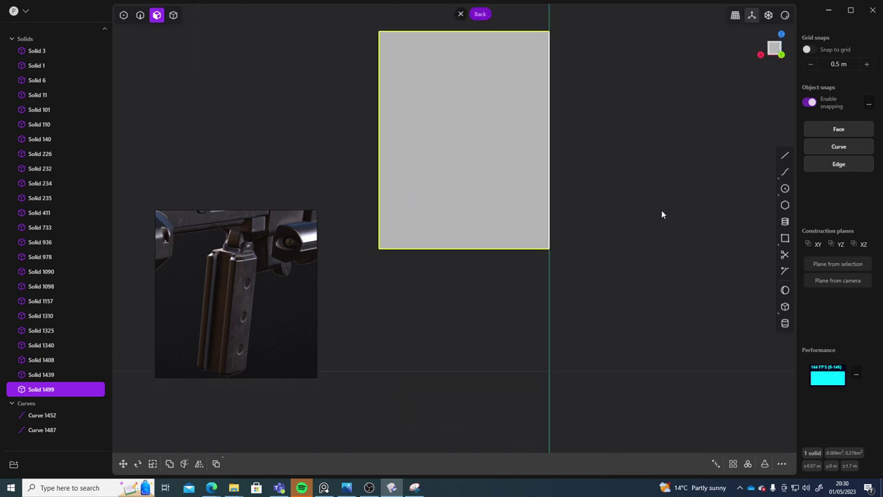
shift+middle_drag(661, 212, 609, 253)
scroll(608, 253, down, 1)
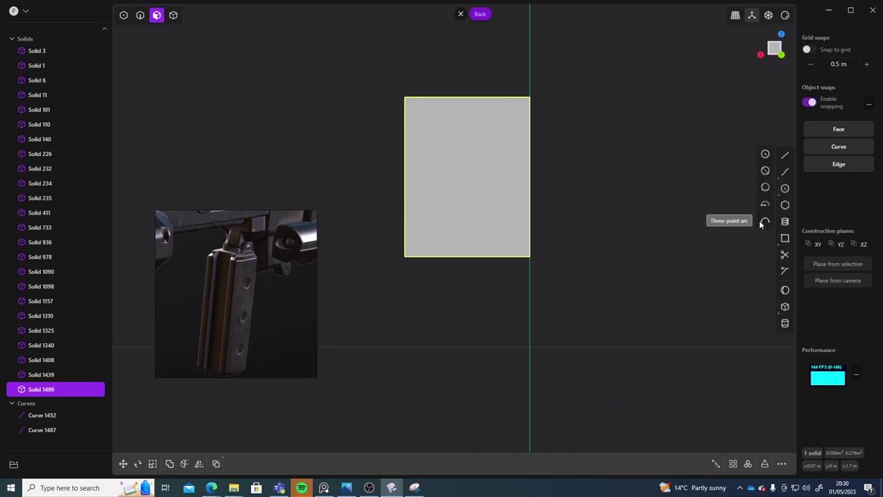
click(764, 221)
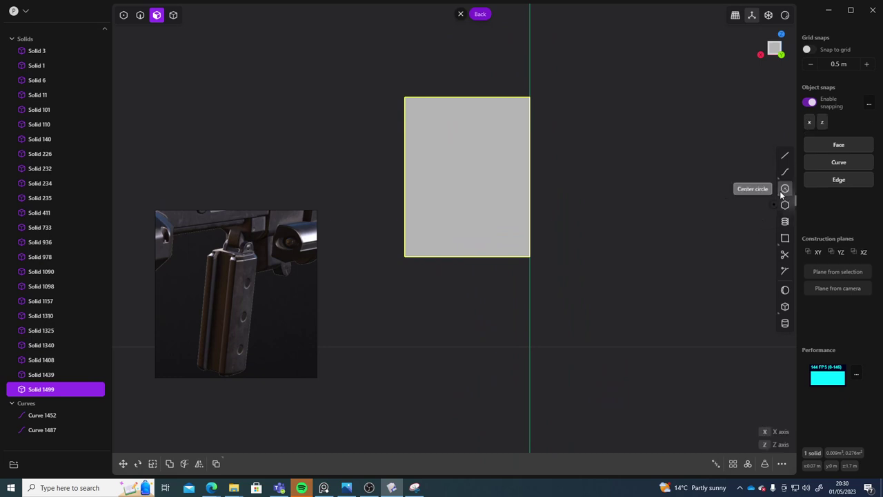
click(765, 222)
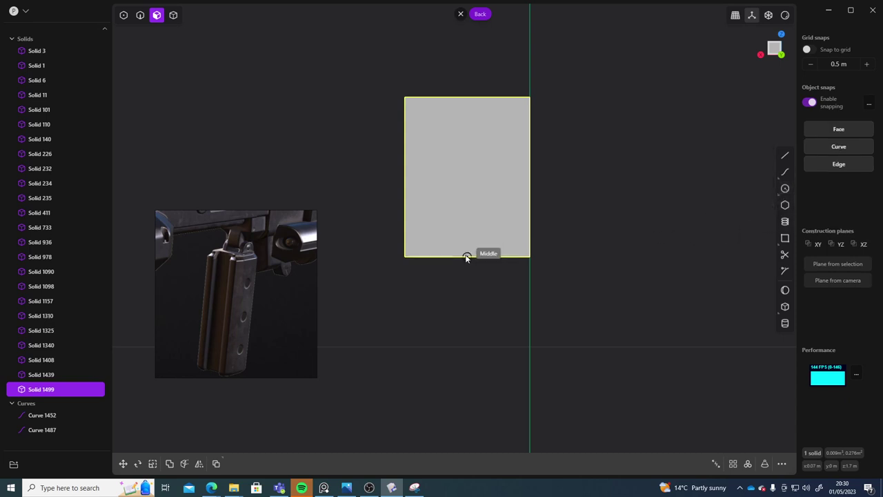
click(406, 257)
click(531, 259)
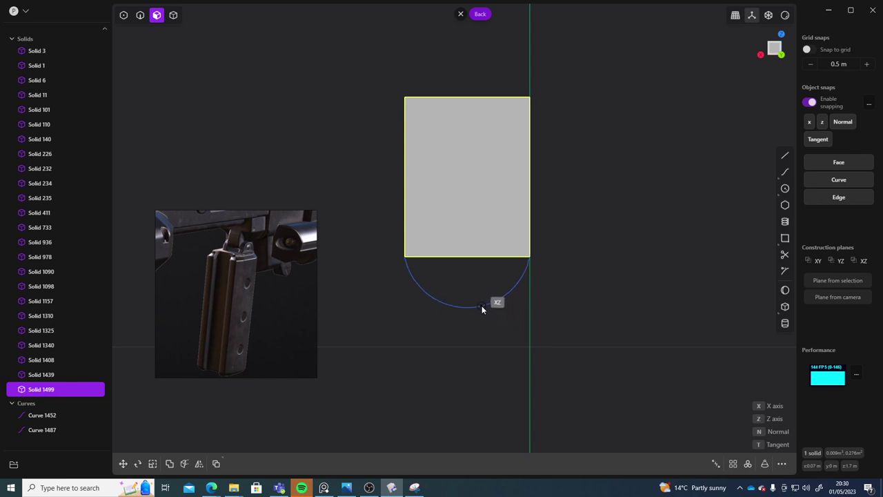
click(481, 311)
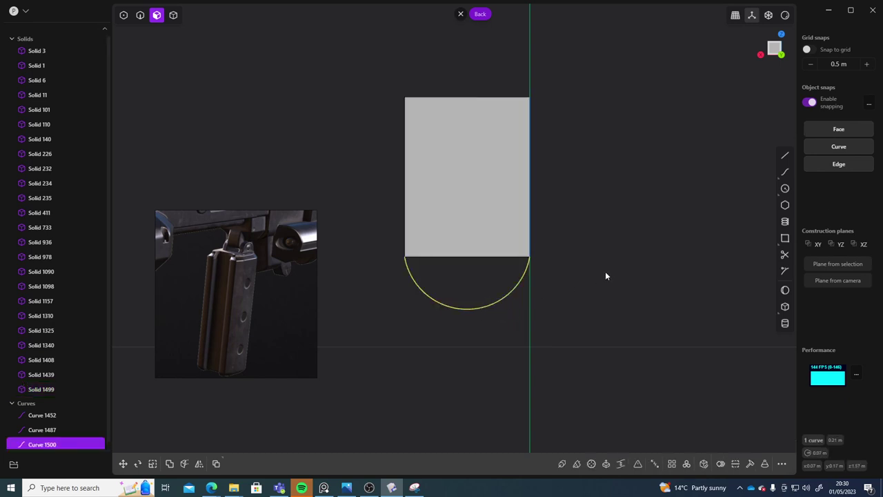
Step: Move the arc along Y by about -0.122 m, under the block and close to its middle
middle_drag(606, 275, 579, 227)
scroll(522, 229, up, 4)
key(g)
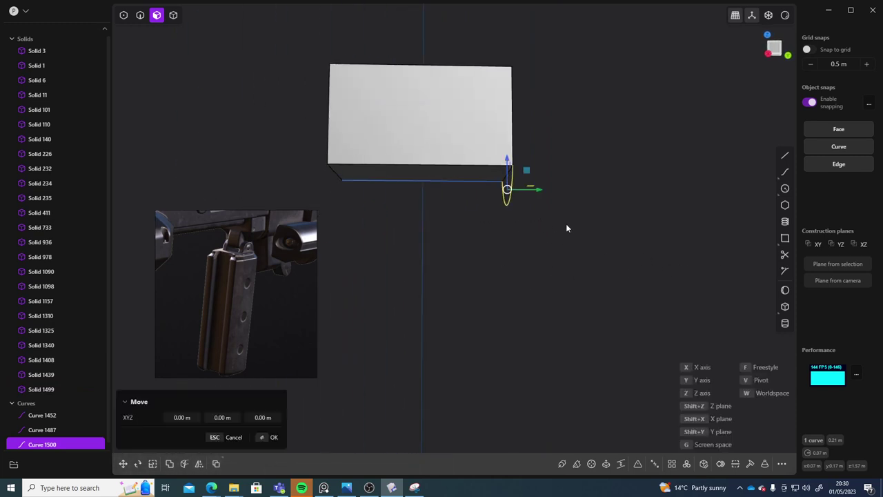
drag(538, 194, 475, 194)
scroll(533, 220, down, 3)
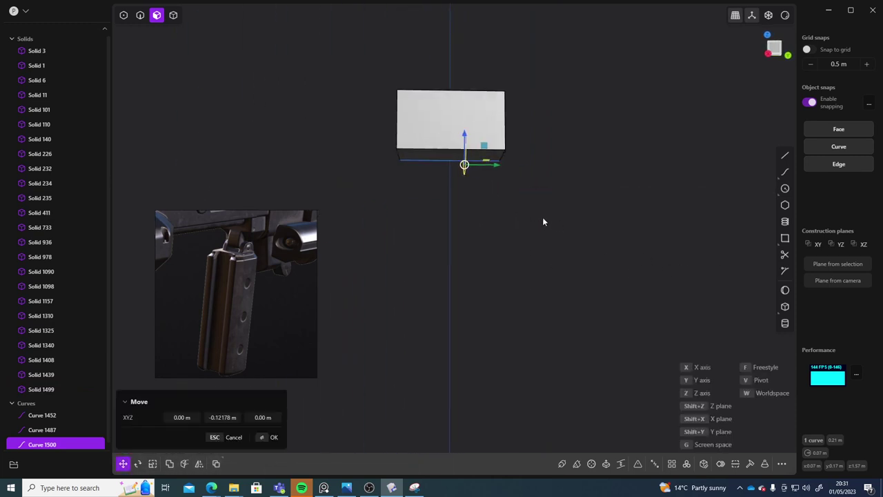
Step: Mirror the arc along Y across the model's centre plane to make a matching second arc
key(alt+x)
scroll(554, 255, down, 5)
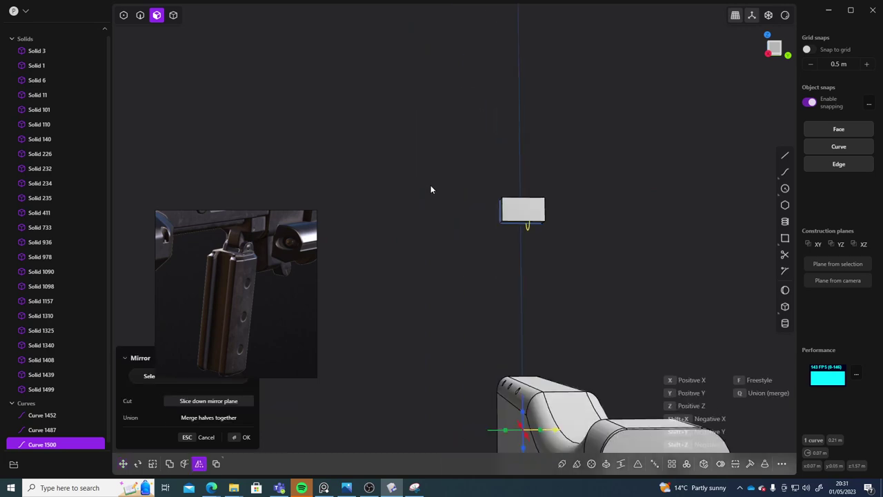
shift+middle_drag(430, 185, 378, 29)
scroll(453, 275, down, 6)
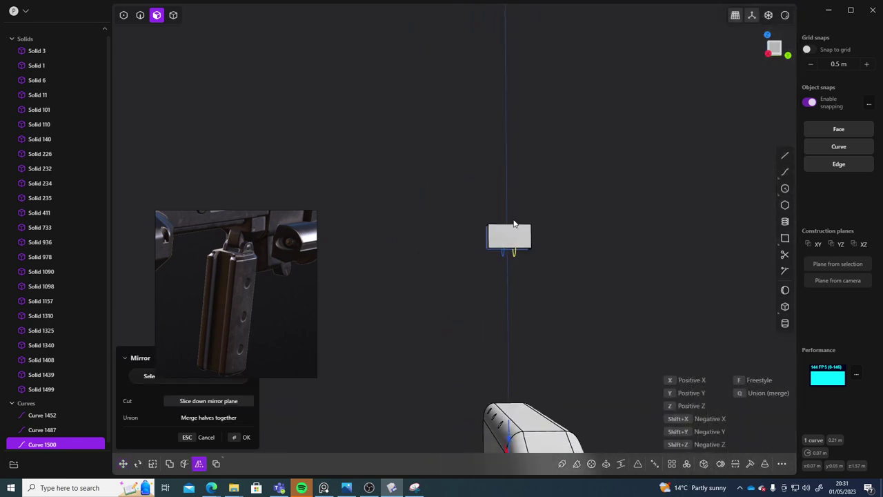
scroll(515, 236, up, 3)
key(Return)
Step: Try to close one of the two arcs with a straight line between its ends, and undo the line
middle_drag(645, 294, 582, 196)
scroll(517, 206, up, 3)
middle_drag(517, 206, 754, 155)
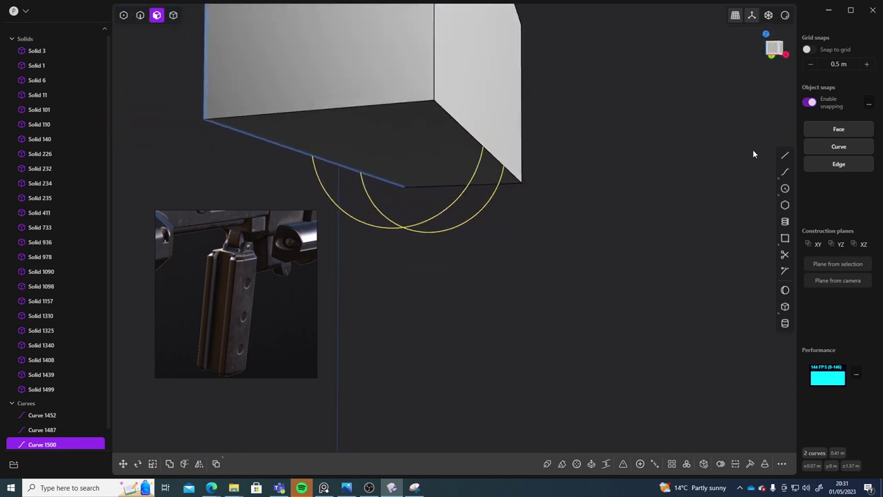
click(785, 154)
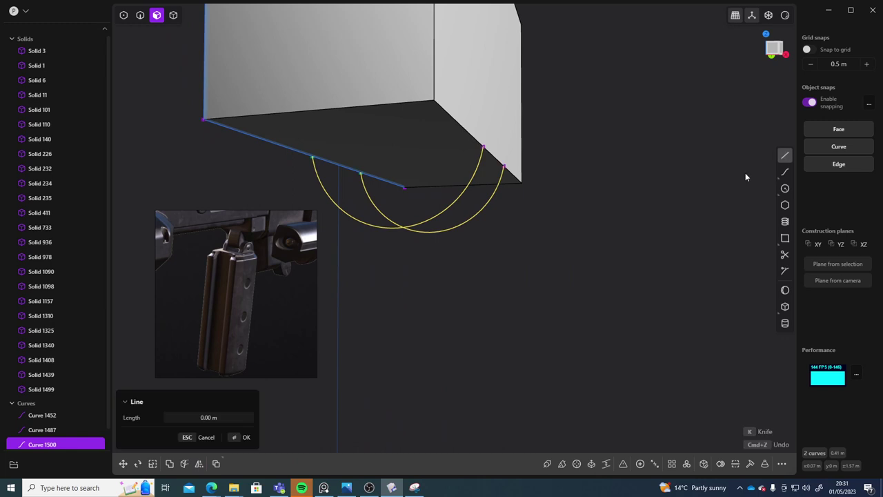
click(312, 157)
click(483, 148)
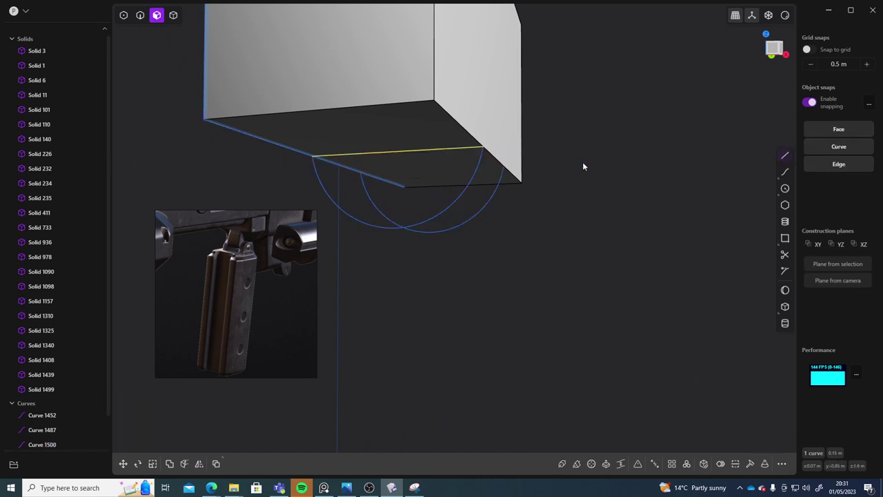
middle_drag(584, 163, 509, 200)
click(598, 258)
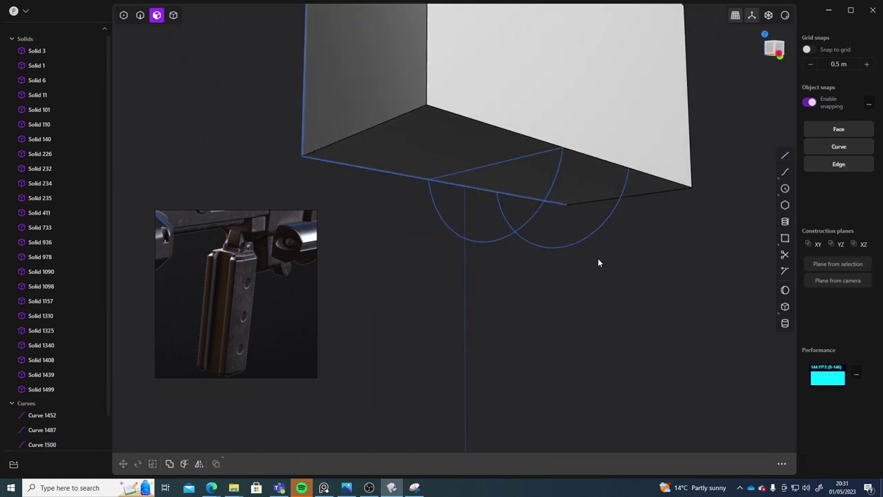
key(ctrl+z)
key(ctrl+z)
Step: Move the block up along Z by about 0.059 m, away from the two arcs
middle_drag(590, 260, 548, 169)
key(4)
click(412, 119)
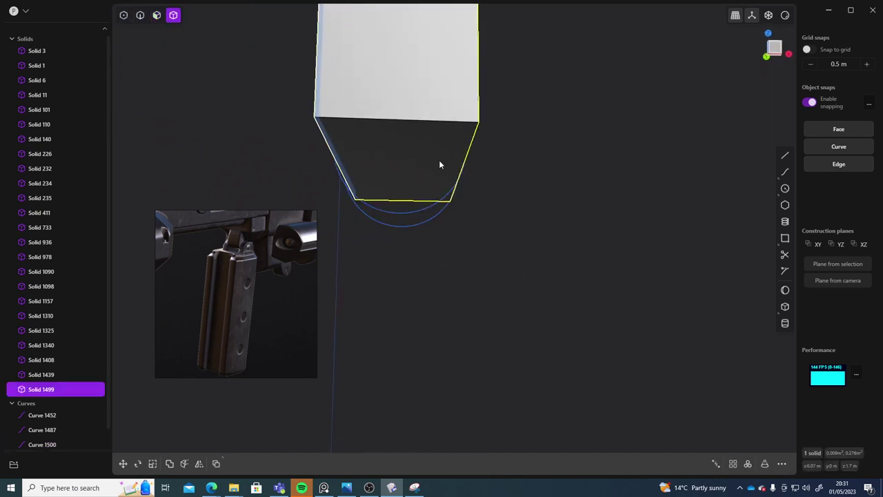
right_click(440, 166)
key(Escape)
key(g)
drag(417, 64, 405, 29)
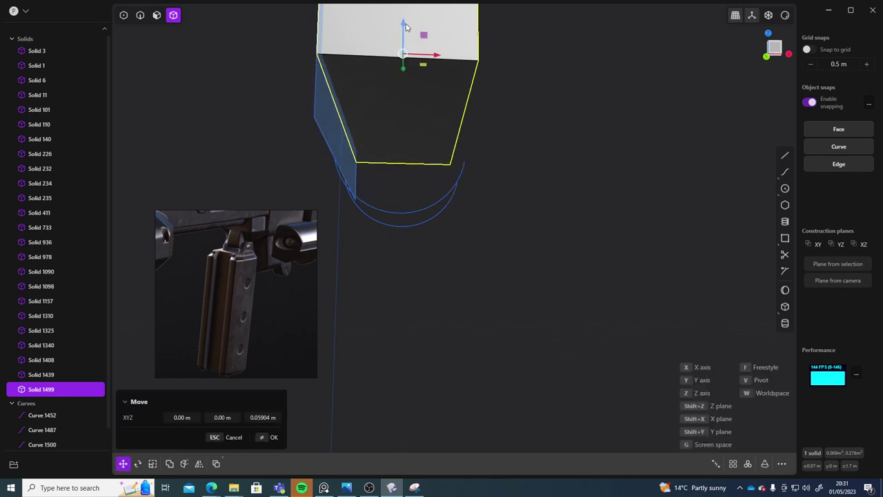
middle_drag(550, 103, 523, 138)
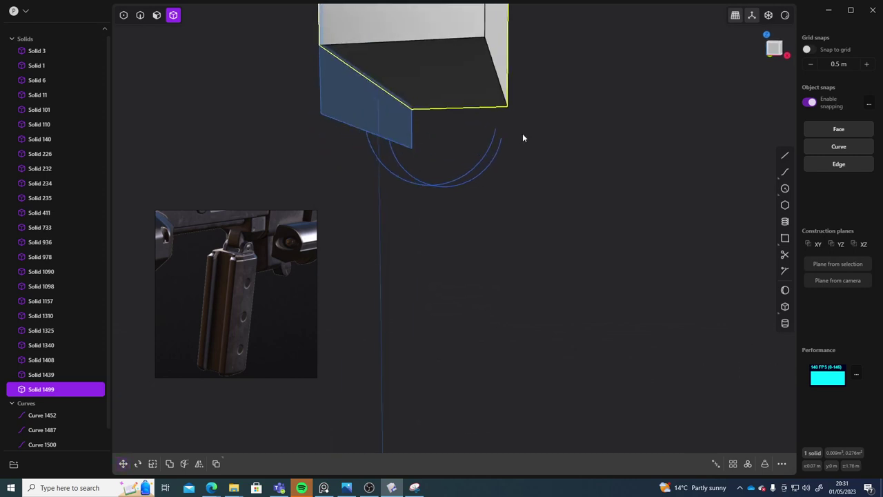
Step: Delete the leftover closed profile curve that sticks out below one end of the block
click(42, 416)
key(2)
click(332, 102)
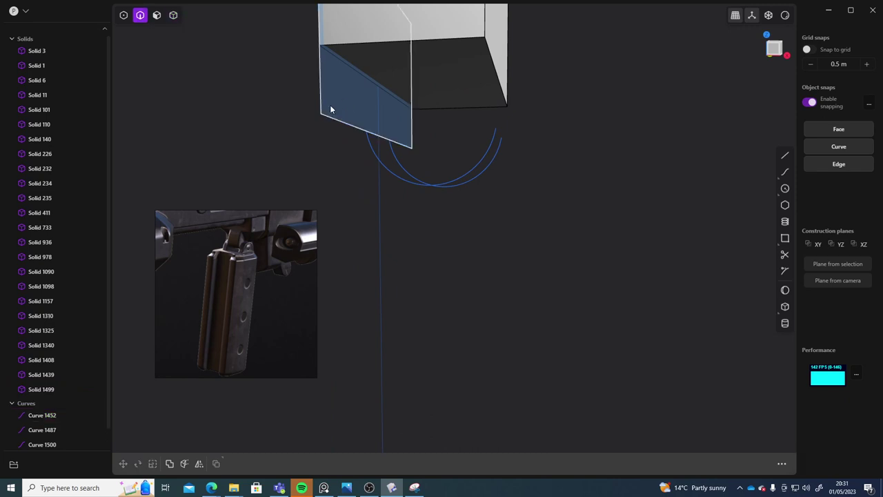
key(Delete)
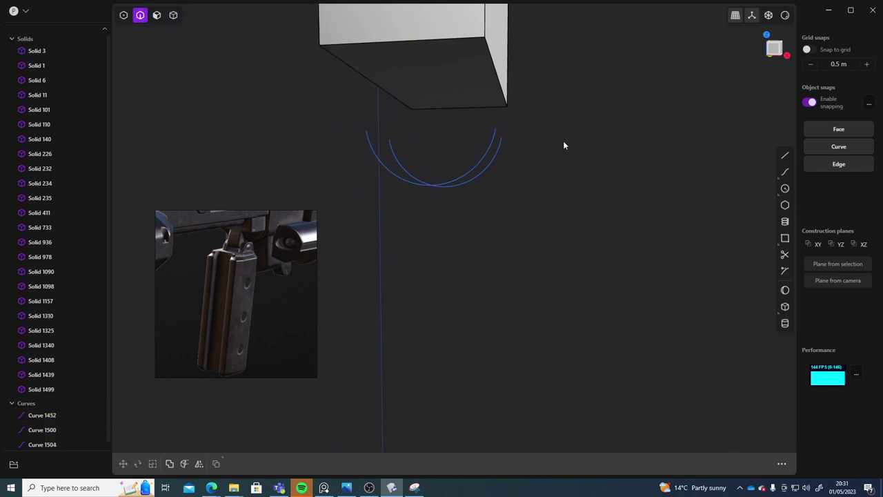
Step: Loft a curved sheet between the two matching arcs under the block
middle_drag(563, 145, 463, 254)
click(463, 254)
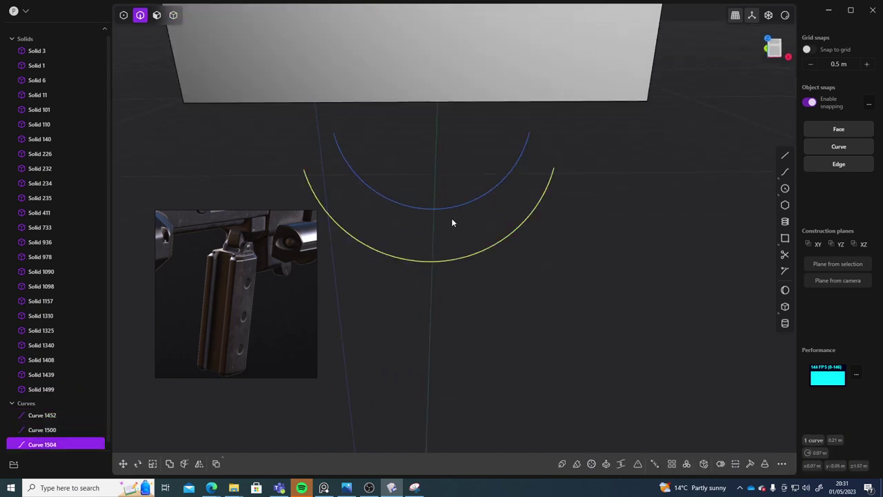
click(457, 205)
key(l)
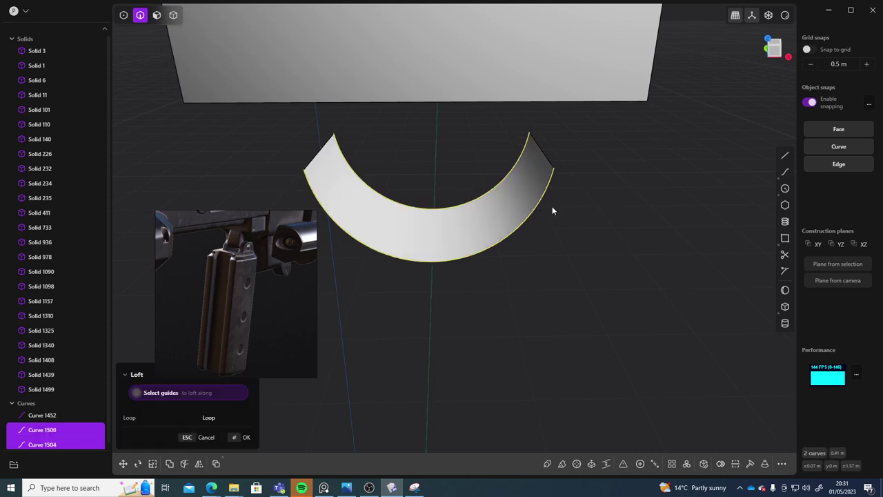
key(Return)
Step: Loft a flat sheet across the open top between the curved sheet's two straight end edges, with G0 start and end continuity
middle_drag(591, 239, 409, 206)
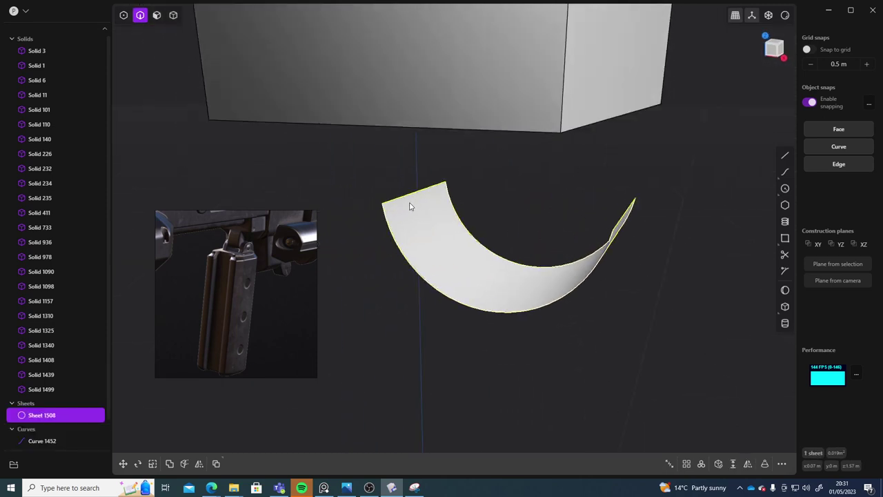
key(Escape)
click(411, 198)
key(e)
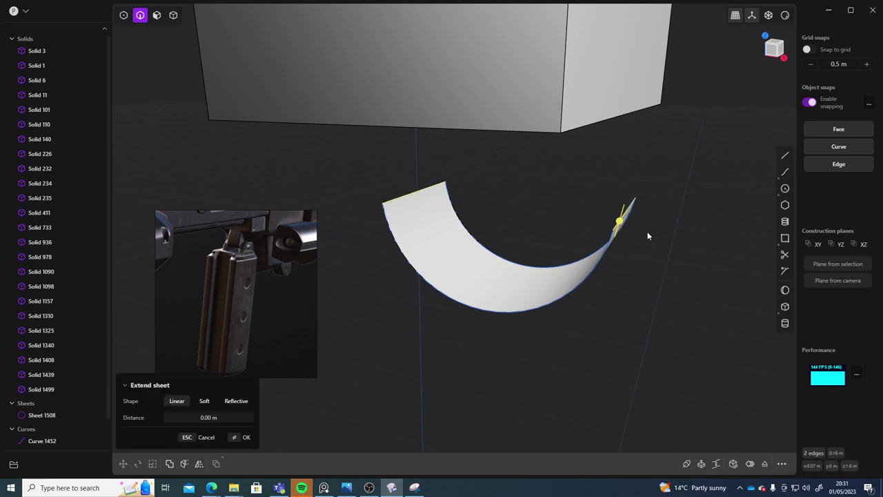
key(l)
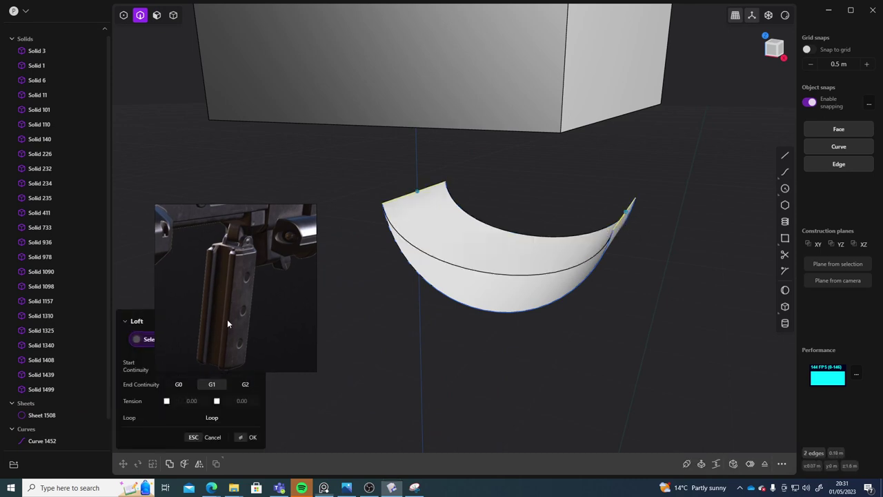
click(177, 370)
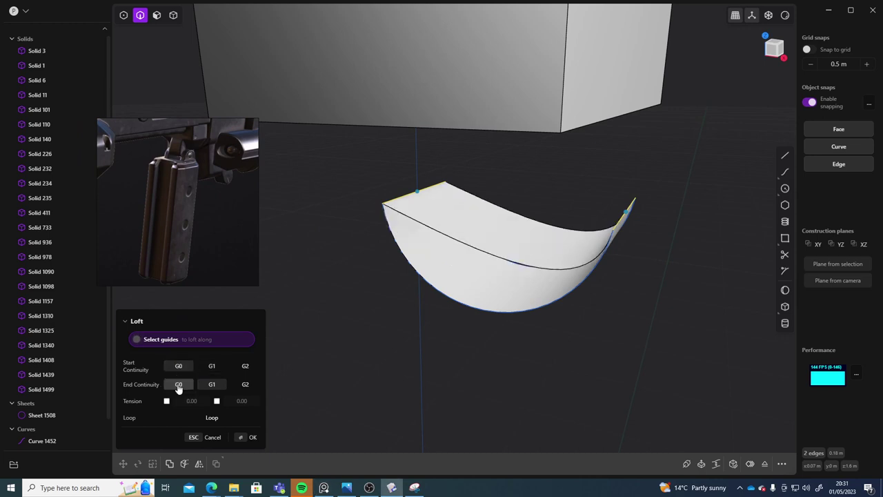
click(179, 385)
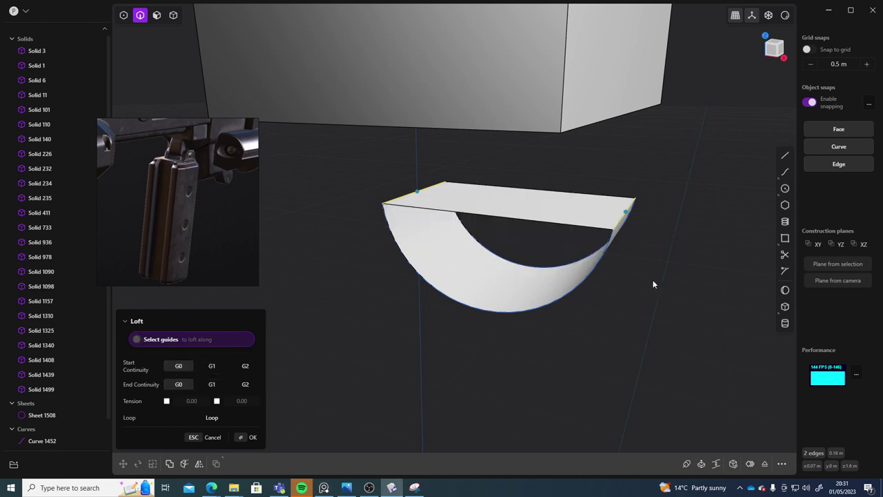
key(Return)
Step: Try to patch the open half-round end using the arc curve and the flat sheet's long edge
middle_drag(624, 292, 536, 289)
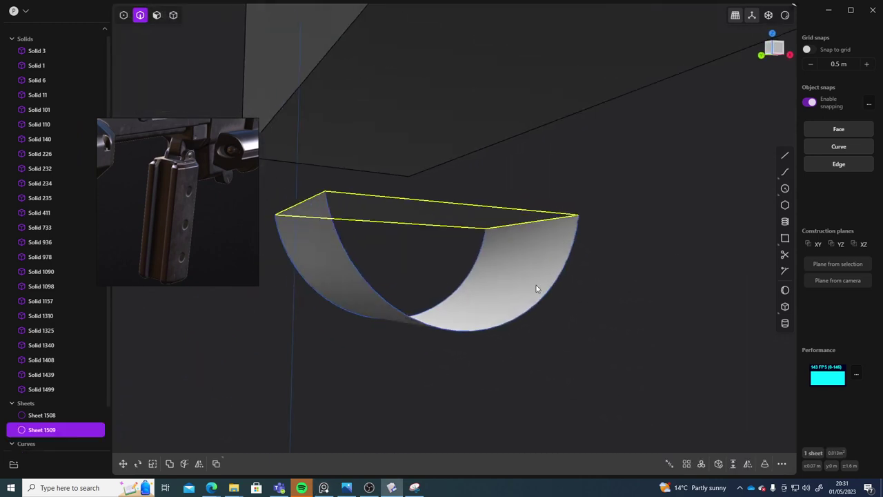
click(547, 291)
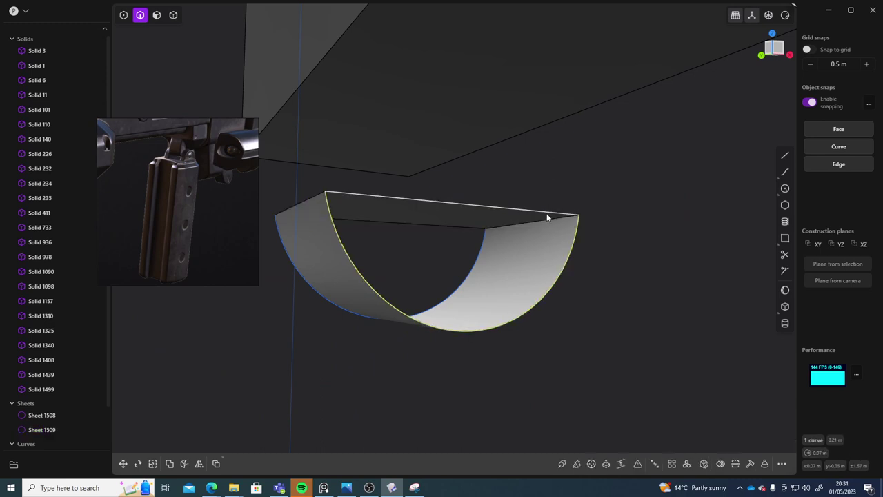
click(547, 218)
key(e)
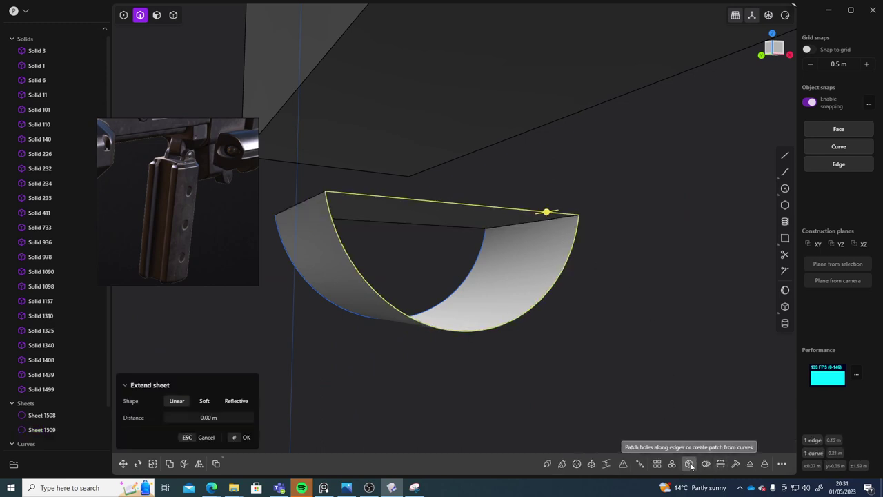
click(688, 464)
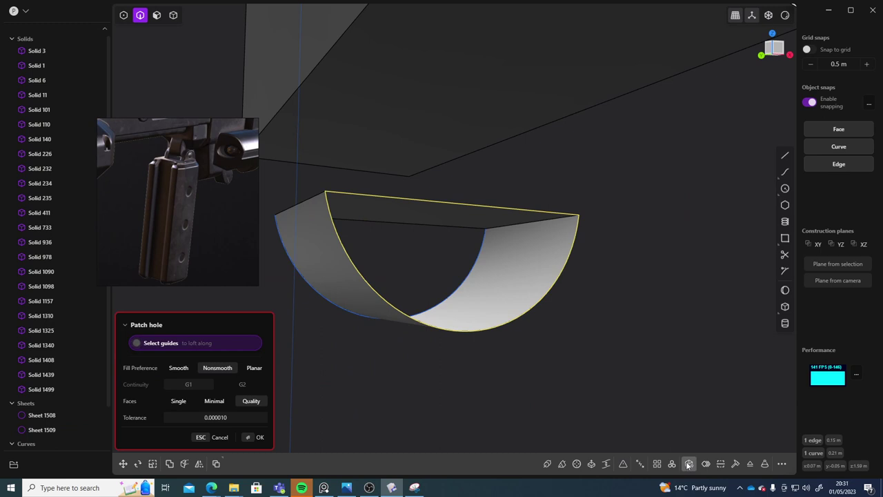
key(Escape)
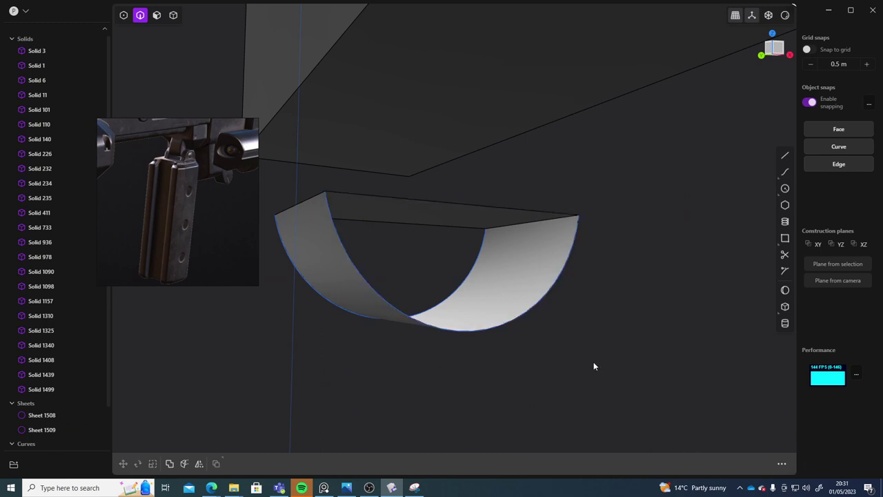
Step: Delete all three remaining construction curves, keeping only the two lofted sheets
middle_drag(593, 364, 419, 329)
click(43, 415)
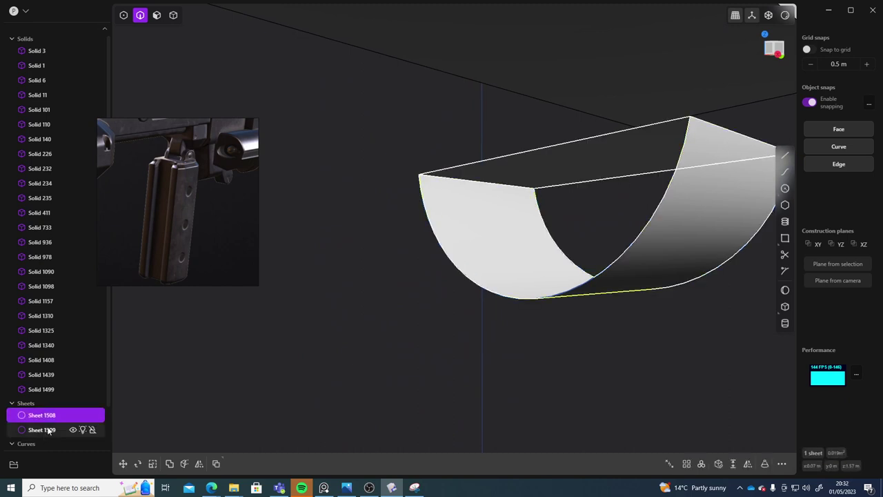
click(12, 444)
scroll(42, 421, down, 1)
click(41, 412)
shift+click(42, 442)
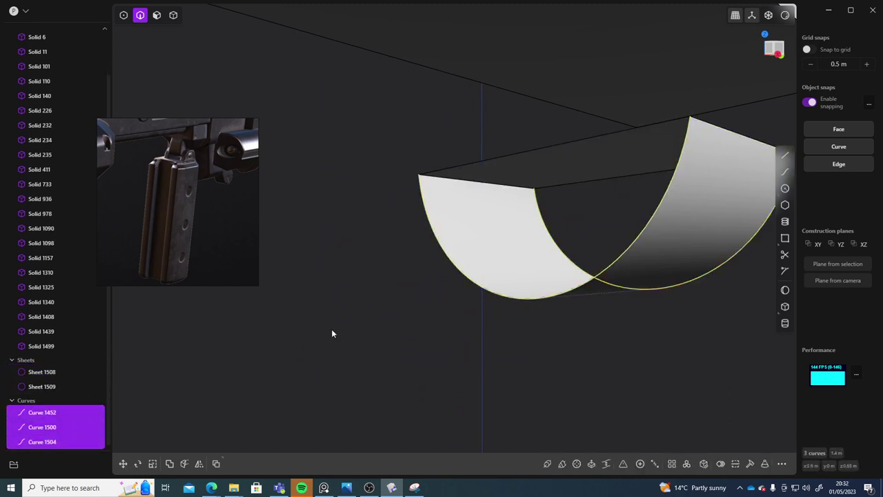
key(Delete)
Step: Try to patch the same half-round end from the sheets' own arc edge and straight top edge
middle_drag(482, 288, 533, 298)
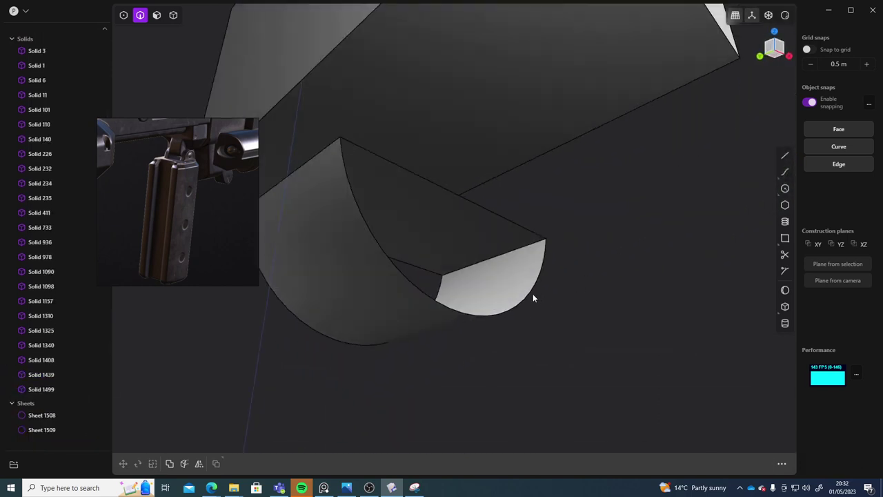
click(529, 298)
key(e)
click(515, 222)
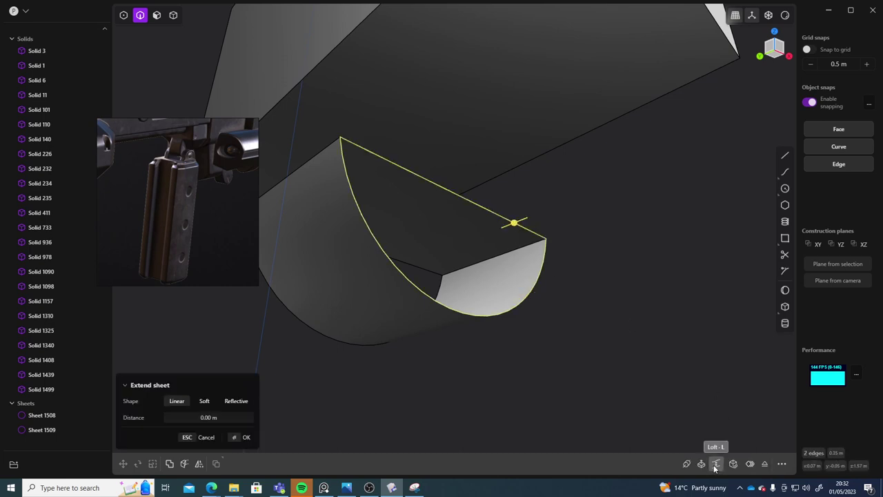
click(735, 465)
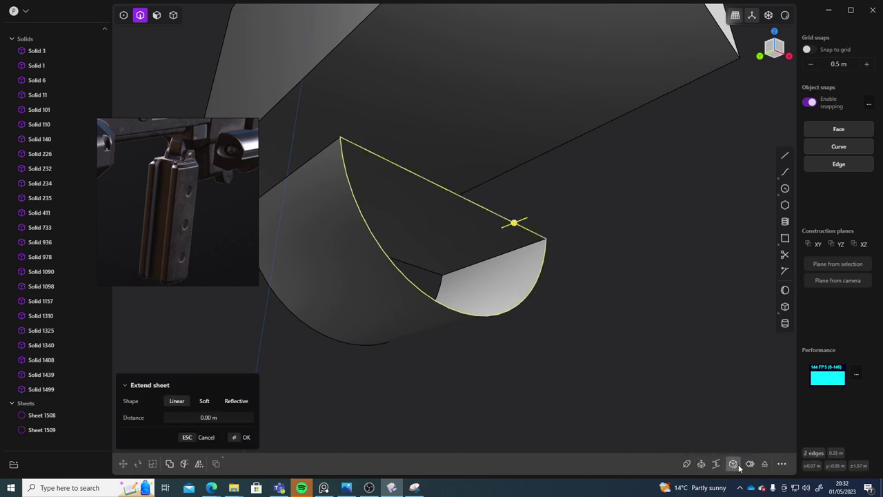
key(Return)
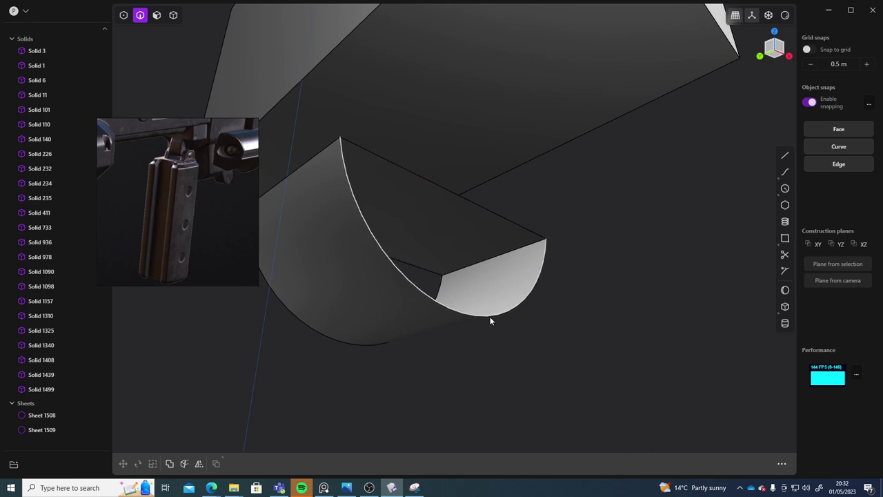
Step: Close this half-round end by lofting between its arc edge and straight top edge, with G0 start and end continuity
click(490, 318)
shift+click(503, 218)
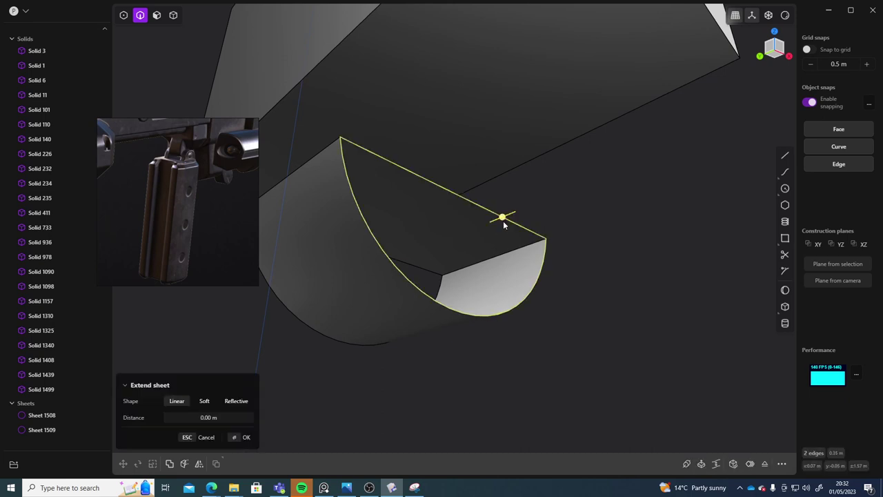
key(l)
middle_drag(631, 273, 656, 343)
click(181, 370)
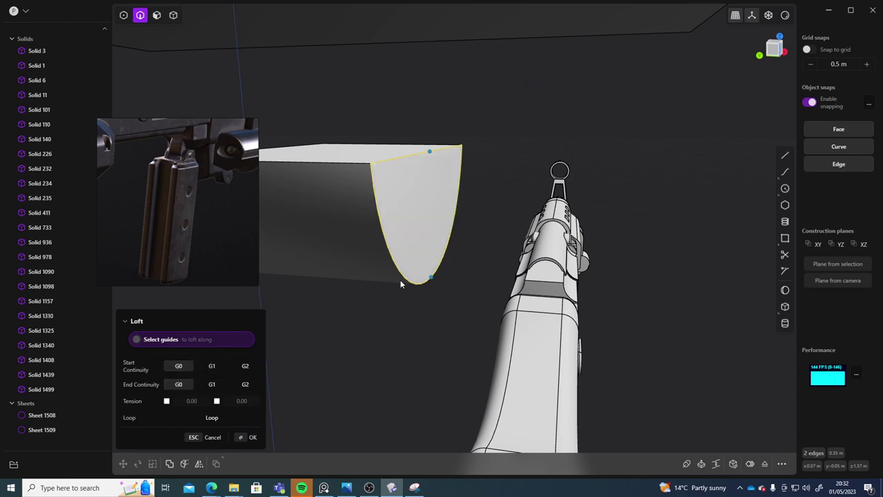
key(Return)
Step: Loft the opposite half-round end closed between its arc and straight top edge, using G0 continuity at both sides
middle_drag(401, 280, 509, 353)
click(347, 340)
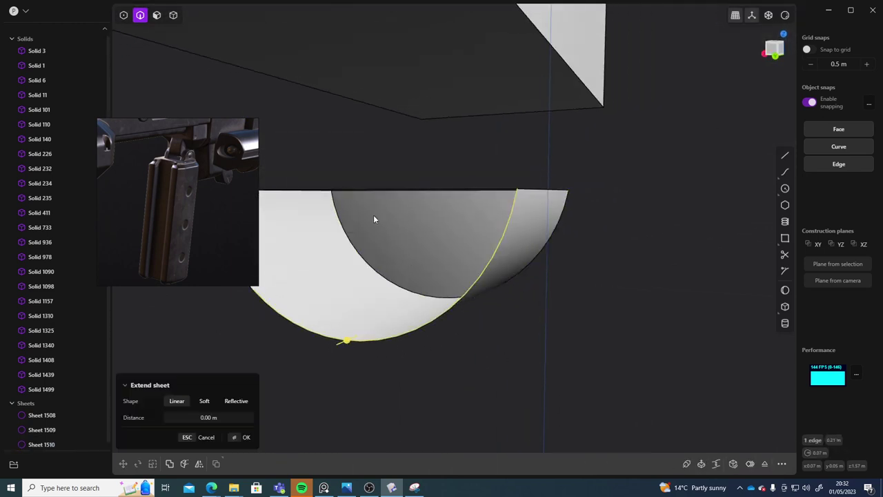
middle_drag(373, 220, 373, 180)
click(374, 181)
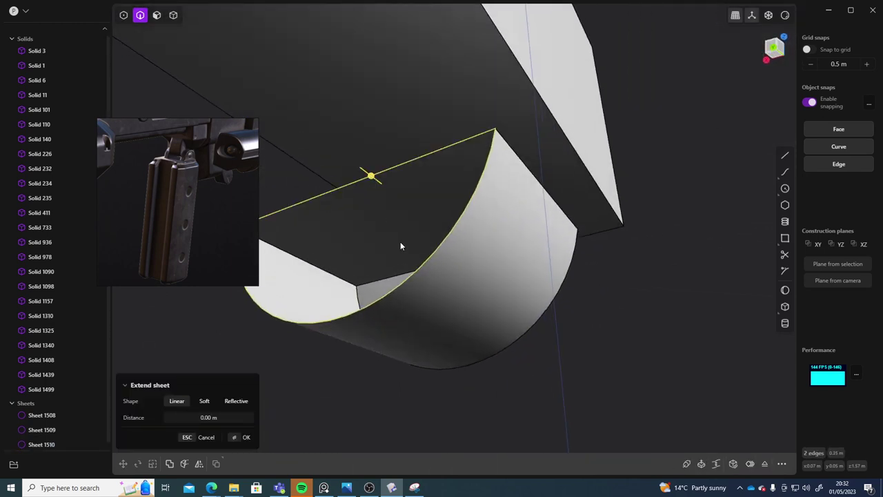
key(l)
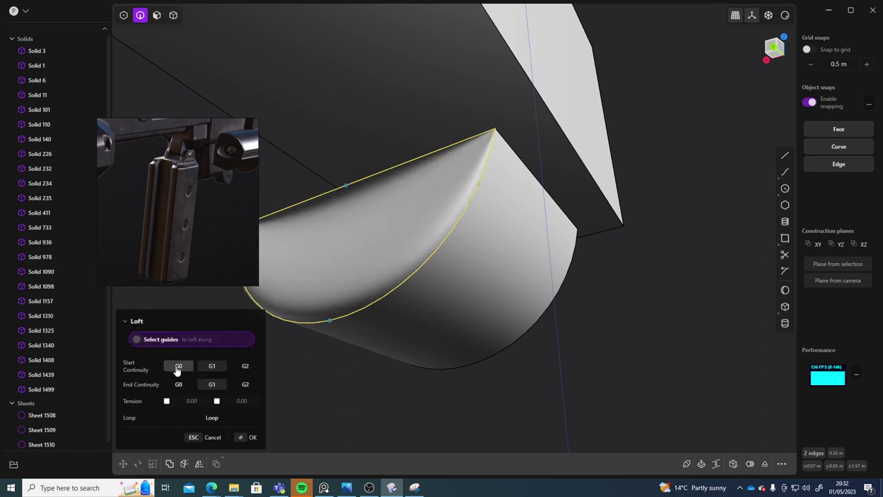
click(178, 367)
click(179, 385)
click(245, 441)
Step: Join the four sheets of the half-round shape into one solid
middle_drag(456, 350, 424, 374)
scroll(83, 407, down, 1)
click(48, 442)
click(43, 399)
shift+click(51, 443)
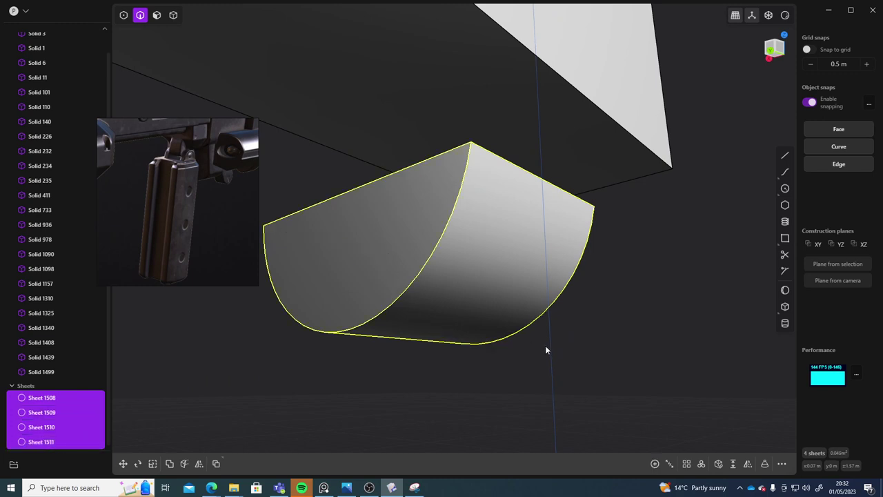
key(j)
Step: Scale the half-round solid to about 0.793 along Y and about 1.492 along Z
middle_drag(513, 334, 430, 334)
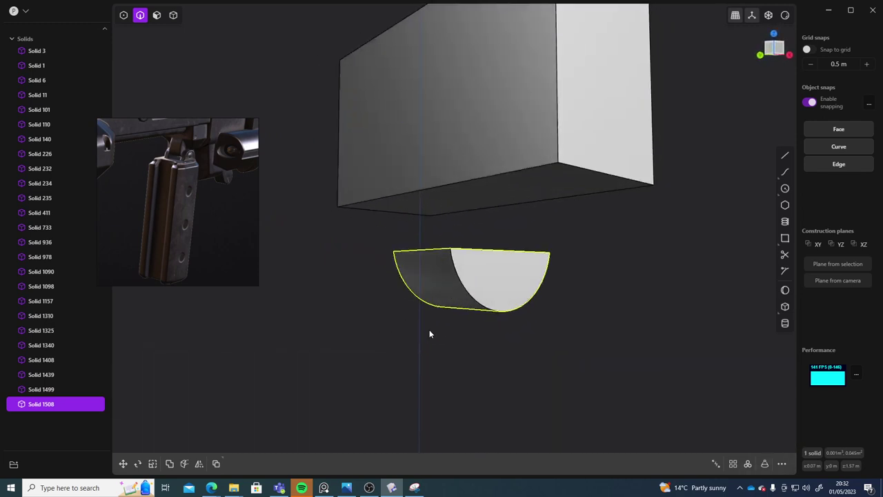
middle_drag(491, 350, 526, 345)
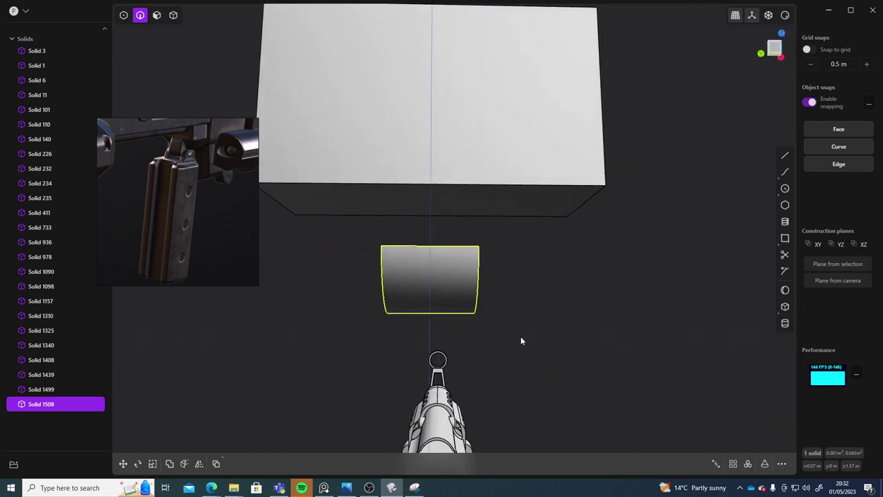
key(s)
key(y)
key(z)
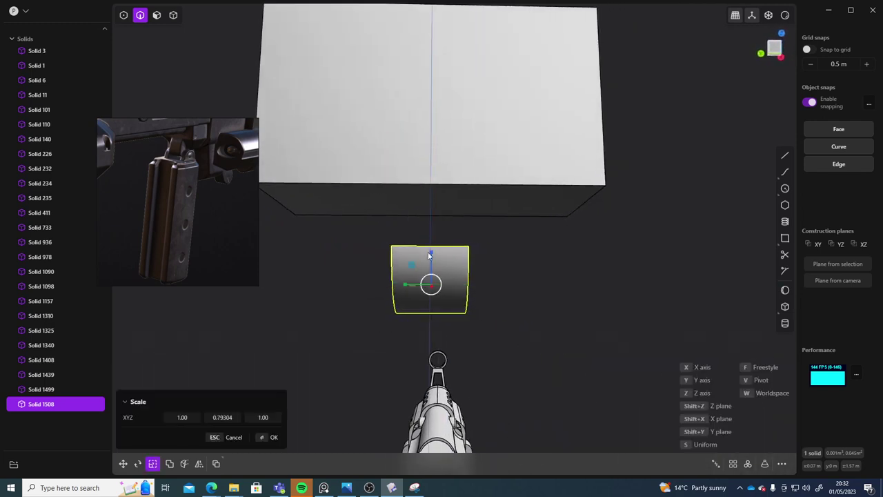
Step: Move the half-round solid up along Z by about 0.045 m so it meets the block's underside
middle_drag(497, 281, 407, 286)
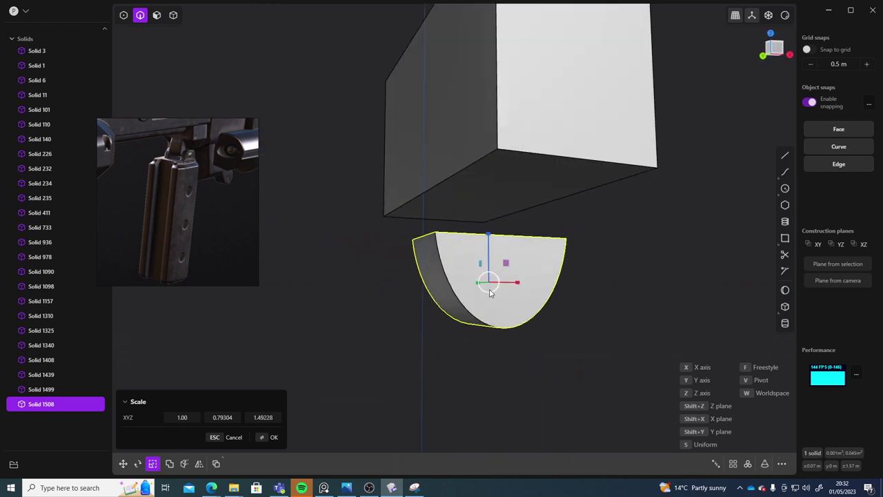
key(g)
drag(490, 287, 493, 244)
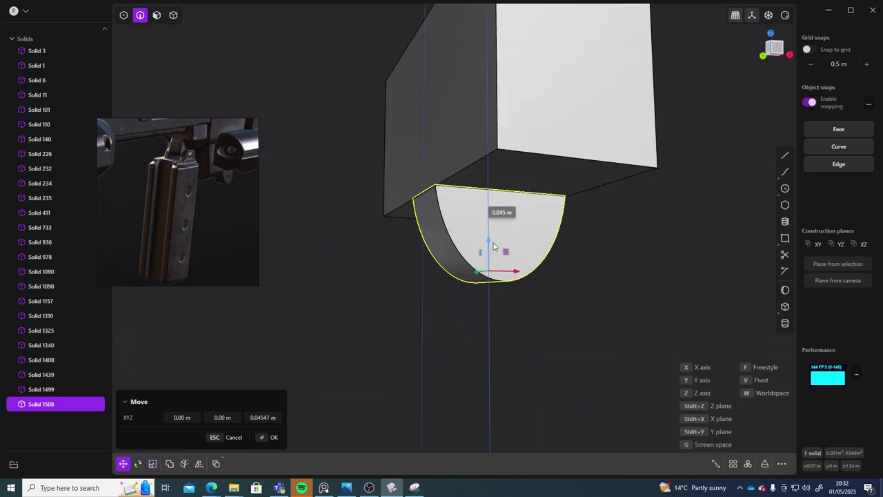
middle_drag(493, 247, 530, 198)
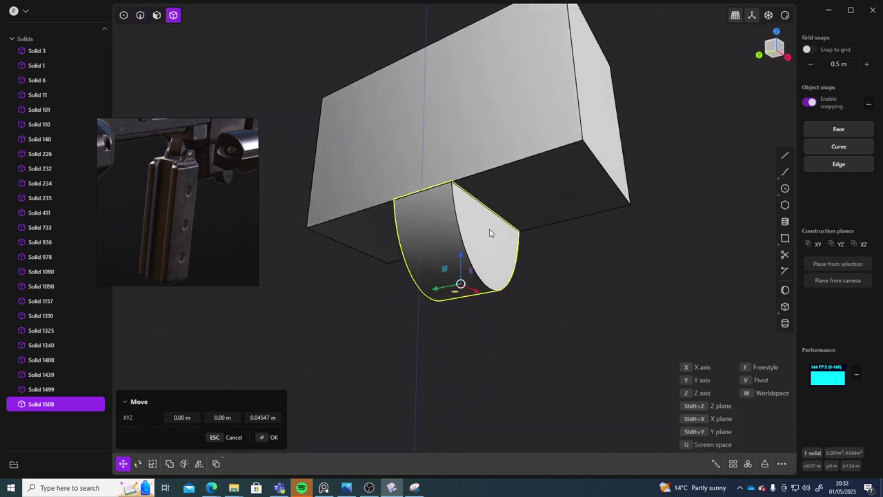
key(Return)
key(Escape)
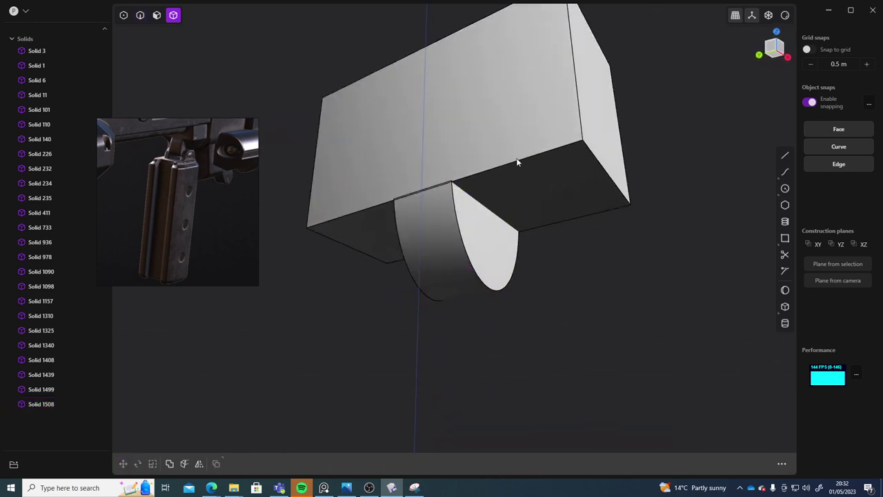
Step: Merge the block and the half-round solid into a single body with a Boolean union
click(518, 161)
shift+click(479, 276)
key(q)
key(q)
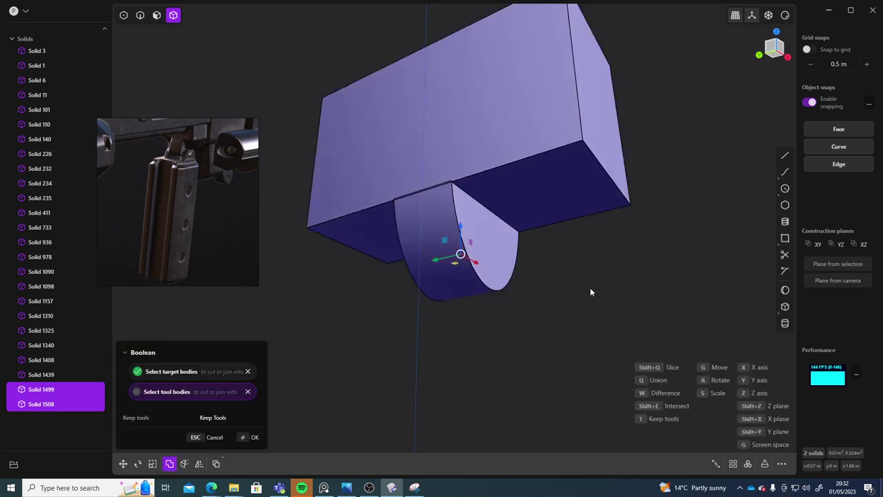
key(Return)
Step: Move the merged block and half-round body under the handguard, by about 5.051 m along X and -1.518 m along Z
middle_drag(584, 297, 783, 316)
scroll(783, 316, down, 5)
shift+middle_drag(697, 308, 623, 204)
scroll(669, 317, down, 5)
scroll(475, 276, down, 5)
key(g)
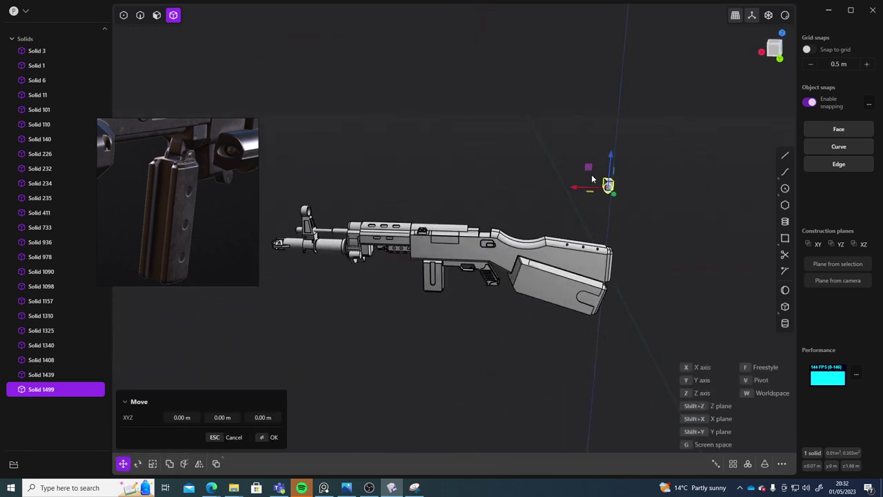
scroll(406, 290, up, 8)
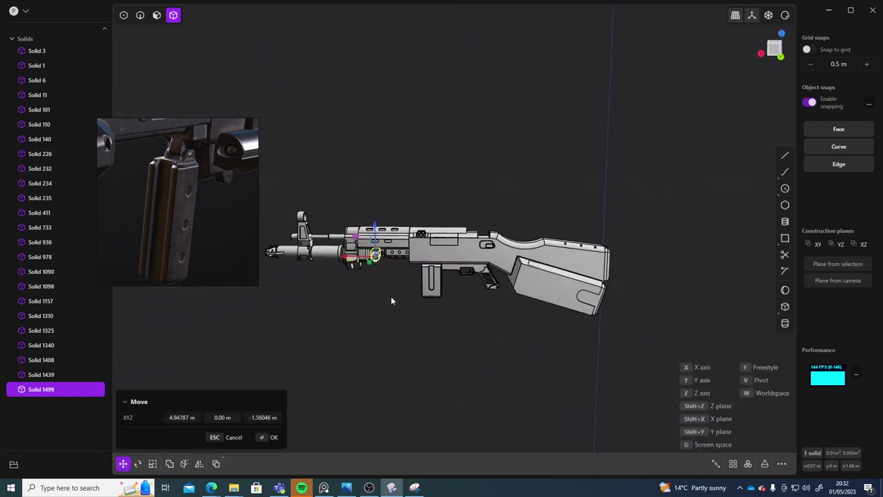
scroll(442, 259, up, 10)
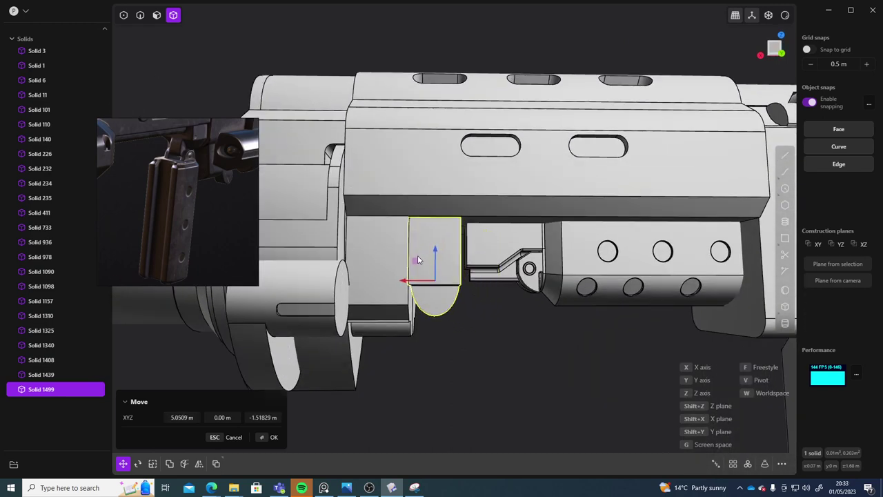
middle_drag(423, 260, 412, 313)
scroll(412, 313, up, 4)
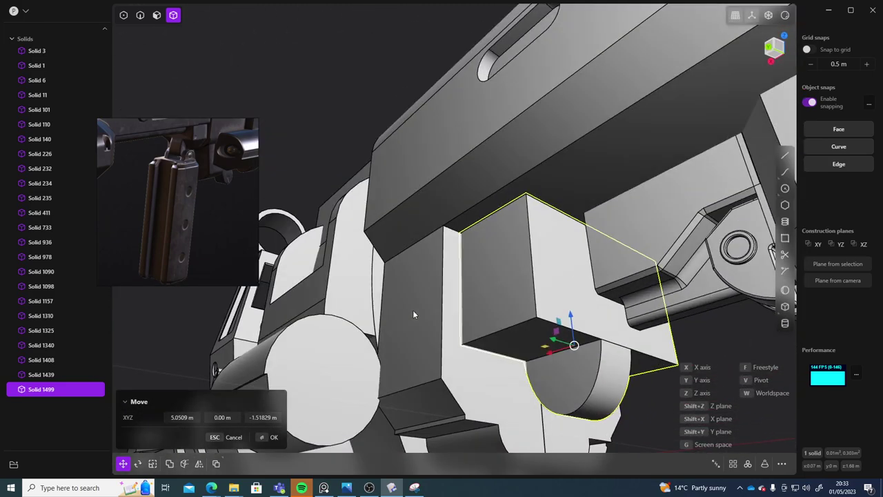
shift+middle_drag(521, 315, 506, 214)
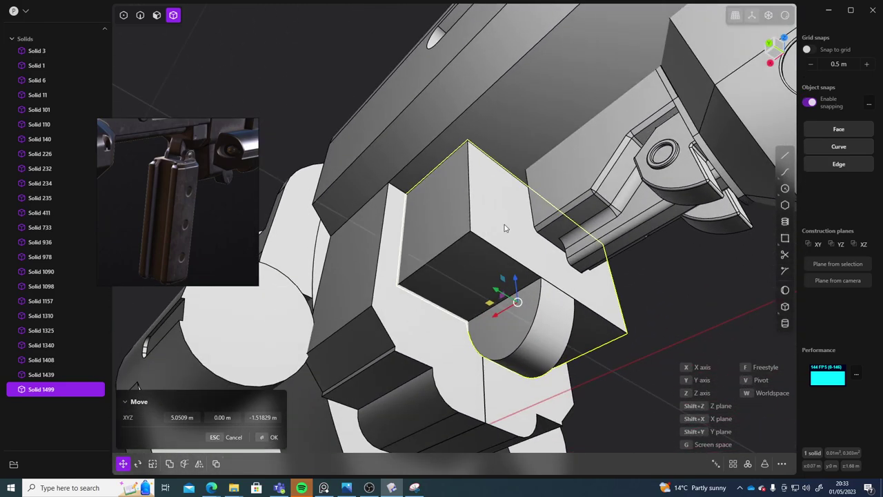
right_click(440, 256)
Step: Chamfer the block's two lower side edges so its underside tapers toward the half-round lug
click(439, 256)
key(b)
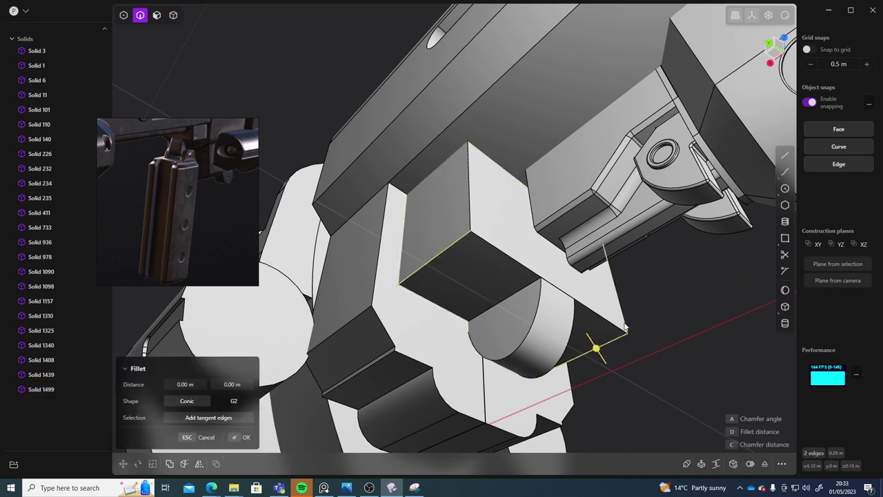
drag(597, 349, 520, 328)
right_click(614, 301)
shift+middle_drag(621, 300, 579, 304)
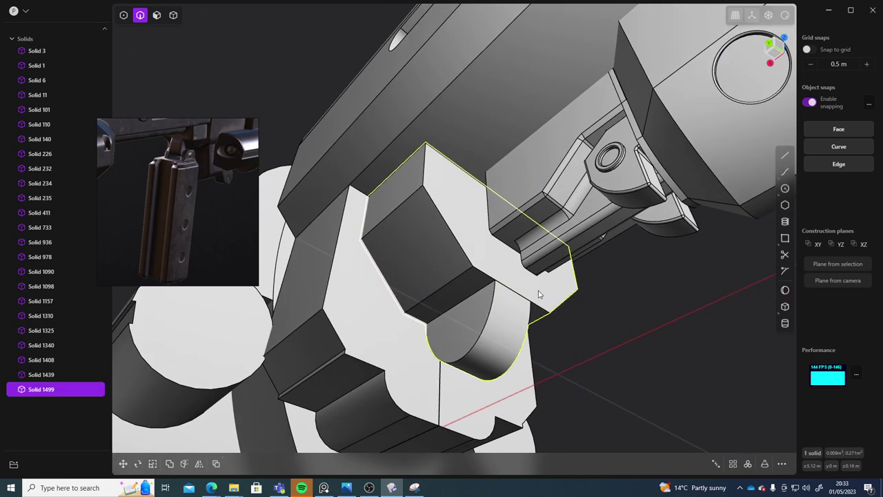
Step: Offset the block's end face facing the foregrip hinge outward by about 0.04 m
key(3)
drag(453, 234, 513, 185)
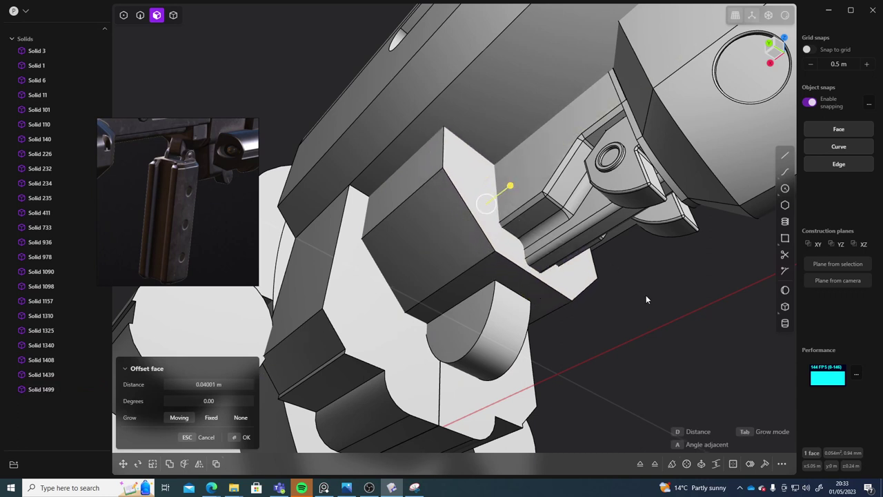
right_click(646, 297)
shift+middle_drag(592, 297, 571, 288)
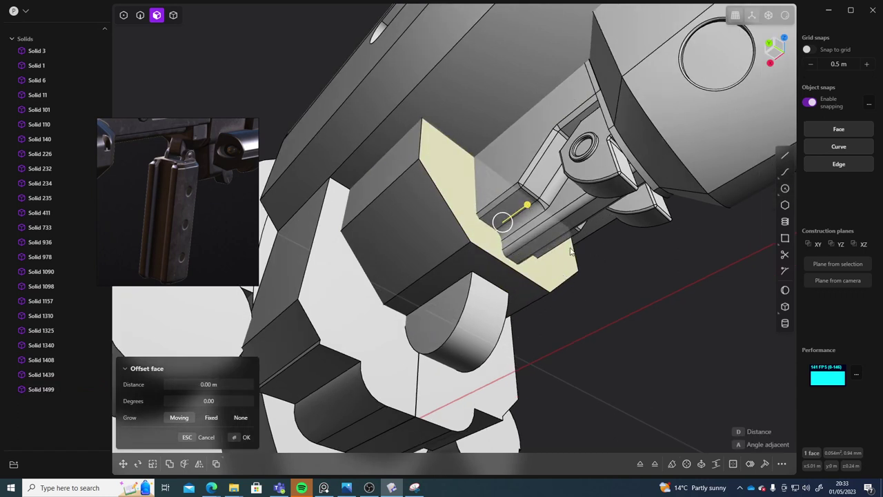
Step: Fillet the five edges around the block's offset end face by about 0.005 m
key(2)
click(492, 263)
key(f)
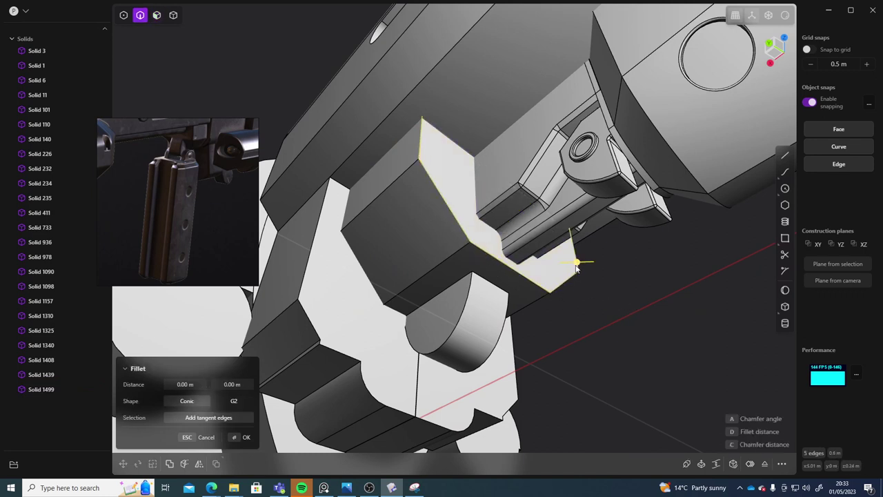
mouse_move(577, 269)
mouse_down()
mouse_move(588, 267)
mouse_move(561, 266)
mouse_move(579, 264)
mouse_up()
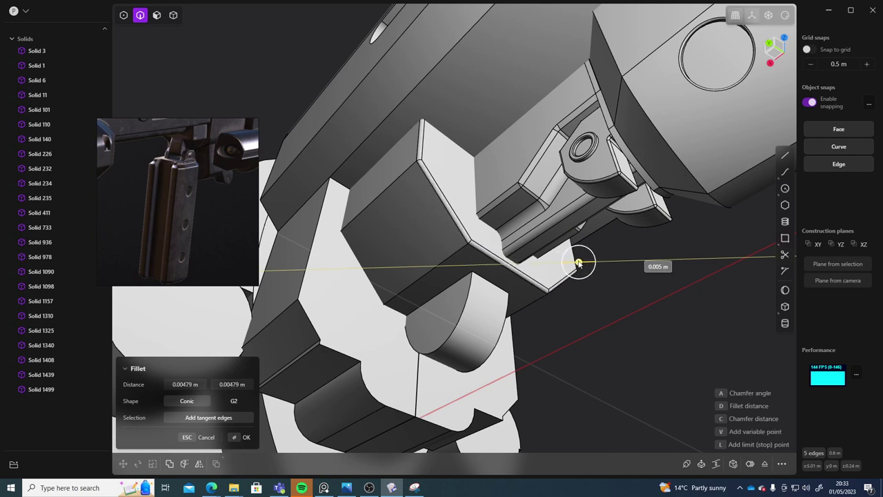
key(Return)
Step: Examine the finished block beneath the handguard from several angles against the foregrip reference image
middle_drag(628, 303, 511, 334)
click(619, 356)
scroll(554, 323, up, 4)
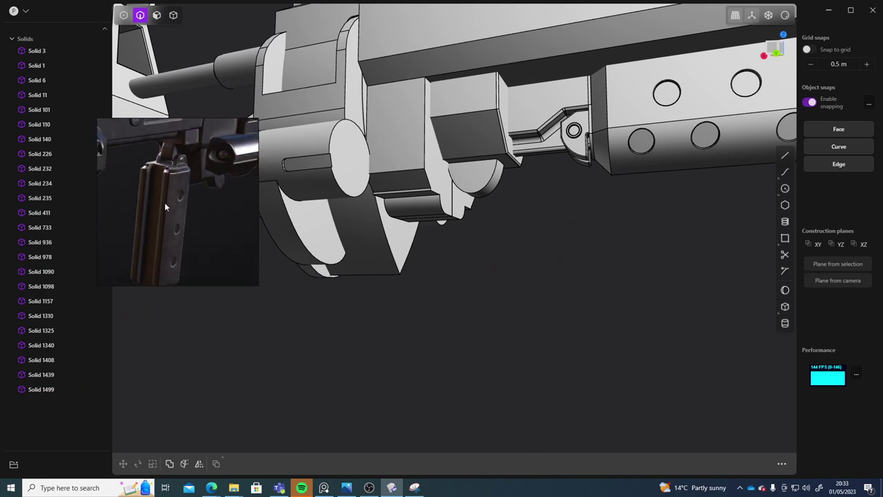
middle_drag(545, 268, 641, 394)
scroll(591, 294, down, 5)
scroll(518, 301, down, 5)
scroll(556, 303, up, 8)
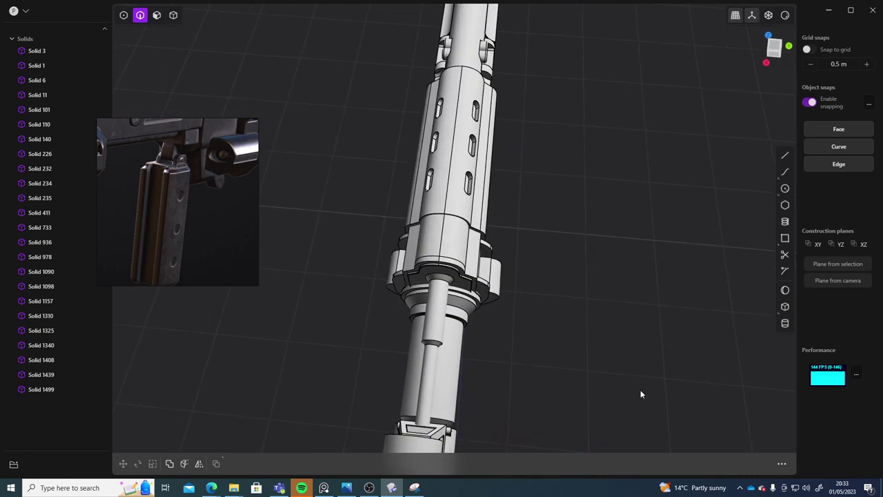
Step: Show the rifle in the Top view, framing the handguard with empty space beside it for a new sketch
click(777, 47)
click(776, 48)
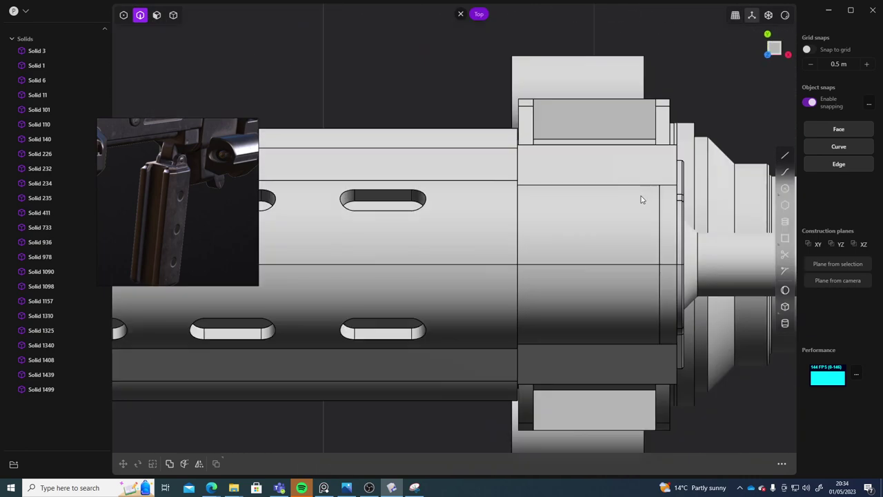
scroll(547, 194, down, 8)
shift+middle_drag(512, 185, 467, 259)
shift+middle_drag(545, 154, 681, 208)
click(778, 47)
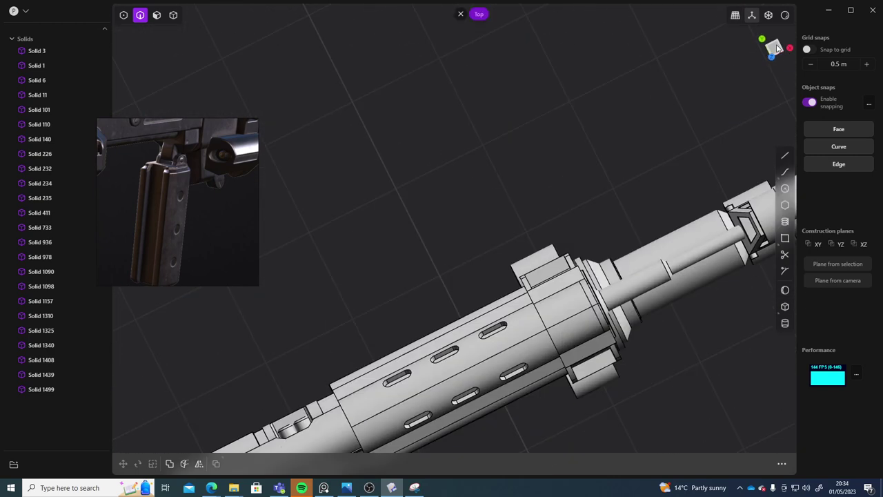
scroll(642, 109, down, 10)
shift+middle_drag(624, 197, 760, 124)
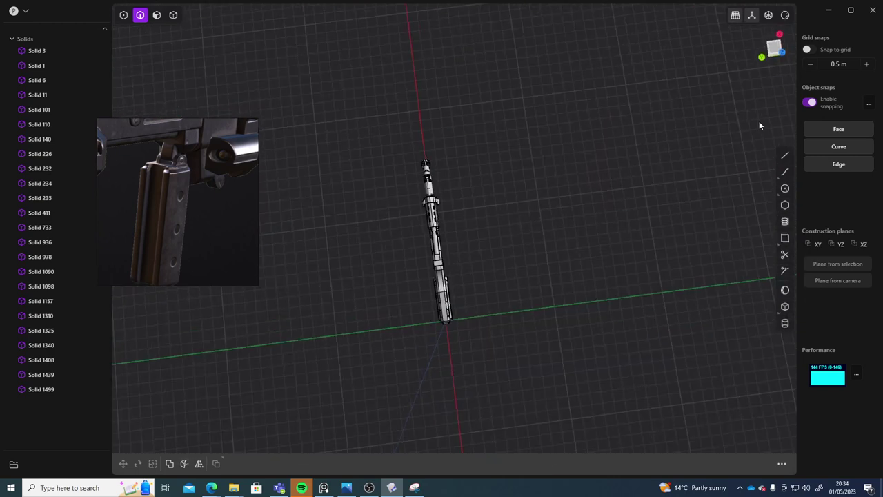
scroll(591, 190, up, 5)
shift+middle_drag(578, 179, 617, 148)
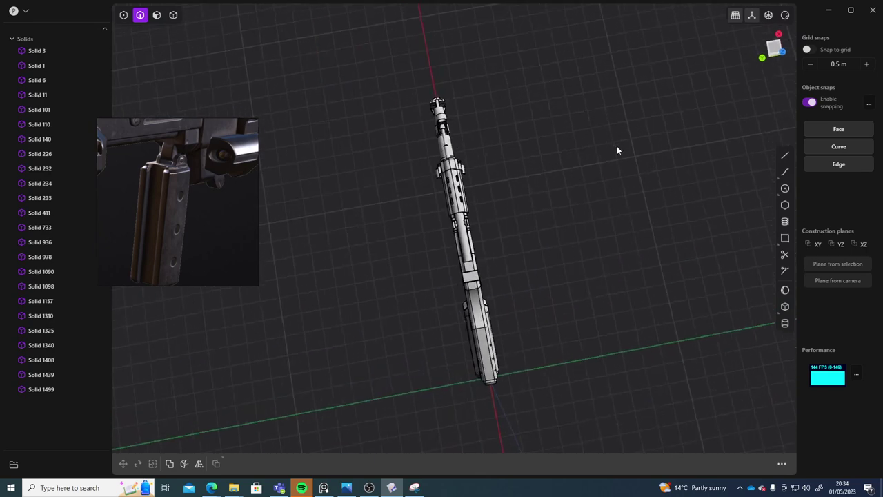
click(781, 56)
scroll(595, 101, down, 3)
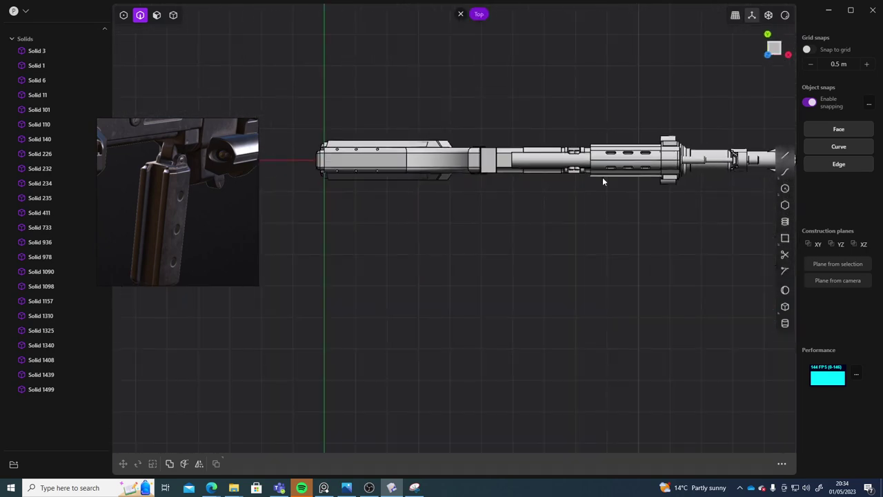
shift+middle_drag(603, 178, 422, 265)
scroll(447, 239, up, 5)
shift+middle_drag(517, 245, 468, 334)
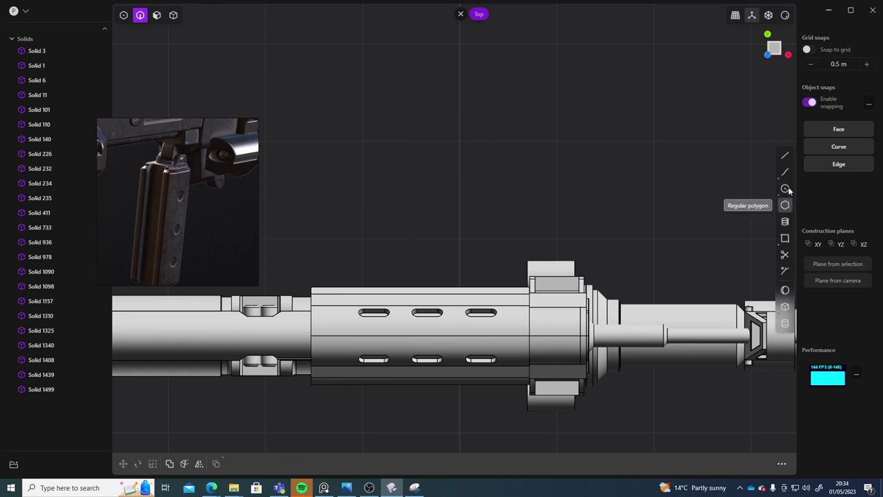
click(784, 238)
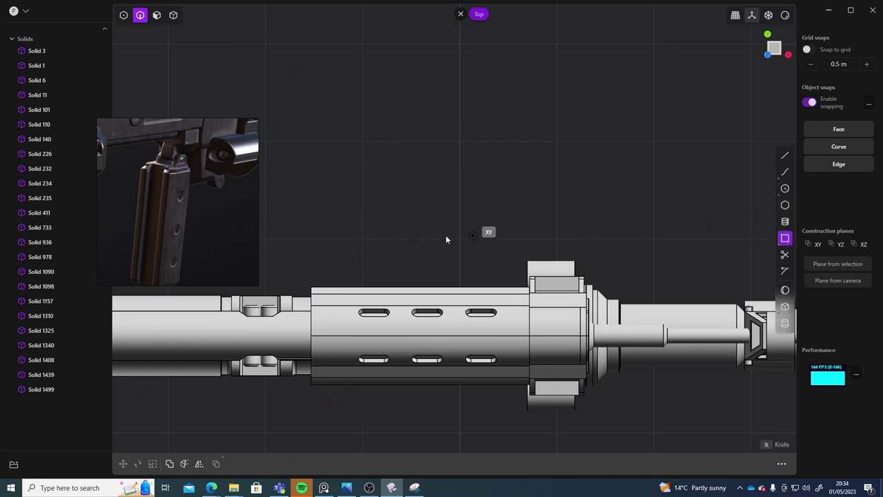
click(780, 238)
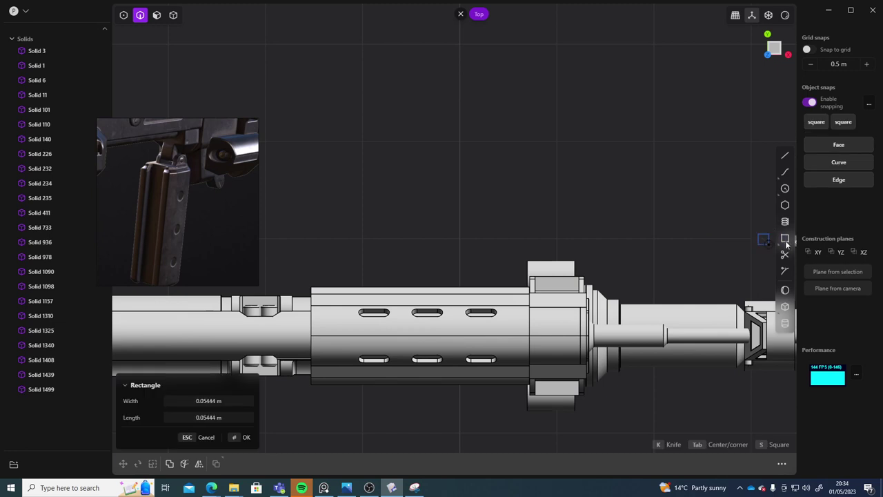
key(Escape)
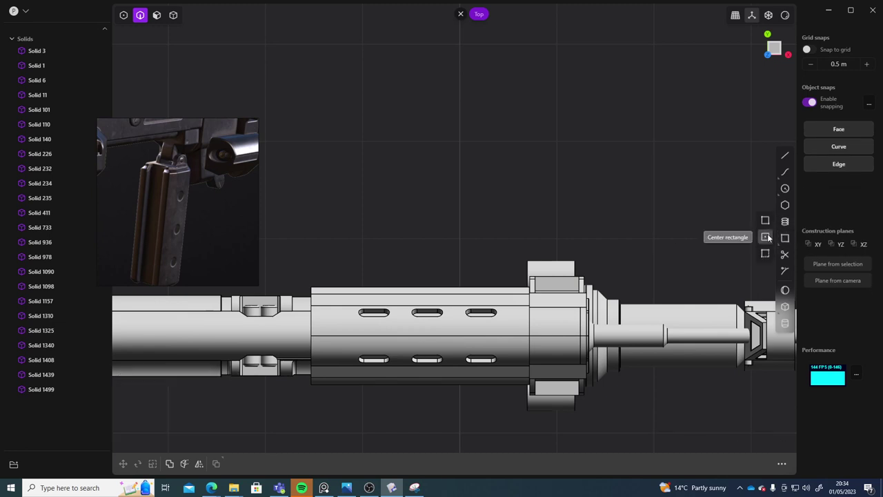
Step: Draw a center rectangle as a square about 0.194 m wide in the empty space beside the handguard
click(460, 198)
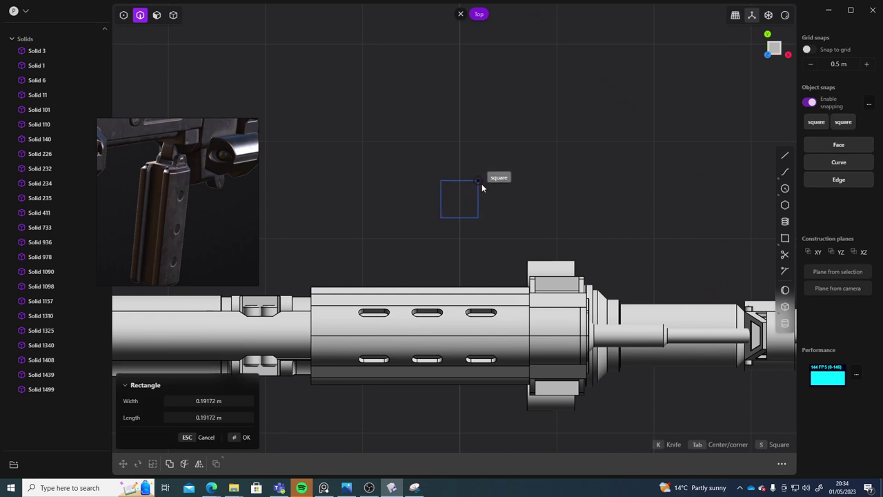
click(482, 183)
scroll(518, 173, up, 5)
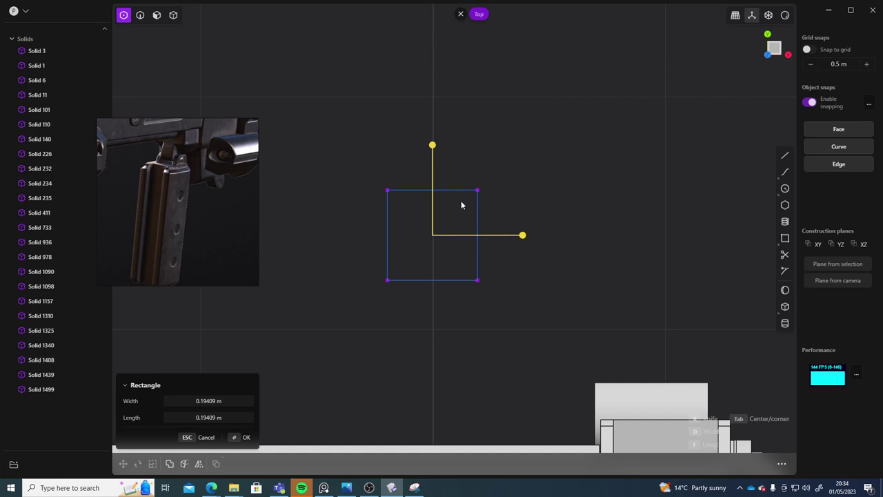
key(Return)
Step: Fillet the square's two corners on the muzzle side with equal large radii
drag(518, 171, 456, 317)
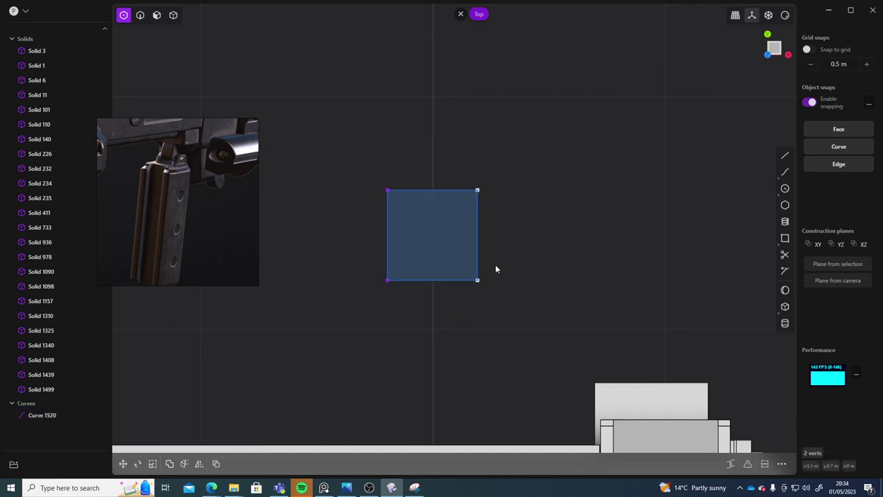
key(f)
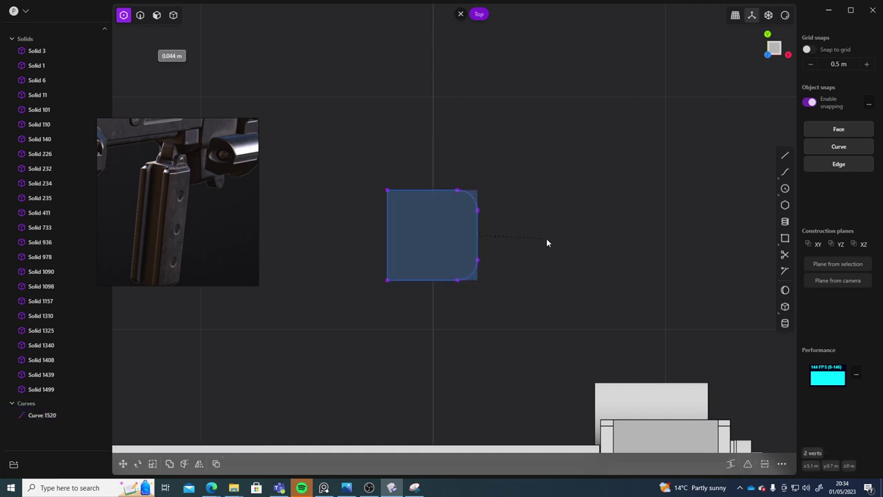
click(549, 240)
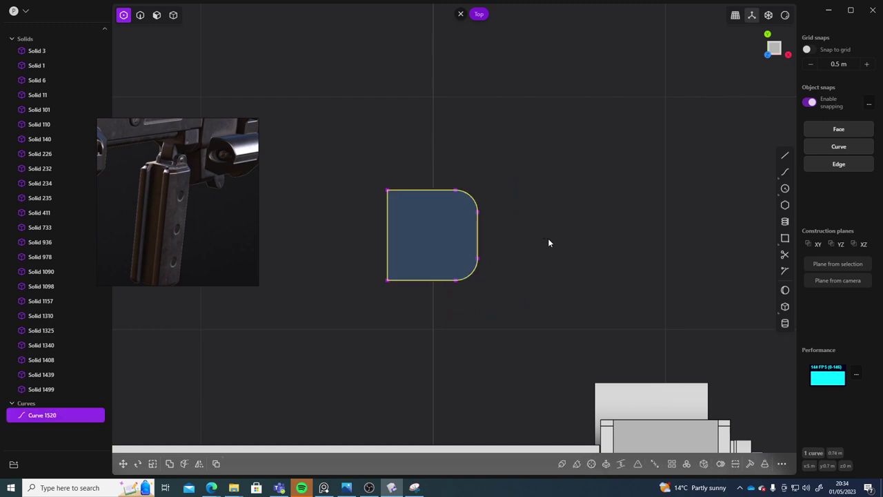
Step: Draw a center rectangle about 0.059 m by 0.117 m, centered on the midpoint of the profile's unrounded side
middle_drag(551, 260, 583, 260)
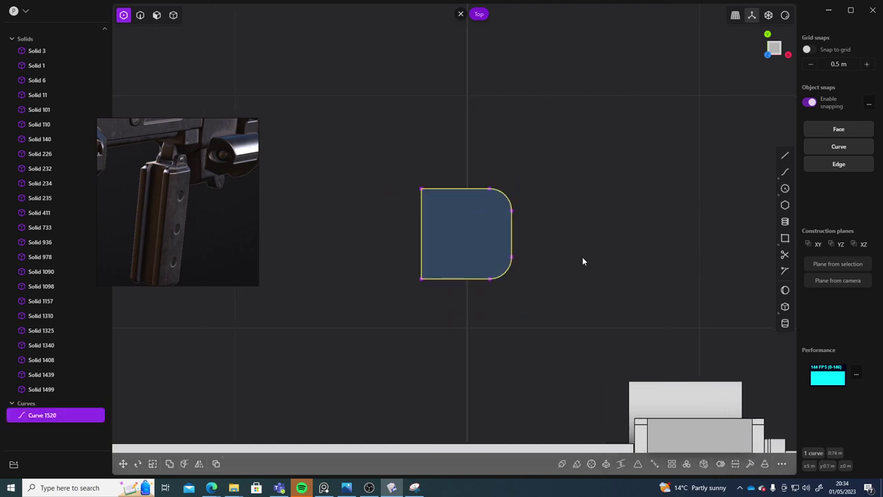
click(786, 238)
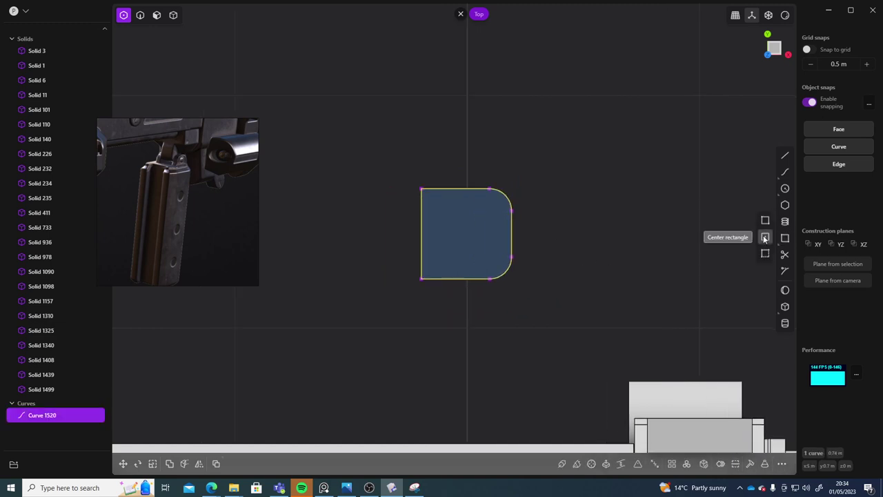
click(765, 238)
click(423, 234)
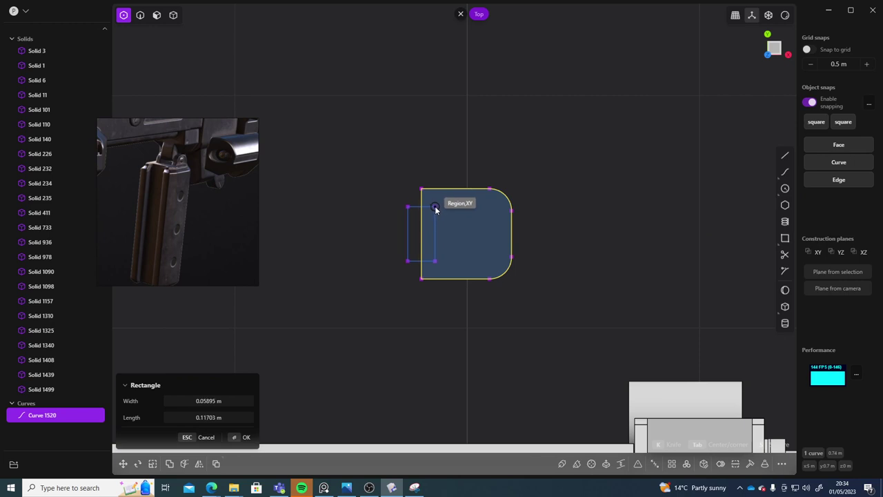
click(436, 209)
scroll(585, 215, up, 3)
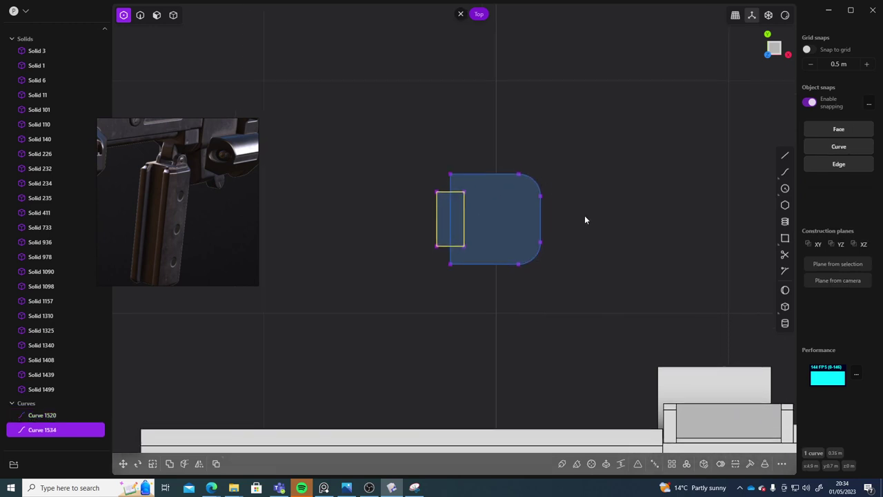
Step: Trim the small rectangle's protruding segments and the profile edge crossing it, leaving a rectangular notch in the unrounded side
click(785, 255)
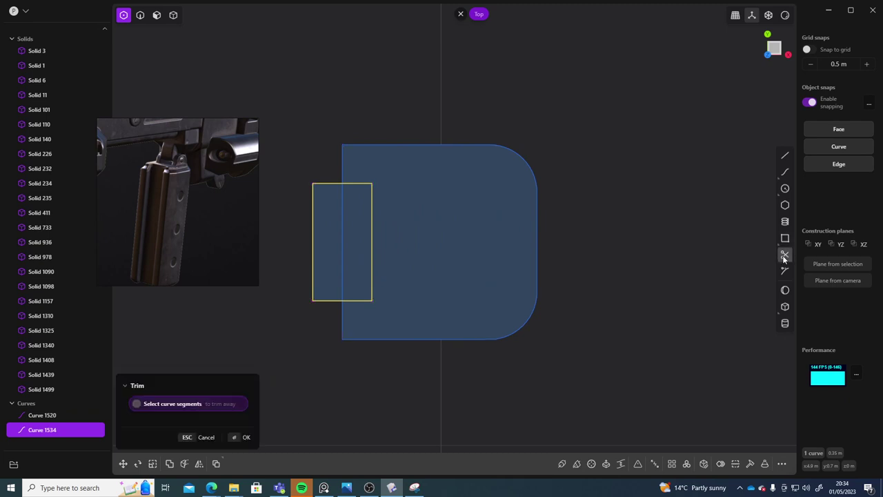
click(314, 241)
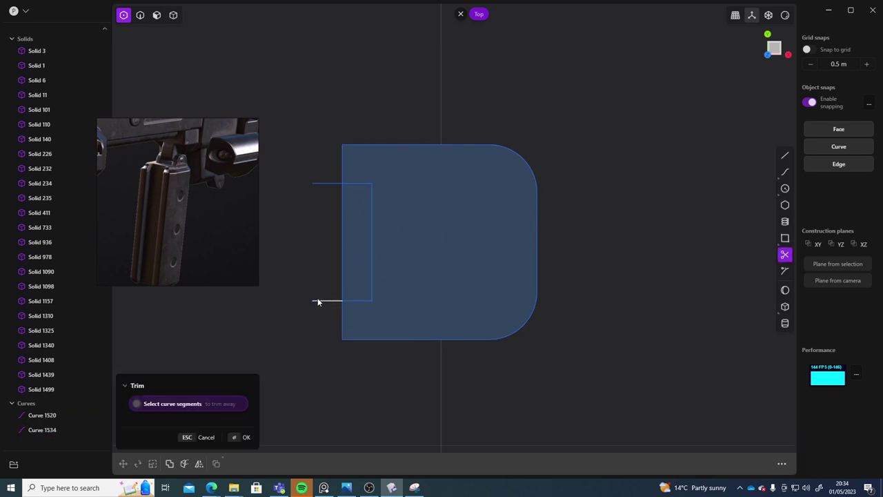
click(323, 184)
click(342, 223)
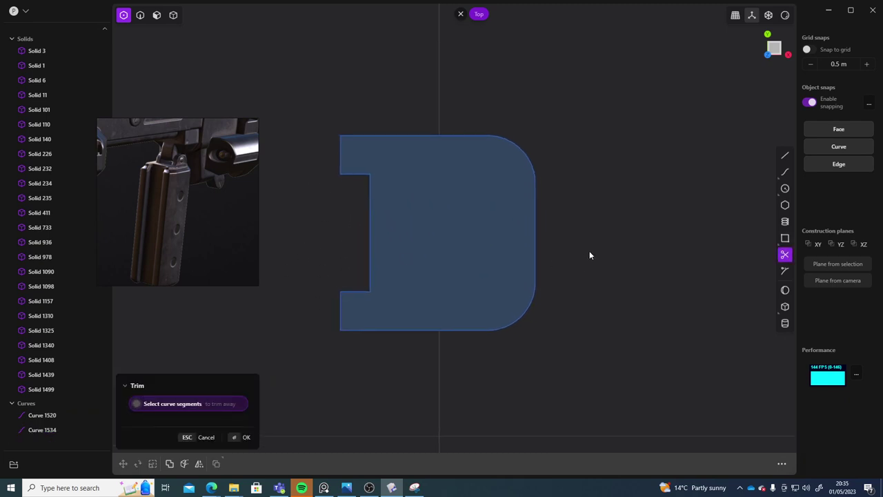
shift+middle_drag(590, 253, 628, 274)
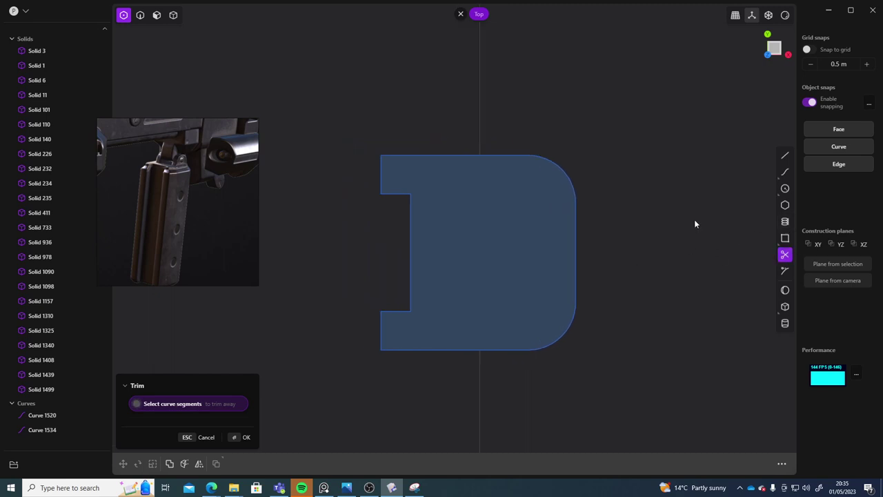
Step: Fillet the two inner corners of the profile's rectangular notch with a radius of about 0.007 m
key(Escape)
drag(424, 185, 399, 326)
click(416, 314)
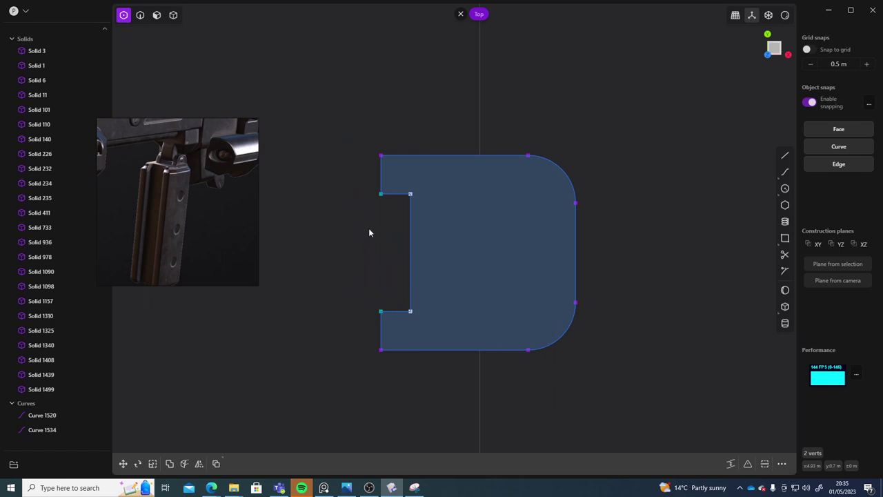
drag(378, 195, 427, 318)
key(f)
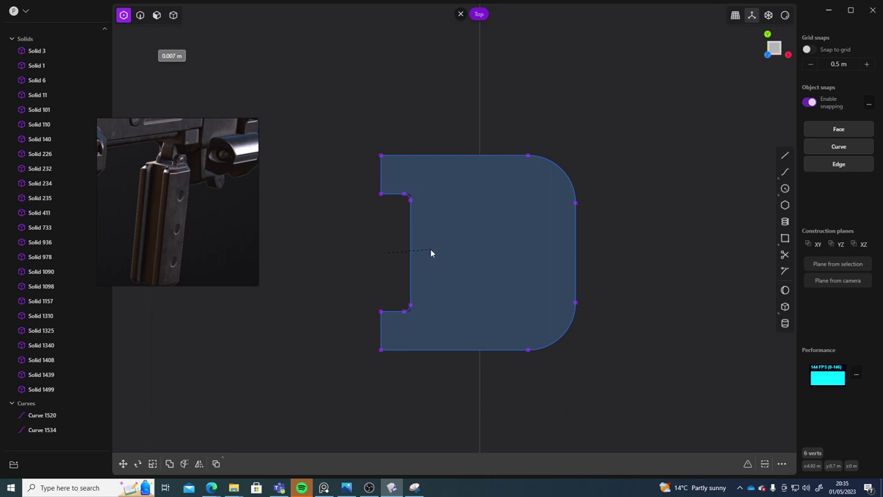
click(431, 251)
click(375, 271)
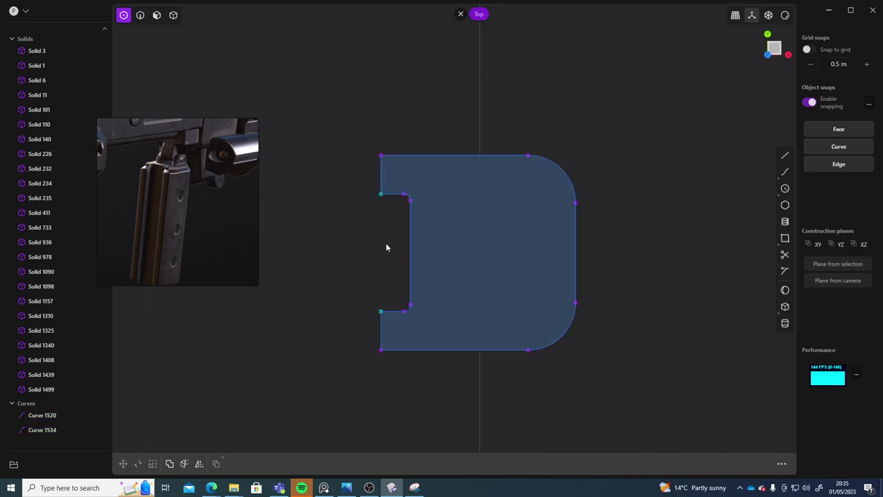
Step: Extrude the notched profile upward by about 0.56 m to form the foregrip body
shift+middle_drag(588, 280, 588, 258)
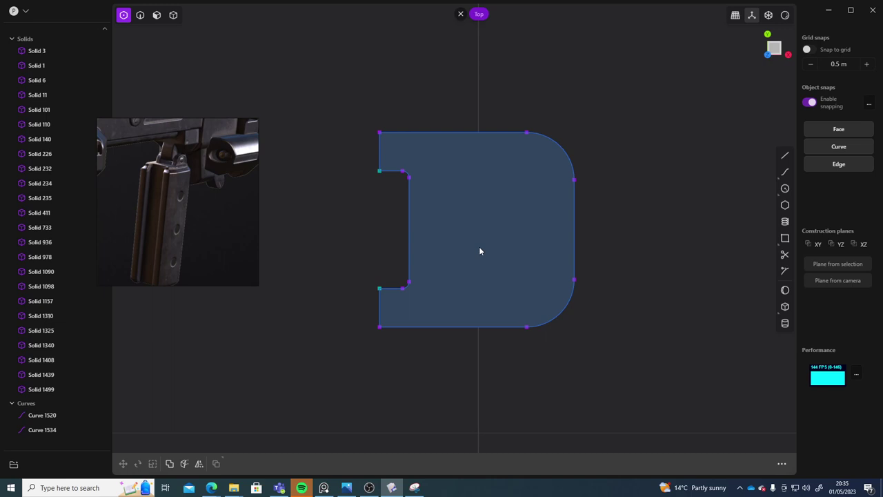
key(4)
key(3)
click(454, 237)
key(e)
scroll(567, 279, down, 4)
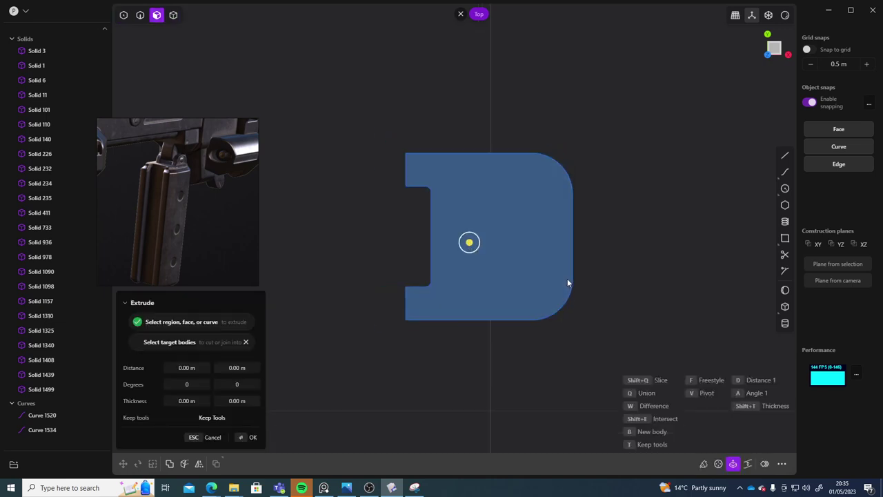
middle_drag(582, 298, 633, 221)
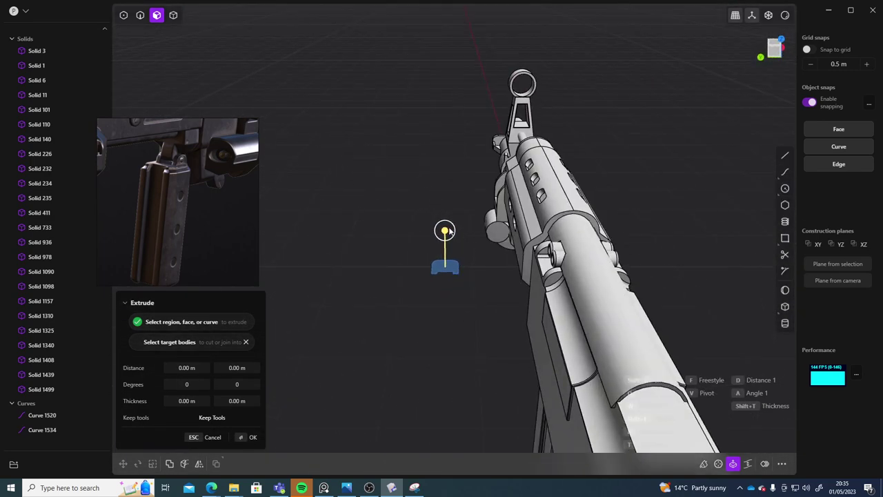
drag(449, 231, 449, 163)
middle_drag(448, 163, 535, 225)
drag(458, 159, 456, 151)
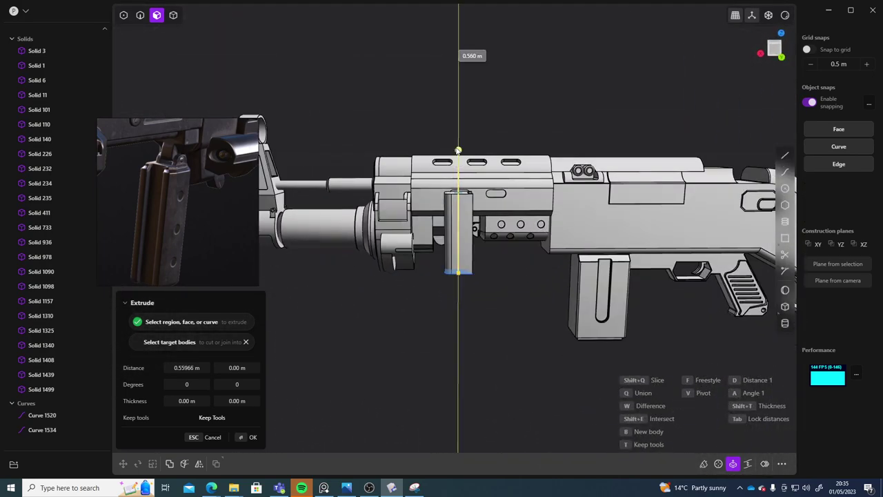
middle_drag(443, 359, 441, 295)
key(Return)
Step: Scale the extruded foregrip body down slightly
key(s)
drag(425, 236, 431, 239)
key(Return)
Step: Offset the outline of the foregrip's top face inward by about 0.015 m
middle_drag(513, 305, 495, 353)
scroll(475, 297, up, 5)
key(4)
key(3)
click(422, 199)
key(o)
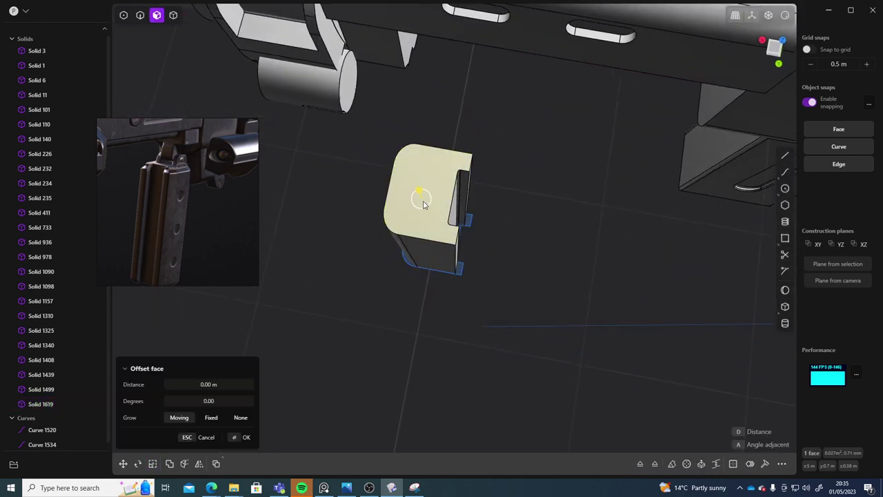
key(p)
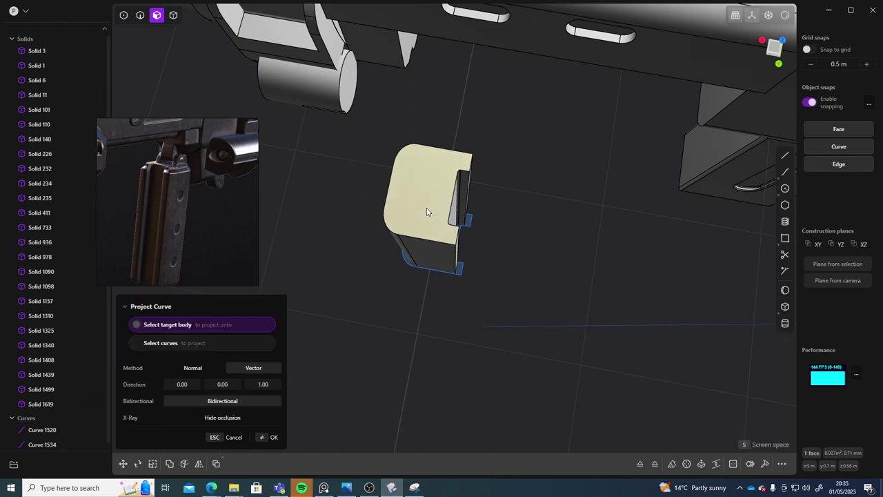
key(Escape)
key(o)
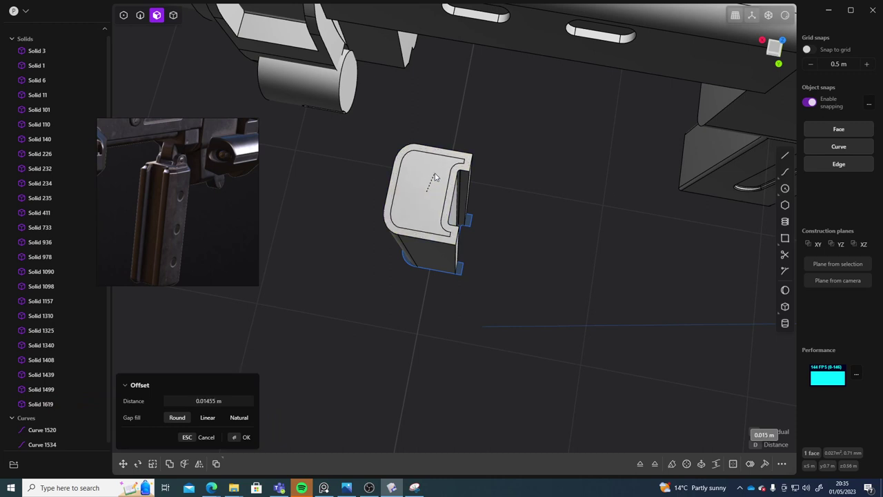
click(434, 178)
shift+middle_drag(521, 267, 507, 289)
scroll(488, 252, up, 4)
middle_drag(467, 229, 422, 212)
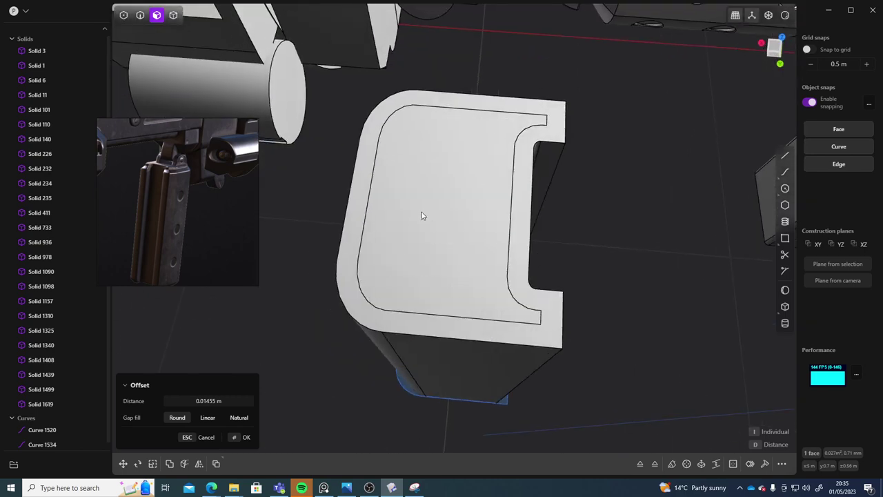
right_click(473, 246)
Step: Raise the inset area of the foregrip's top face by about 0.02 m
middle_drag(580, 345, 632, 330)
drag(450, 139, 449, 132)
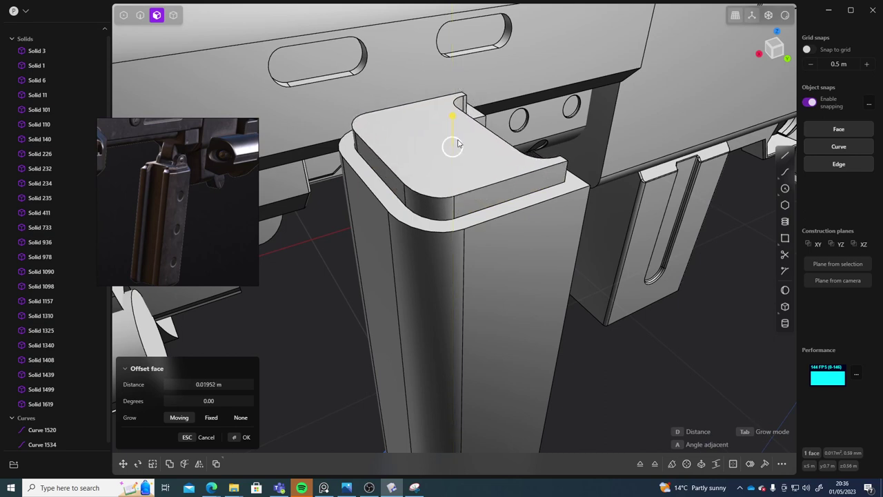
middle_drag(451, 143, 476, 206)
Step: Fillet all the top edges around the foregrip's raised cap with a radius of about 0.003 m
key(2)
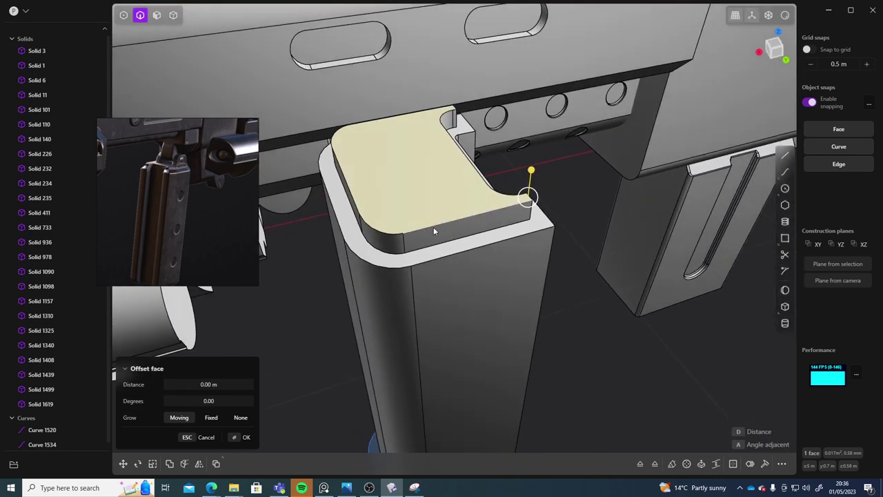
click(433, 227)
shift+click(372, 230)
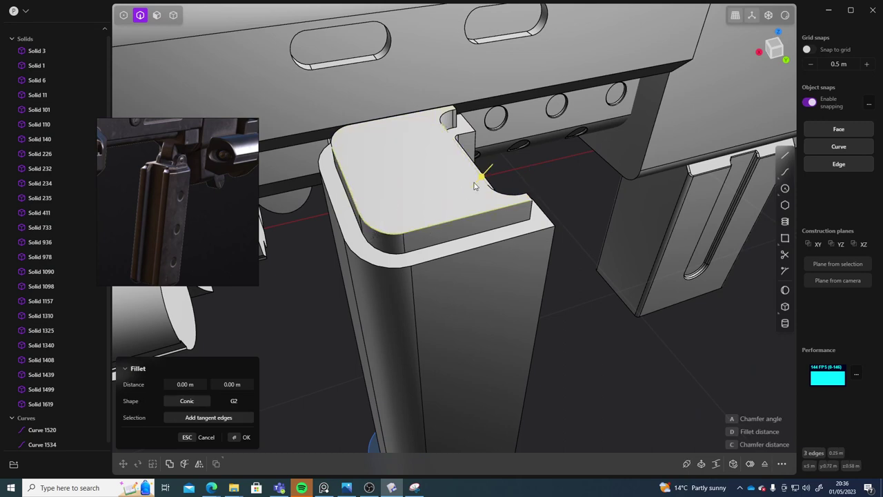
middle_drag(507, 200, 385, 292)
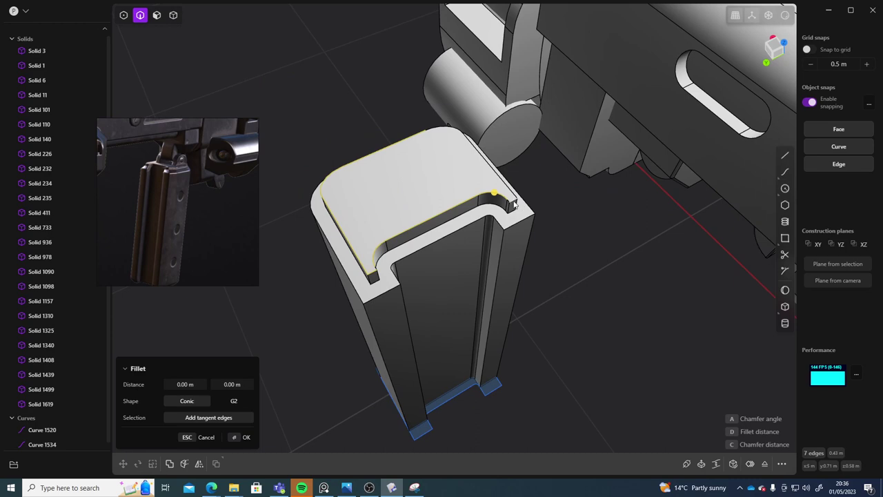
middle_drag(514, 201, 403, 254)
scroll(450, 280, up, 5)
middle_drag(450, 279, 349, 273)
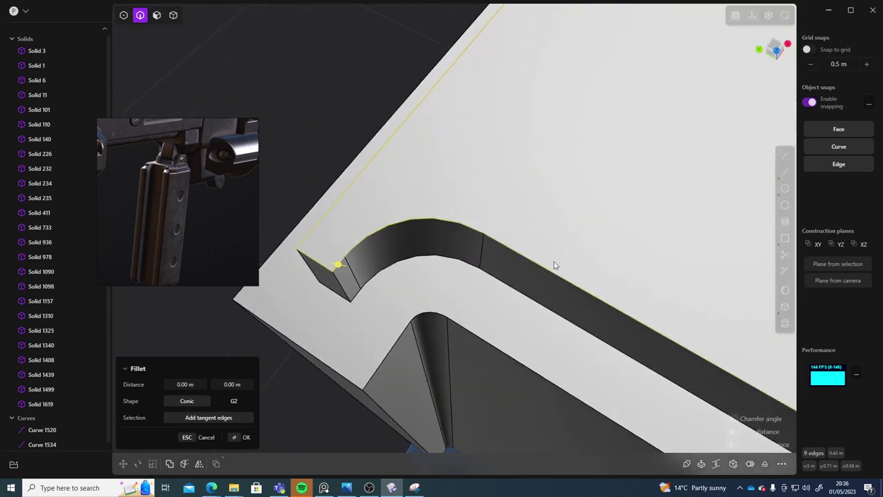
scroll(554, 265, down, 5)
middle_drag(471, 236, 483, 253)
click(453, 283)
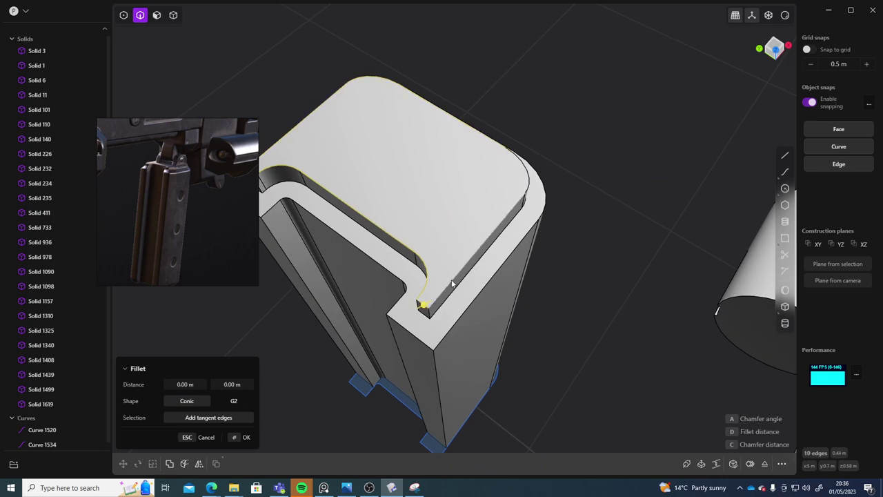
click(453, 283)
middle_drag(454, 283, 528, 271)
scroll(442, 243, up, 5)
click(478, 254)
middle_drag(478, 253, 536, 302)
scroll(535, 302, down, 7)
drag(503, 306, 504, 307)
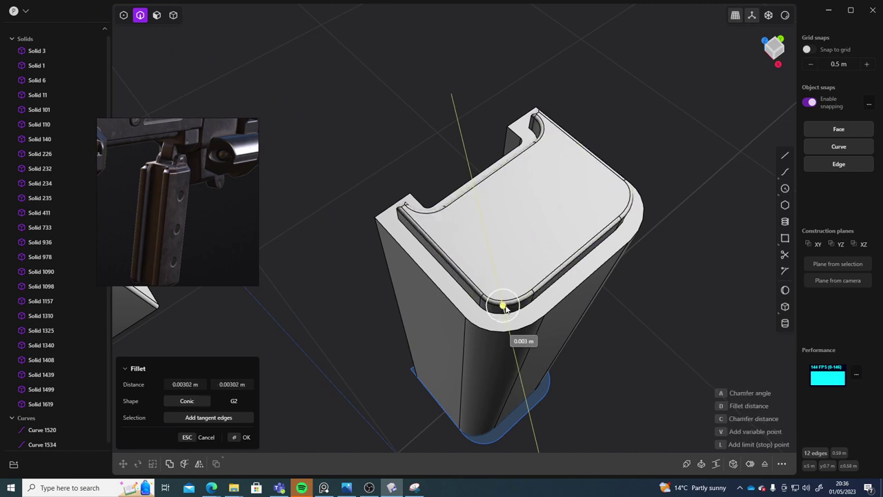
middle_drag(396, 379, 467, 280)
key(Return)
click(362, 176)
key(b)
middle_drag(483, 242, 446, 256)
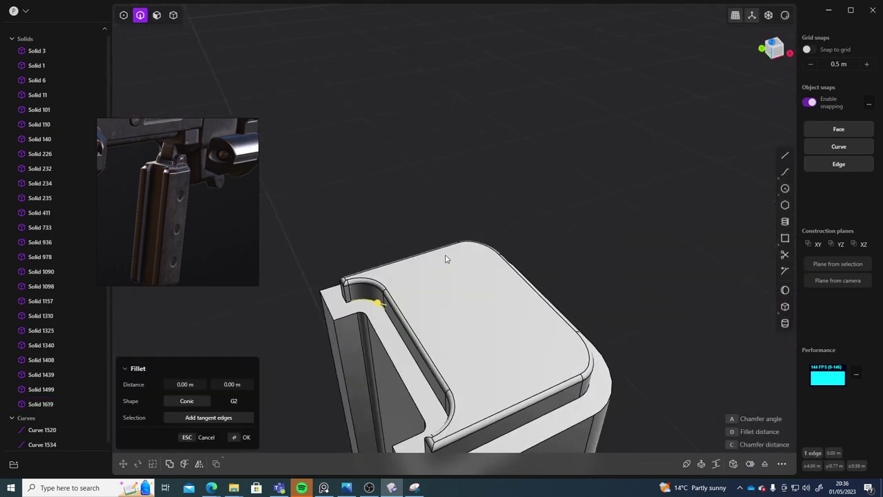
scroll(444, 258, up, 8)
shift+middle_drag(342, 300, 507, 250)
scroll(507, 250, up, 3)
scroll(508, 250, down, 10)
key(Escape)
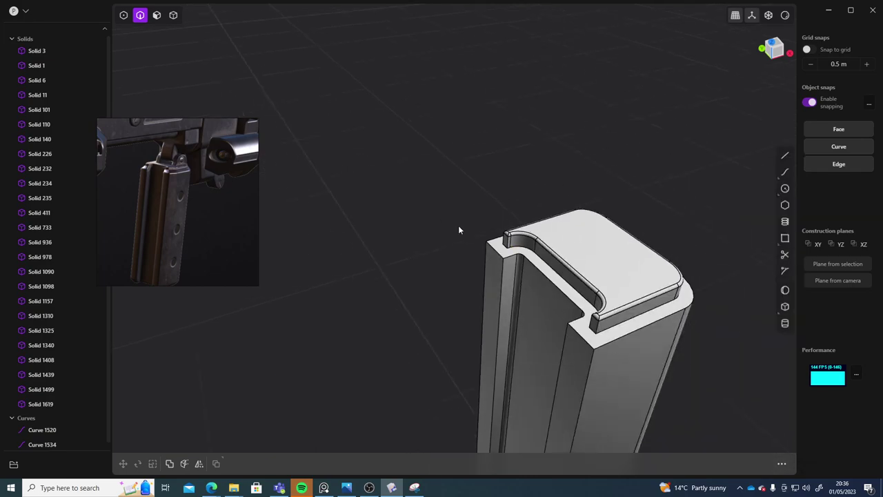
Step: Delete the leftover sketch curves Curve 1520 and Curve 1534 at the foregrip's base
middle_drag(458, 225, 500, 242)
scroll(501, 243, down, 4)
key(alt+h)
scroll(497, 277, down, 4)
middle_drag(497, 278, 601, 278)
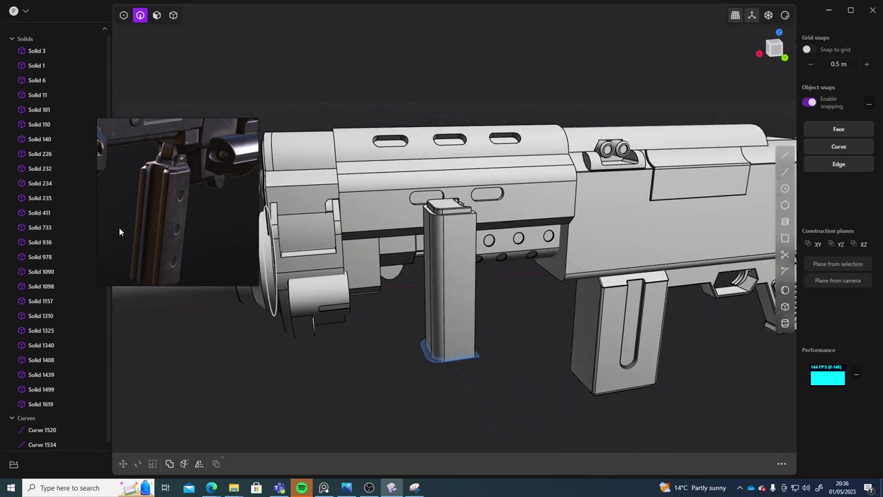
middle_drag(440, 394, 341, 283)
click(42, 429)
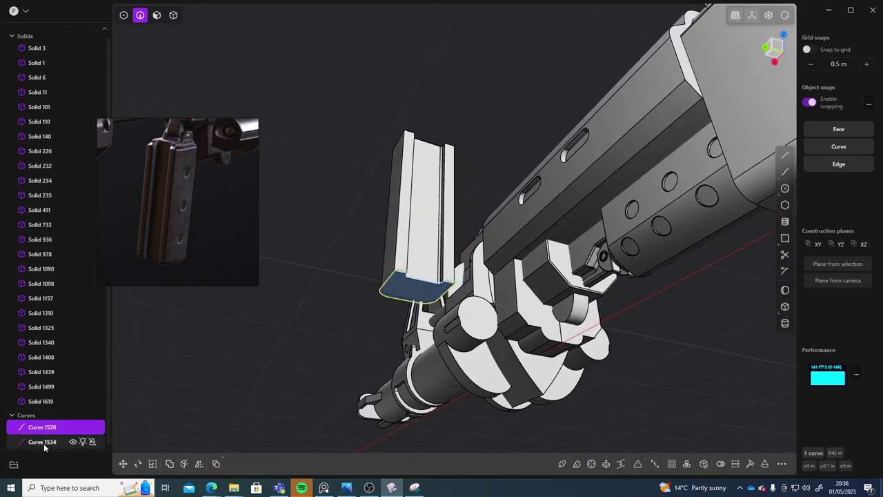
key(Delete)
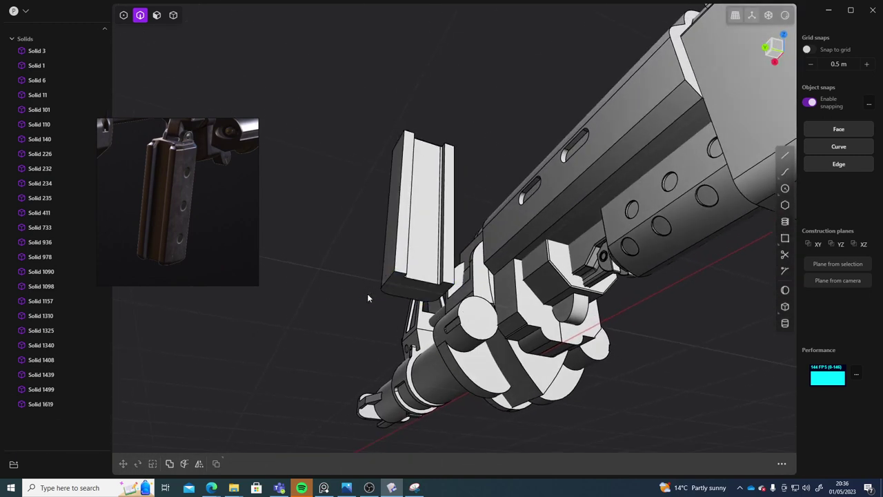
Step: Fillet all the edges around the foregrip's bottom face with a radius of about 0.014 m
scroll(368, 298, up, 5)
click(410, 337)
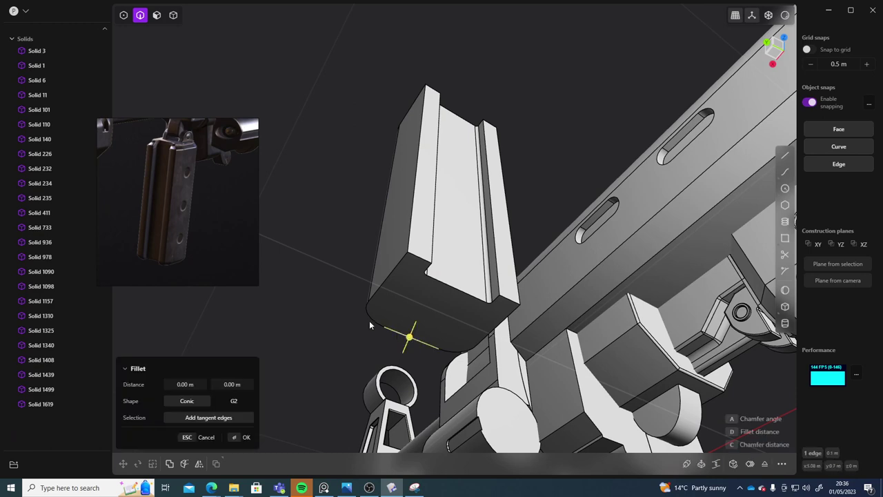
shift+click(369, 319)
shift+click(378, 288)
middle_drag(380, 293, 408, 255)
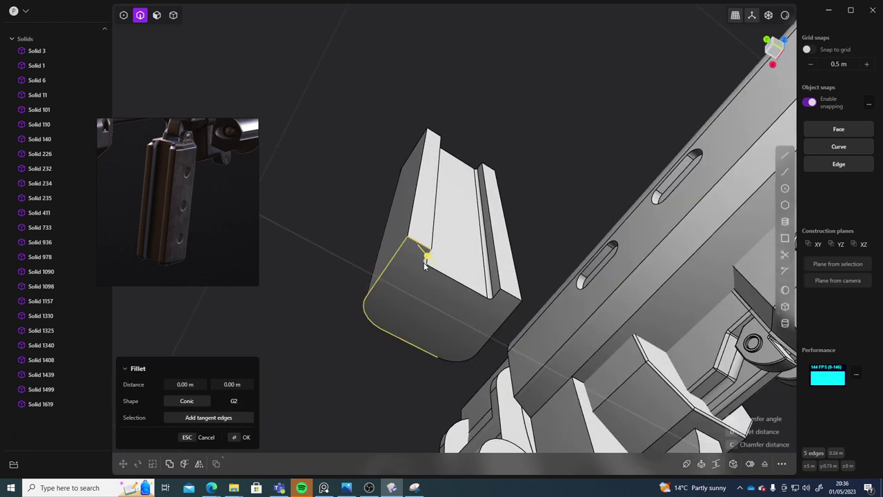
click(492, 299)
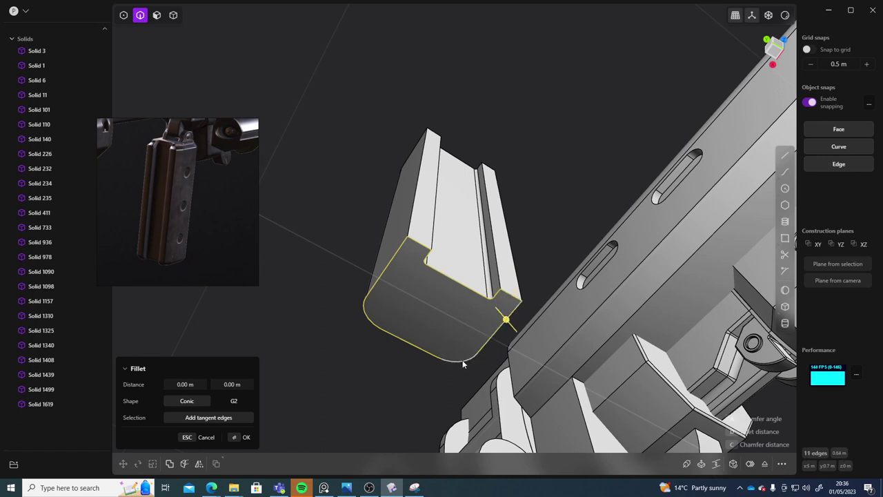
drag(462, 361, 464, 369)
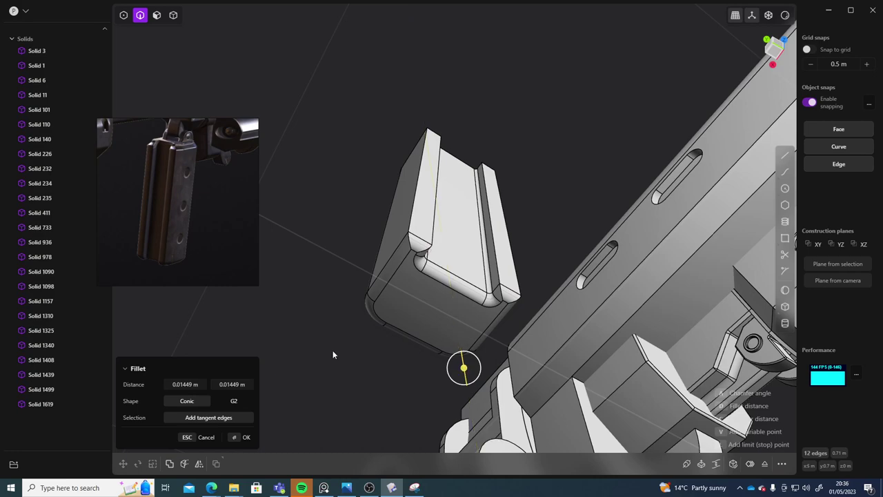
key(Return)
middle_drag(334, 362, 451, 292)
key(3)
click(463, 239)
middle_drag(466, 325, 468, 340)
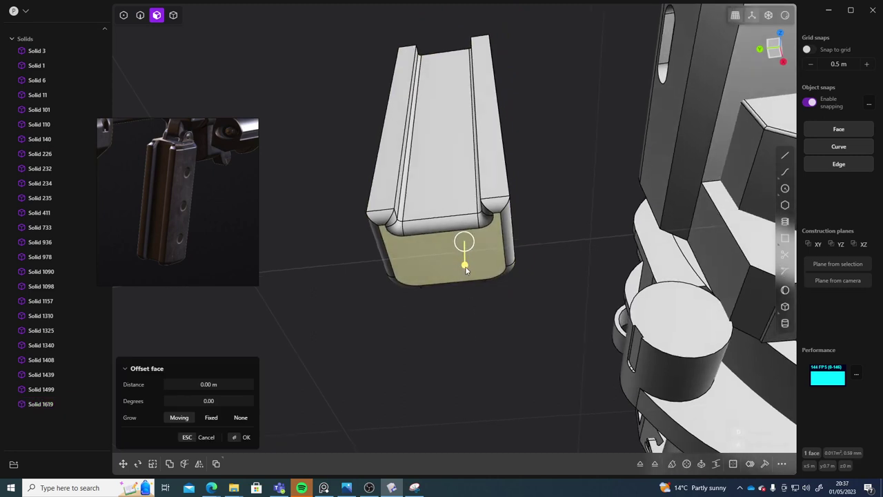
key(Escape)
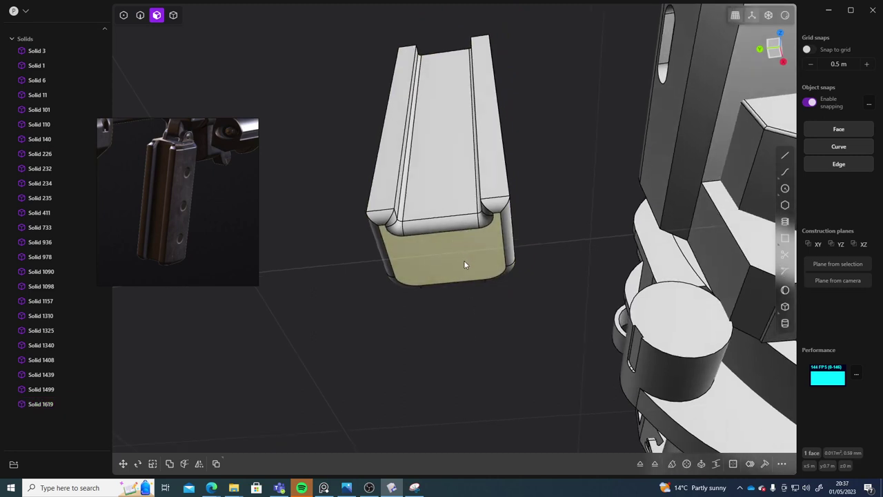
key(o)
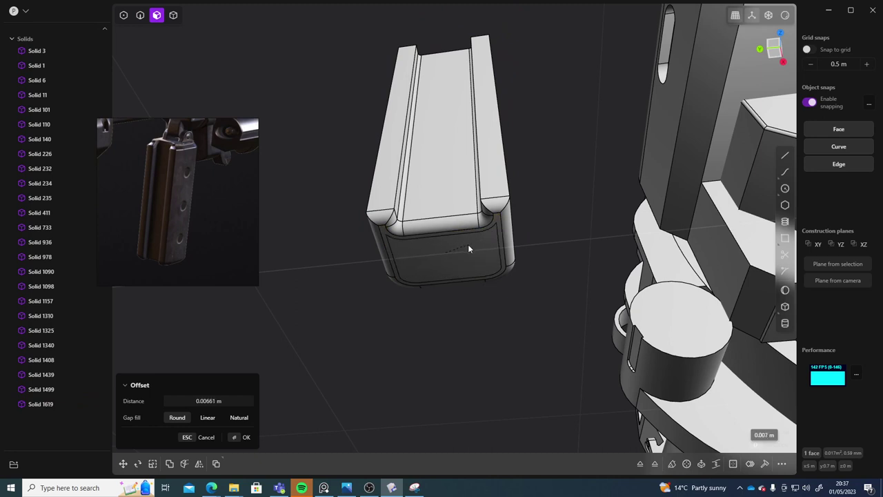
drag(468, 248, 459, 339)
key(Escape)
click(459, 256)
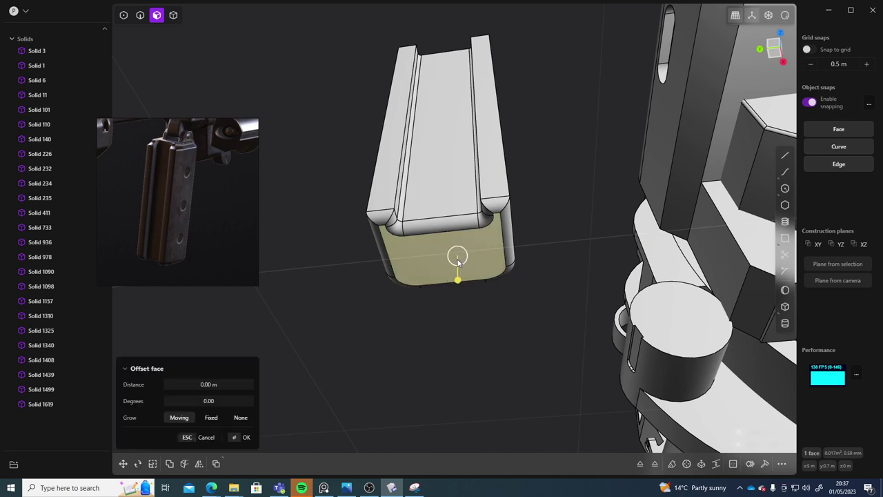
middle_drag(458, 266, 475, 313)
drag(461, 293, 461, 301)
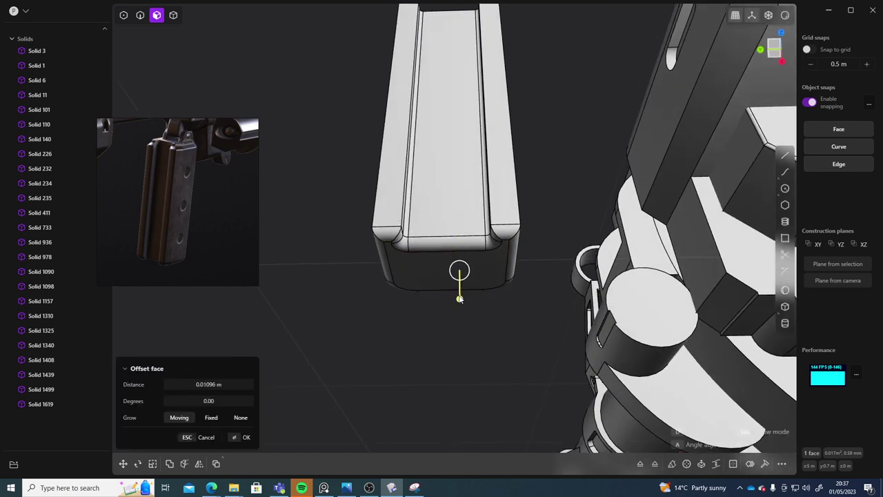
key(Escape)
Step: Extrude the foregrip's bottom face outward by about 0.01 m
click(467, 270)
key(e)
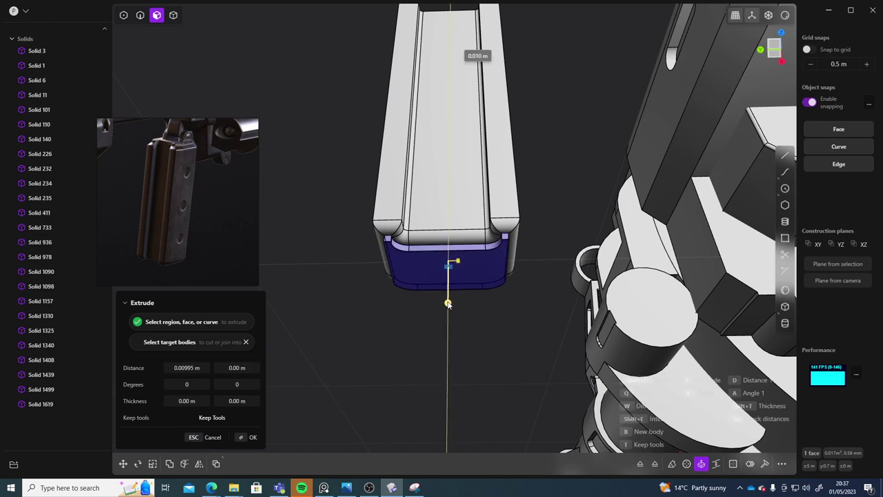
click(445, 307)
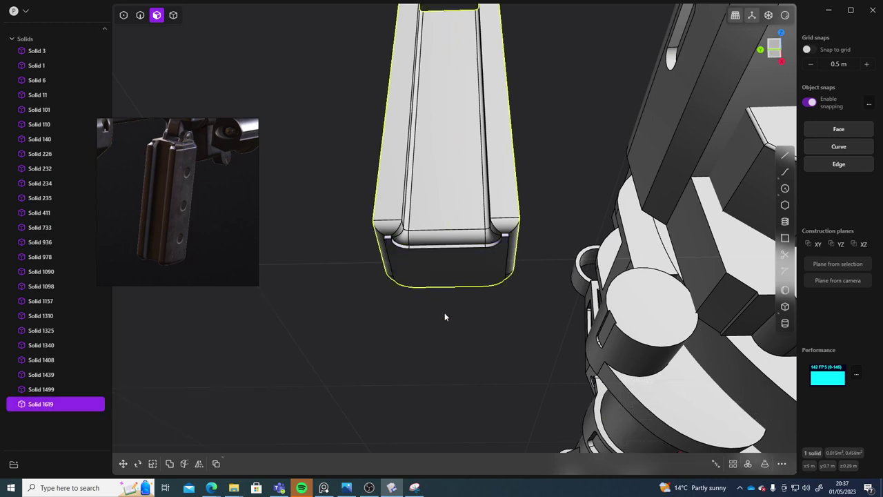
Step: Move the foregrip solid straight up along the Z axis by about 0.77 m, clear of the rifle
middle_drag(444, 312, 461, 323)
key(4)
click(442, 292)
key(g)
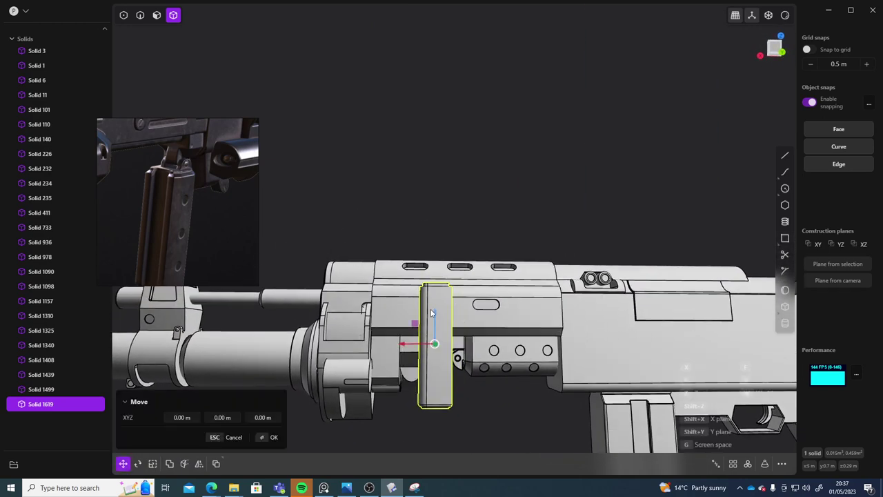
drag(432, 313, 439, 173)
shift+middle_drag(497, 170, 504, 211)
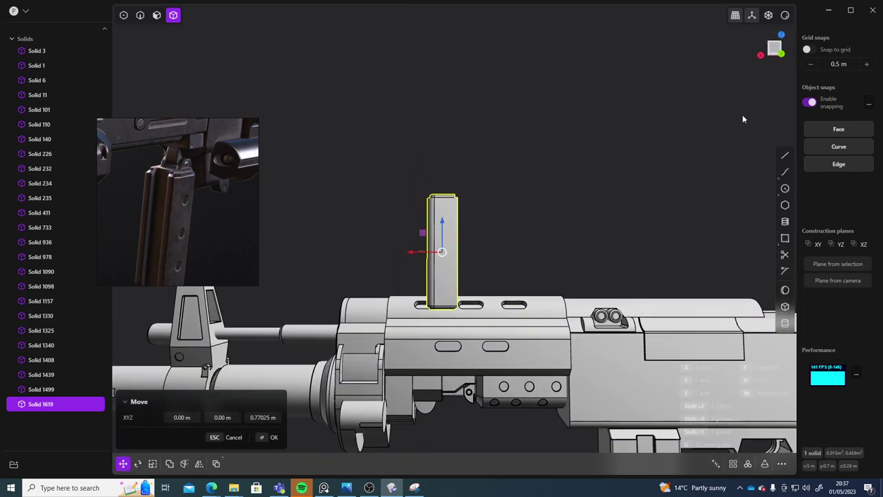
click(778, 49)
shift+middle_drag(568, 122, 561, 242)
scroll(507, 255, down, 5)
scroll(488, 233, up, 5)
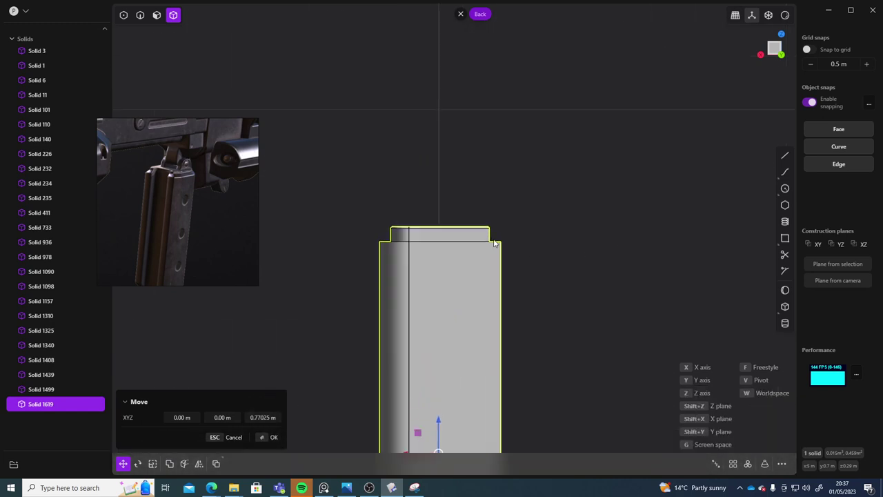
shift+middle_drag(494, 241, 480, 267)
click(622, 207)
Step: Draw a three-point arc with a radius of about 0.03 m standing on the top edge of the foregrip's cap
shift+middle_drag(532, 279, 500, 268)
scroll(498, 246, up, 4)
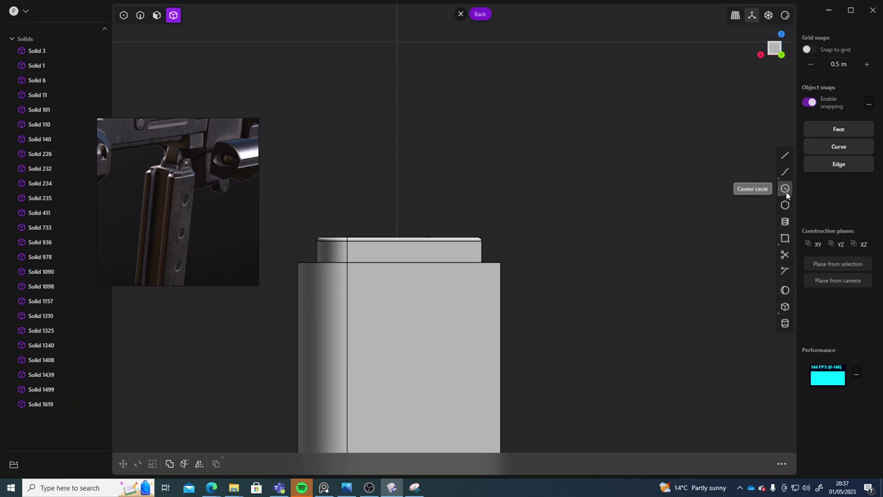
mouse_move(785, 192)
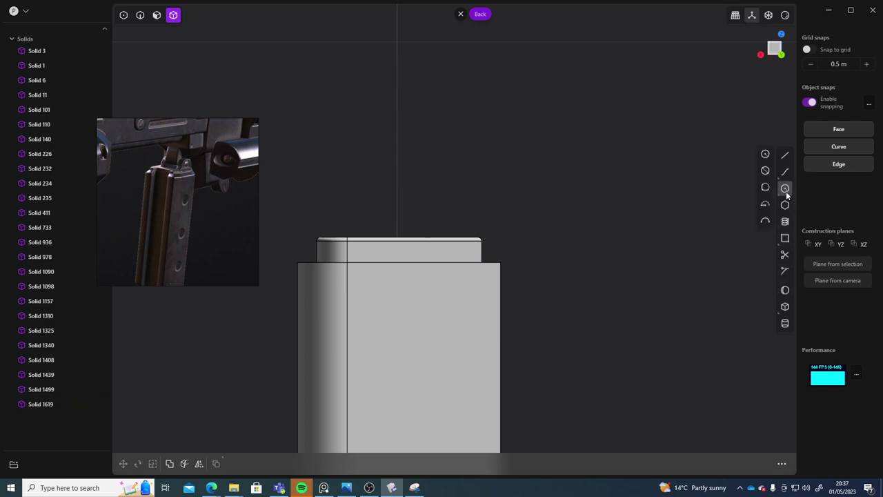
click(764, 221)
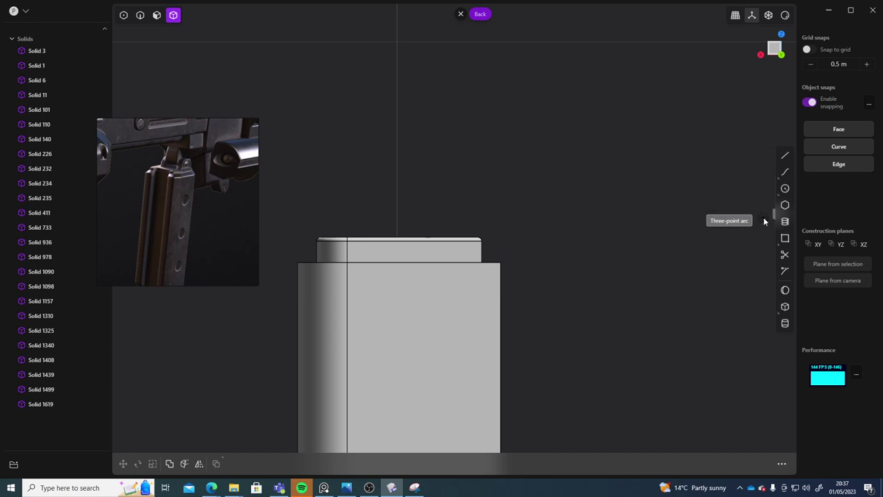
click(358, 237)
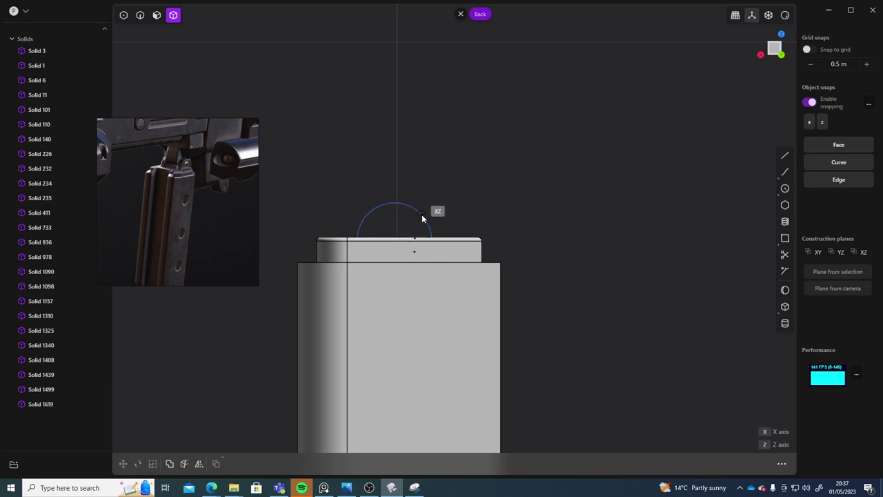
click(422, 216)
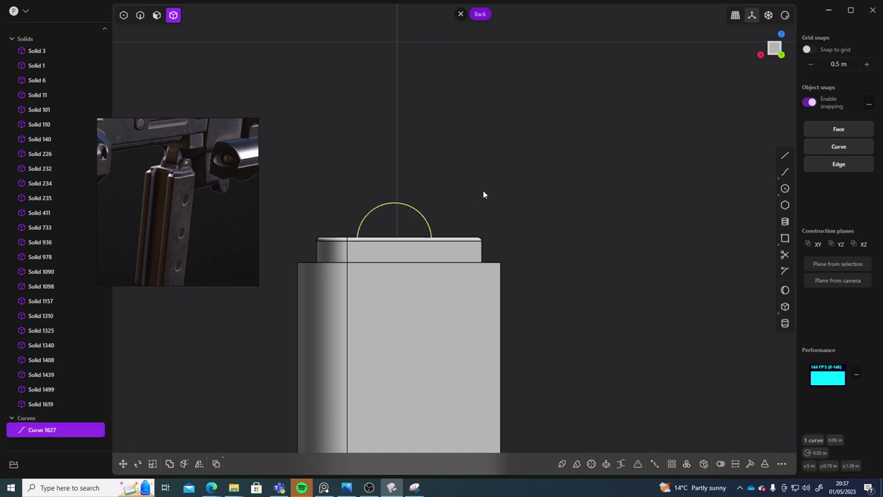
Step: Move the arc about 0.04 m along the negative Y axis so it stands over the cap's top face
middle_drag(483, 193, 566, 206)
scroll(566, 206, up, 5)
shift+middle_drag(483, 219, 536, 212)
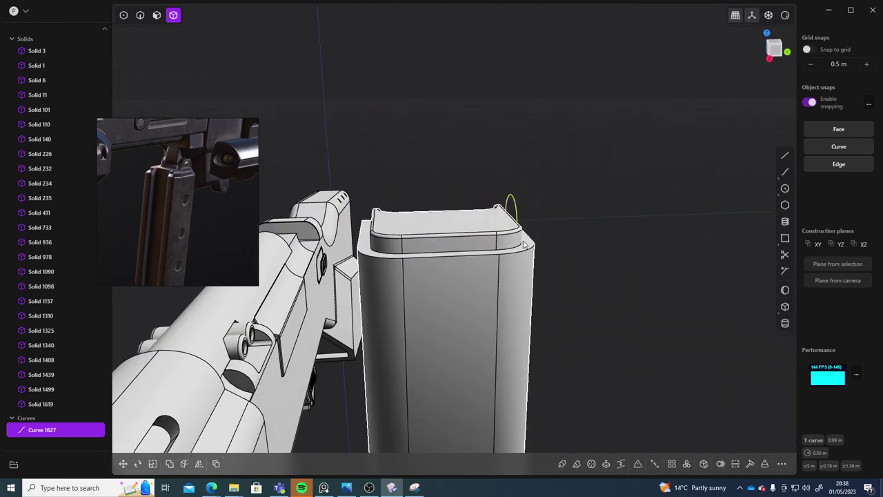
key(g)
drag(542, 210, 510, 215)
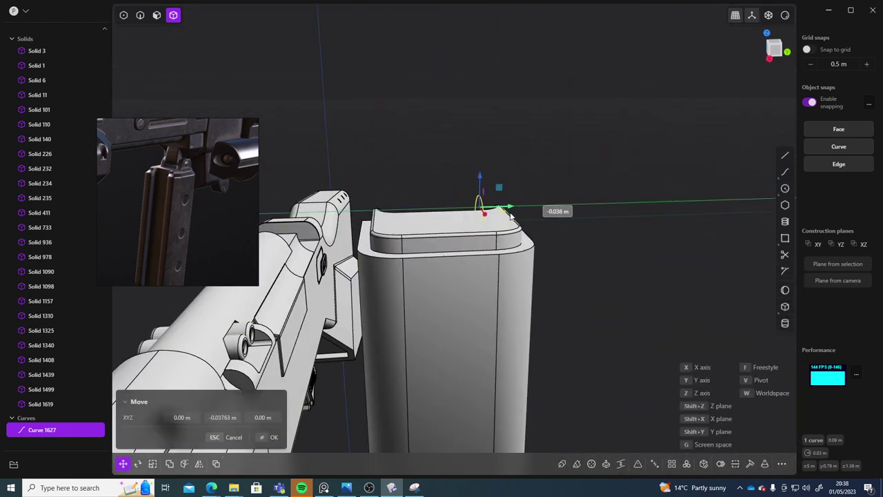
middle_drag(496, 215, 651, 293)
right_click(636, 256)
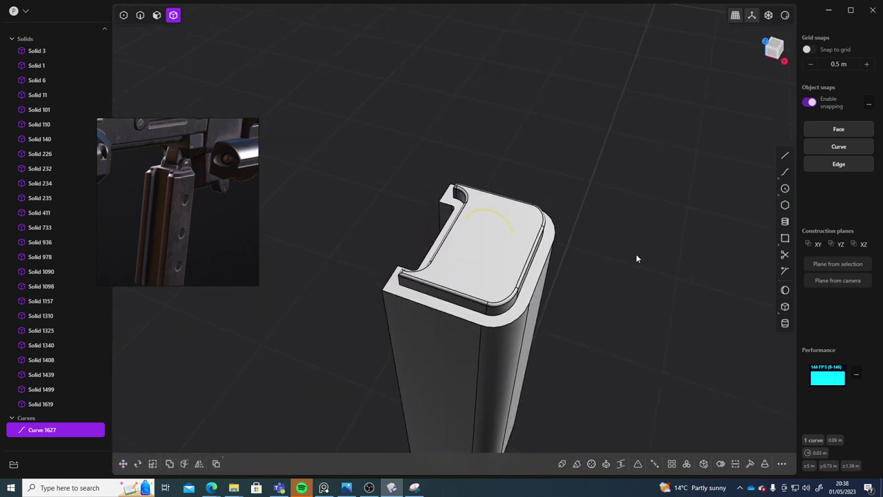
Step: Draw a straight line between the arc's two endpoints to close the half-round profile
middle_drag(637, 255, 613, 228)
scroll(566, 267, up, 5)
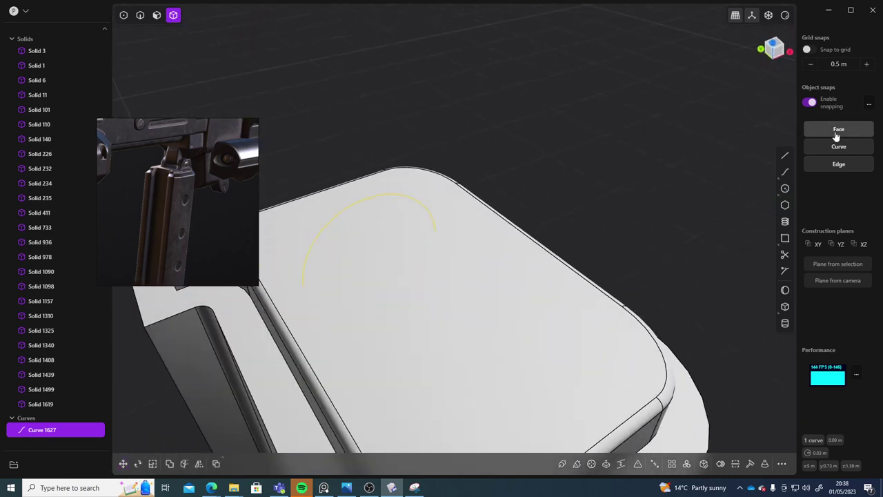
click(786, 155)
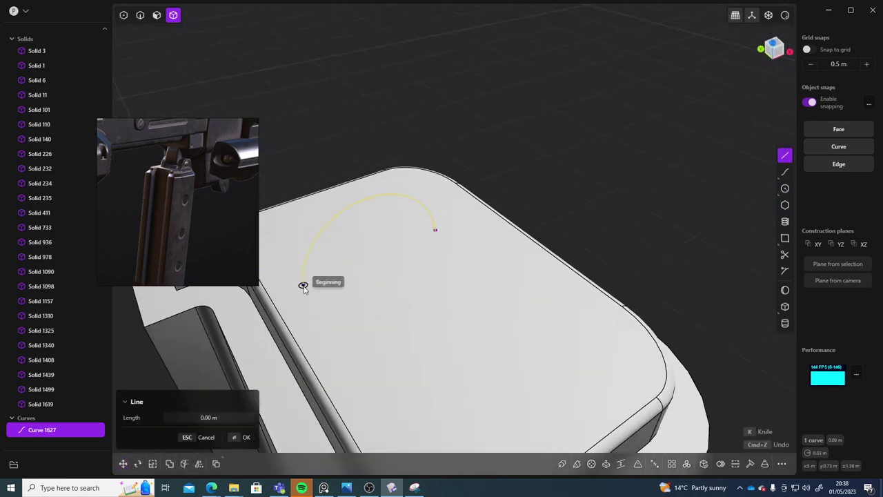
click(304, 289)
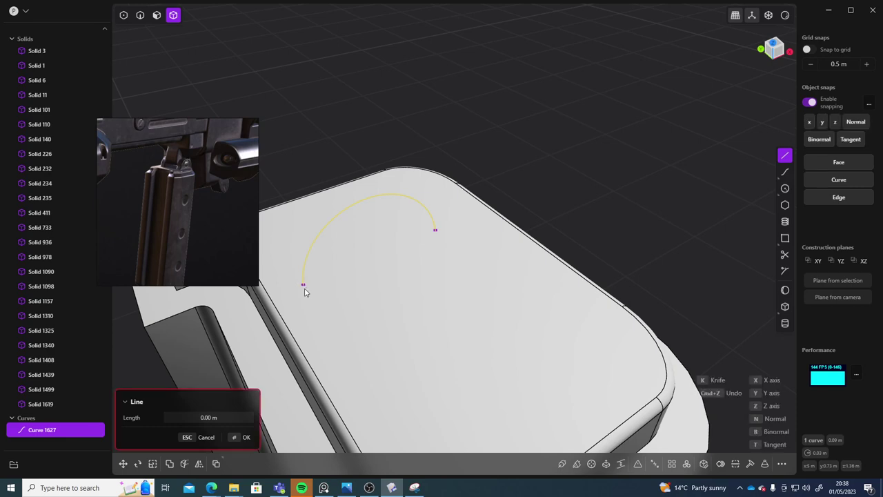
click(438, 236)
right_click(608, 174)
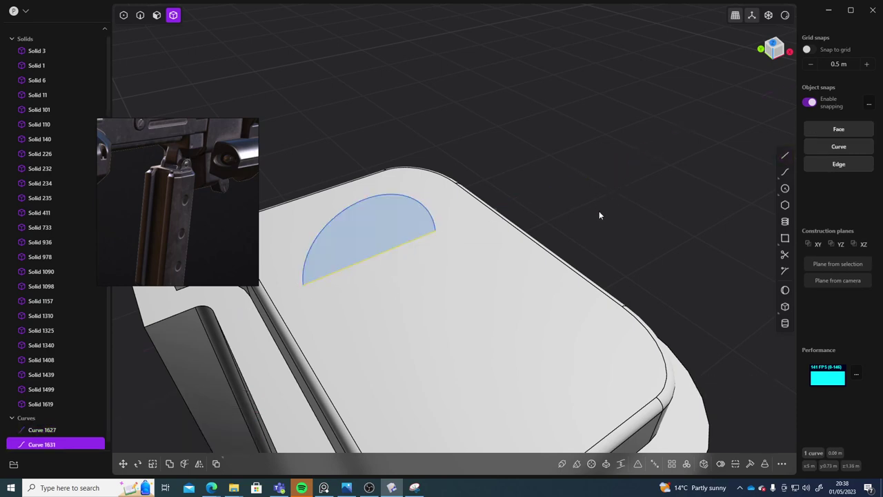
Step: Extrude the half-round region about 0.053 m across the cap's top as a separate solid
middle_drag(599, 212, 529, 219)
key(3)
click(417, 193)
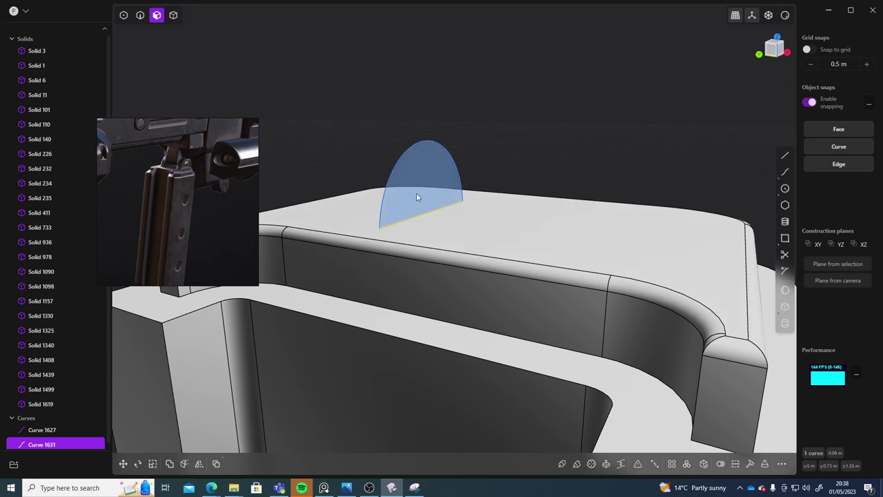
key(e)
middle_drag(416, 193, 538, 218)
drag(374, 232, 487, 235)
middle_drag(487, 234, 545, 241)
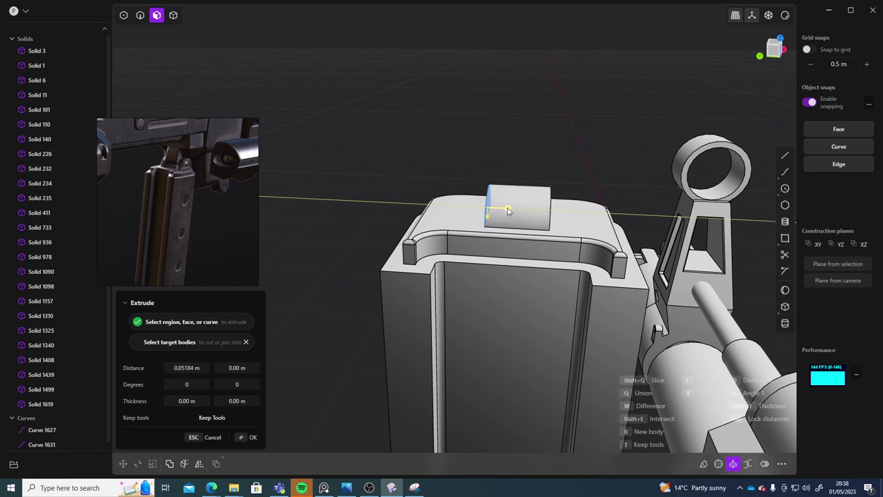
middle_drag(557, 145, 554, 156)
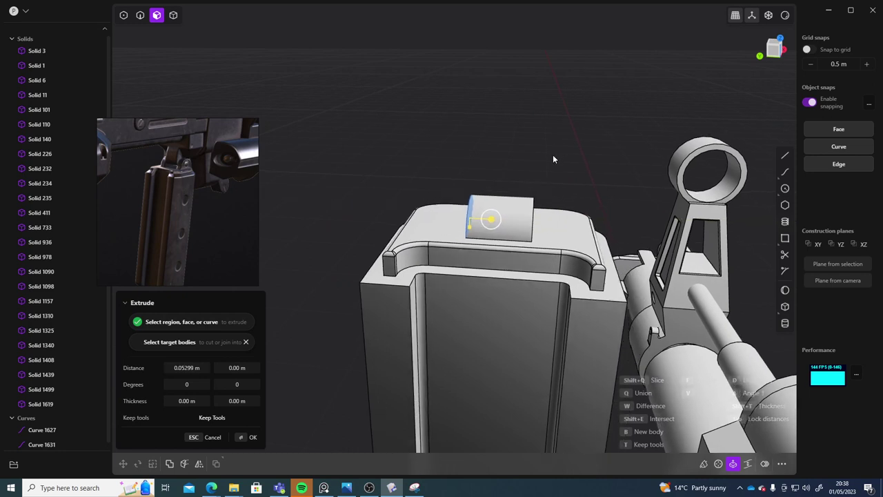
click(774, 48)
shift+middle_drag(677, 103, 543, 191)
scroll(543, 191, down, 5)
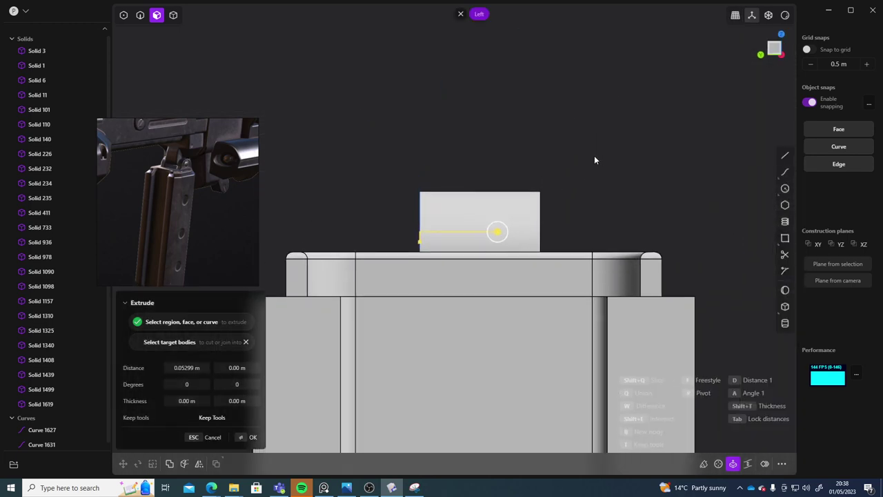
key(4)
key(Return)
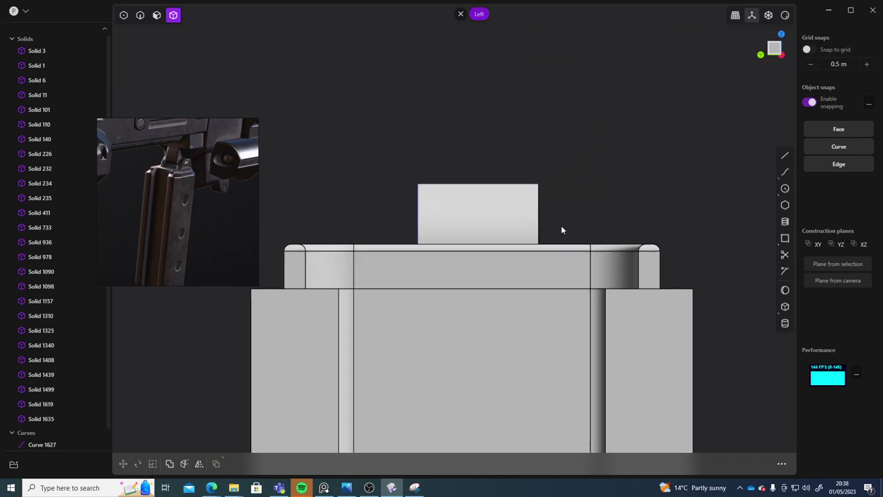
Step: Shift the half-round solid along the Y axis to centre it on the cap and scale it wider in that direction
click(521, 214)
key(g)
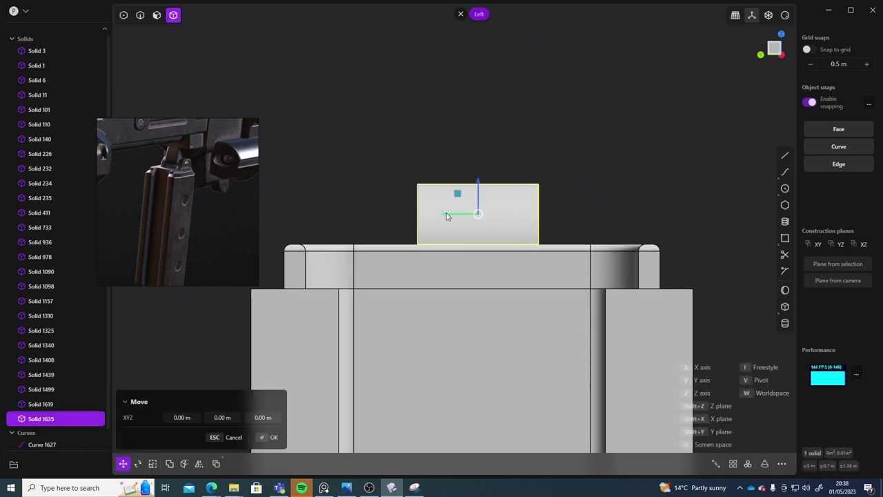
drag(446, 217, 432, 214)
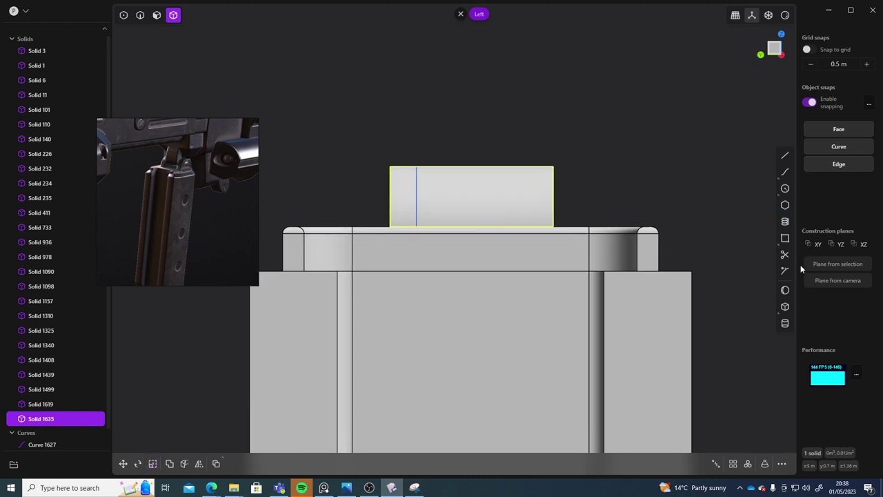
Step: Draw a corner rectangle about 0.061 m by 0.031 m over the half-round solid, leaving a margin at both ends and the base
click(402, 145)
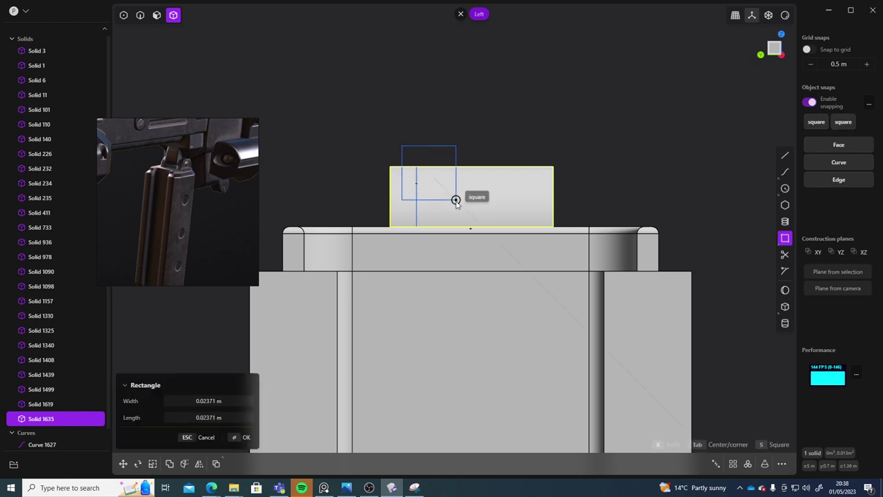
click(541, 217)
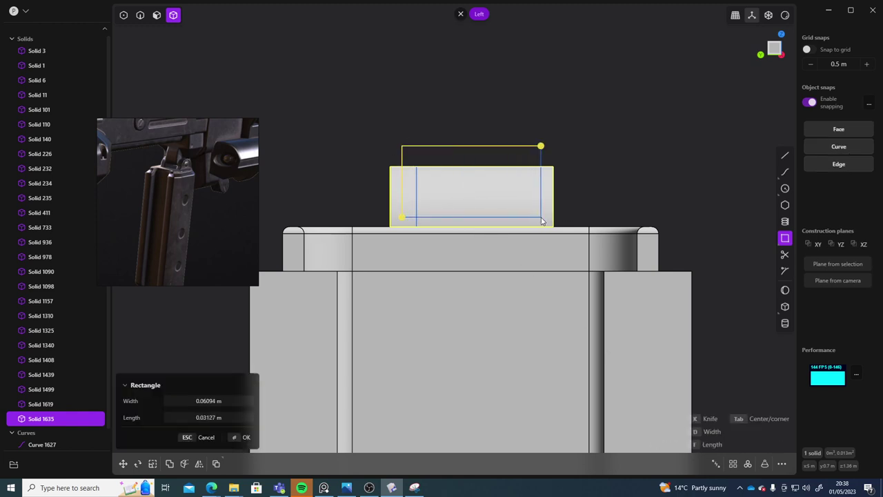
right_click(626, 171)
right_drag(621, 178, 610, 190)
key(3)
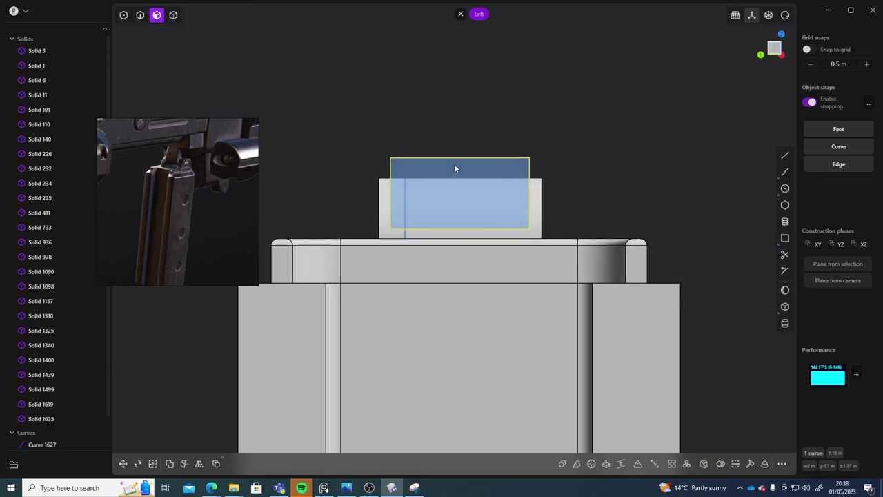
key(e)
mouse_move(454, 168)
middle_down()
mouse_move(636, 200)
mouse_move(704, 227)
mouse_move(653, 222)
mouse_move(640, 205)
mouse_move(736, 218)
mouse_move(508, 199)
mouse_move(553, 207)
middle_up()
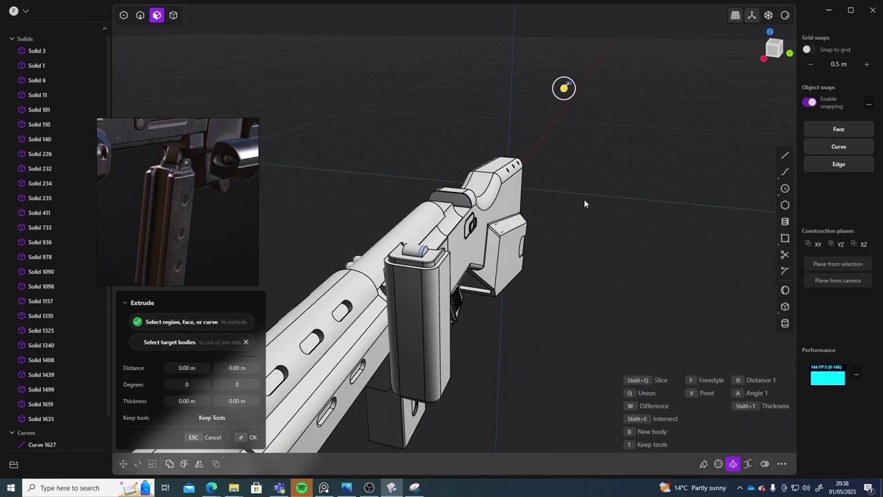
key(Escape)
Step: Move the rectangle curve about 4.92 m along the X axis to bring it beside the half-round solid on the foregrip
key(4)
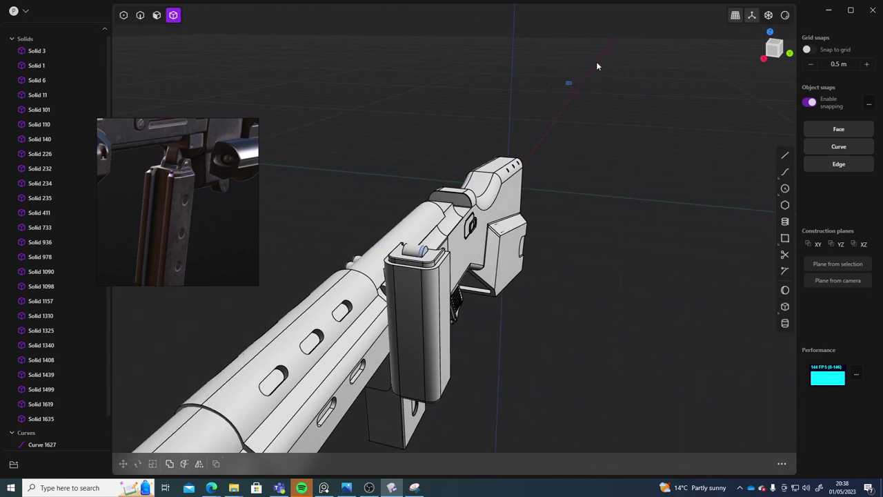
drag(552, 62, 494, 164)
key(g)
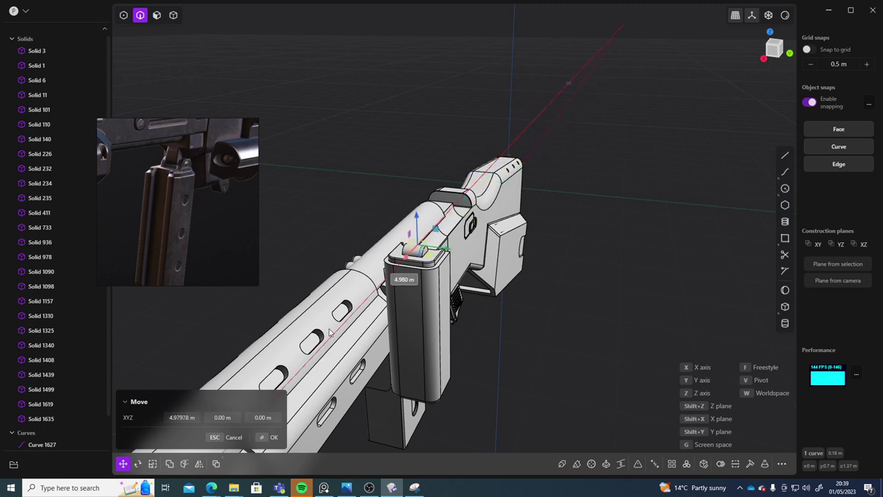
click(602, 301)
middle_drag(601, 301, 544, 247)
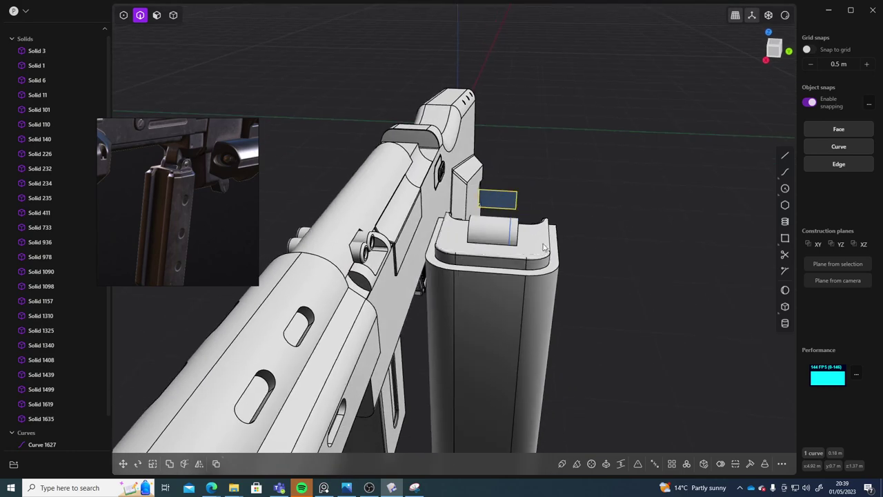
Step: Extrude the rectangle into a block that passes completely through the half-round solid
key(e)
drag(497, 212, 458, 272)
right_click(614, 208)
Step: Join the half-round solid and the foregrip into one body with a Boolean union
middle_drag(615, 208, 497, 253)
scroll(495, 252, up, 5)
key(4)
click(451, 277)
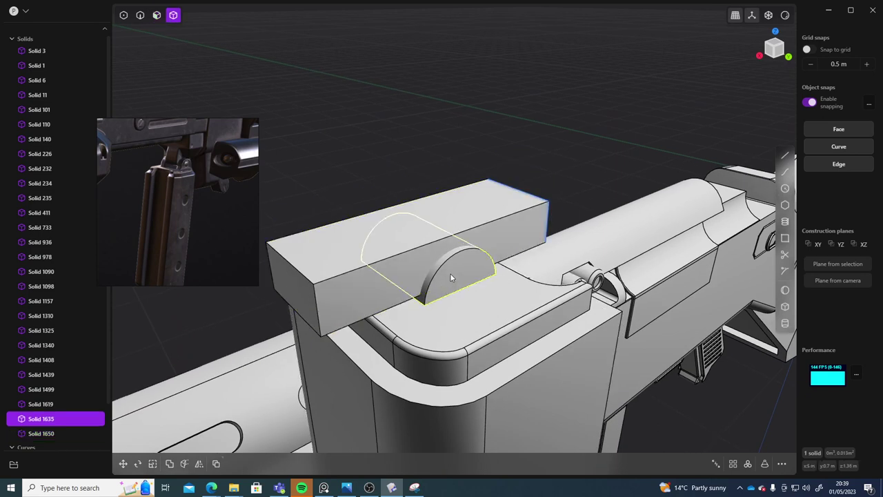
shift+click(475, 334)
key(q)
key(q)
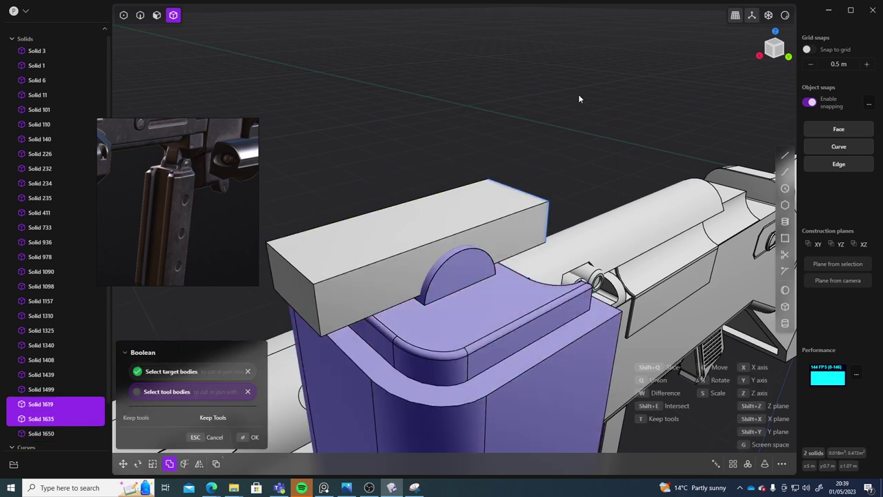
right_click(578, 96)
Step: Subtract the rectangular block from the foregrip with a Boolean difference, leaving two rounded lugs on its cap
middle_drag(471, 333, 517, 229)
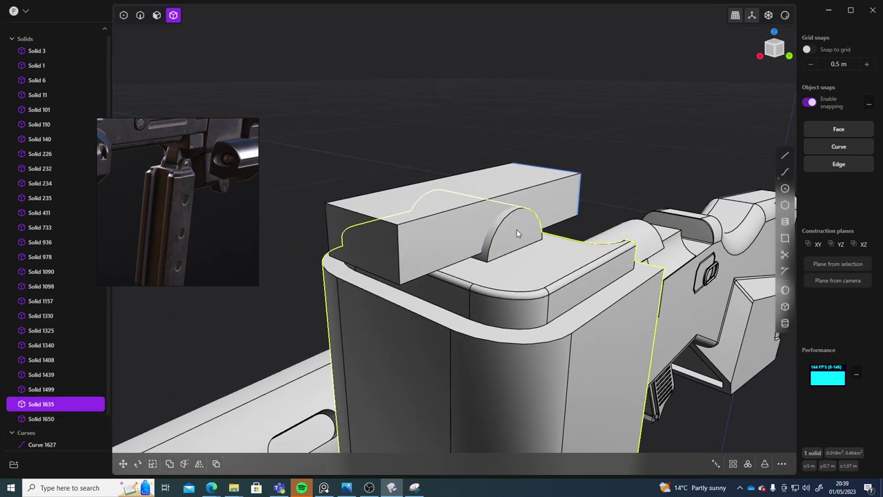
key(Escape)
click(511, 290)
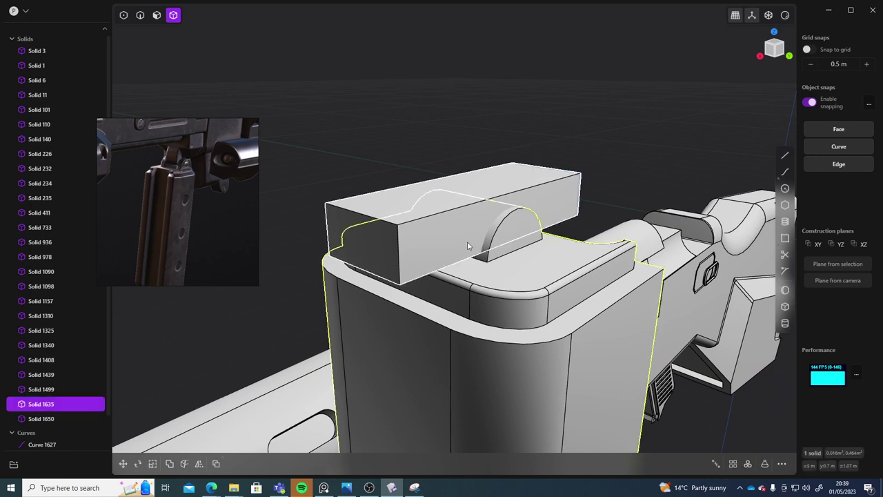
click(421, 235)
key(q)
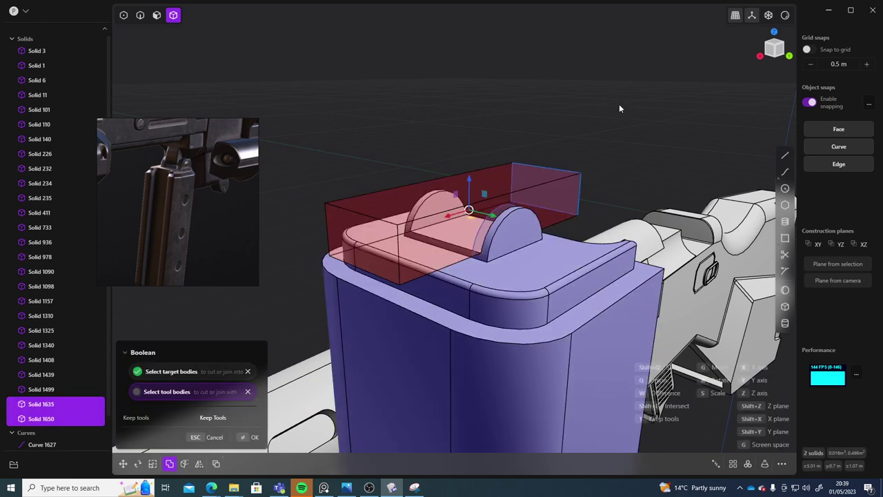
right_click(619, 103)
middle_drag(610, 130, 629, 138)
scroll(50, 419, down, 2)
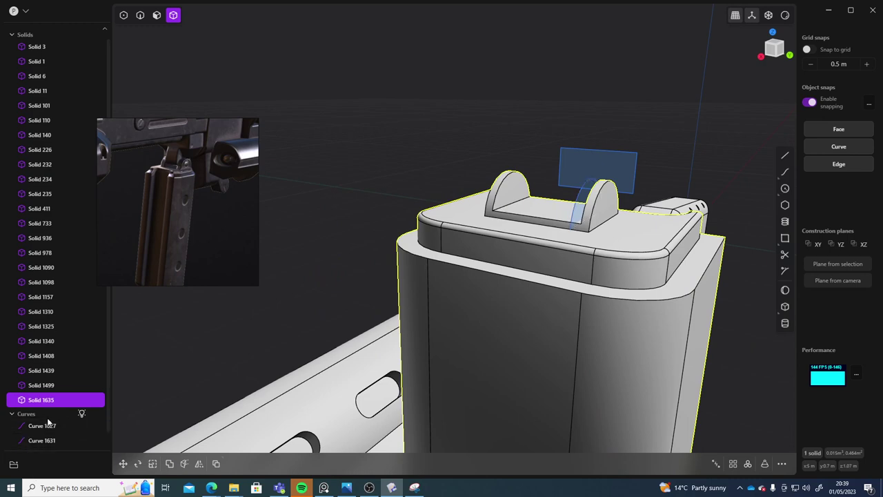
Step: Delete the leftover construction curves from the foregrip modelling
click(43, 413)
shift+click(45, 447)
key(Delete)
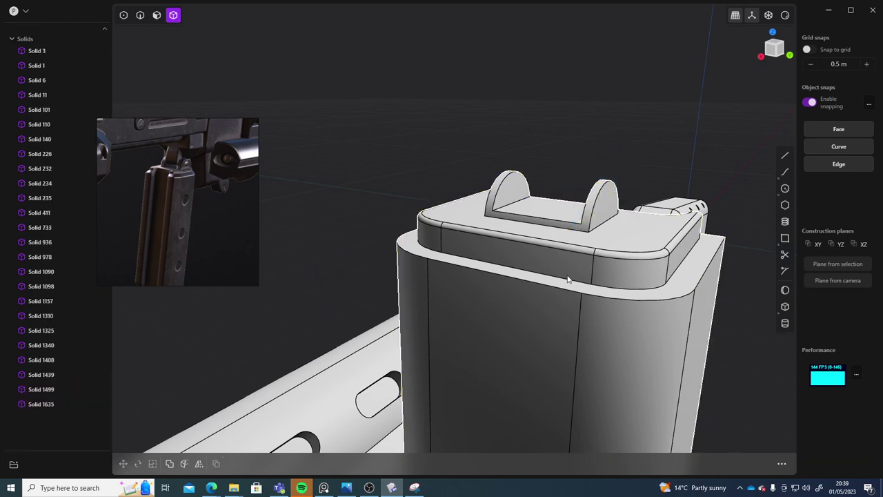
Step: Move the foregrip about -0.70 m along Y and -1.06 m along Z to bring it under the rifle's centreline
scroll(694, 258, down, 6)
middle_drag(497, 287, 529, 257)
scroll(539, 256, up, 6)
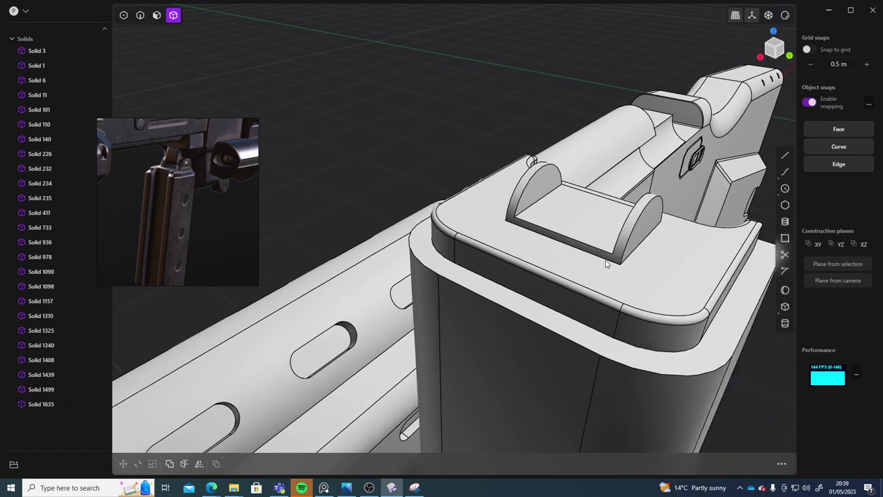
middle_drag(607, 263, 547, 271)
scroll(577, 251, down, 6)
click(546, 238)
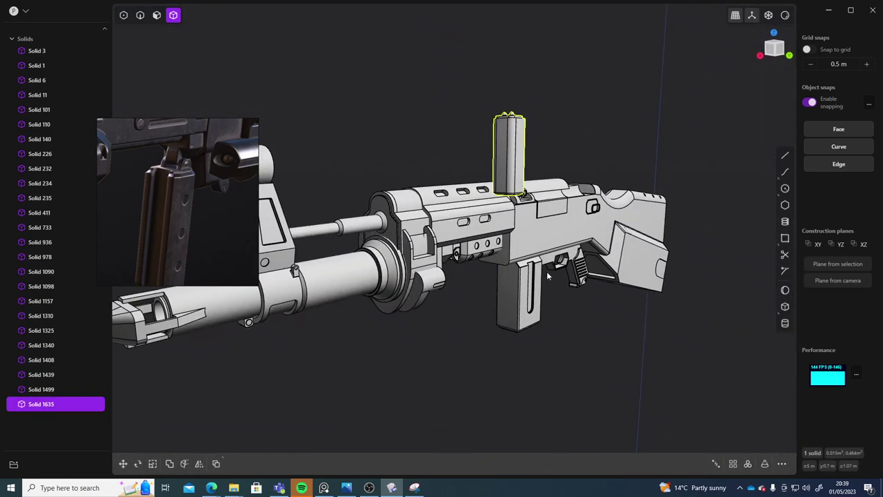
key(g)
middle_drag(550, 234, 561, 184)
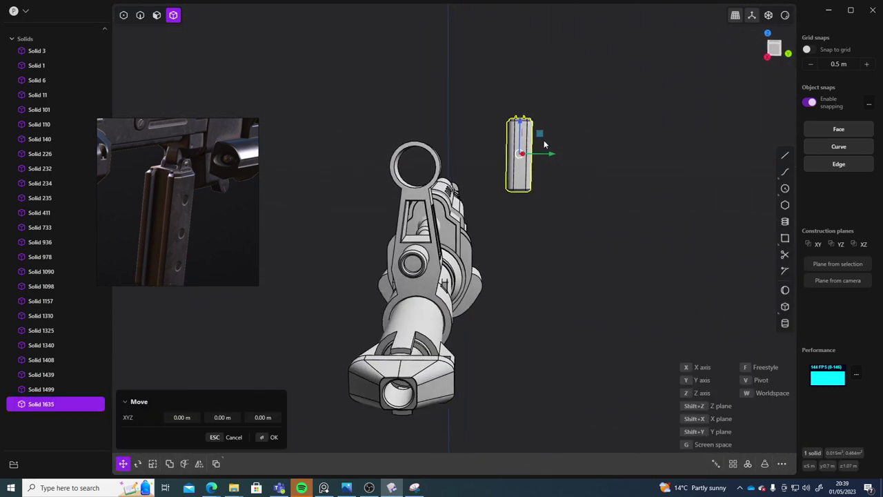
click(776, 54)
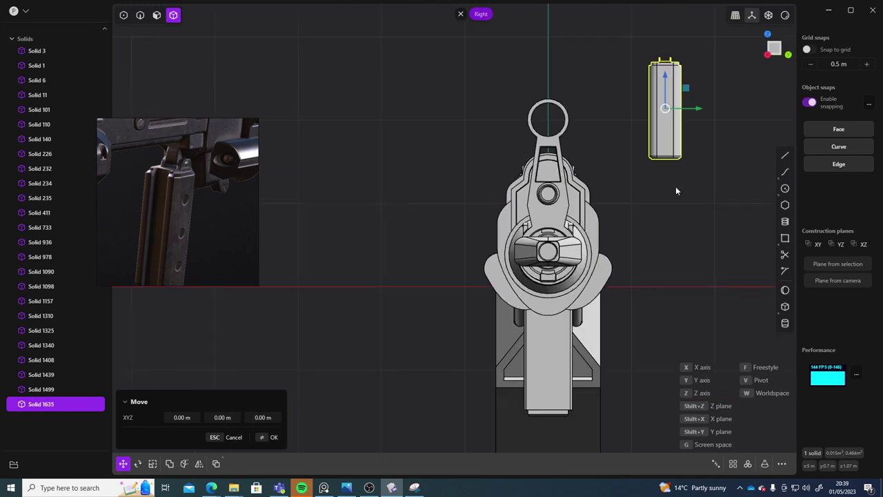
drag(623, 141, 637, 261)
middle_drag(672, 153, 530, 164)
click(775, 51)
Step: Lower and tilt the foregrip so the lugs on its cap meet the half-round tab under the rifle
scroll(505, 323, up, 5)
shift+middle_drag(504, 323, 545, 214)
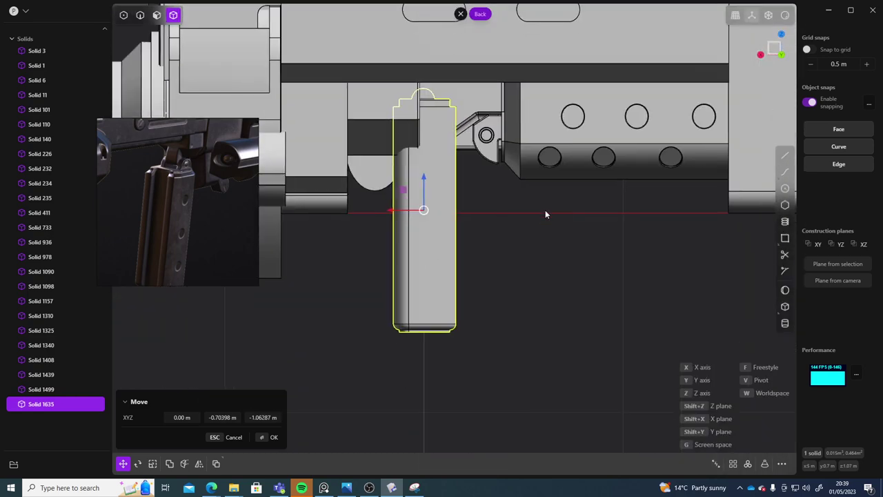
drag(399, 200, 411, 271)
key(r)
key(g)
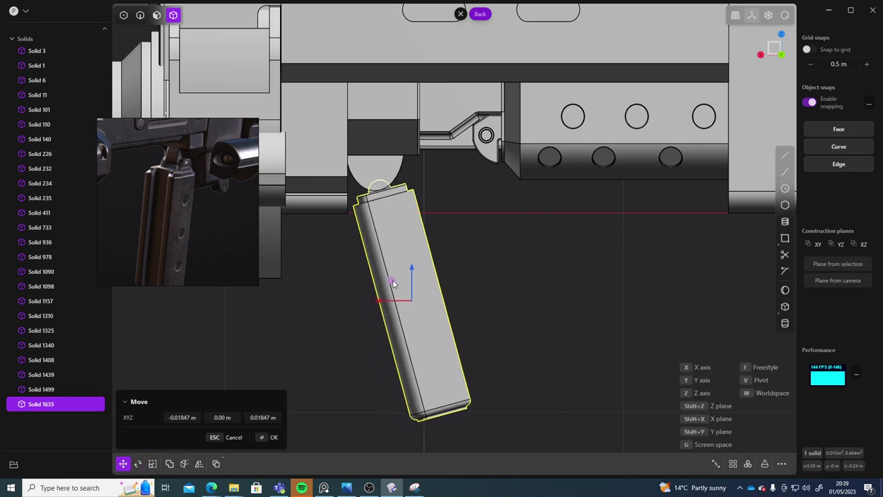
scroll(439, 275, up, 5)
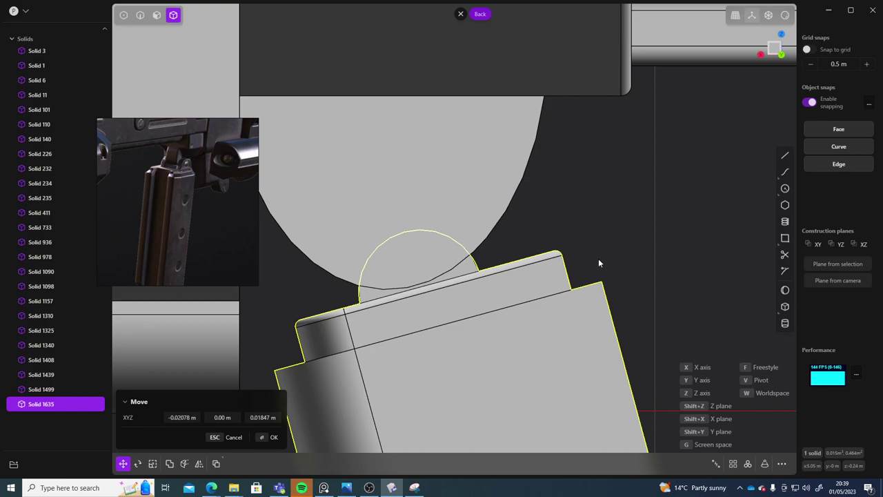
middle_drag(599, 263, 410, 274)
scroll(410, 274, up, 6)
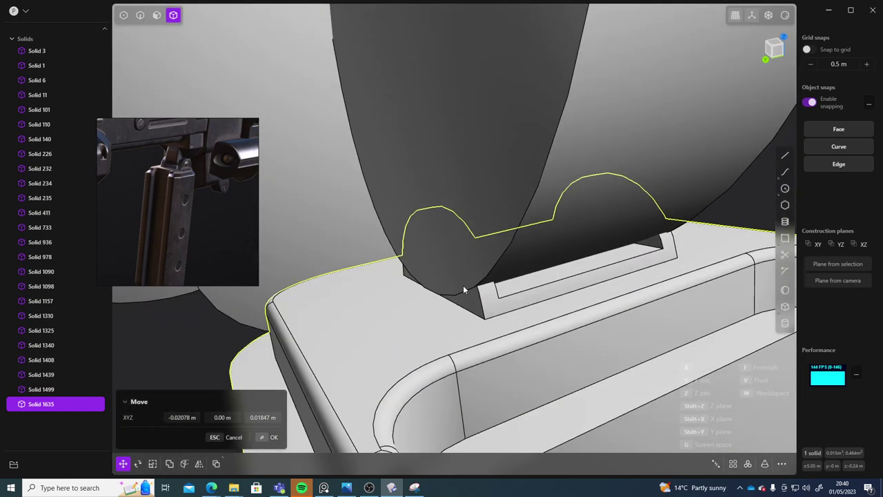
middle_drag(464, 287, 501, 274)
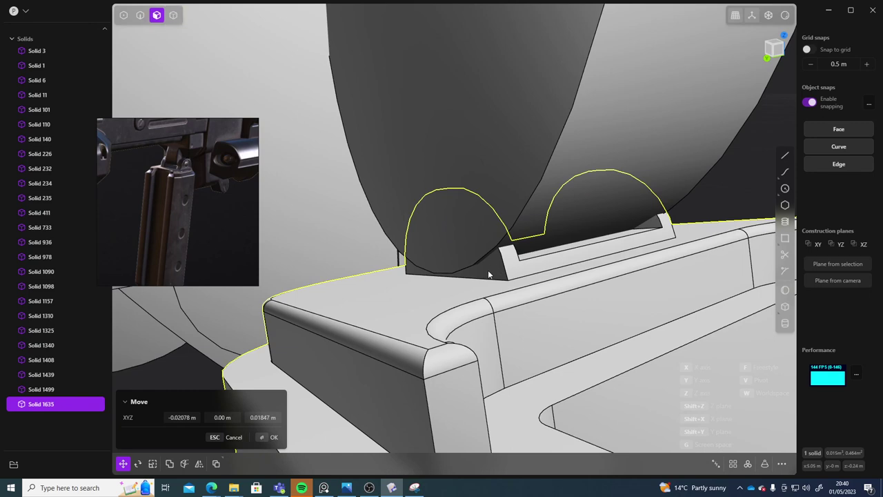
right_click(495, 277)
Step: Offset the outer side faces of both foregrip lugs outward by about 0.011 m
click(493, 272)
middle_drag(495, 273, 571, 270)
drag(592, 285, 645, 289)
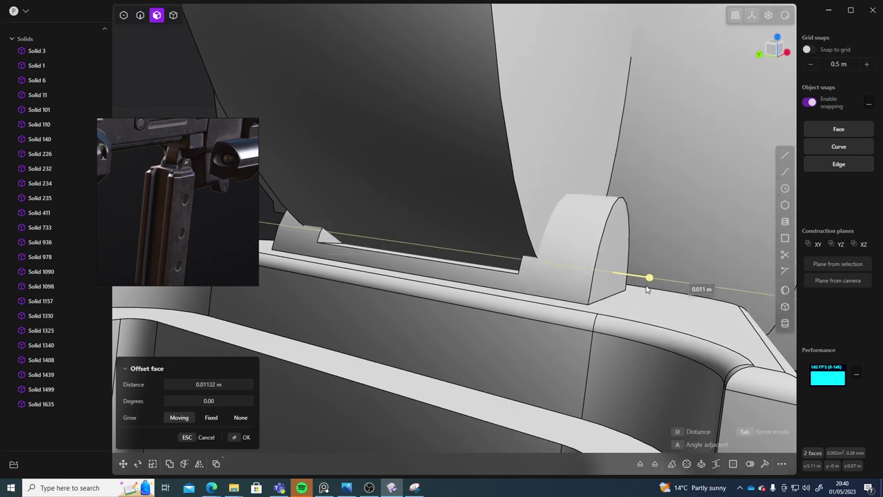
middle_drag(647, 290, 548, 270)
right_click(634, 221)
Step: Offset the inner side faces of both lugs to adjust the gap around the half-round tab
click(635, 223)
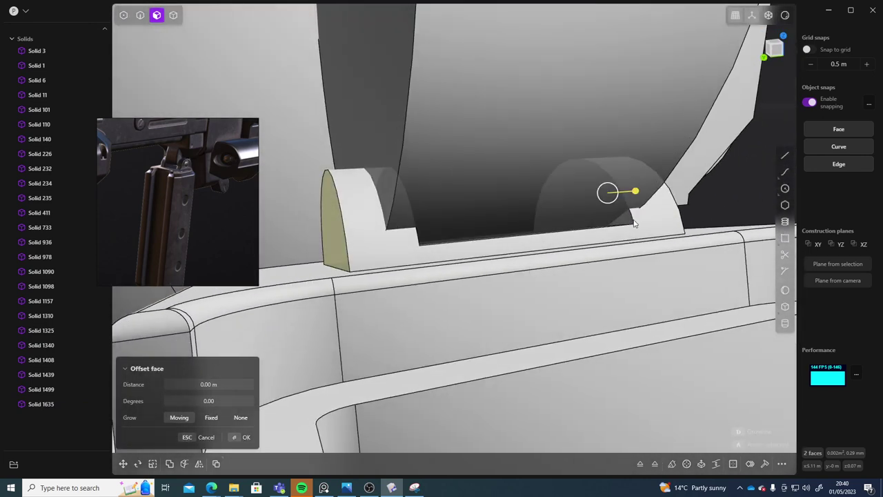
middle_drag(623, 217, 295, 245)
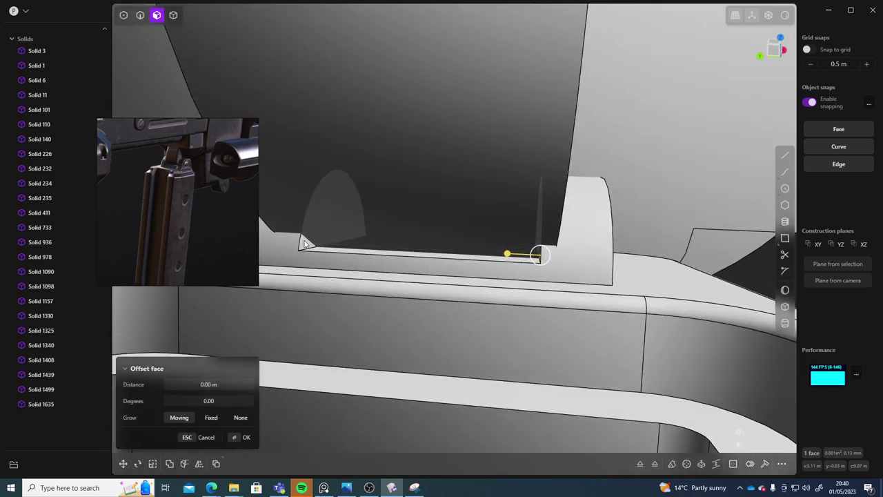
shift+click(304, 244)
middle_drag(389, 260, 497, 261)
drag(404, 250, 373, 253)
right_click(373, 252)
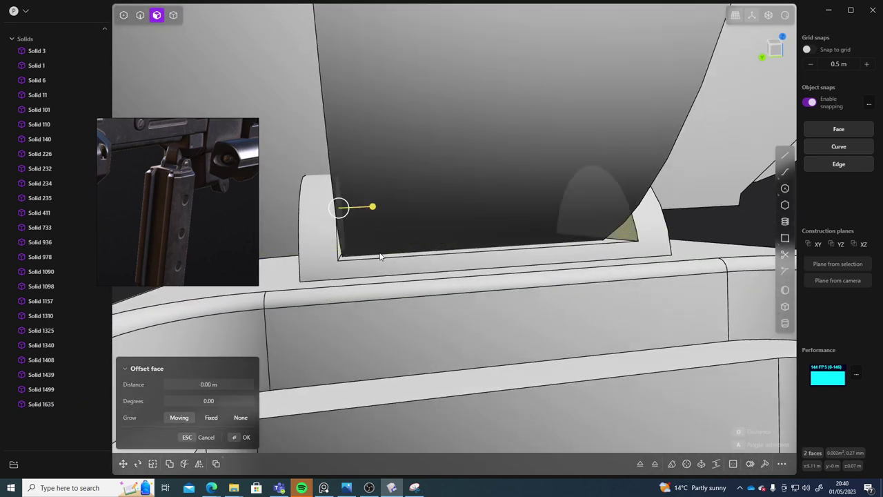
Step: Offset the rounded faces of the foregrip lugs outward to enlarge their radius
middle_drag(380, 254, 403, 289)
click(350, 271)
drag(563, 218, 597, 199)
scroll(686, 262, down, 5)
mouse_move(686, 262)
middle_down()
mouse_move(613, 259)
mouse_move(667, 271)
mouse_move(669, 261)
middle_up()
scroll(666, 271, down, 4)
click(725, 264)
Step: Offset the curved face of the rifle's half-round tab inward so the tab becomes smaller above the foregrip lugs
shift+middle_drag(726, 264, 592, 266)
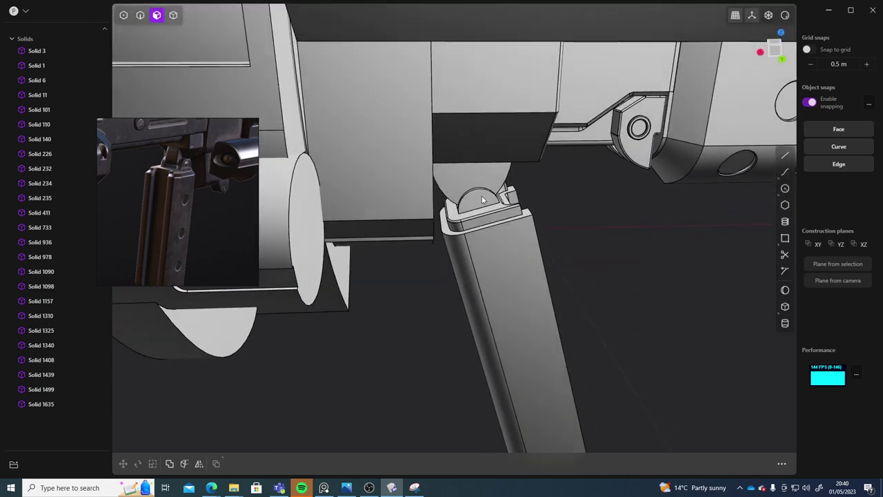
middle_drag(520, 238, 526, 173)
scroll(526, 173, up, 5)
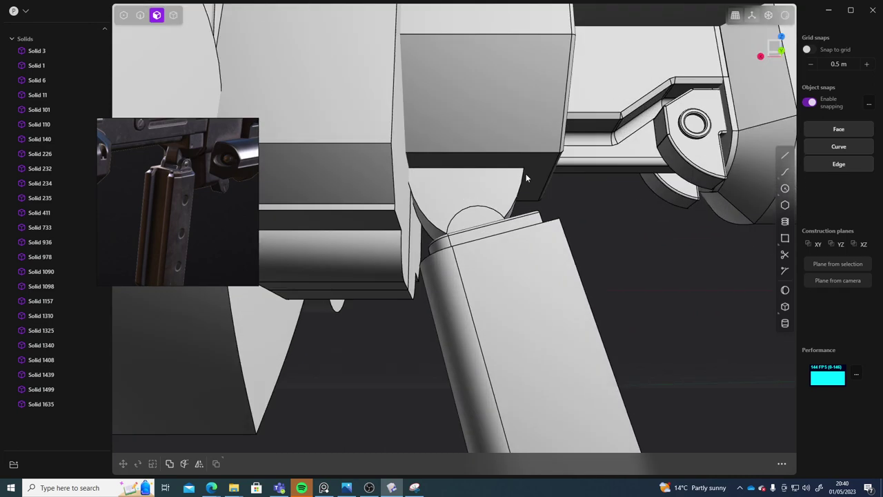
click(408, 242)
click(421, 246)
mouse_move(420, 245)
mouse_down()
mouse_move(401, 253)
mouse_move(409, 257)
mouse_up()
middle_drag(410, 256, 402, 282)
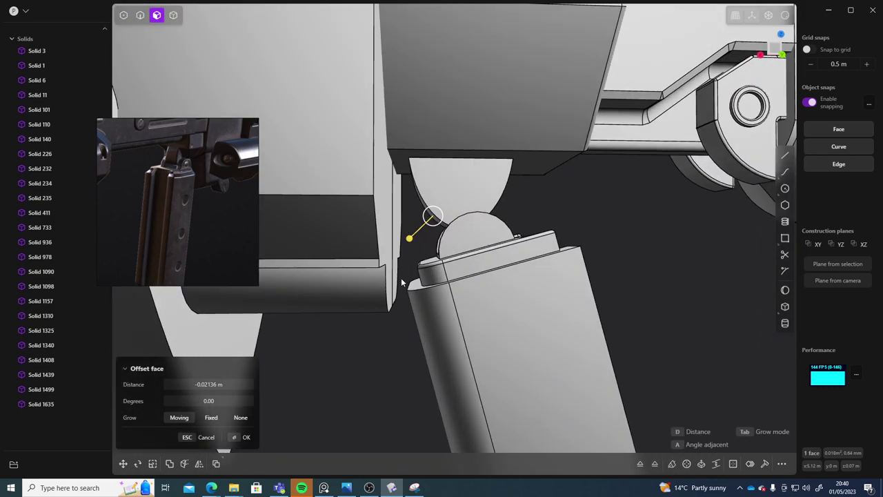
drag(410, 236, 416, 233)
key(Return)
Step: Move the foregrip up and slightly sideways so its two lugs straddle the smaller half-round tab
middle_drag(598, 222, 550, 194)
key(4)
key(Escape)
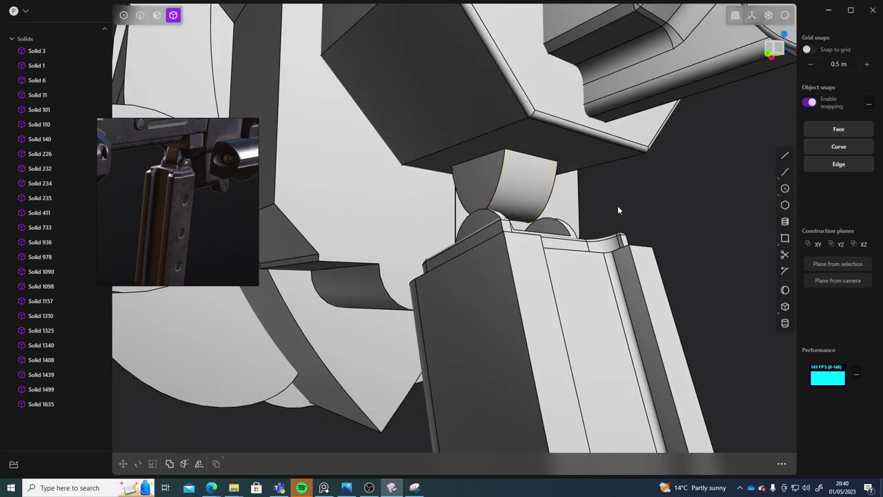
middle_drag(492, 167, 570, 267)
click(432, 253)
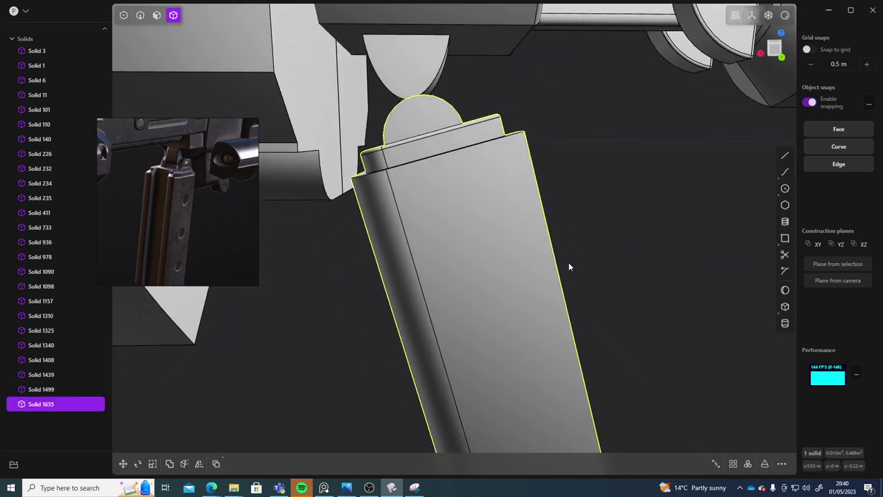
key(g)
drag(501, 358, 501, 320)
middle_drag(480, 344, 531, 285)
drag(473, 351, 468, 346)
middle_drag(468, 346, 650, 285)
key(Return)
scroll(656, 260, down, 4)
click(656, 261)
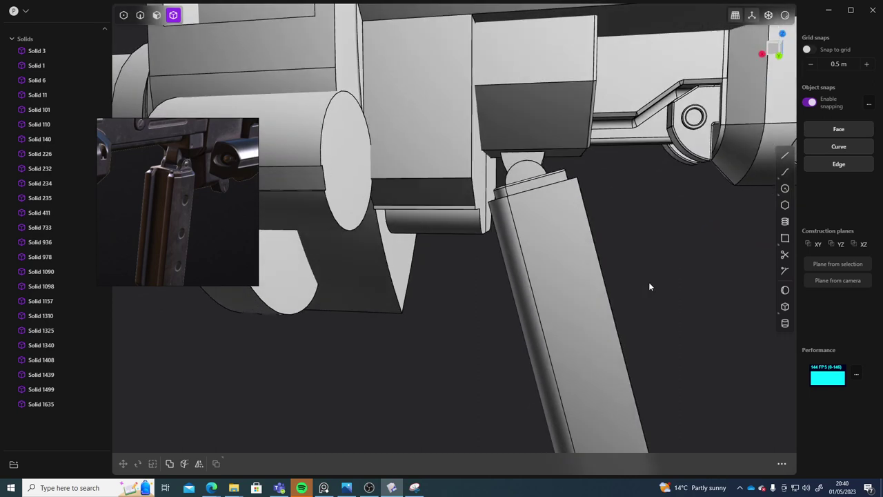
Step: Draw a circle of about 0.011 m radius on the outer face of the near foregrip lug
scroll(657, 215, up, 4)
shift+middle_drag(658, 215, 639, 330)
scroll(514, 290, up, 3)
middle_drag(511, 294, 484, 251)
scroll(441, 244, up, 5)
scroll(435, 253, down, 5)
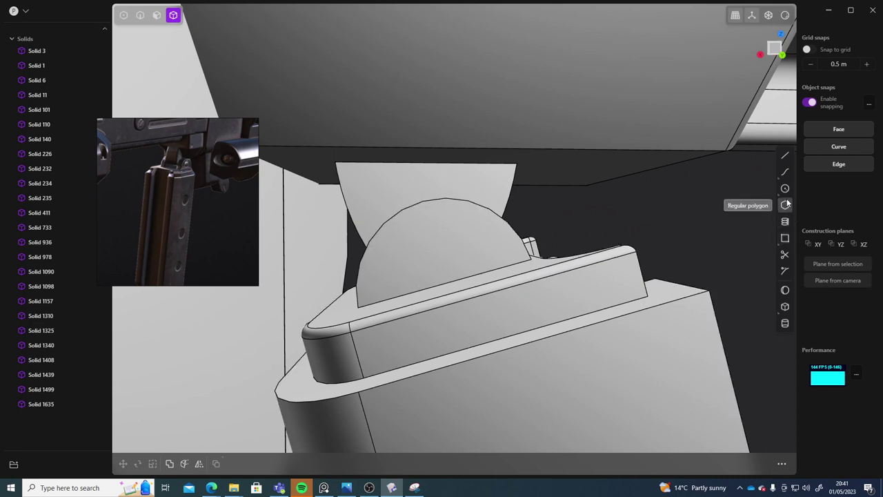
click(431, 250)
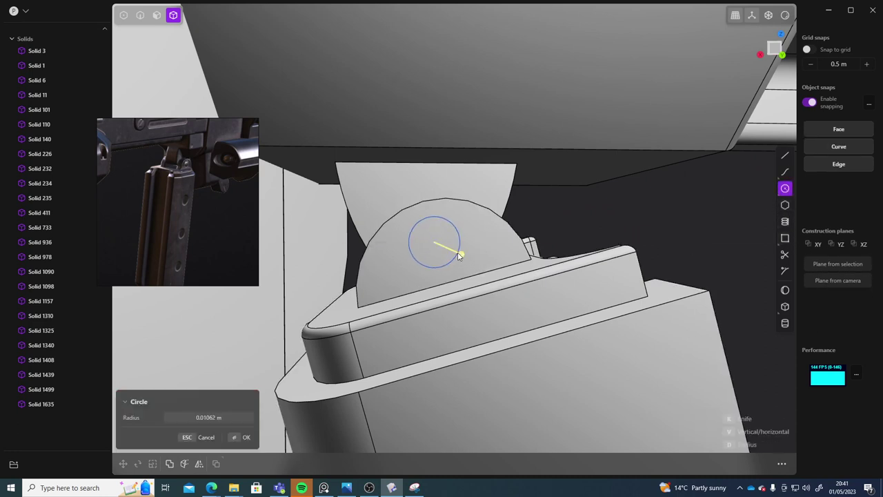
right_click(562, 195)
Step: Extrude the circle about 0.12 m through both lugs to form a separate hinge pin
middle_drag(486, 241, 427, 260)
key(3)
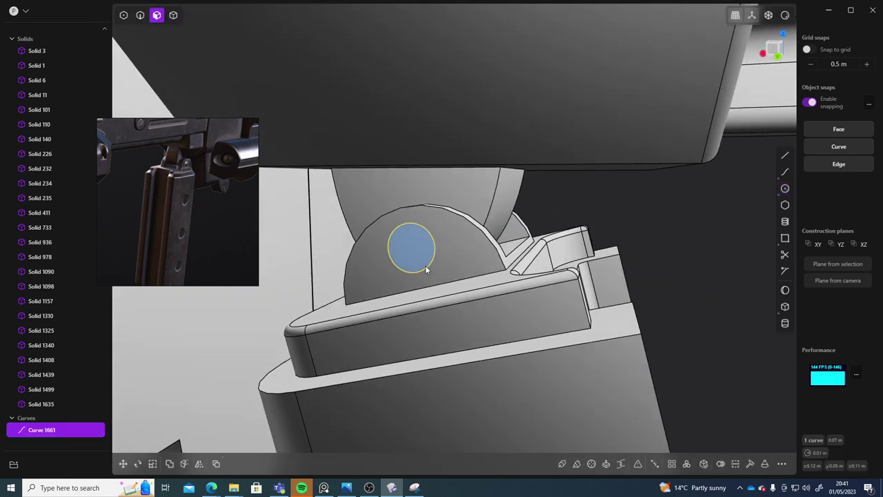
click(425, 267)
key(e)
middle_drag(630, 230, 542, 234)
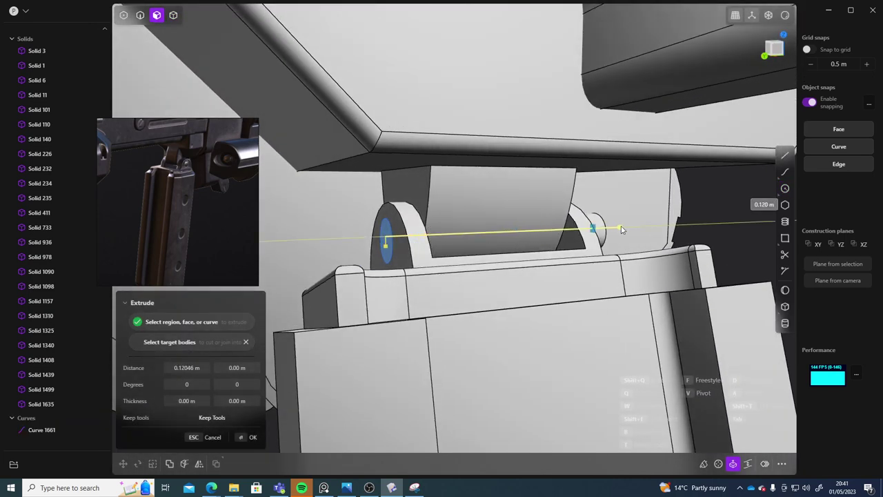
middle_drag(619, 229, 577, 255)
mouse_move(592, 256)
middle_down()
mouse_move(606, 256)
mouse_move(602, 249)
middle_up()
Step: Move the pin about 0.011 m along the Y axis so it protrudes from both lugs
key(g)
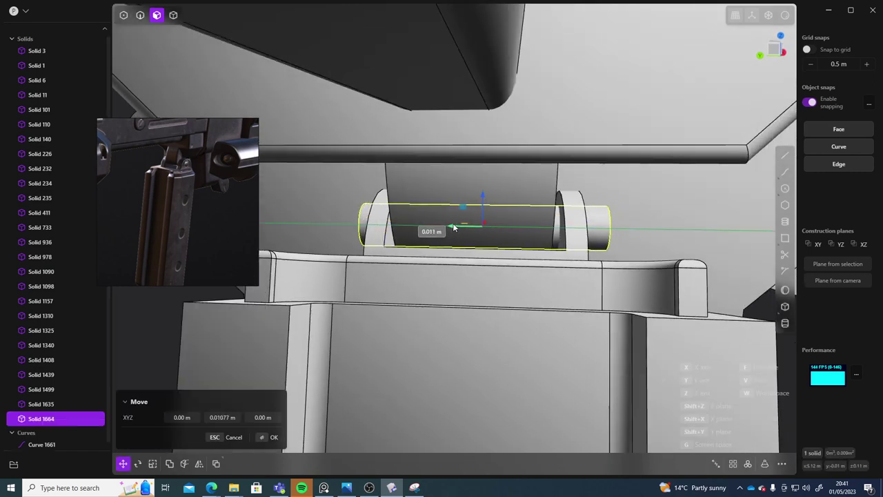
middle_drag(451, 227, 531, 266)
key(Return)
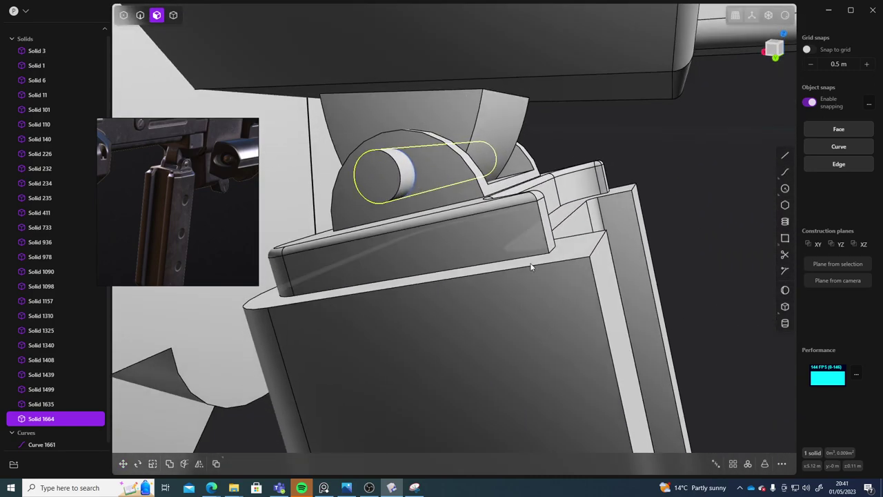
Step: Move the foregrip and its pin together about -0.009 m along Z and slightly along X beneath the half-round tab
click(519, 258)
key(Escape)
key(4)
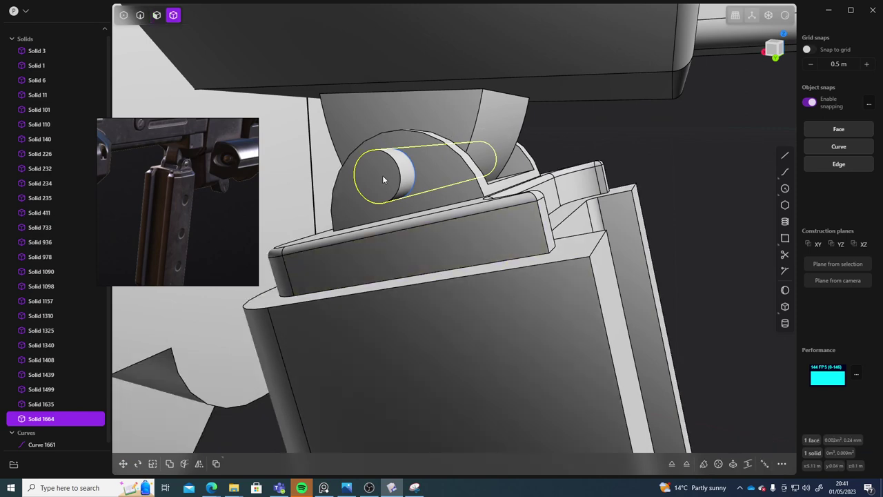
key(Escape)
click(482, 268)
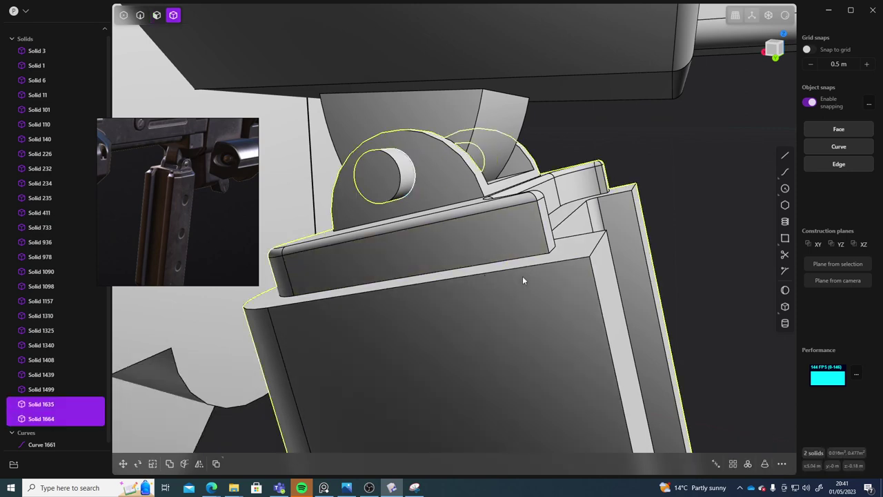
middle_drag(522, 280, 539, 258)
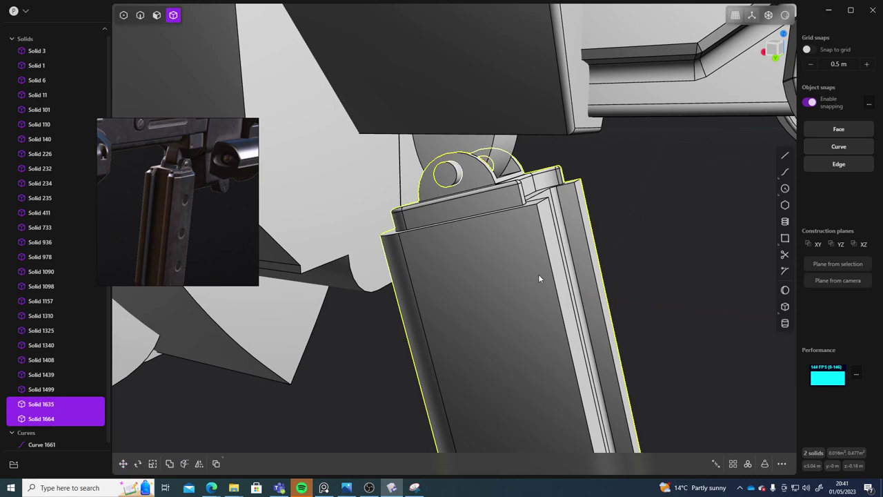
key(g)
drag(546, 425, 549, 434)
middle_drag(549, 434, 648, 314)
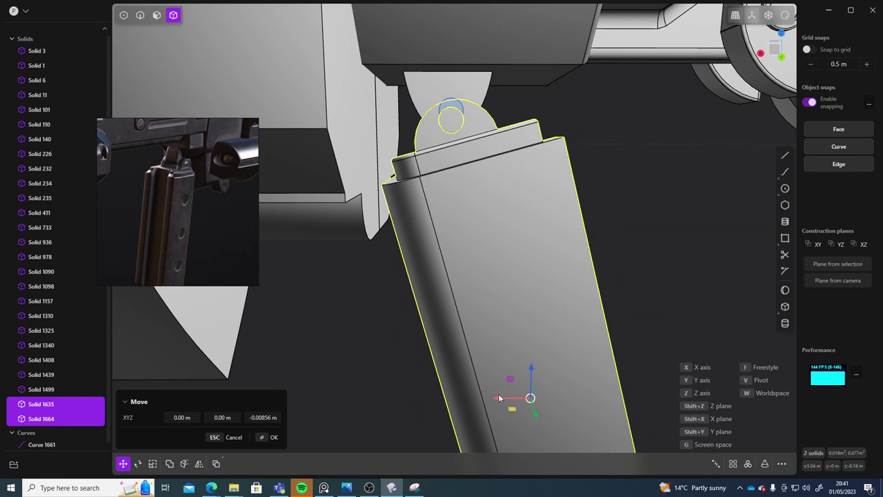
drag(499, 398, 497, 399)
right_click(646, 269)
Step: Delete the leftover circle curve used for the hinge pin
middle_drag(646, 270, 628, 284)
click(643, 272)
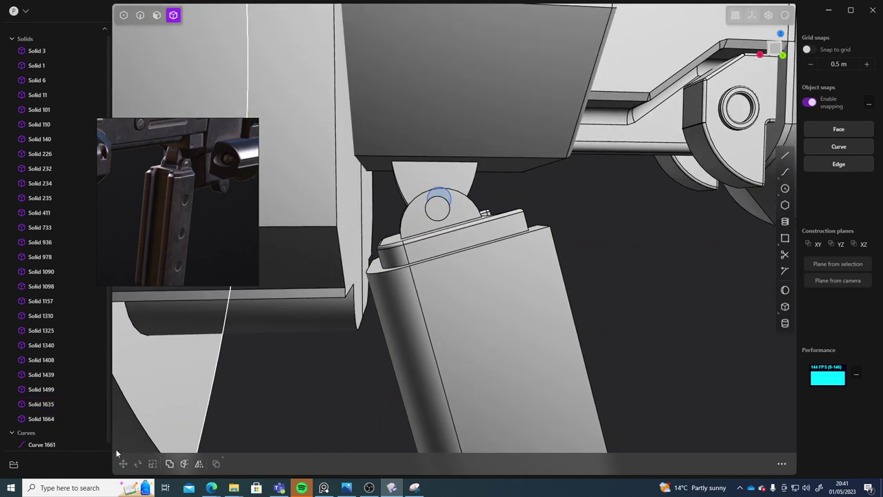
click(59, 438)
key(Delete)
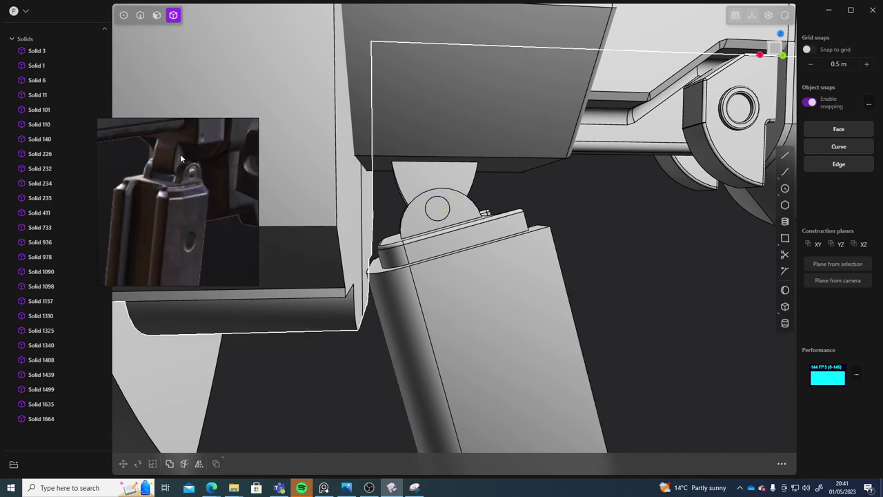
Step: Scale the hinge pin down slightly along its length to shorten its protruding ends
middle_drag(606, 221, 349, 216)
click(383, 215)
key(s)
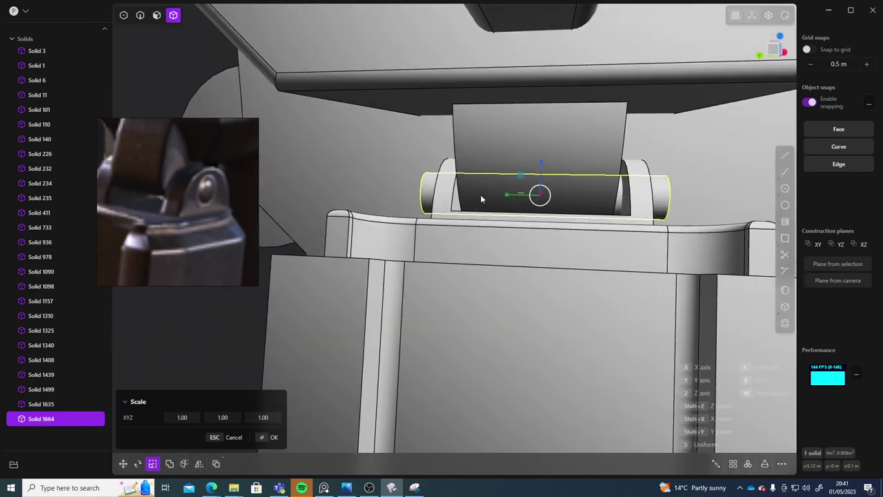
middle_drag(435, 220, 643, 195)
key(Escape)
Step: Offset the outlines of both hinge pin end faces inward to form a smaller concentric circle on each end
key(3)
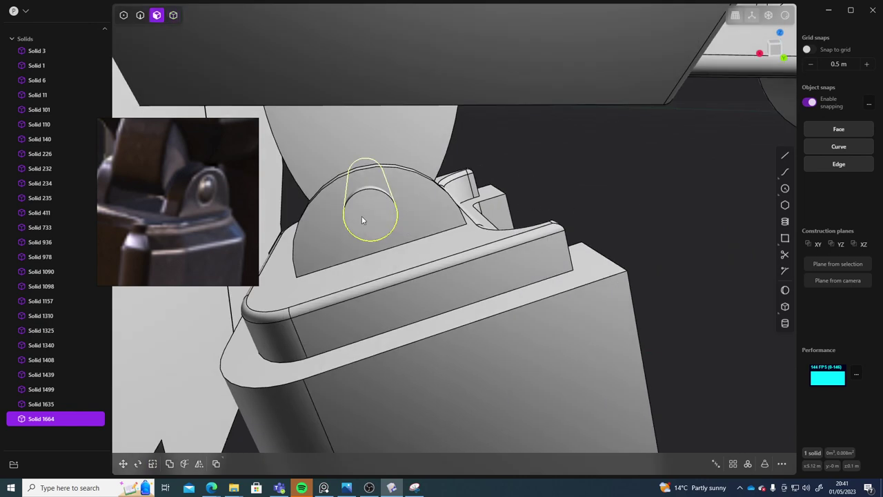
click(363, 218)
middle_drag(338, 224, 625, 208)
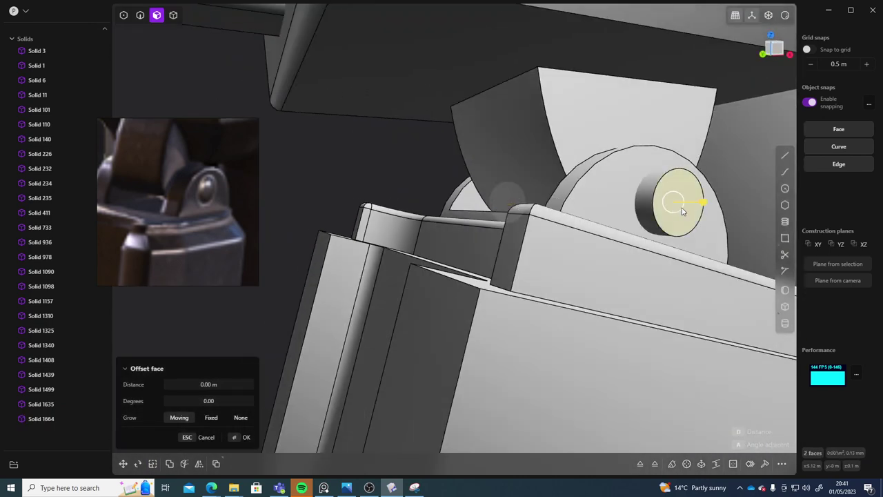
middle_drag(682, 211, 519, 241)
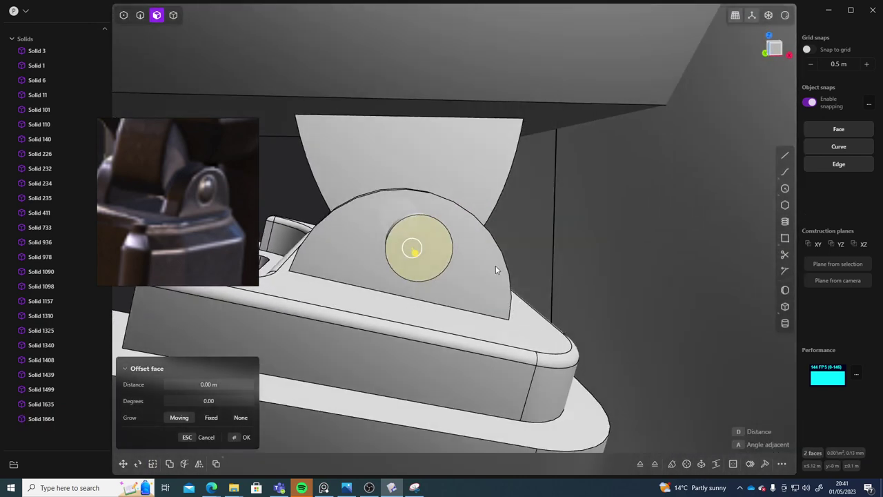
key(o)
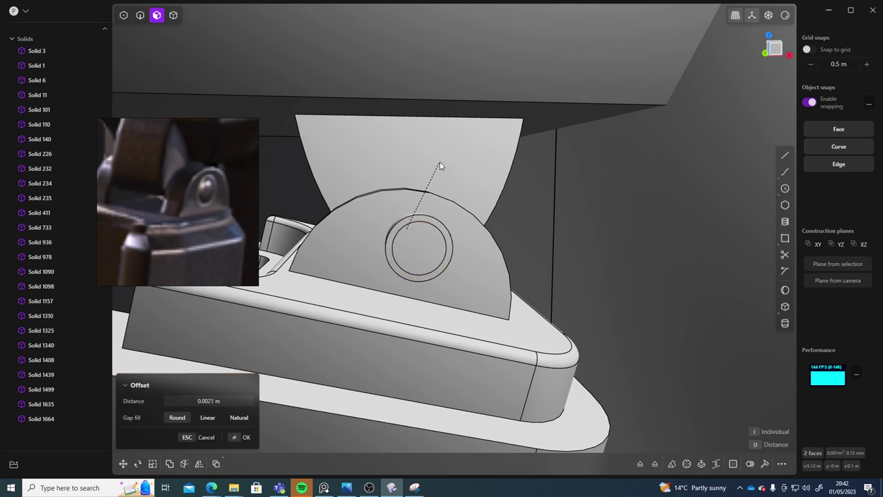
click(420, 249)
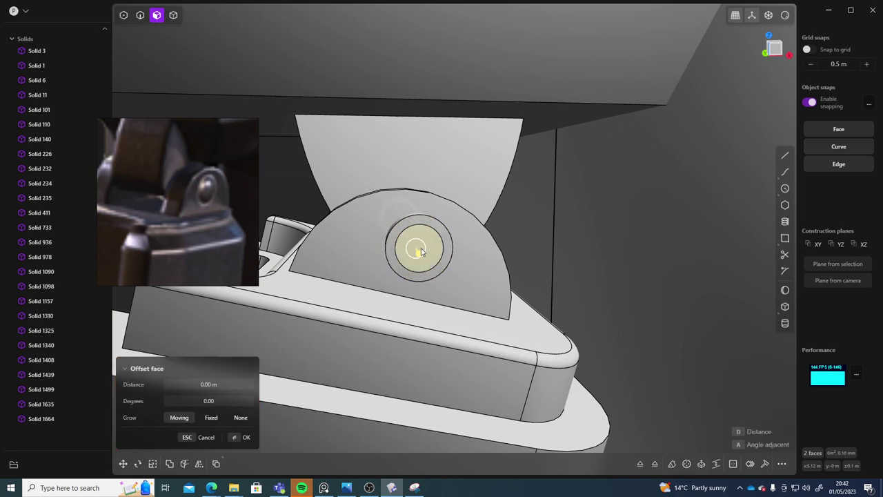
Step: Push the inner circular faces at both ends of the hinge pin inward to make shallow recesses
click(433, 241)
middle_drag(355, 281, 456, 252)
shift+click(507, 246)
drag(382, 245, 394, 248)
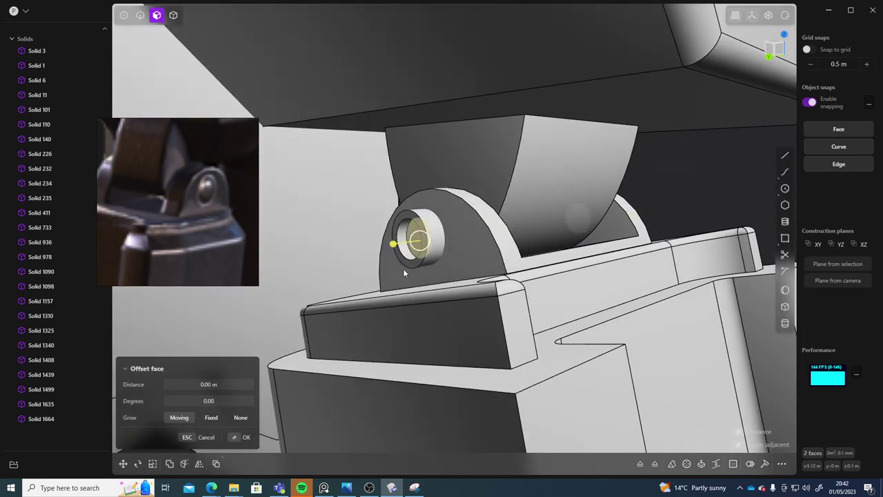
middle_drag(403, 268, 391, 274)
Step: Fillet the outer rim edges at both ends of the hinge pin by about 0.0019 m
key(2)
scroll(455, 252, up, 2)
middle_drag(458, 255, 499, 232)
click(464, 243)
key(f)
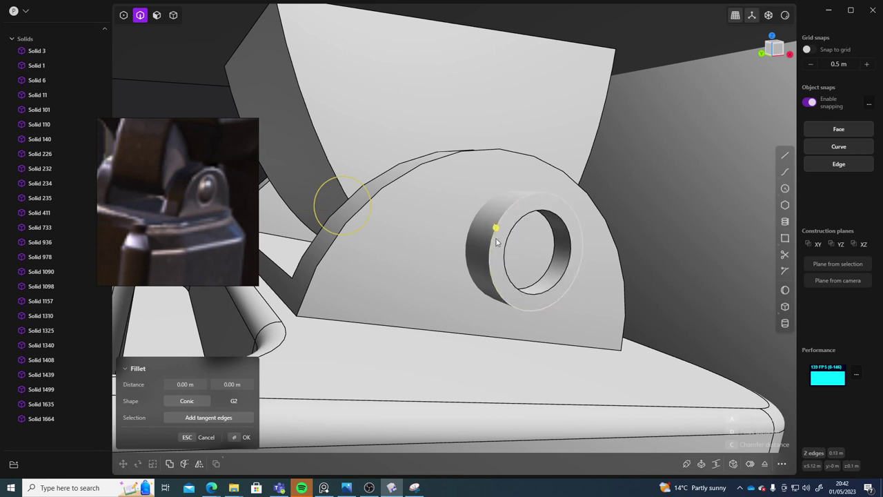
drag(495, 228, 492, 230)
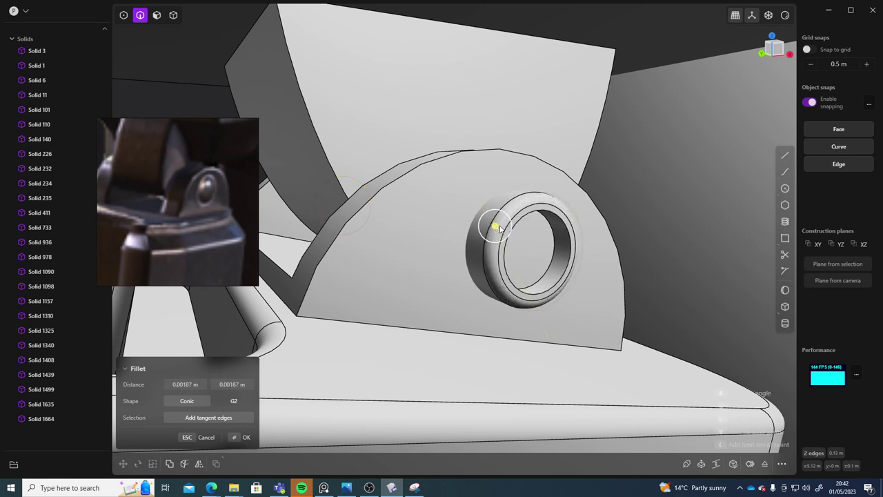
right_click(552, 239)
Step: Fillet the inner floor edges of the recesses in the hinge pin's ends
click(555, 241)
middle_drag(554, 241, 644, 303)
click(417, 267)
middle_drag(417, 268, 452, 243)
drag(451, 243, 442, 245)
key(Return)
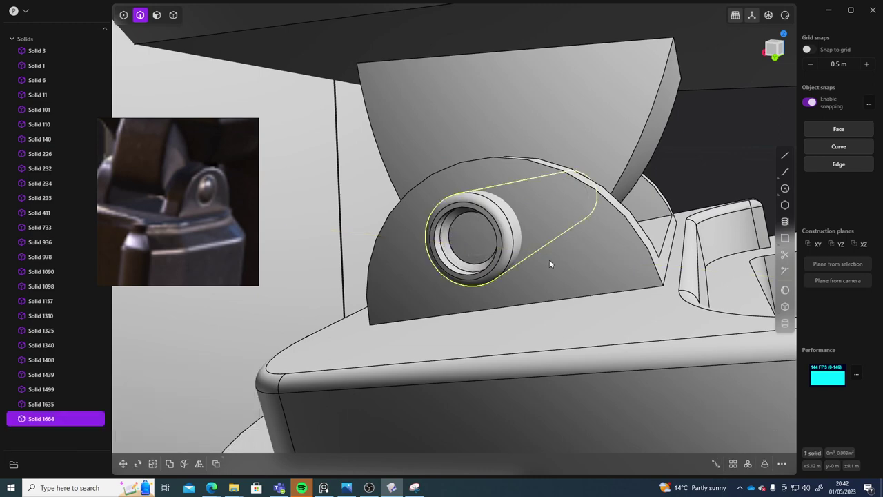
Step: Examine the finished hinge pin and the whole rifle against the foregrip reference image
middle_drag(549, 260, 580, 227)
click(704, 243)
scroll(580, 227, down, 12)
shift+middle_drag(683, 355, 562, 290)
scroll(562, 304, down, 5)
scroll(424, 303, up, 6)
scroll(452, 291, down, 5)
scroll(710, 325, down, 4)
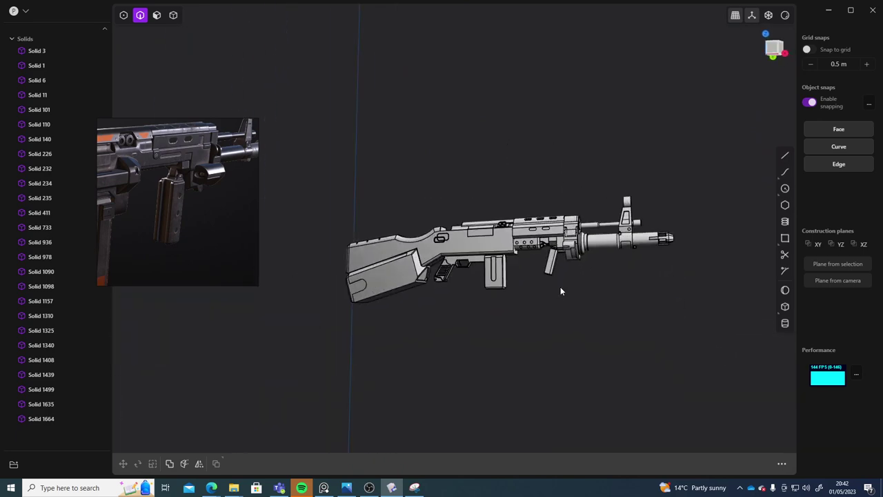
Step: Select all the faces at the foregrip's lower end, including its rounded edge and thin base plate
scroll(568, 328, up, 6)
middle_drag(568, 325, 523, 297)
scroll(538, 310, up, 6)
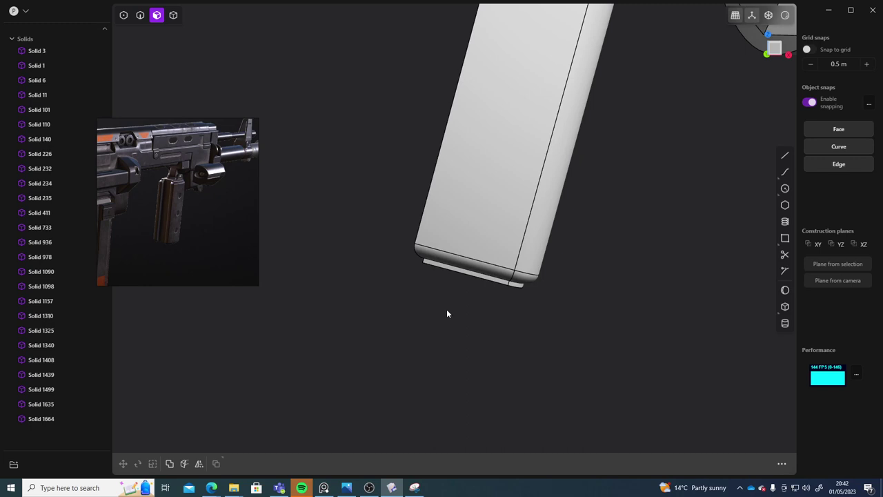
drag(359, 218, 628, 386)
key(o)
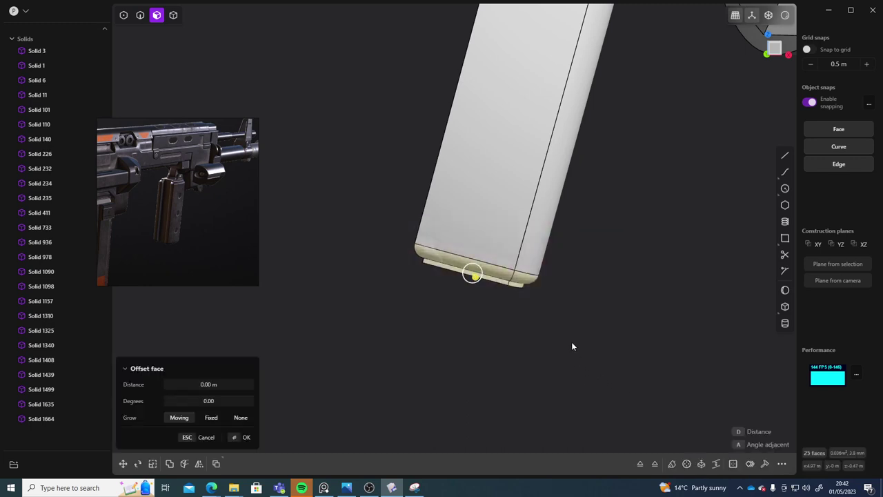
middle_drag(555, 340, 559, 269)
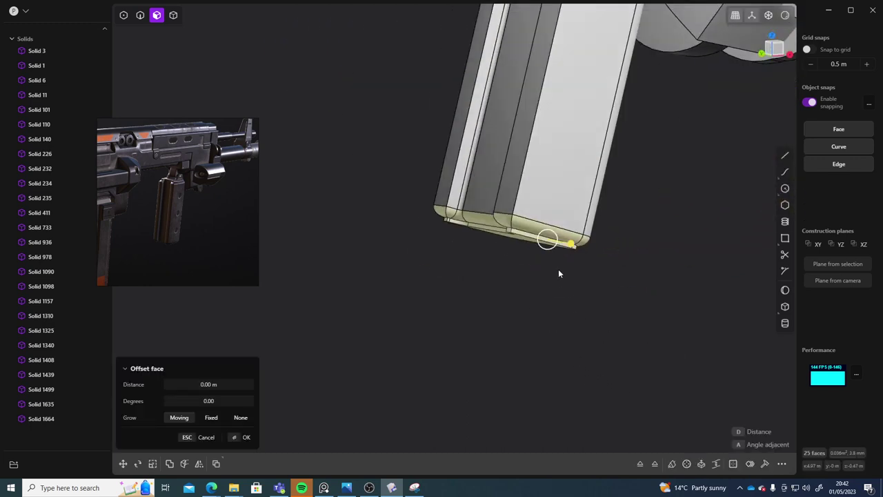
drag(570, 243, 584, 249)
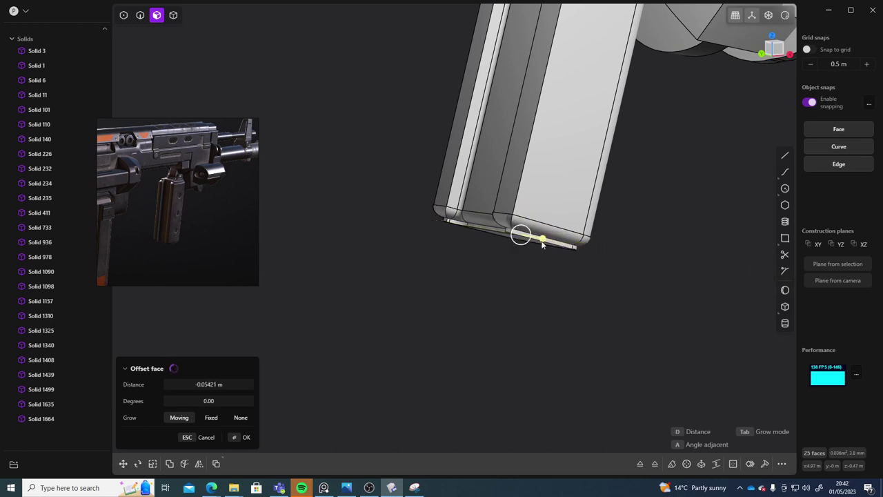
key(Escape)
Step: Move the faces at the foregrip's lower end downward to lengthen the grip
middle_drag(599, 306, 566, 302)
key(g)
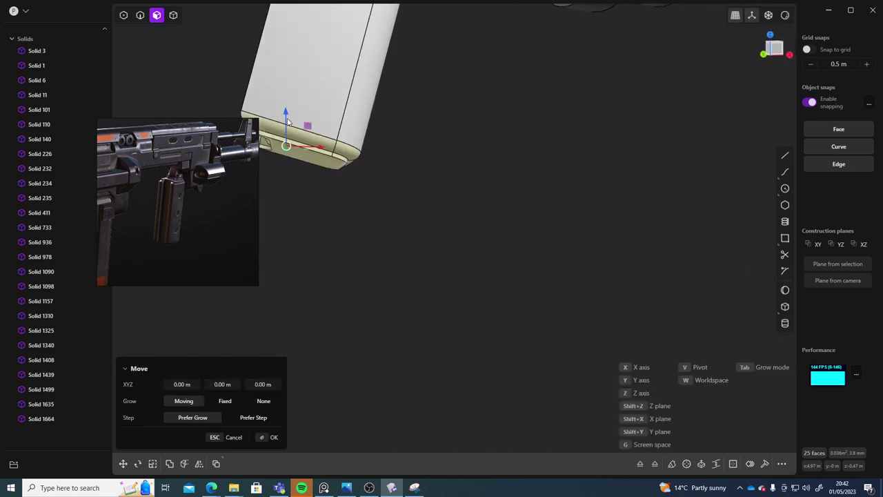
key(Return)
click(456, 201)
scroll(426, 230, down, 10)
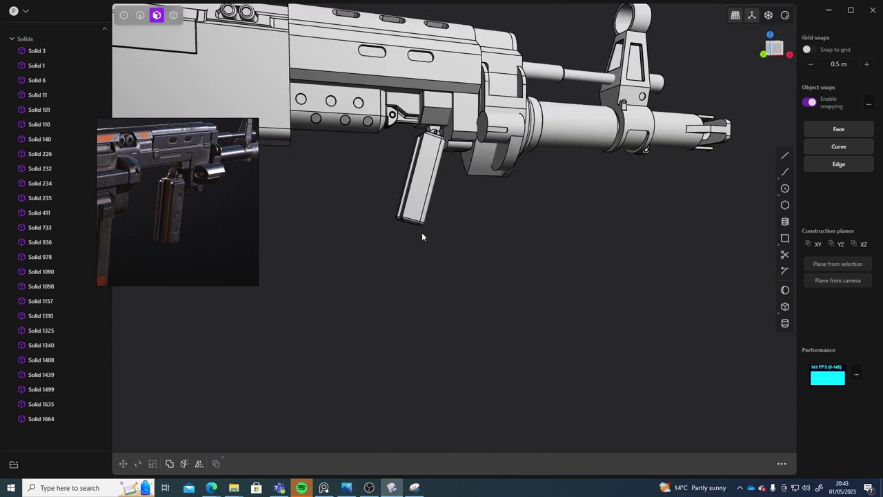
Step: Try to move the foregrip down from its hinge bracket, and undo the change
middle_drag(422, 233, 457, 244)
scroll(509, 267, down, 6)
scroll(456, 244, up, 3)
scroll(458, 241, up, 5)
scroll(458, 229, down, 3)
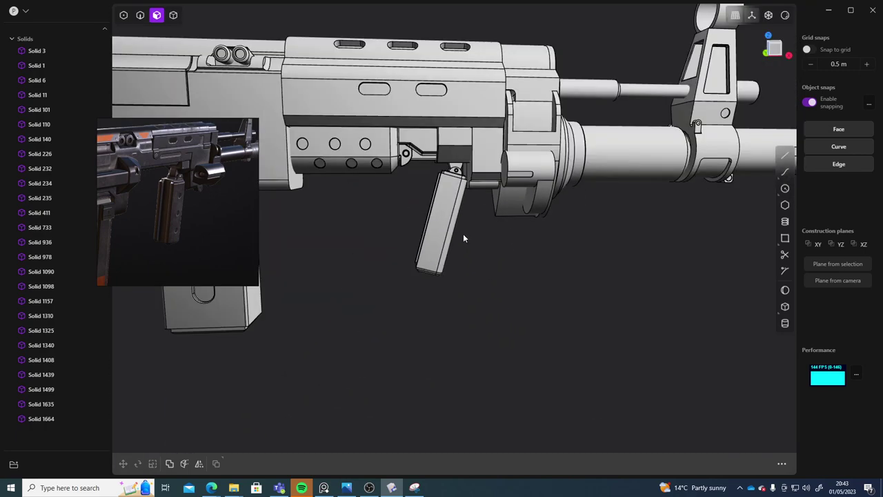
click(449, 234)
key(f)
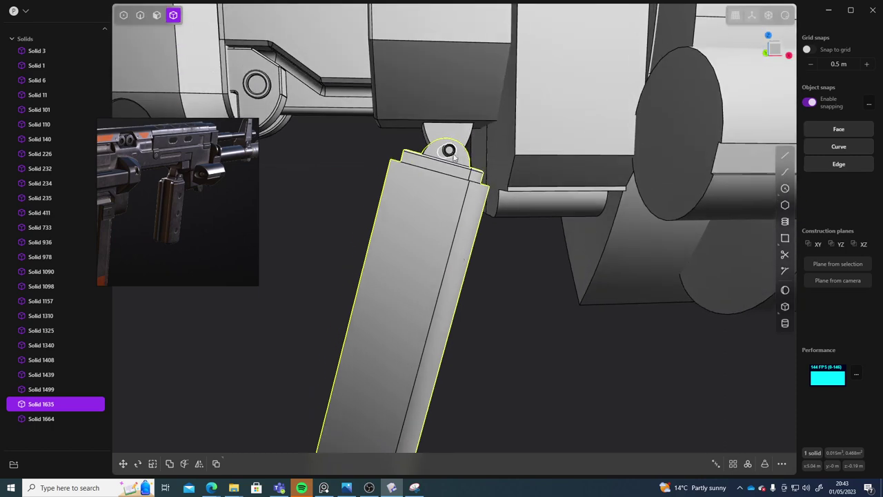
middle_drag(457, 166, 500, 273)
scroll(529, 256, down, 5)
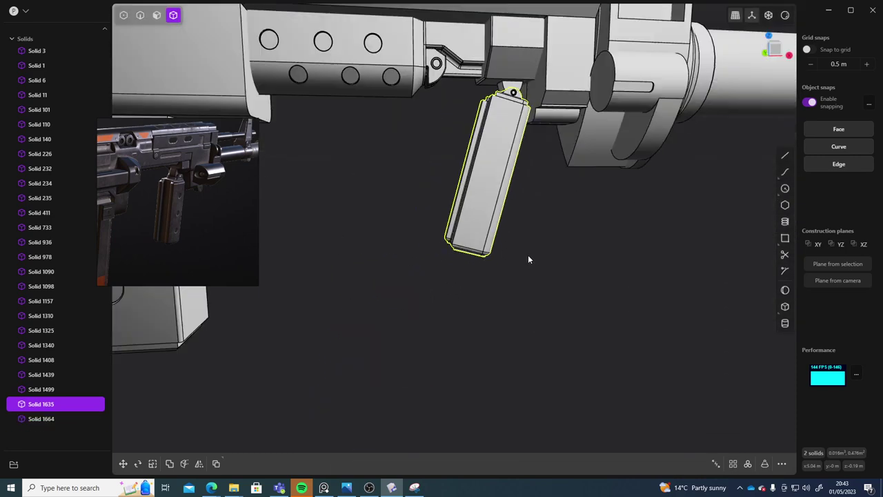
key(g)
drag(475, 207, 469, 223)
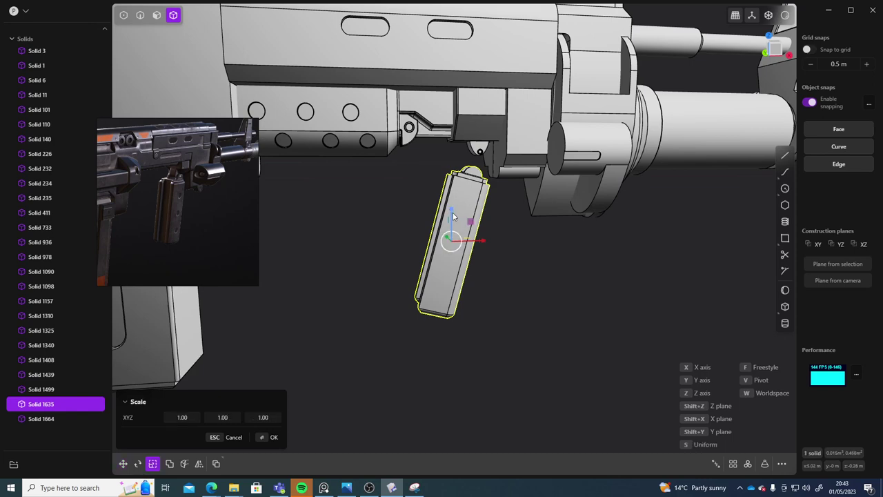
key(ctrl+z)
click(543, 295)
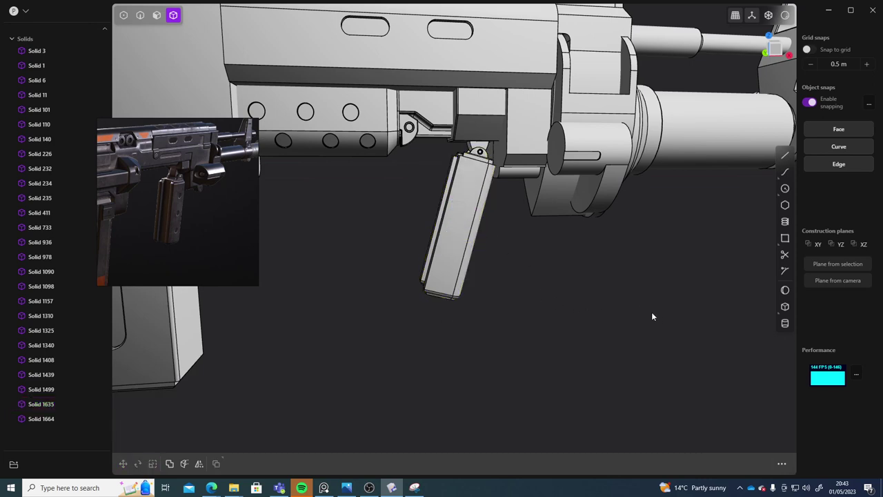
Step: Rotate the foregrip about 13° around the Y axis so it hangs nearly vertical below the handguard
scroll(651, 316, down, 5)
middle_drag(601, 311, 412, 330)
scroll(193, 201, down, 4)
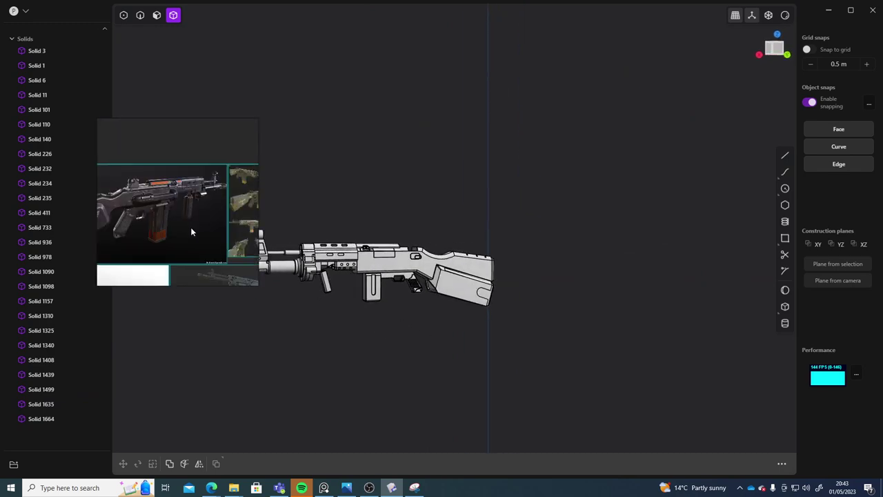
middle_drag(190, 227, 199, 225)
scroll(332, 297, up, 3)
shift+middle_drag(326, 287, 442, 290)
scroll(470, 286, up, 5)
shift+middle_drag(483, 252, 572, 272)
click(522, 269)
scroll(514, 249, up, 3)
key(r)
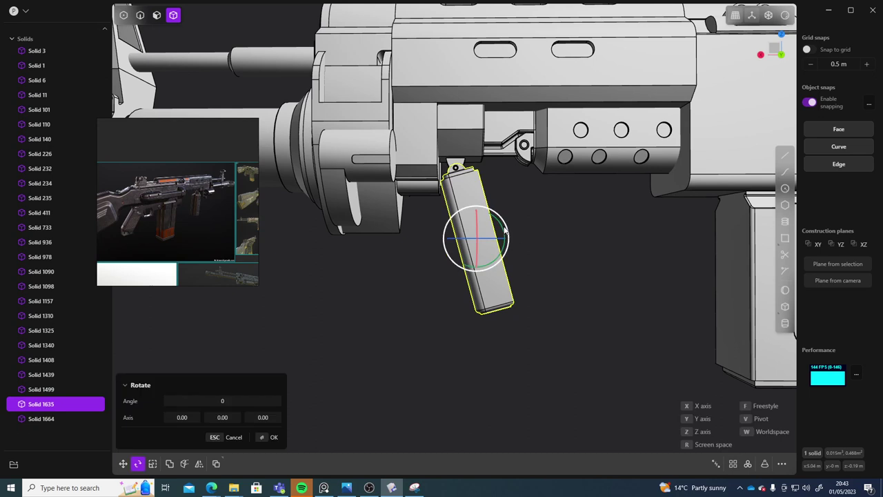
drag(505, 233, 504, 235)
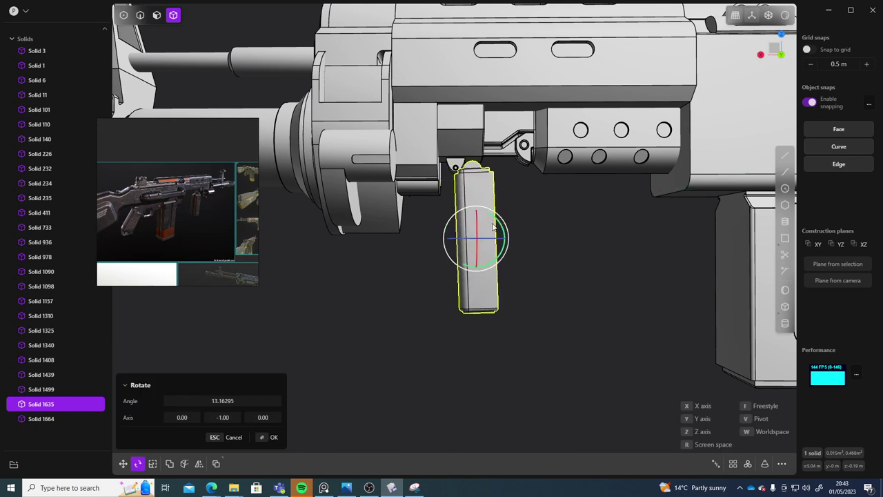
Step: Move the rotated foregrip about 0.03 m along X and -0.012 m along Z, beneath its hinge bracket
key(g)
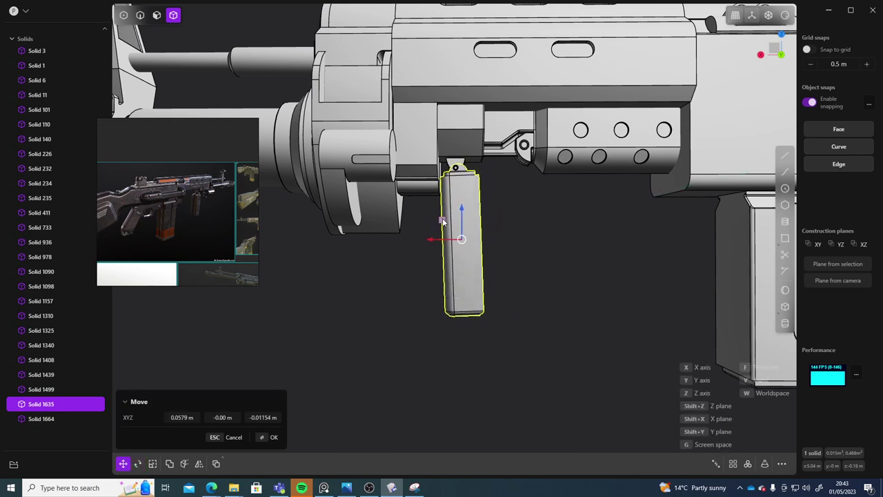
scroll(485, 212, up, 5)
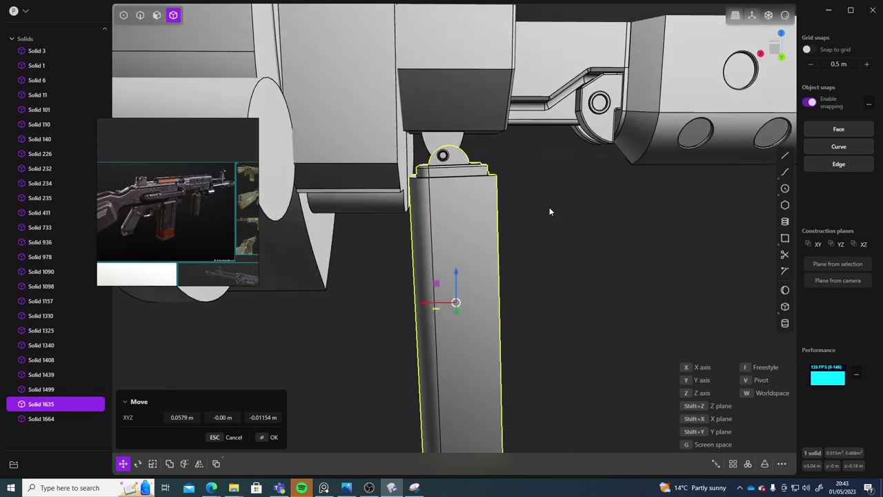
drag(429, 301, 443, 303)
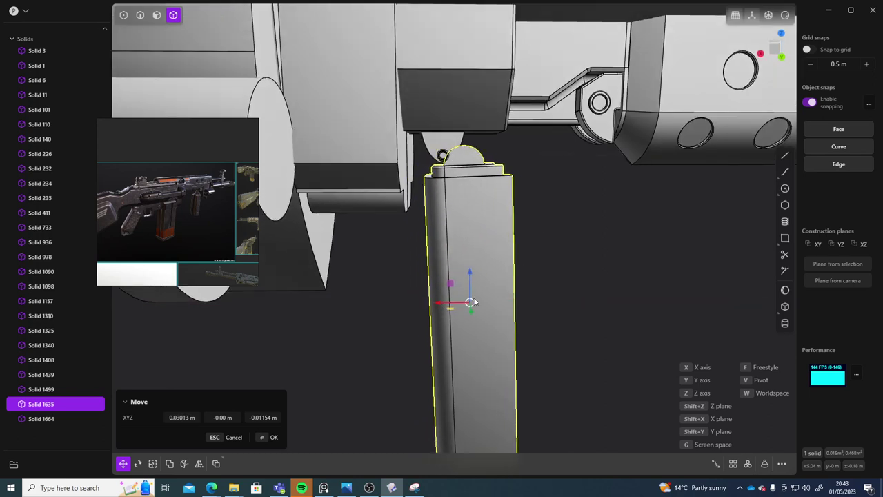
shift+middle_drag(485, 154, 481, 225)
drag(462, 343, 463, 343)
right_click(573, 306)
middle_drag(574, 307, 551, 265)
scroll(550, 252, up, 6)
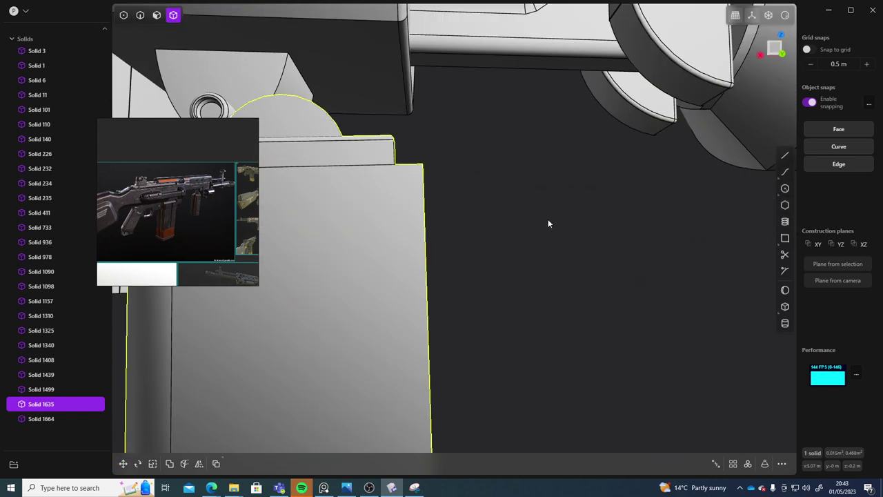
shift+middle_drag(548, 219, 666, 311)
click(348, 166)
shift+middle_drag(347, 167, 488, 181)
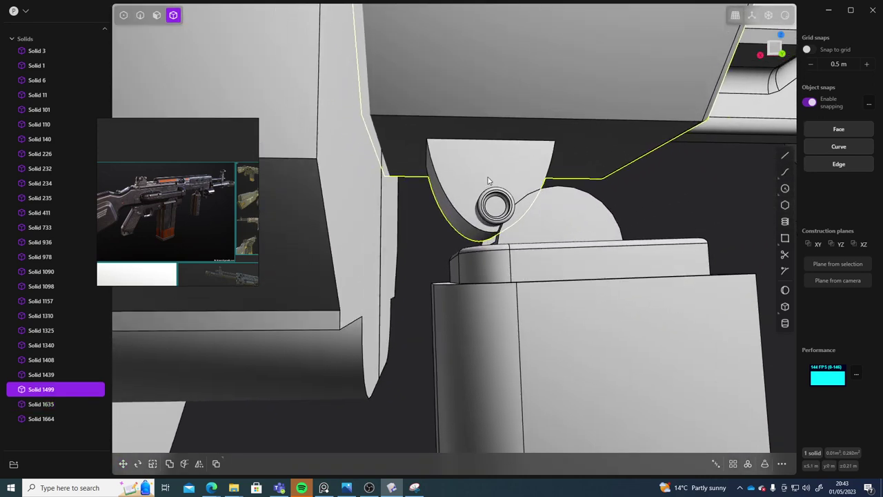
click(472, 139)
key(f)
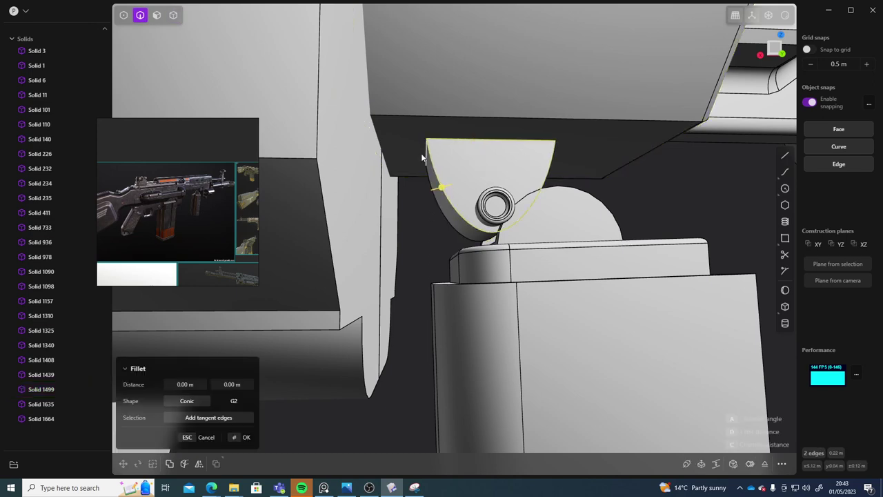
middle_drag(664, 202, 406, 189)
middle_drag(559, 222, 713, 222)
key(Return)
mouse_move(487, 180)
middle_down()
mouse_move(513, 197)
mouse_move(504, 201)
mouse_move(523, 205)
mouse_move(488, 186)
middle_up()
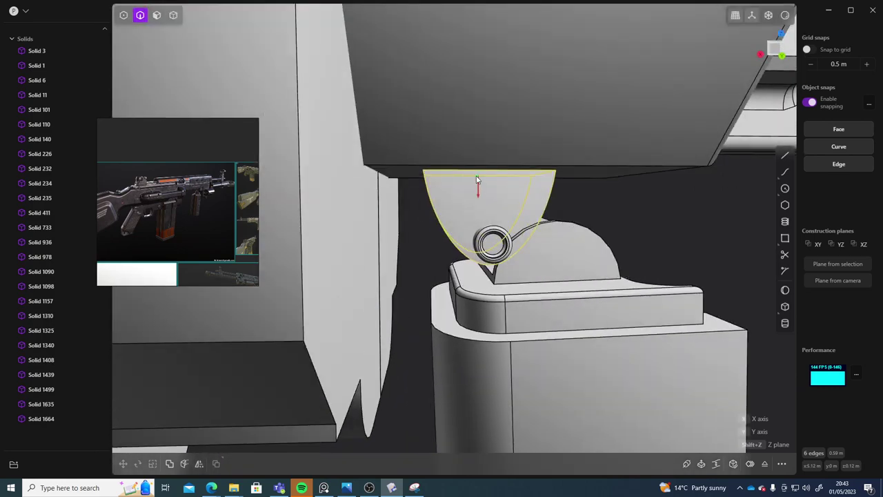
click(636, 207)
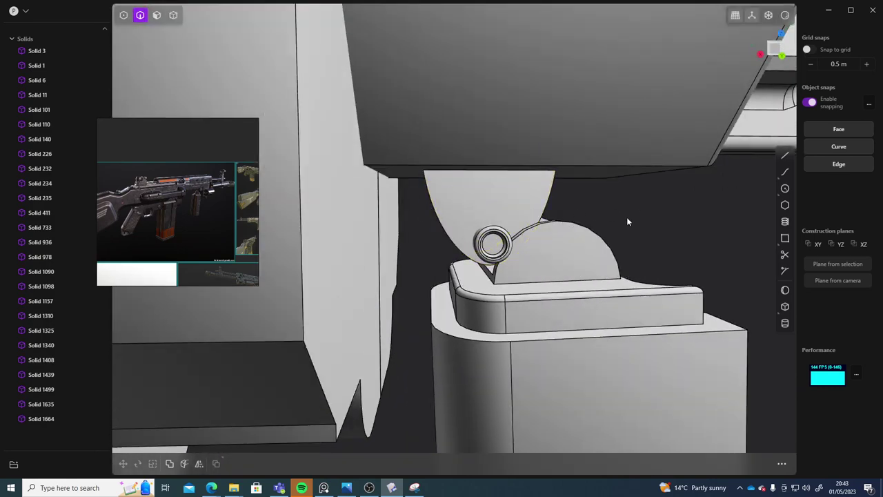
middle_drag(627, 217, 558, 210)
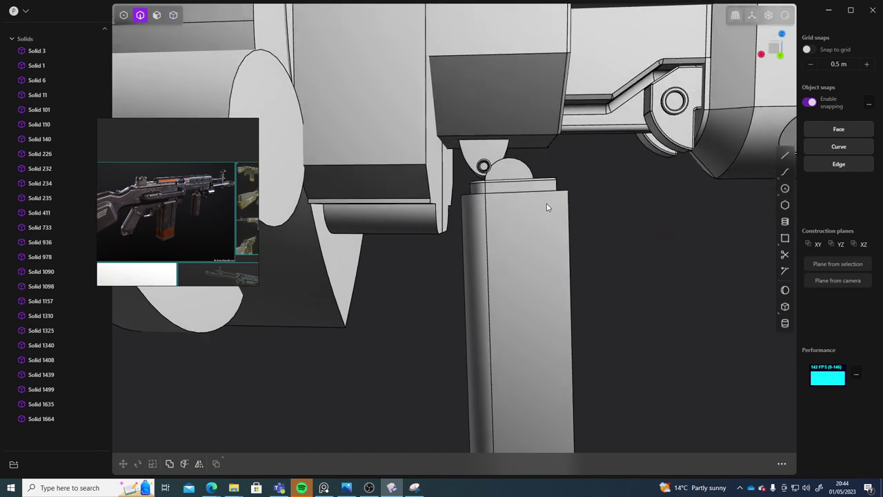
Step: Hide the foregrip solid to expose the hinge tab beneath the handguard block
click(531, 231)
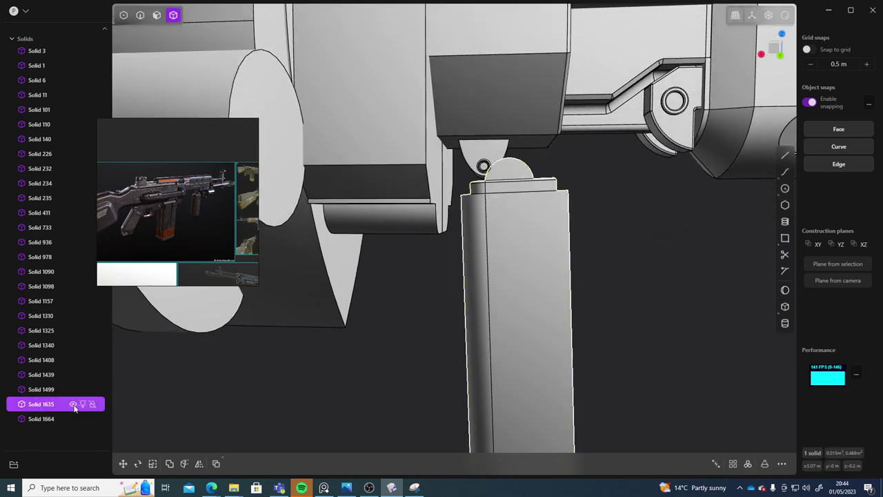
click(73, 404)
middle_drag(423, 225, 471, 250)
key(2)
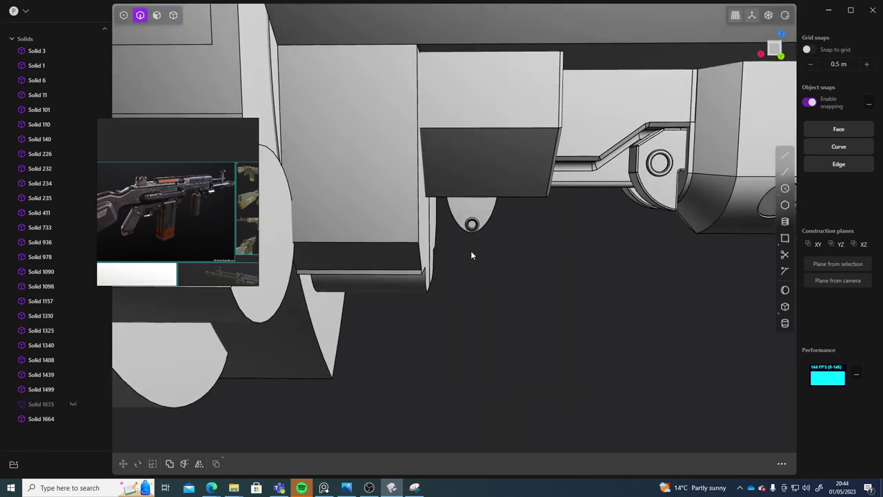
click(441, 267)
middle_drag(468, 285, 481, 263)
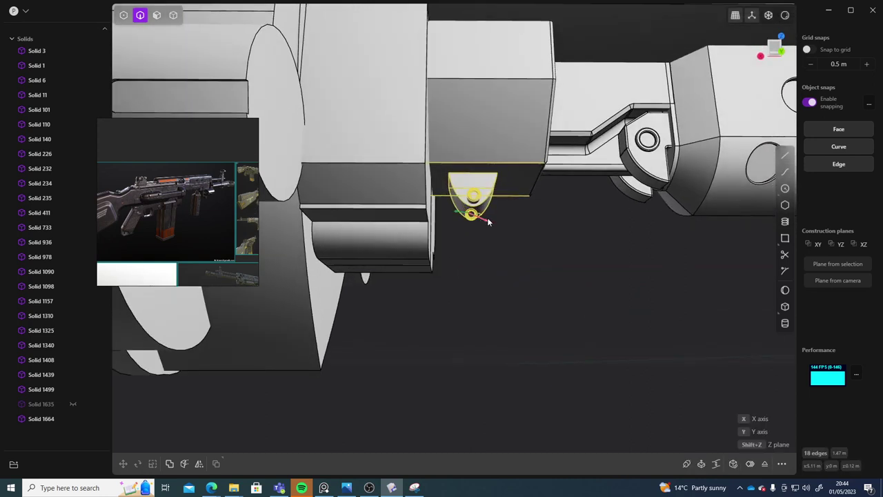
drag(487, 219, 497, 222)
key(Escape)
key(Escape)
middle_drag(530, 265, 486, 241)
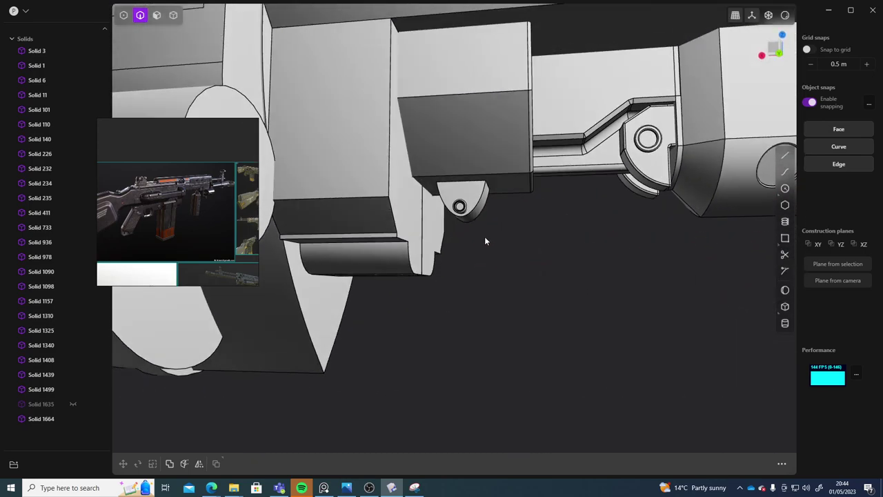
Step: Hide the hinge pin solid so only the rounded mounting tab remains below the block
key(4)
click(242, 374)
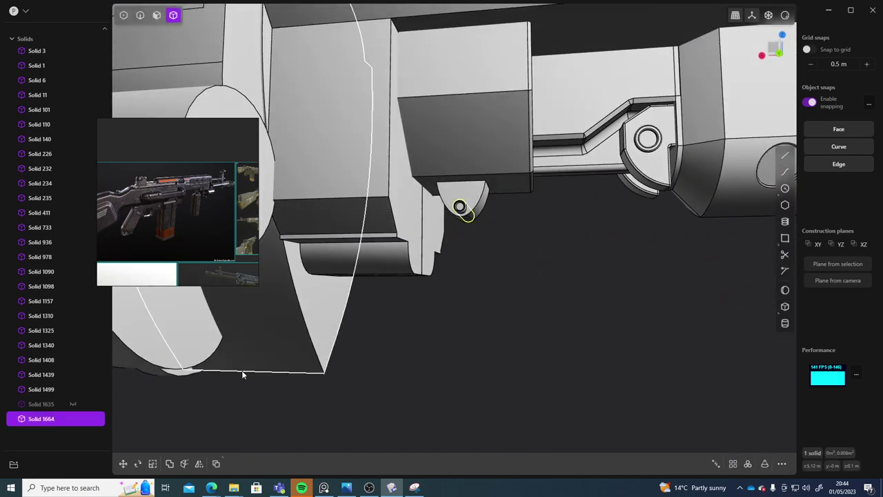
click(72, 420)
middle_drag(477, 349, 457, 378)
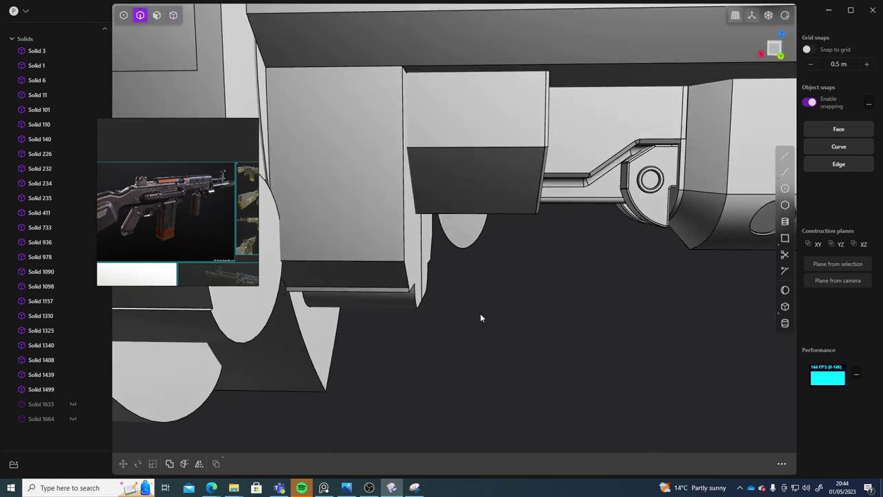
Step: Move the rounded mounting tab's faces about -0.022 m along the X axis under the handguard block
key(3)
drag(501, 281, 442, 230)
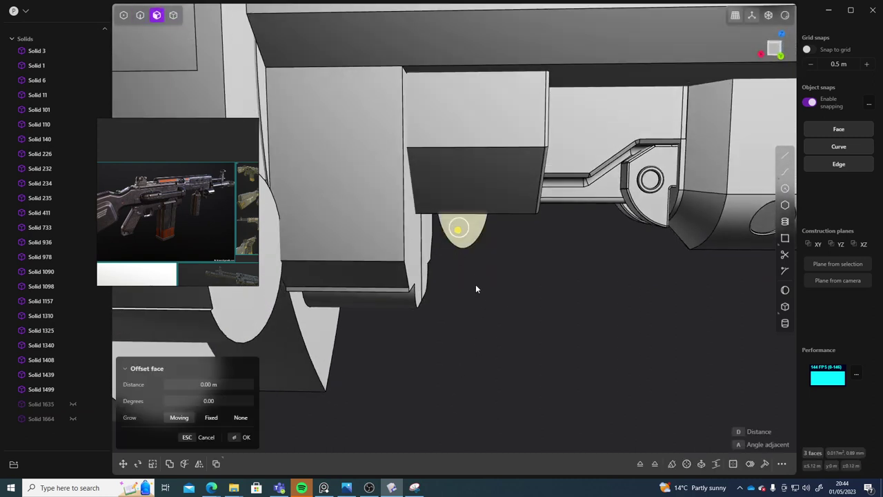
middle_drag(476, 284, 479, 283)
key(g)
drag(435, 231, 448, 235)
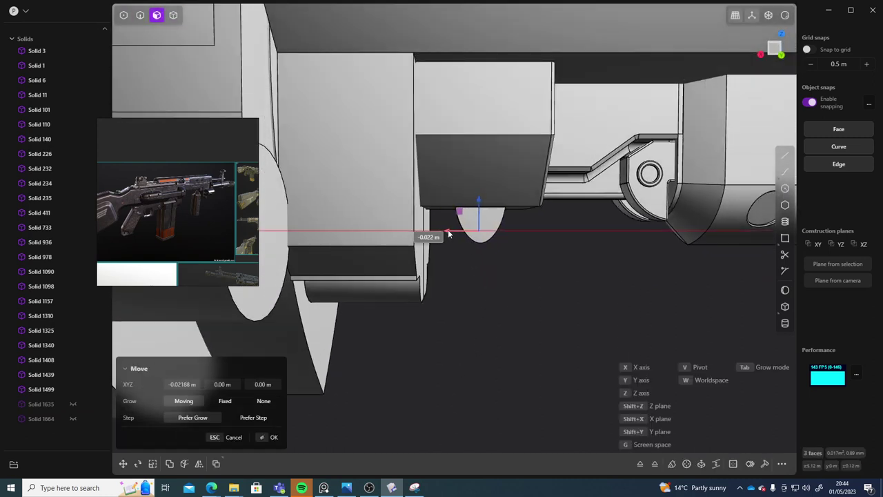
right_click(512, 310)
click(512, 310)
Step: Show the hidden foregrip and hinge pin solids again
middle_drag(518, 348, 510, 341)
click(73, 405)
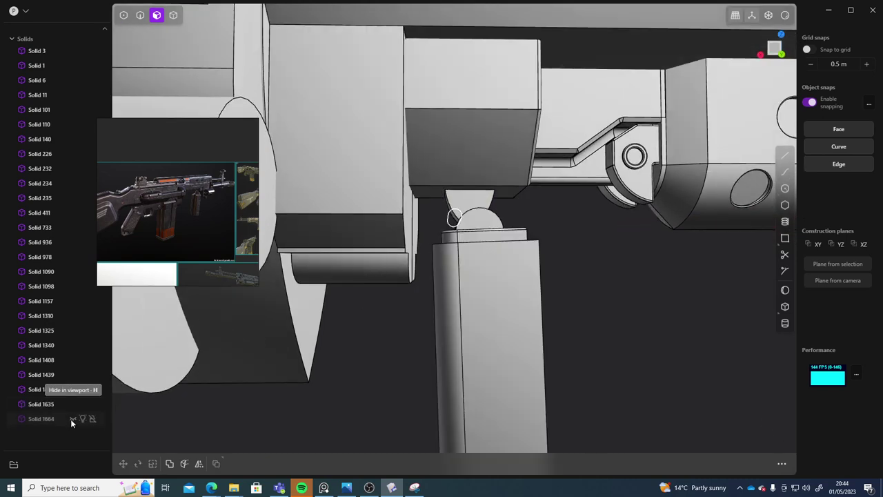
click(73, 419)
shift+middle_drag(492, 247, 447, 292)
scroll(447, 295, up, 2)
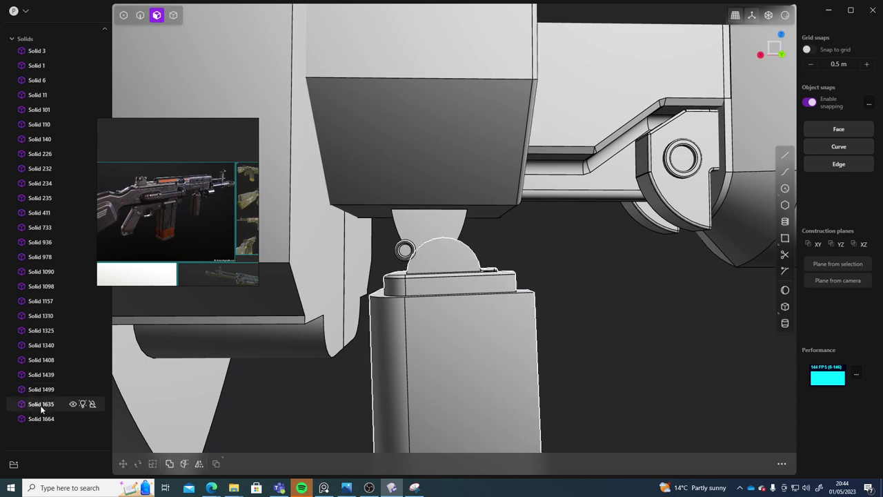
click(41, 404)
click(415, 249)
key(g)
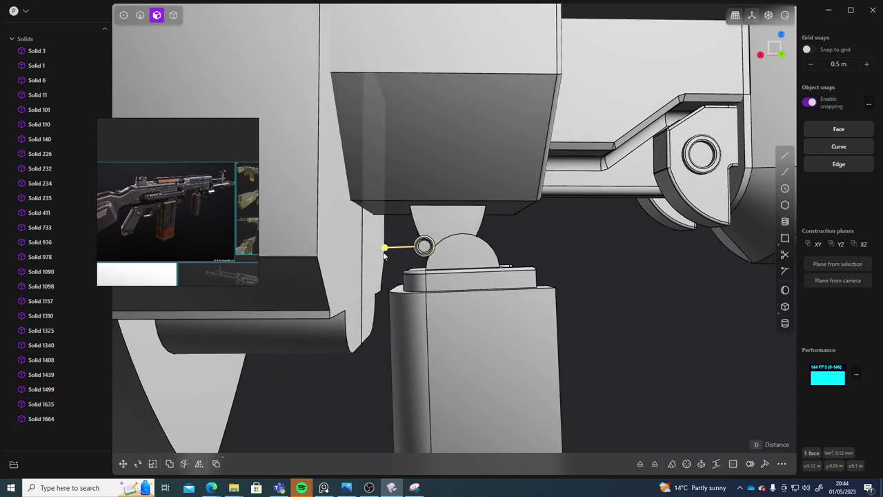
click(411, 246)
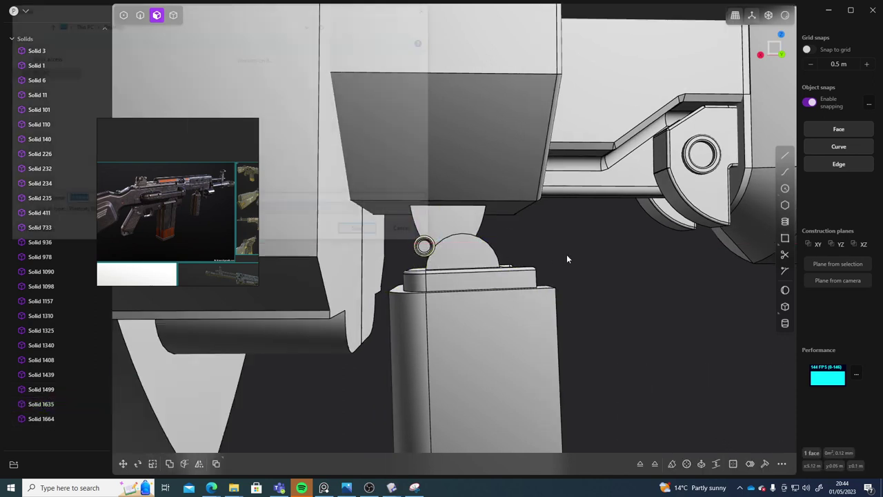
Step: Move the hinge pin about -0.025 m along the X axis onto the relocated mounting tab
scroll(395, 247, up, 5)
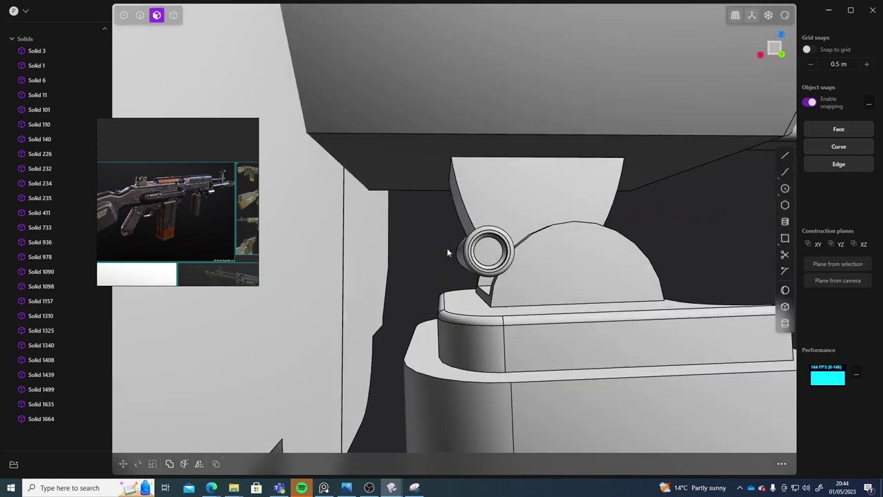
key(g)
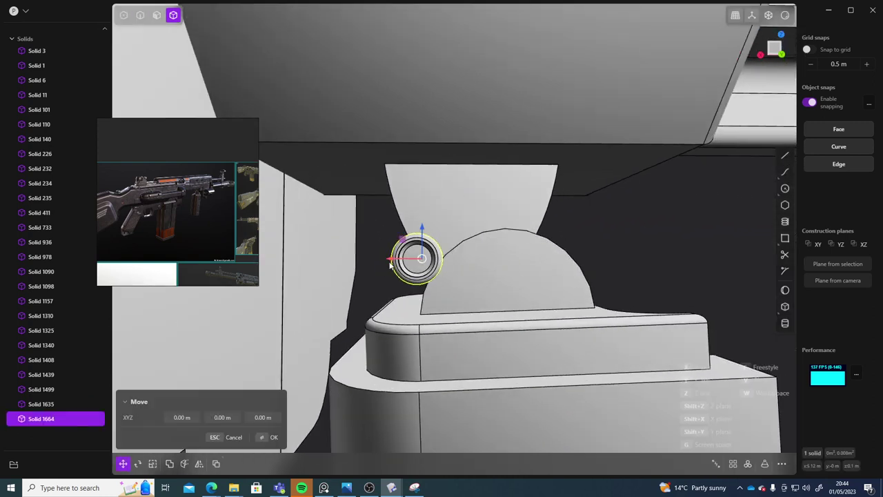
key(x)
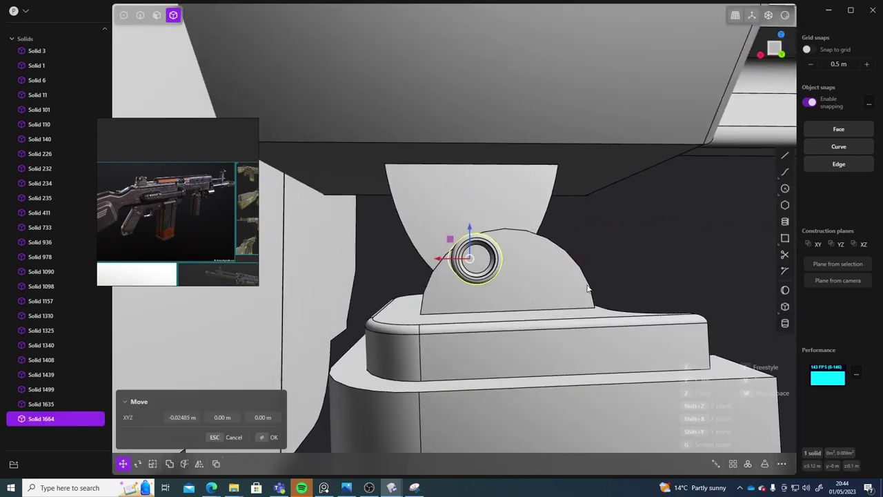
scroll(588, 289, down, 3)
middle_drag(588, 289, 463, 269)
right_click(588, 287)
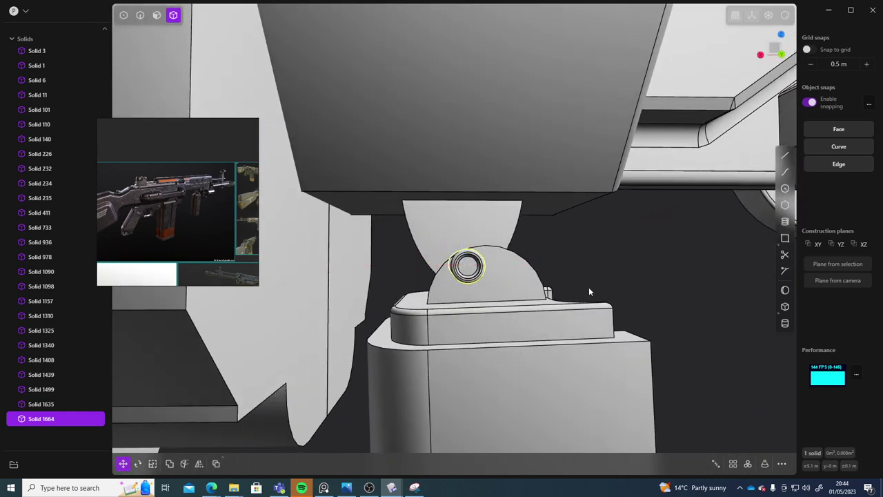
Step: Move the foregrip about 0.01 m along the X axis and slightly upward so its rounded hinge lug centres on the pin
shift+middle_drag(589, 287, 579, 241)
click(452, 297)
key(g)
middle_drag(541, 352, 492, 287)
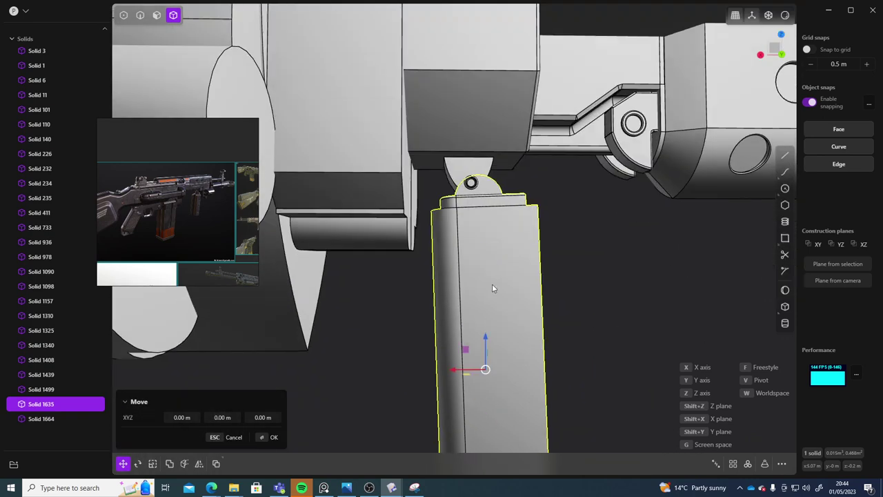
drag(453, 375, 449, 371)
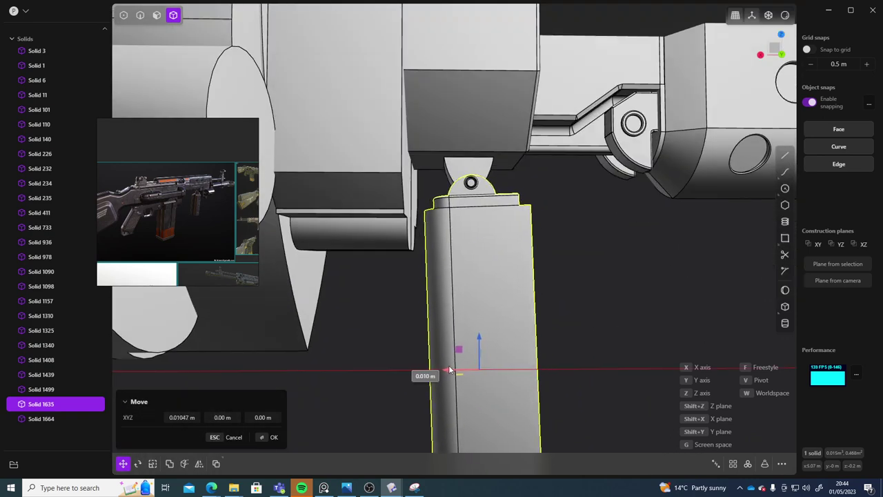
key(Return)
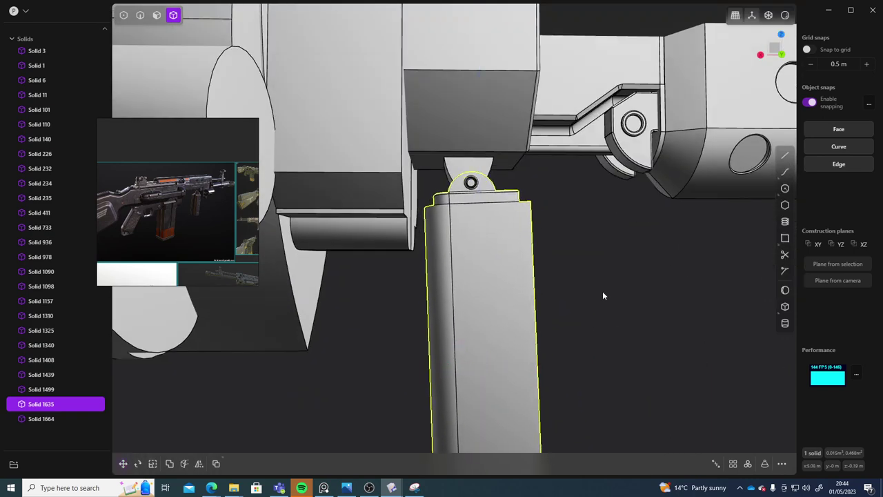
middle_drag(603, 296, 484, 318)
click(583, 301)
Step: In the back view, draw a line about 0.545 m long between the midpoints of the foregrip side face's upper and lower edges
scroll(492, 335, up, 8)
click(781, 49)
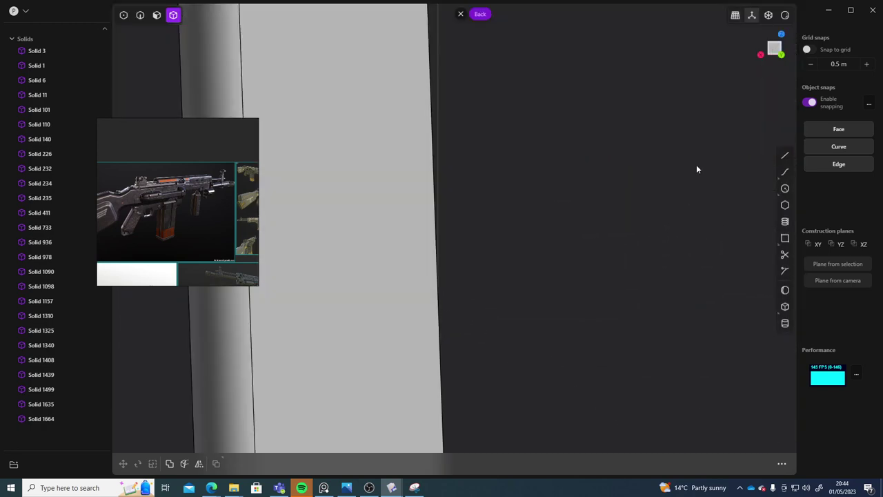
scroll(565, 289, up, 2)
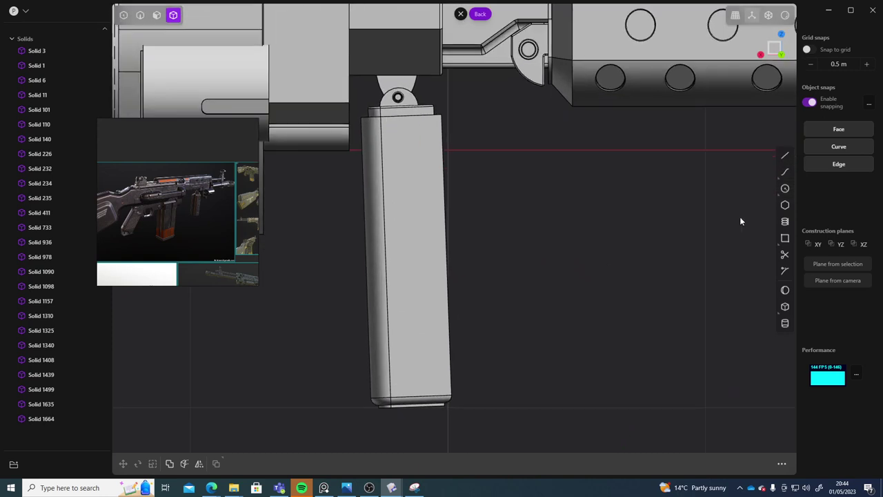
click(784, 156)
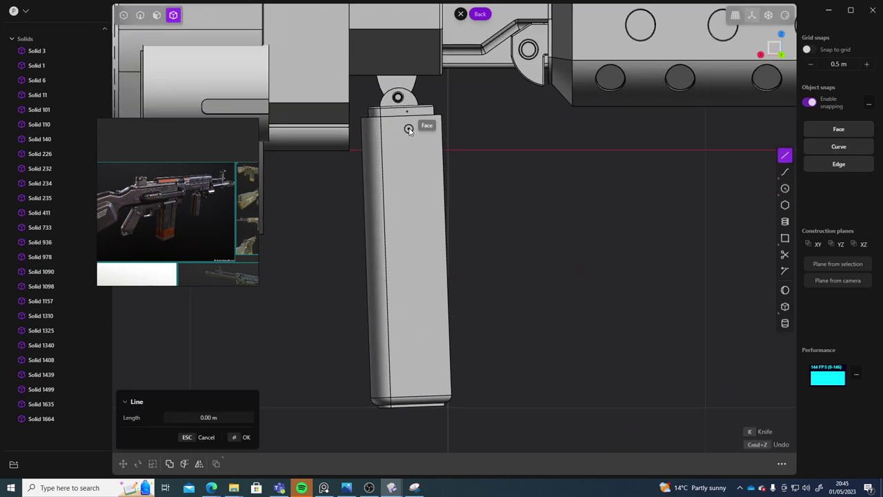
click(409, 115)
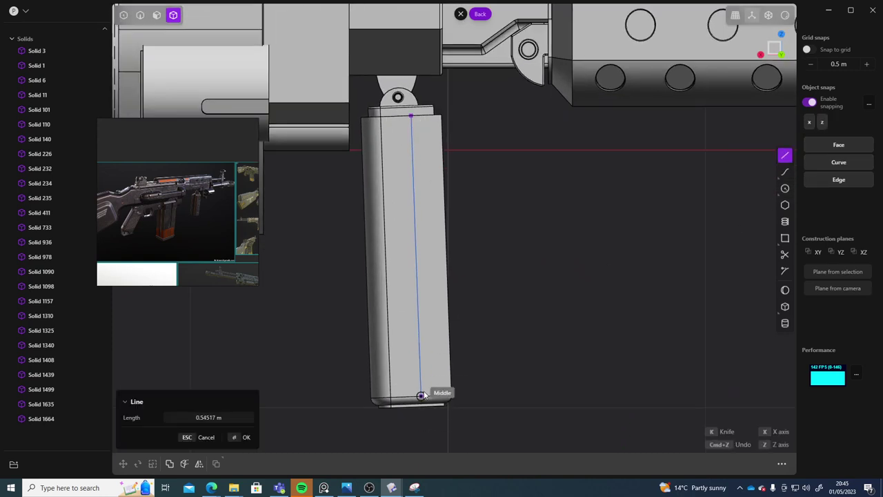
right_click(536, 323)
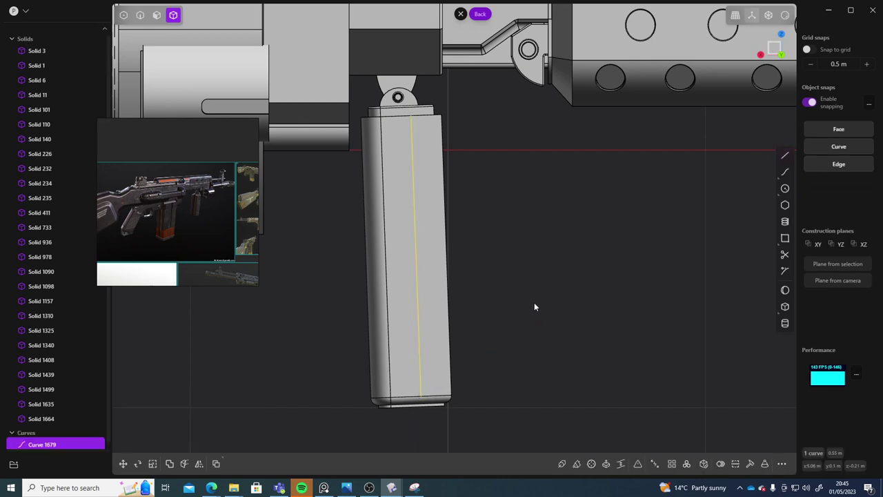
Step: Draw a circle of about 0.022 m radius centred on the line near the grip's upper end, and switch to face selection
middle_drag(535, 302, 541, 323)
click(562, 310)
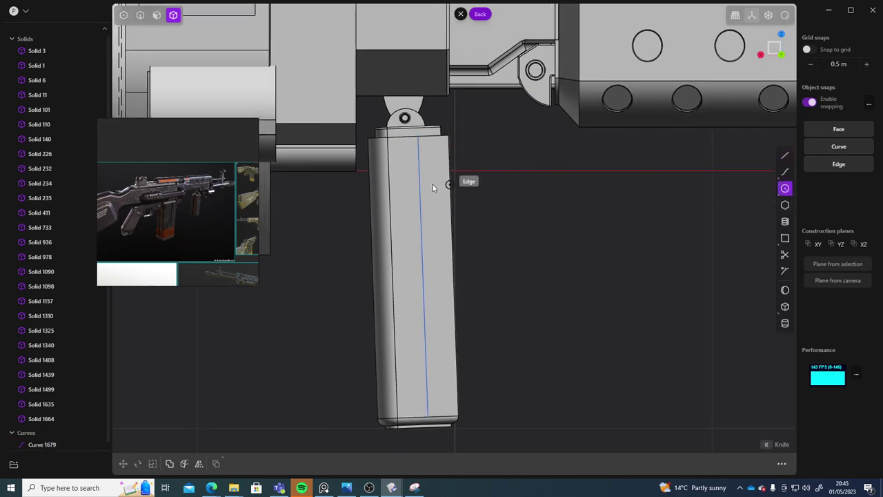
click(419, 171)
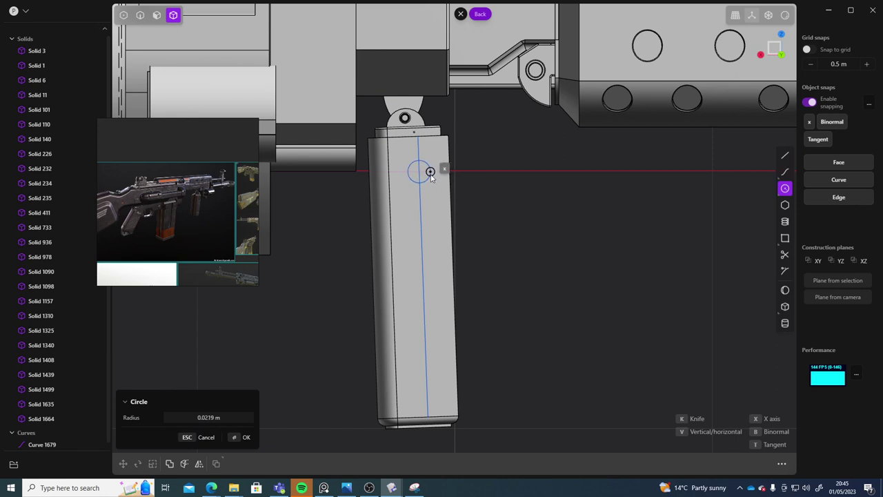
click(430, 176)
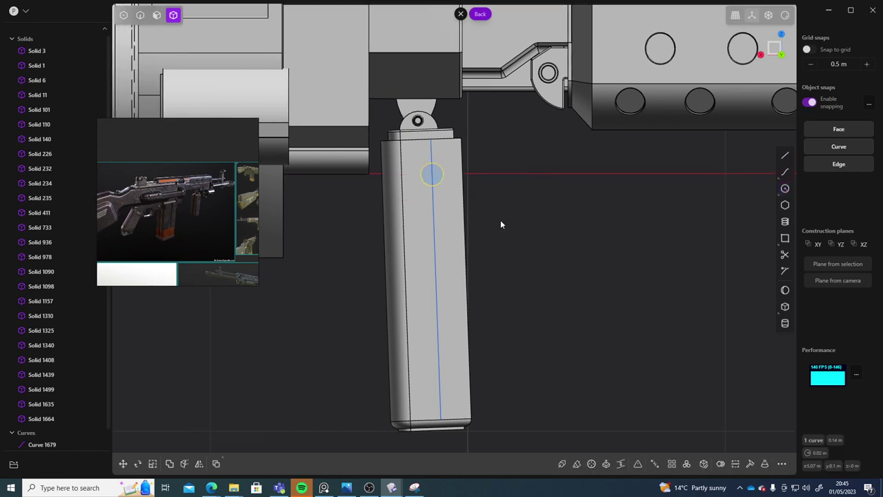
key(3)
middle_drag(494, 241, 452, 237)
scroll(497, 247, up, 5)
key(e)
drag(408, 179, 410, 178)
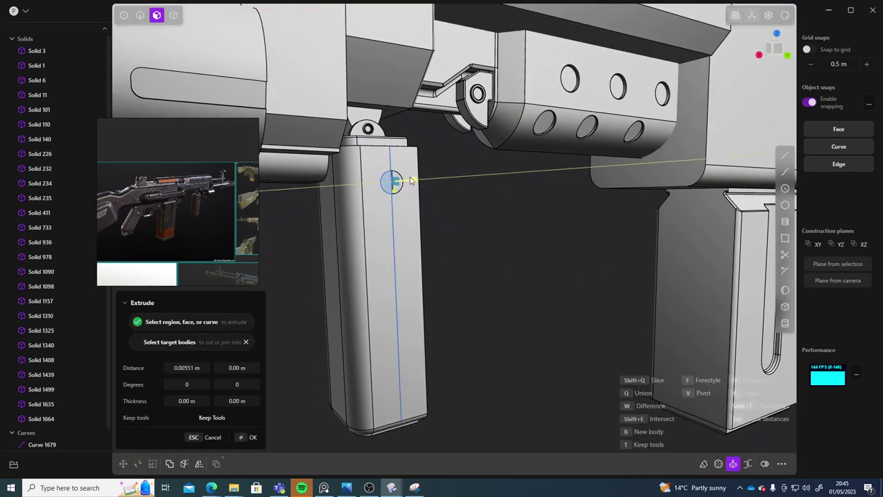
key(Escape)
Step: Extrude the circle region about 0.008 m outward from the foregrip's side face as a small disc
key(e)
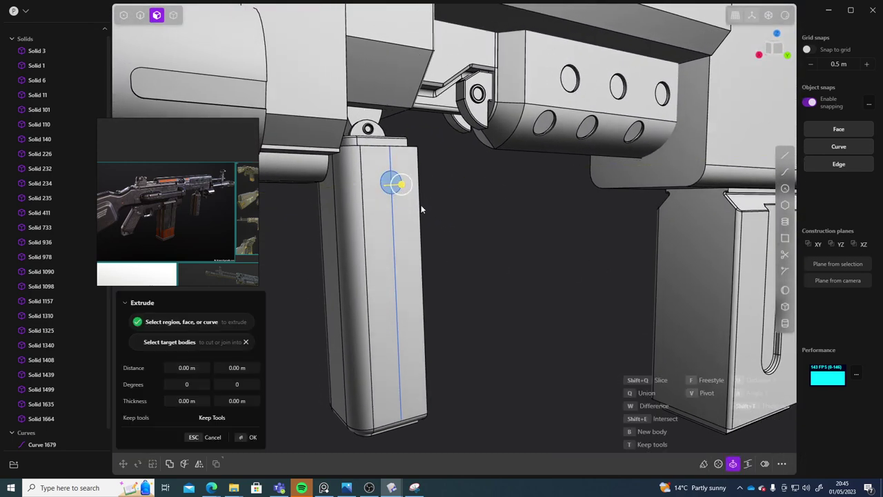
middle_drag(421, 210, 430, 201)
scroll(429, 200, up, 5)
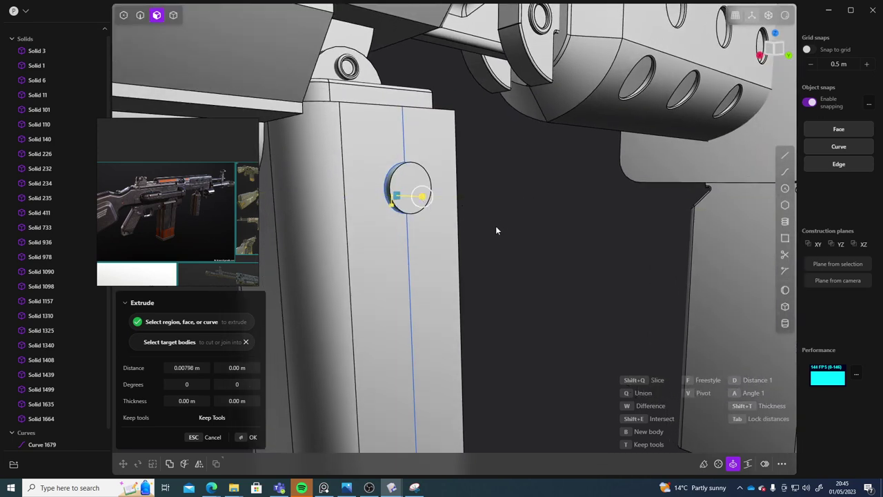
middle_drag(495, 227, 525, 227)
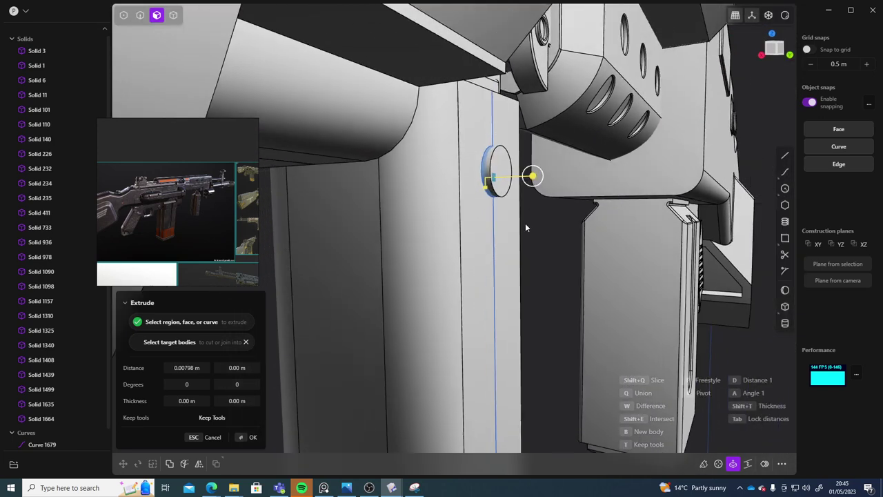
click(535, 174)
middle_drag(545, 264, 504, 246)
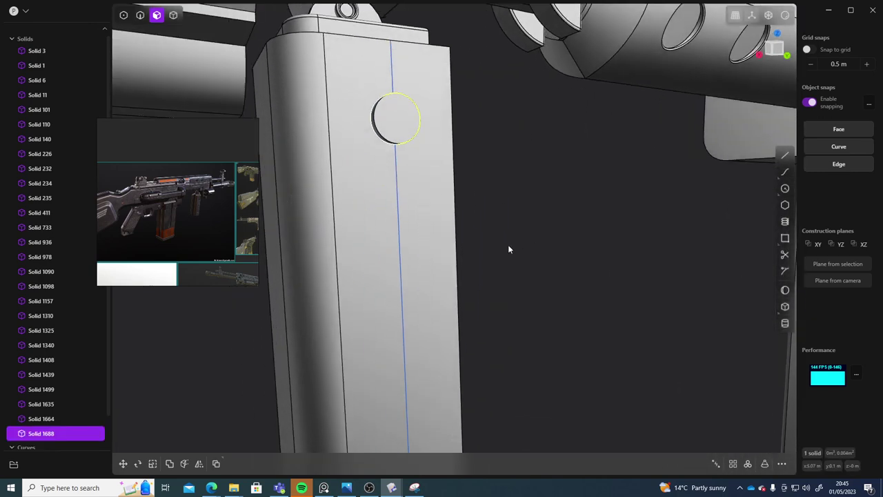
Step: Create a Curve Array of the disc along the centre line with the number set to 6
text(f)
text(arra)
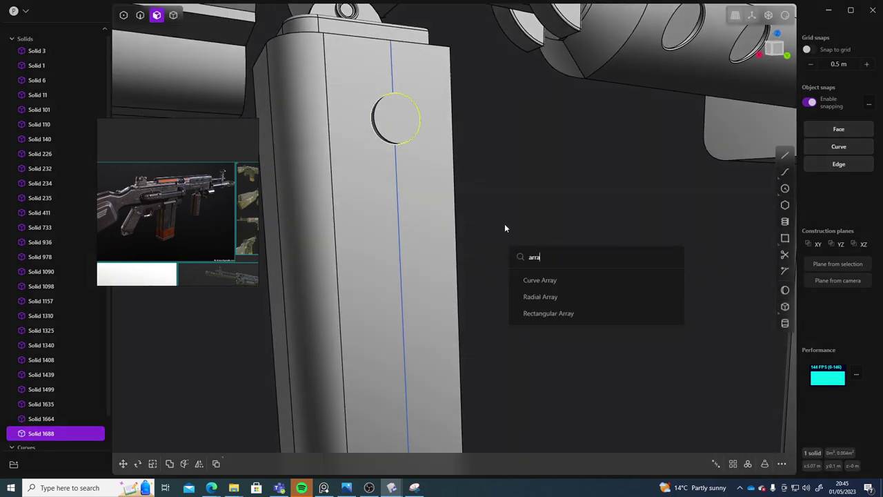
click(584, 284)
click(400, 205)
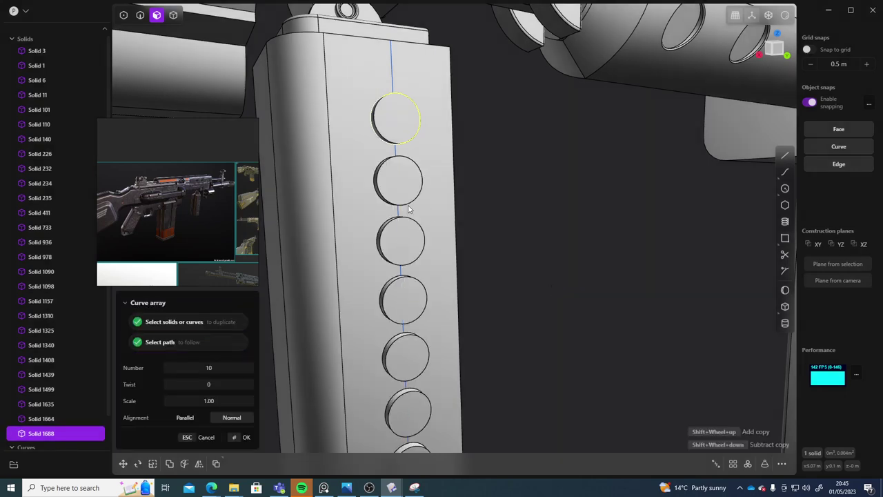
scroll(589, 315, down, 5)
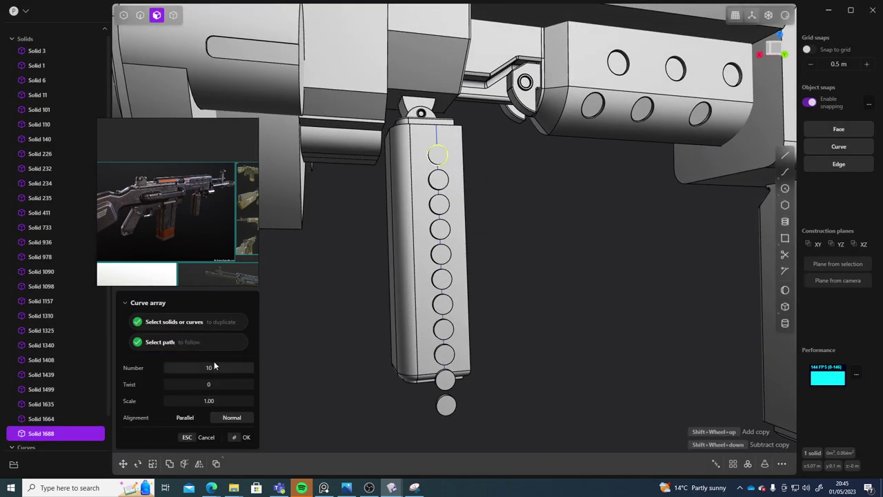
shift+scroll(443, 279, down, 1)
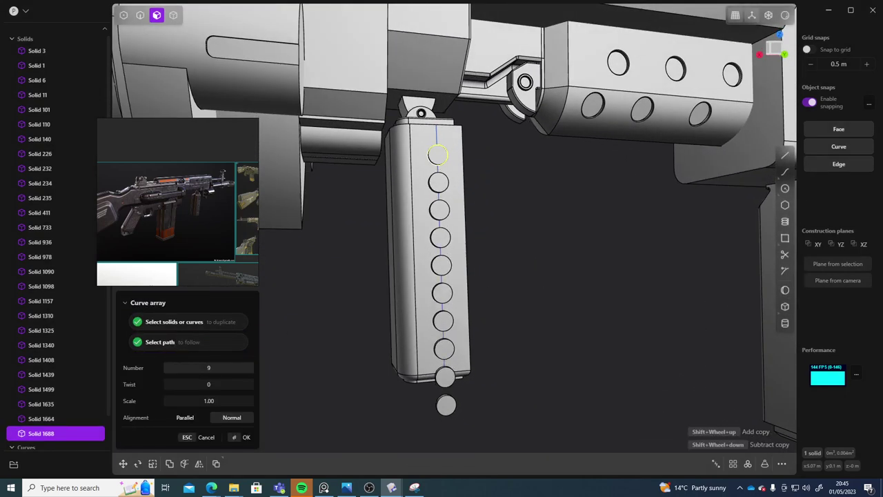
shift+scroll(443, 280, down, 2)
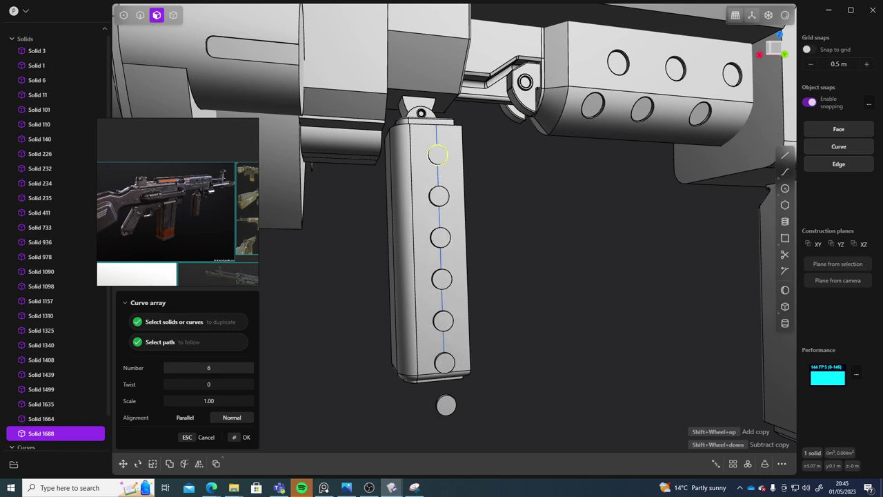
middle_drag(270, 376, 482, 360)
key(Return)
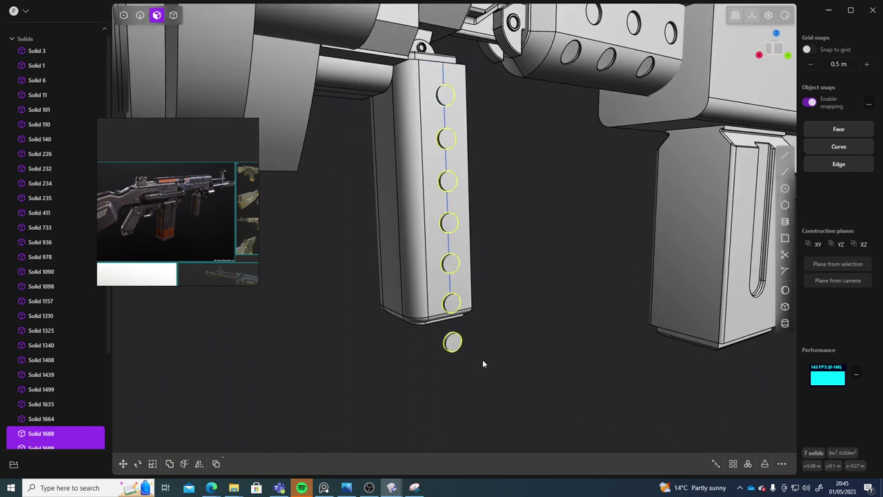
Step: Delete the disc hanging below the foregrip and the lowest disc on its side face
click(447, 342)
key(Escape)
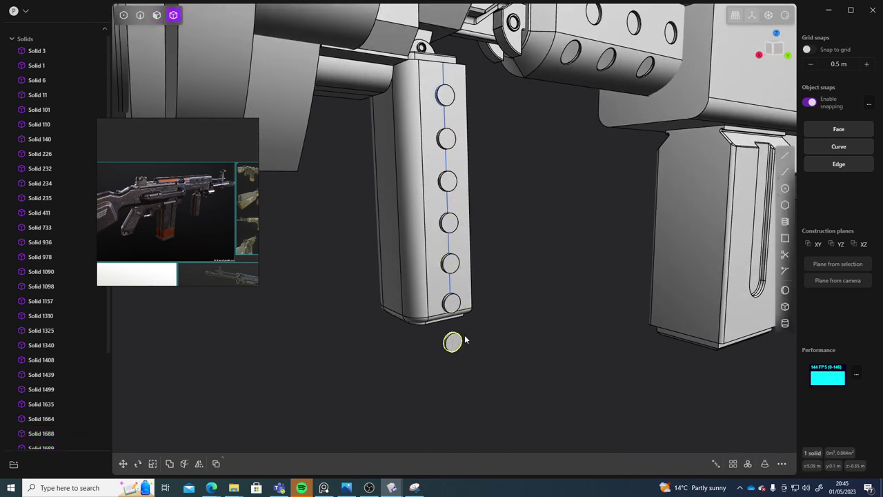
key(Delete)
click(453, 303)
key(Delete)
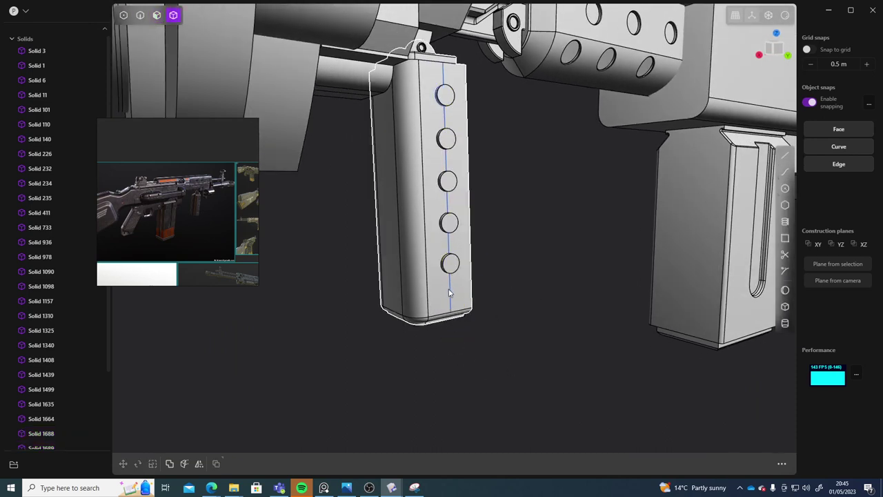
Step: Delete the guide line and the circle curve used to build the discs
scroll(37, 419, down, 3)
click(49, 427)
shift+click(51, 441)
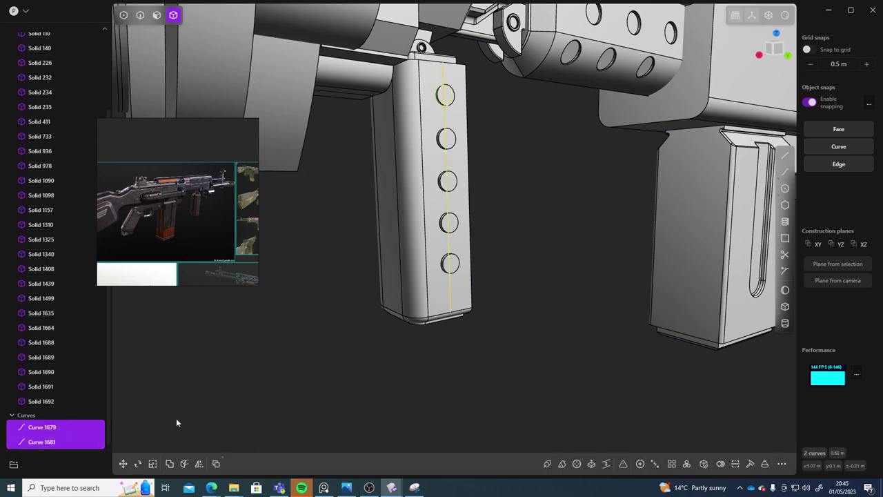
key(Delete)
Step: Move the five discs together about -0.0045 m along the Y axis so they sink into the foregrip's side face
middle_drag(562, 246, 543, 293)
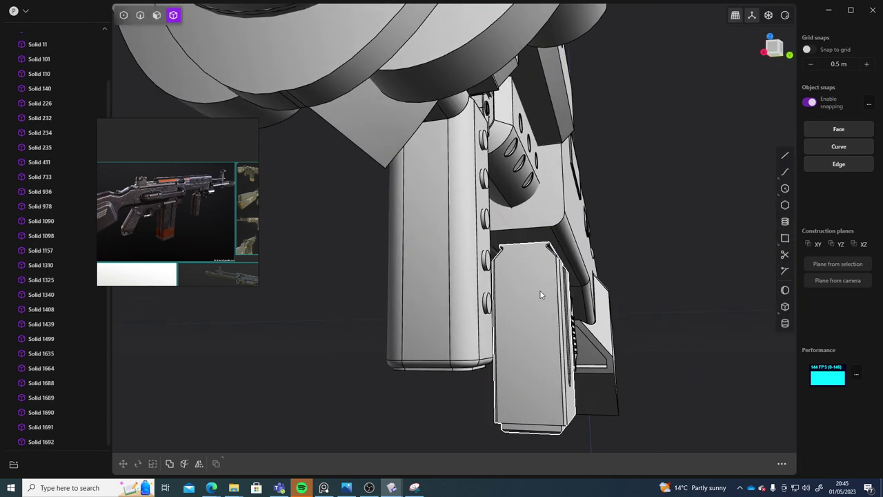
middle_drag(486, 311, 435, 321)
click(429, 316)
shift+click(429, 274)
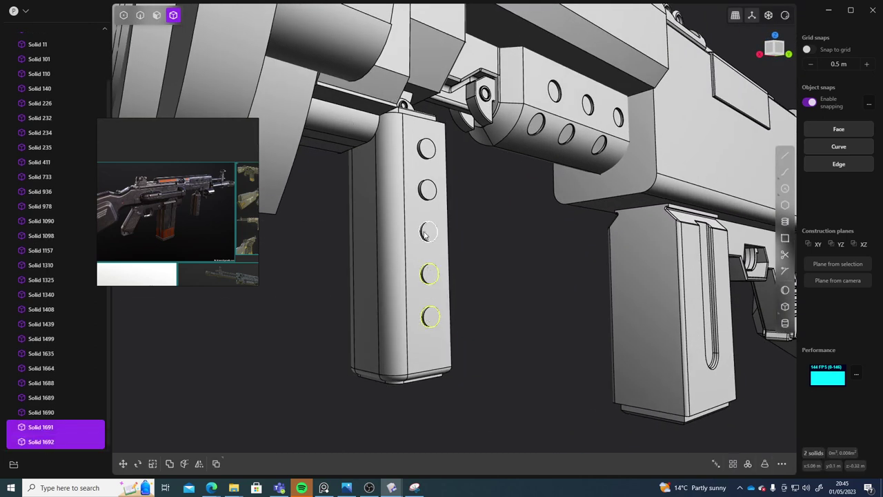
shift+click(426, 196)
shift+click(425, 153)
middle_drag(466, 224, 506, 246)
key(g)
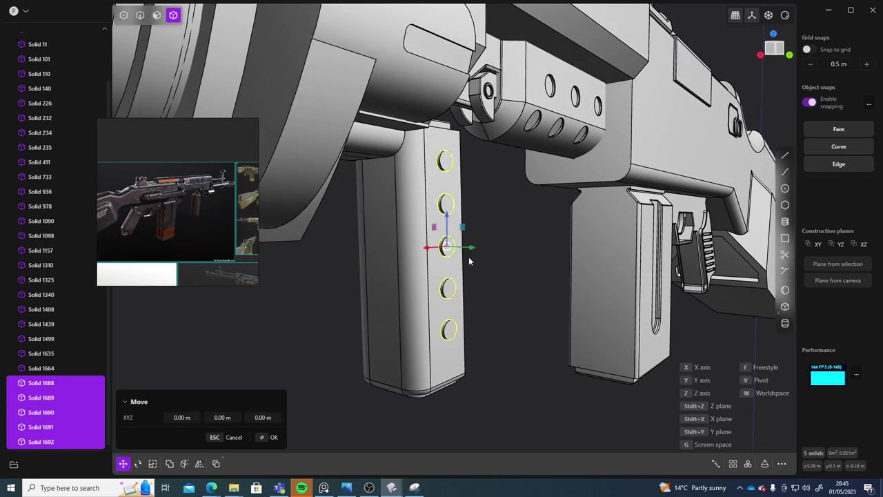
drag(471, 248, 470, 250)
middle_drag(468, 249, 553, 289)
scroll(511, 271, up, 5)
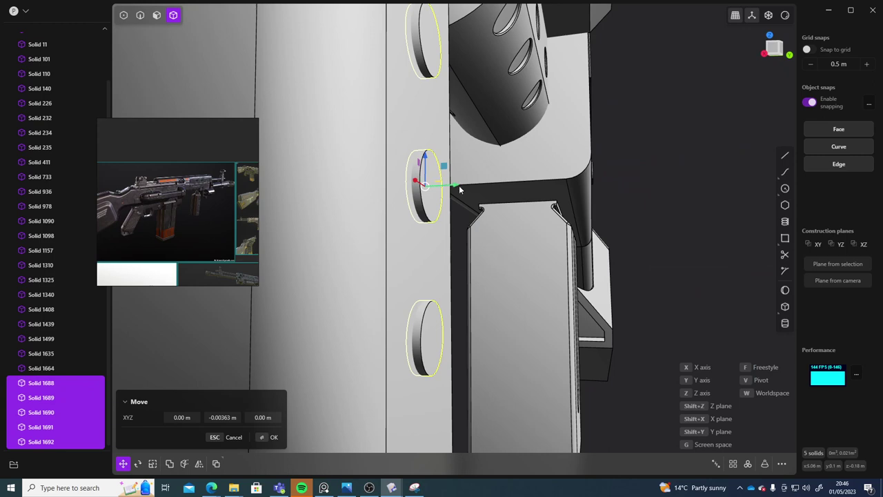
drag(458, 187, 453, 187)
scroll(496, 261, down, 6)
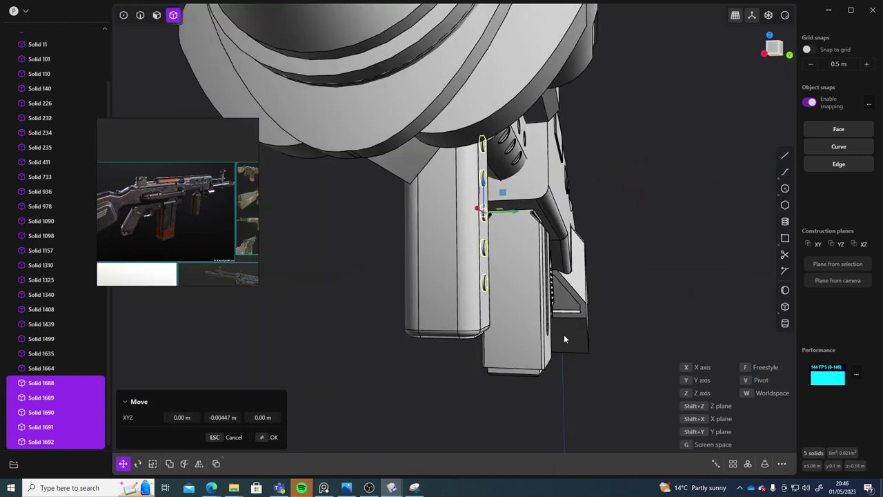
Step: Mirror the five discs onto the opposite side of the foregrip
key(alt+x)
click(544, 261)
key(Return)
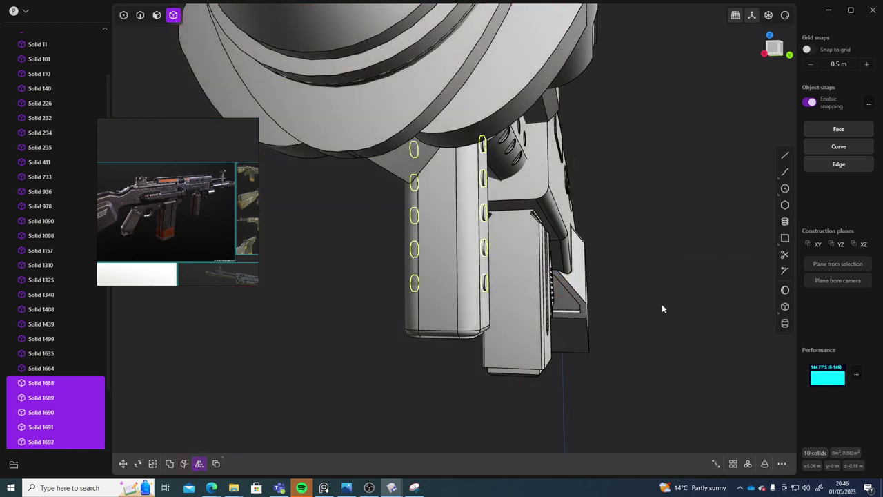
middle_drag(660, 306, 730, 317)
click(649, 314)
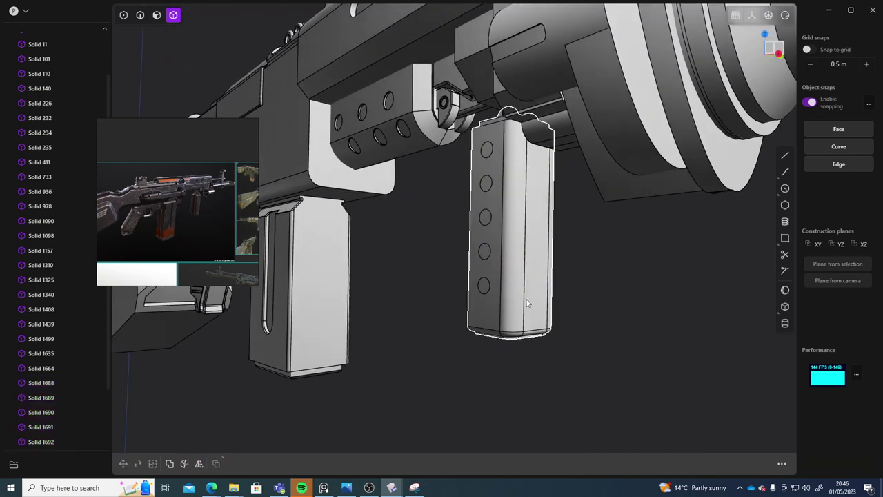
click(526, 304)
middle_drag(526, 304, 400, 285)
click(398, 282)
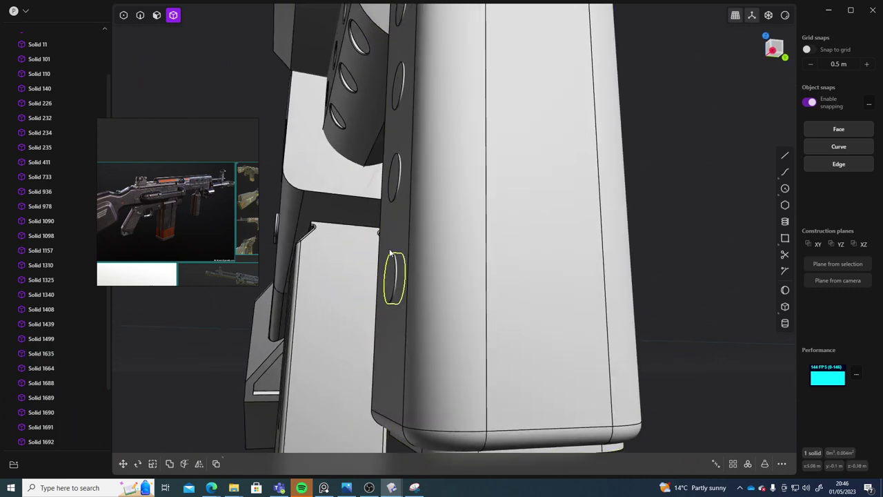
click(391, 179)
shift+click(399, 87)
shift+middle_drag(410, 85, 422, 220)
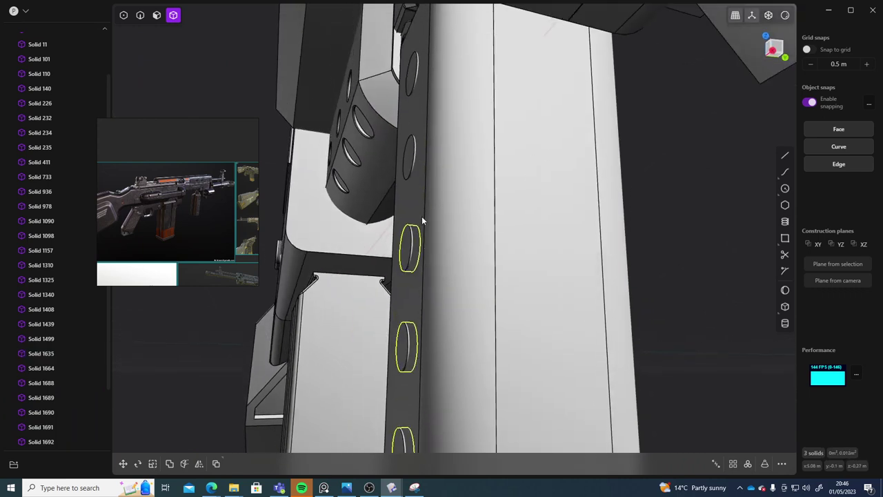
Step: Move the foregrip about 0.002 m along the Y axis to centre it on its hinge
click(552, 268)
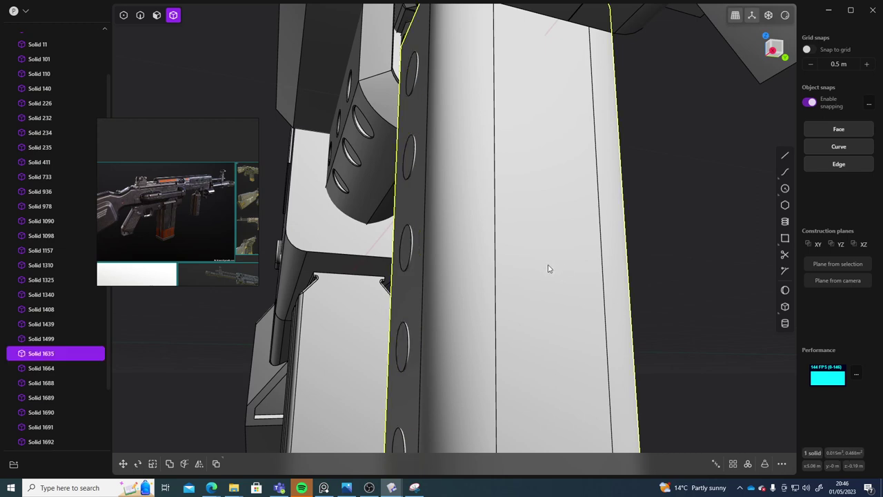
middle_drag(548, 267, 524, 253)
scroll(558, 231, down, 5)
key(g)
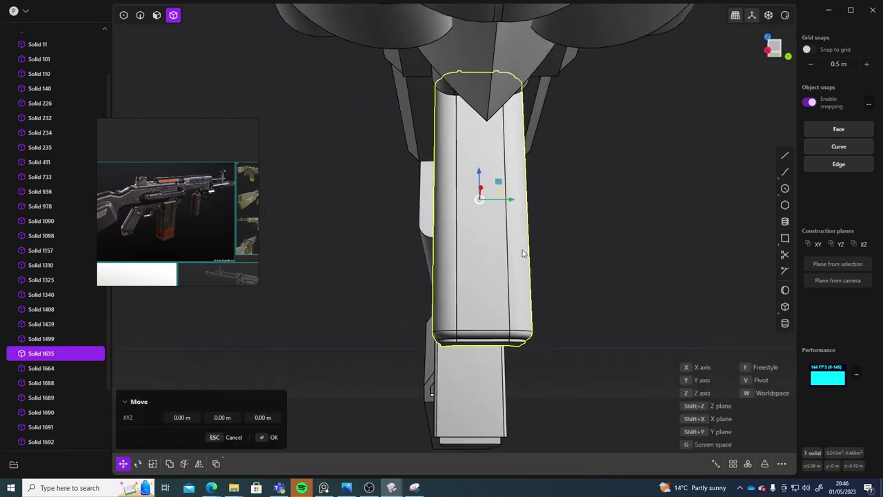
middle_drag(514, 201, 653, 296)
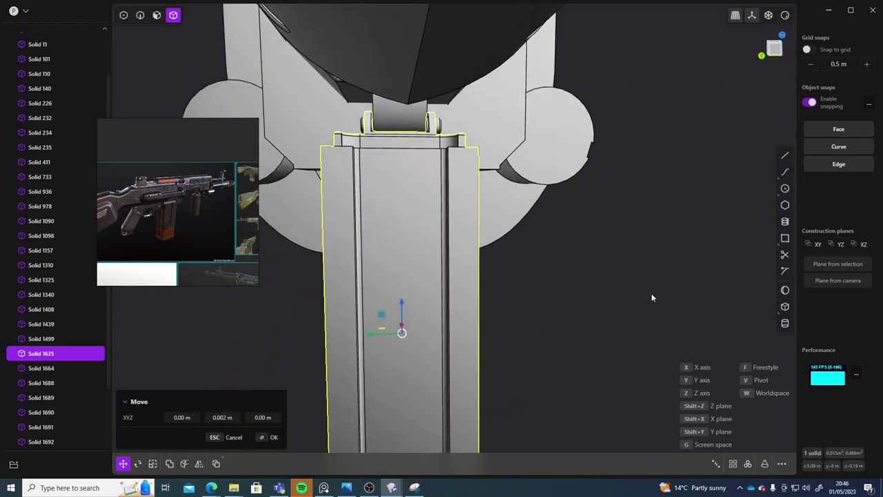
click(377, 333)
click(600, 362)
Step: Select the five discs on one side of the foregrip and move them about -0.0017 m along the Y axis
middle_drag(606, 366, 452, 252)
click(433, 346)
shift+click(437, 269)
shift+click(441, 181)
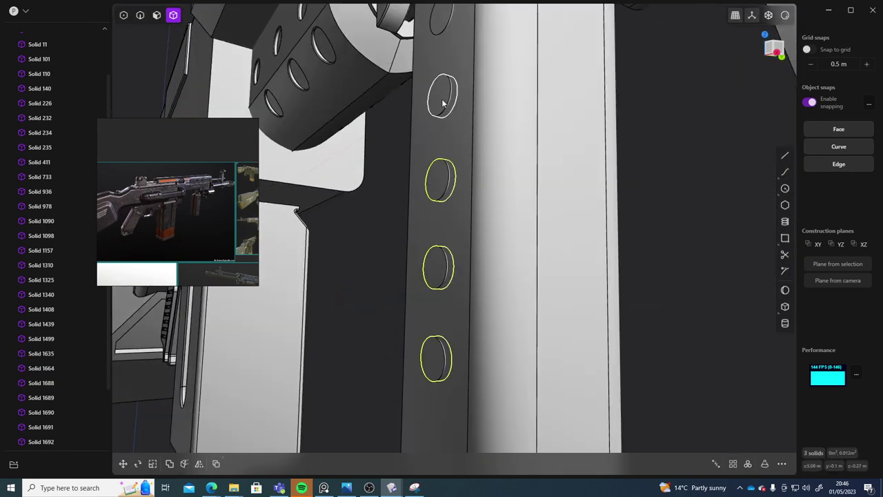
shift+click(436, 98)
shift+click(437, 18)
shift+middle_drag(488, 180, 493, 312)
scroll(569, 316, down, 5)
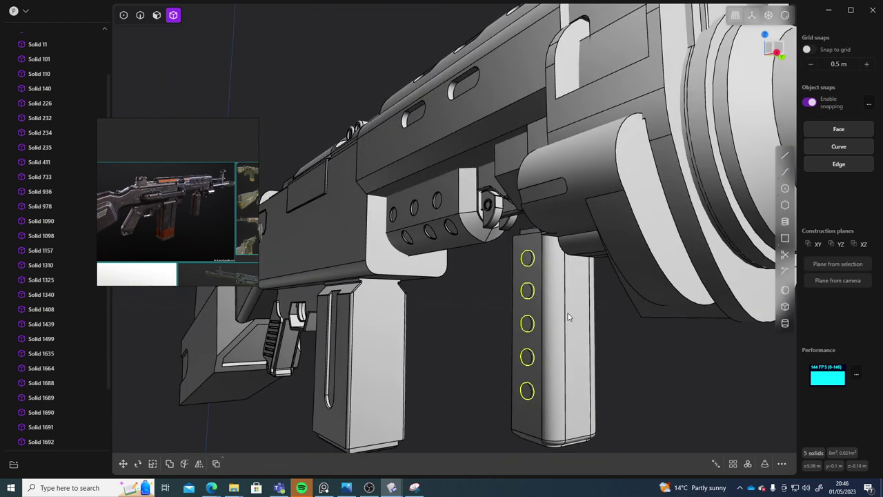
middle_drag(569, 317, 503, 268)
key(g)
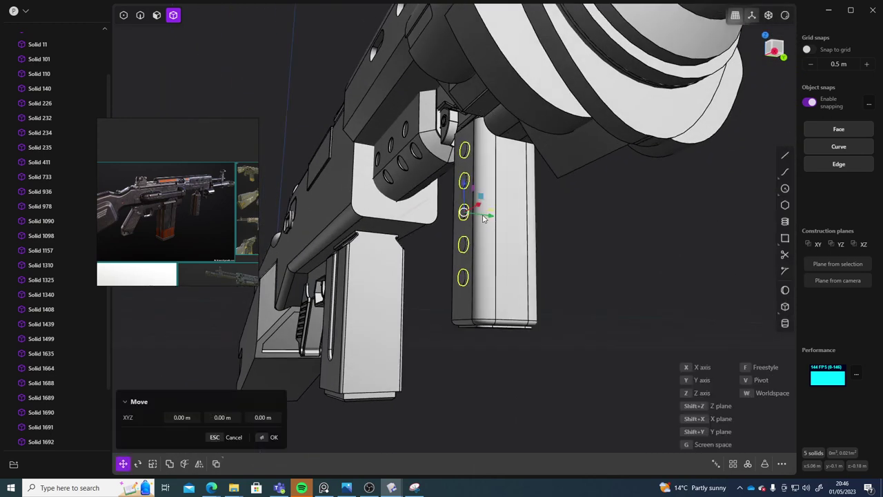
drag(483, 218, 489, 218)
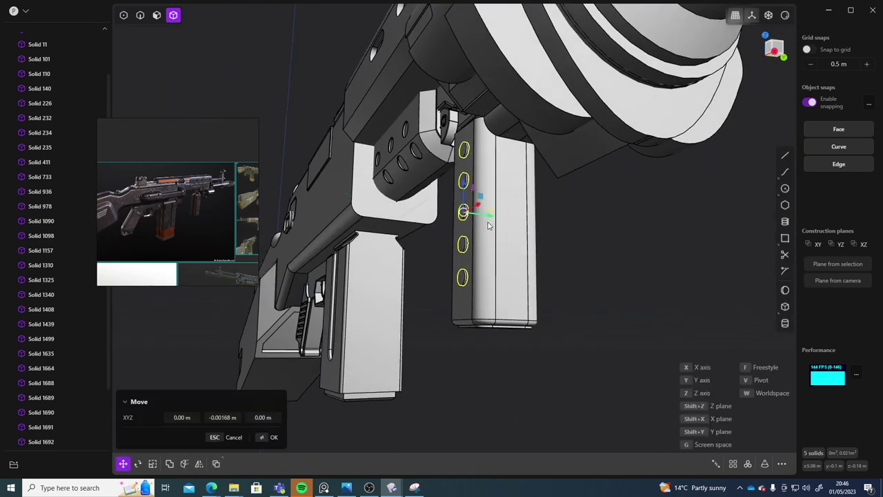
scroll(488, 225, up, 5)
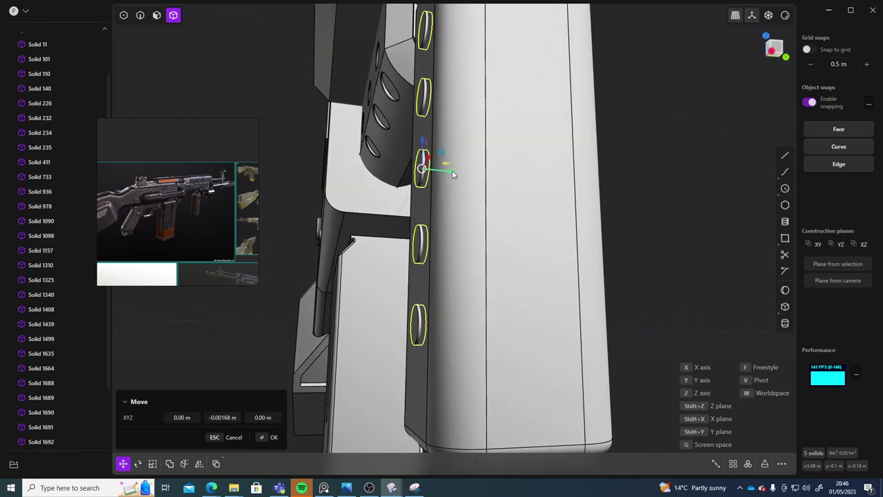
drag(452, 171, 452, 171)
right_click(641, 200)
click(671, 293)
Step: Subtract the rows of discs on both sides from the foregrip with a Boolean operation
middle_drag(675, 304, 454, 338)
click(453, 338)
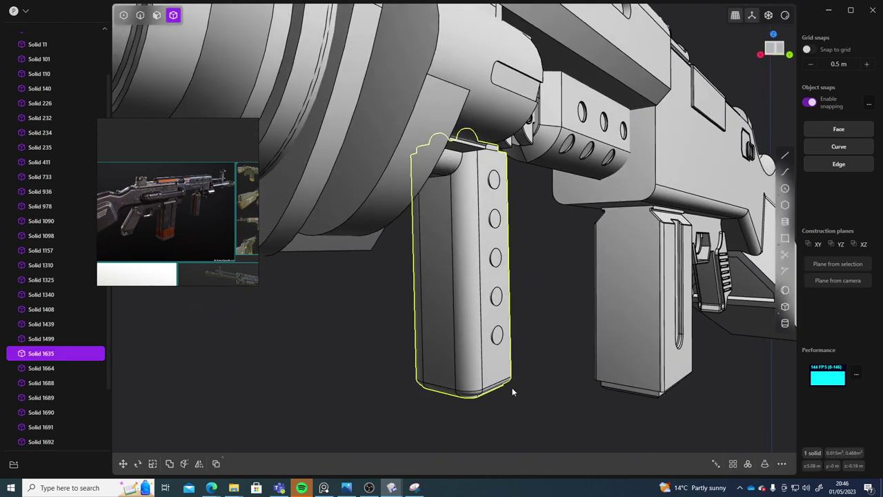
middle_drag(512, 388, 504, 388)
key(q)
click(486, 179)
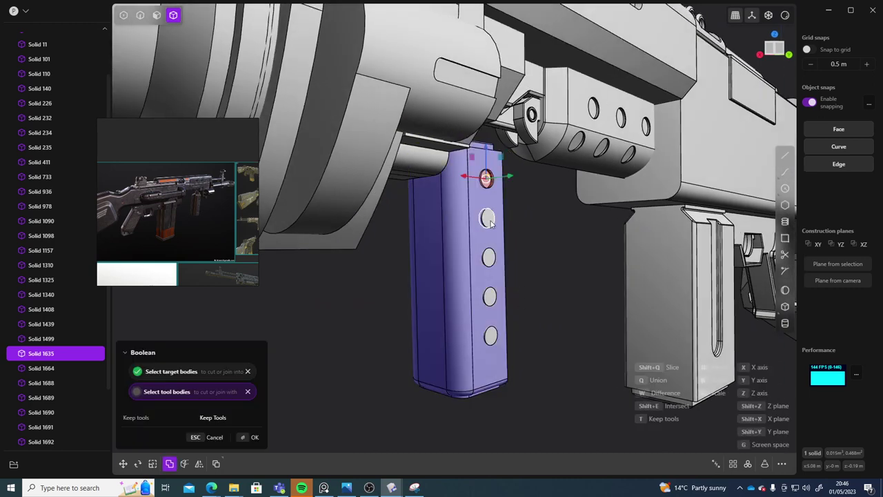
middle_drag(493, 336, 573, 369)
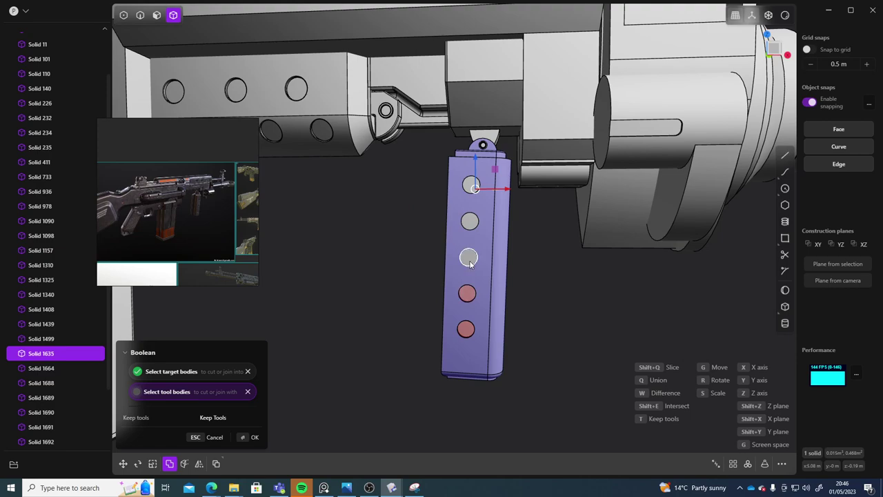
key(Return)
Step: Compare the whole rifle model with the receiver and magazine area of the reference image
middle_drag(597, 314, 474, 382)
scroll(632, 367, down, 5)
click(474, 381)
scroll(476, 379, down, 8)
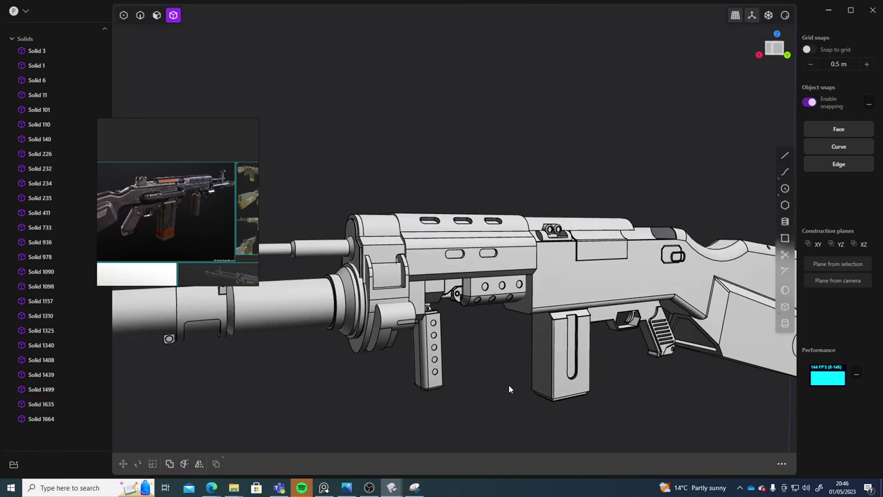
middle_drag(512, 358, 486, 373)
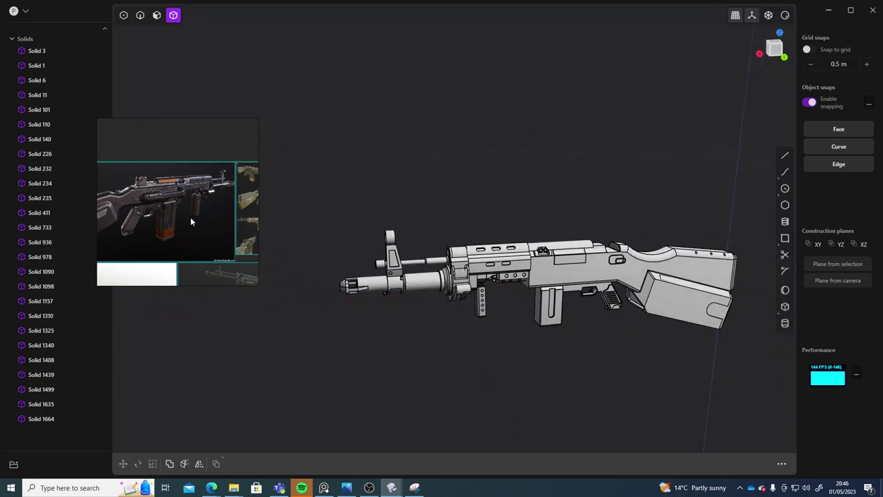
middle_drag(193, 217, 198, 237)
scroll(166, 242, up, 6)
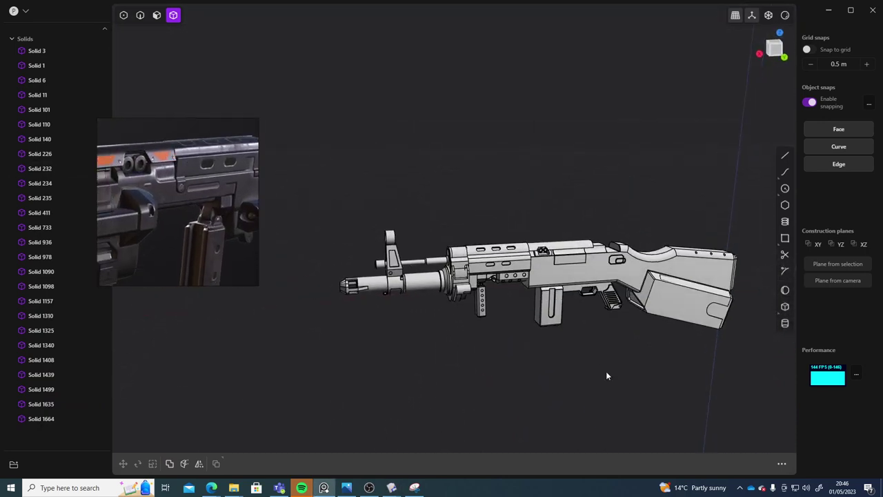
middle_drag(607, 375, 488, 343)
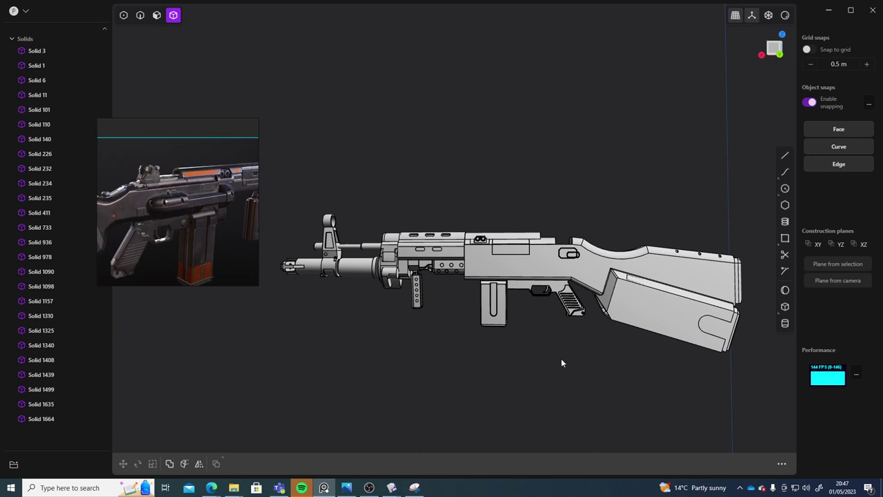
Step: Chamfer the outer edges of the receiver's front face above the magazine by about 0.035 m
middle_drag(561, 363, 397, 355)
click(390, 324)
key(f)
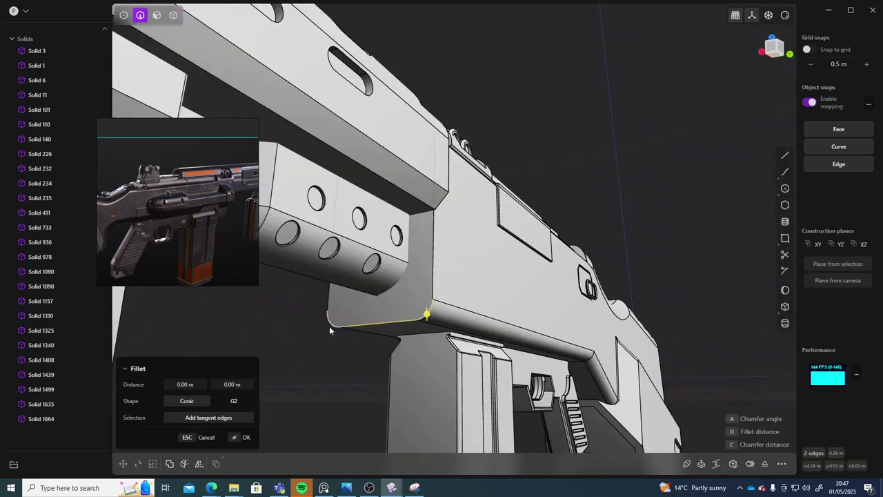
drag(330, 326, 332, 309)
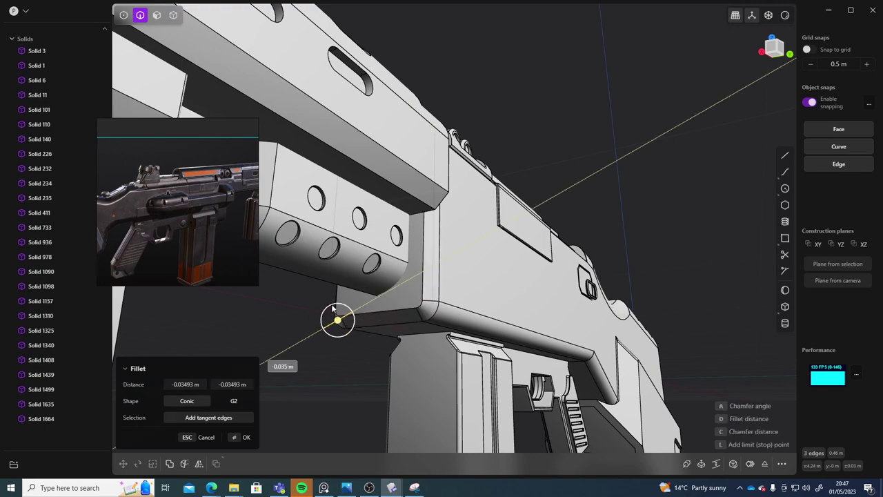
middle_drag(332, 309, 432, 322)
drag(424, 308, 446, 341)
key(Return)
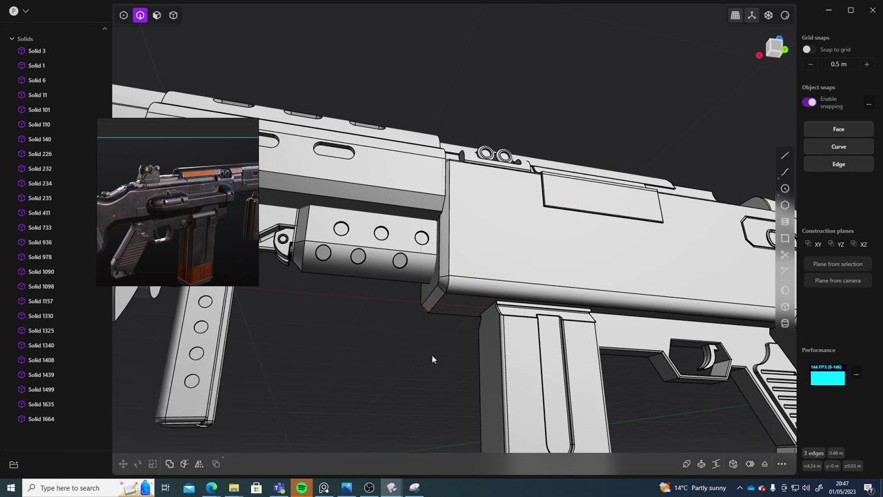
Step: Examine the shape of the receiver's side housing above the magazine in the different reference images
middle_drag(403, 386, 452, 346)
scroll(408, 356, down, 5)
scroll(476, 352, down, 6)
middle_drag(507, 362, 423, 267)
scroll(483, 327, up, 6)
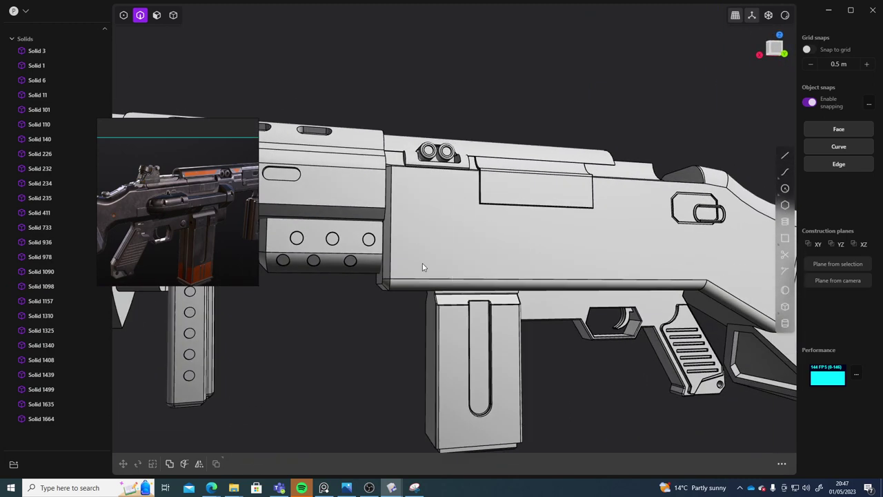
scroll(144, 225, down, 3)
middle_drag(144, 224, 192, 198)
scroll(190, 193, down, 5)
scroll(174, 207, up, 7)
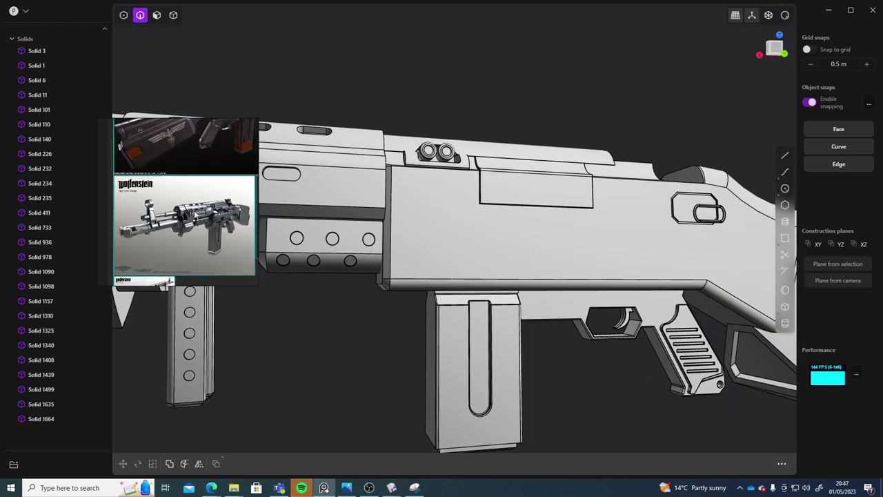
scroll(183, 240, up, 4)
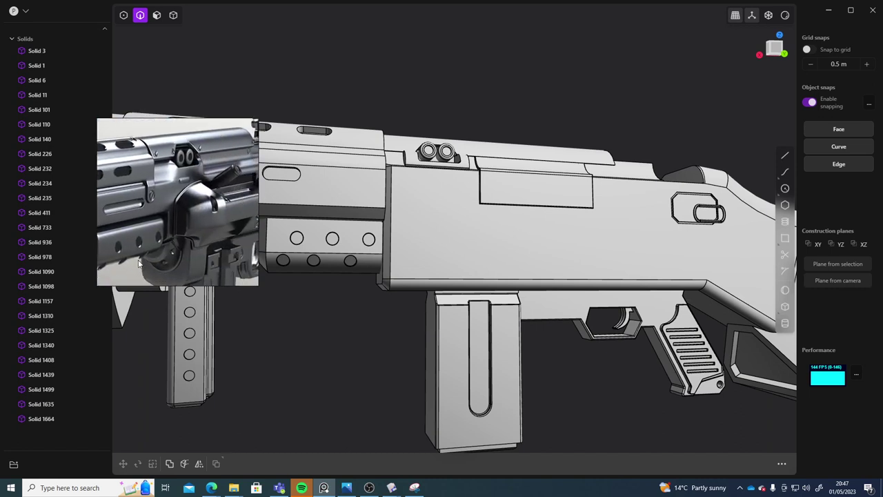
middle_drag(143, 252, 120, 253)
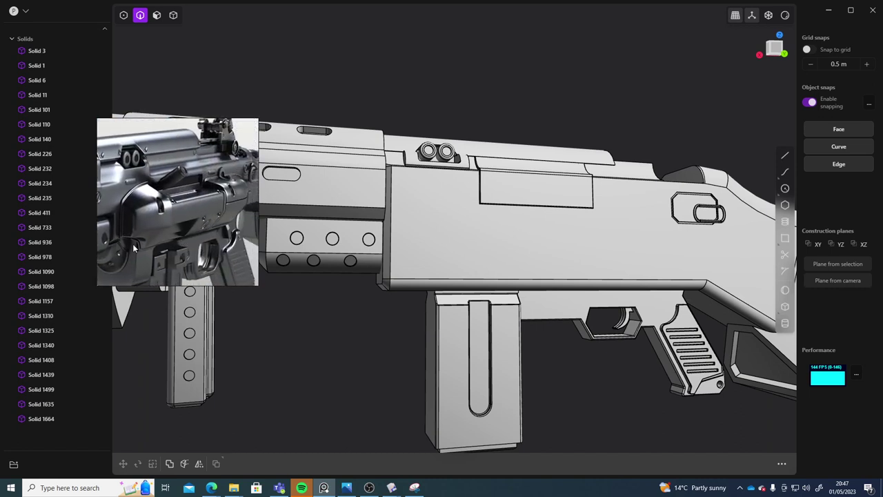
scroll(167, 237, down, 4)
scroll(185, 228, up, 5)
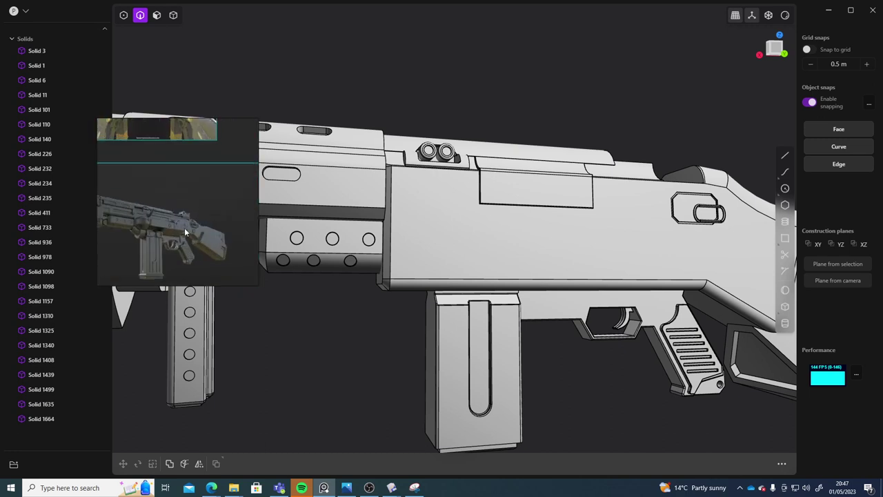
middle_drag(217, 256, 145, 223)
scroll(181, 226, up, 3)
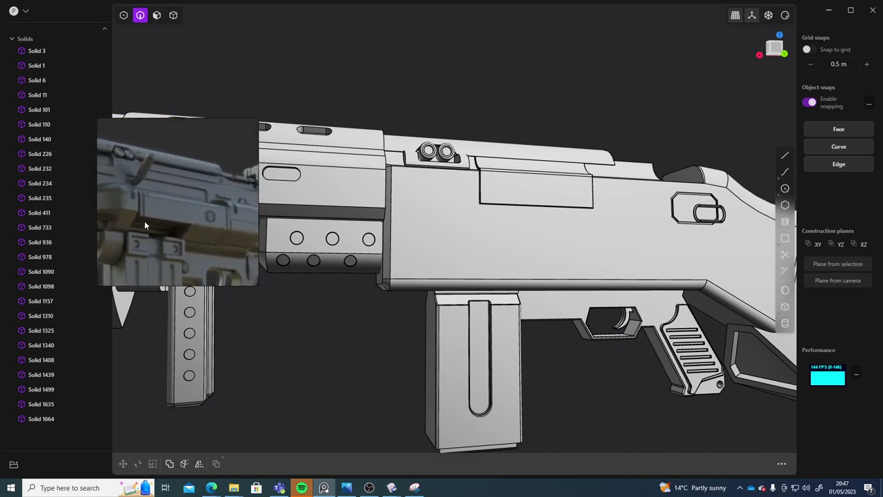
scroll(178, 230, down, 4)
scroll(163, 248, up, 3)
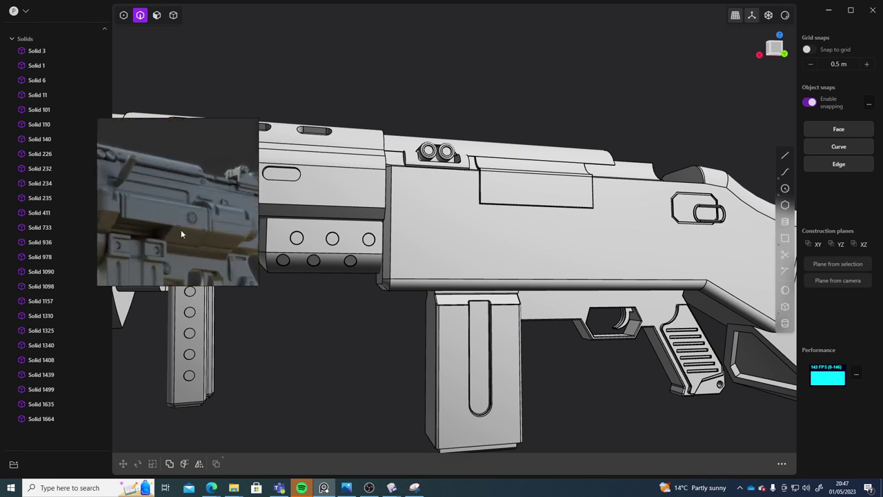
scroll(620, 333, down, 5)
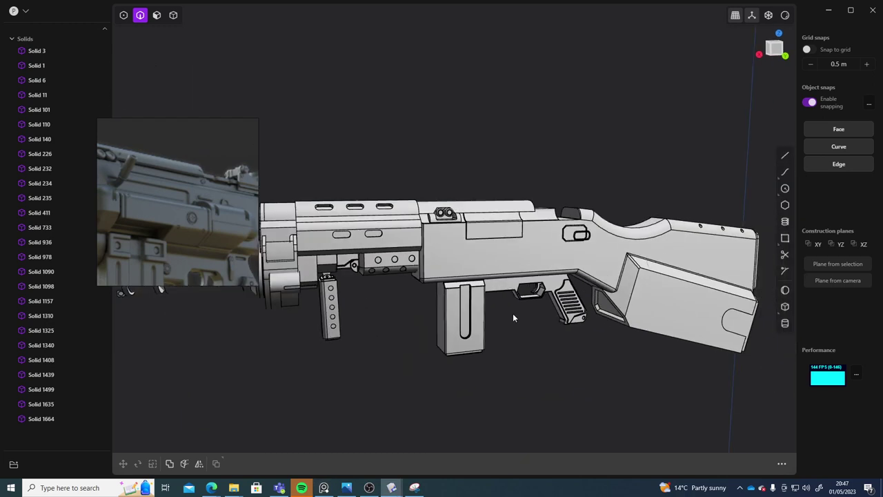
Step: Draw a rectangle on the receiver's side face above the magazine, reaching down to the rounded lower edge
click(774, 46)
scroll(480, 212, down, 5)
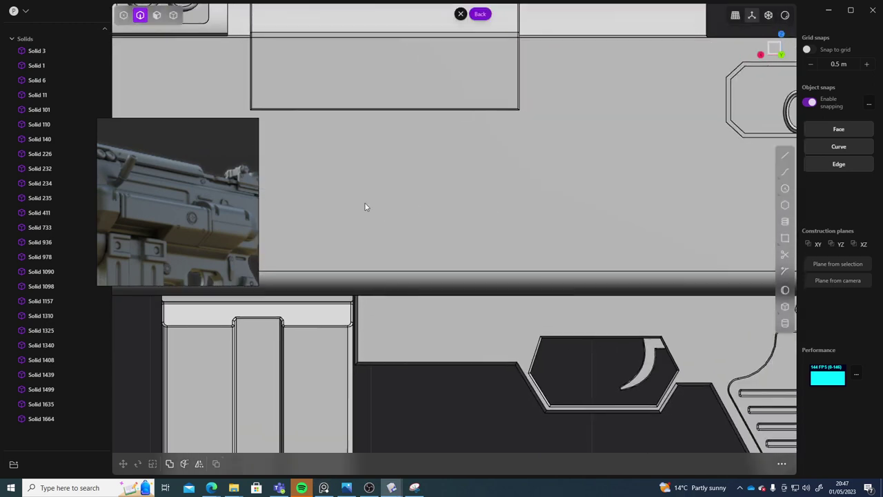
scroll(487, 214, up, 3)
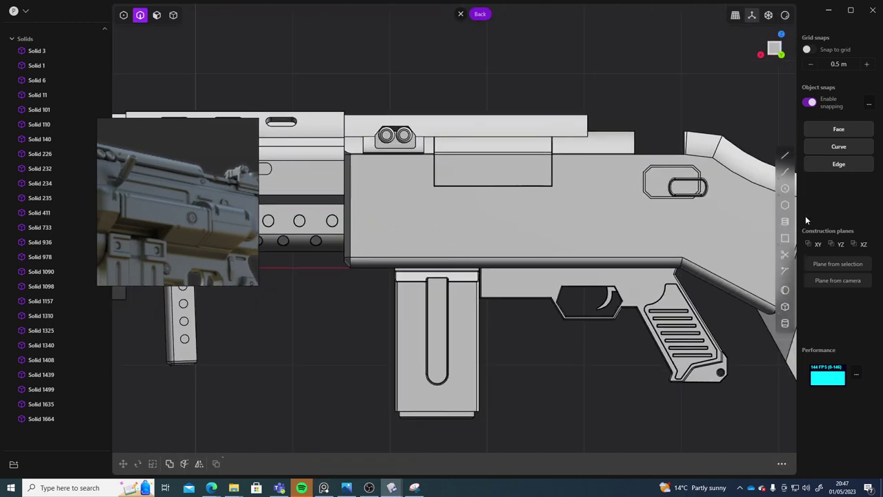
click(402, 200)
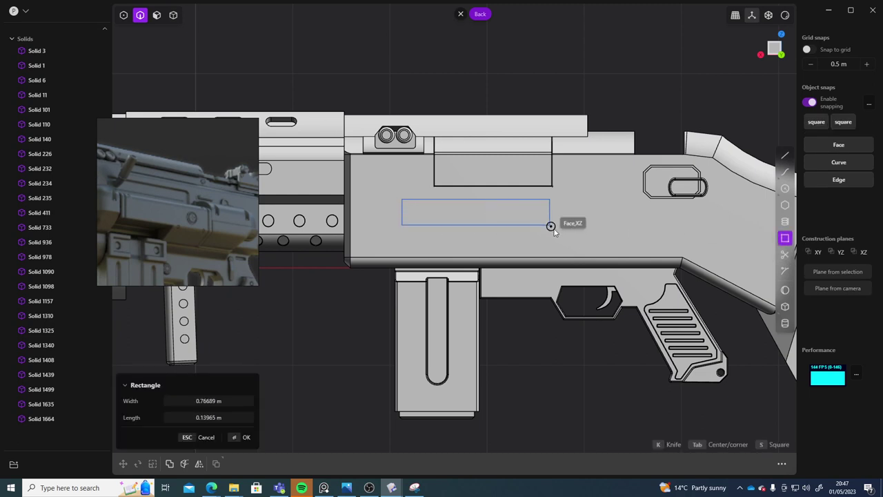
click(578, 257)
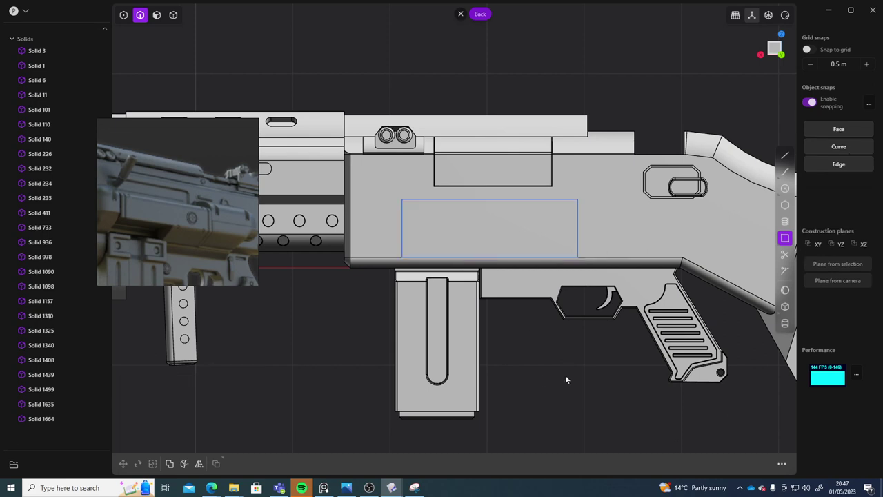
Step: Extrude the rectangle on the receiver's side outward by about 0.13 m as a separate box
scroll(552, 374, down, 5)
middle_drag(538, 372, 575, 372)
key(3)
scroll(497, 309, up, 5)
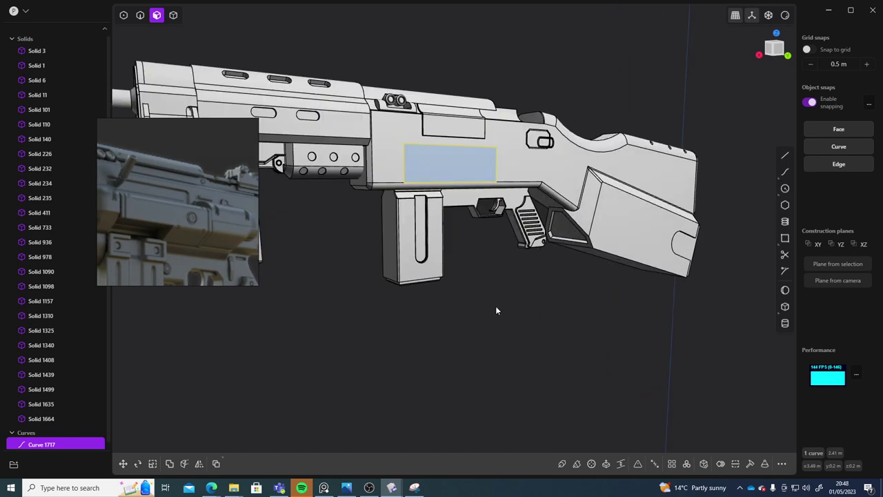
middle_drag(497, 310, 491, 290)
scroll(490, 290, up, 5)
click(451, 159)
key(e)
middle_drag(418, 159, 440, 174)
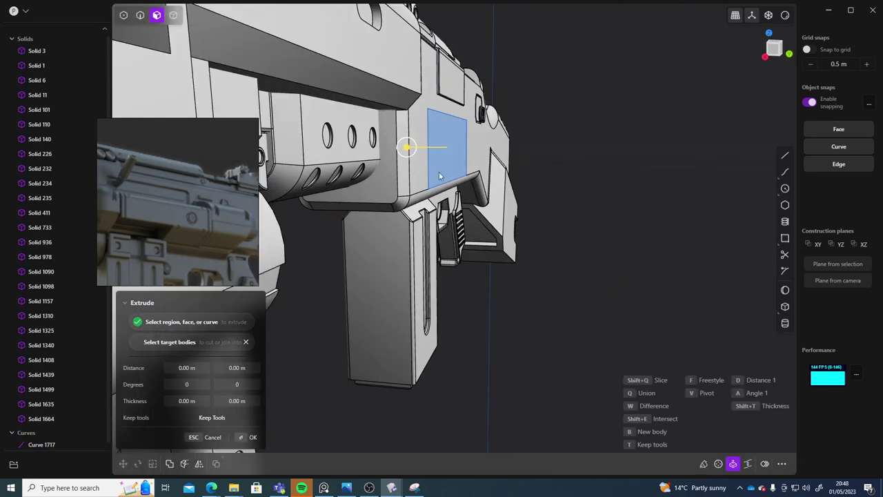
drag(408, 146, 405, 148)
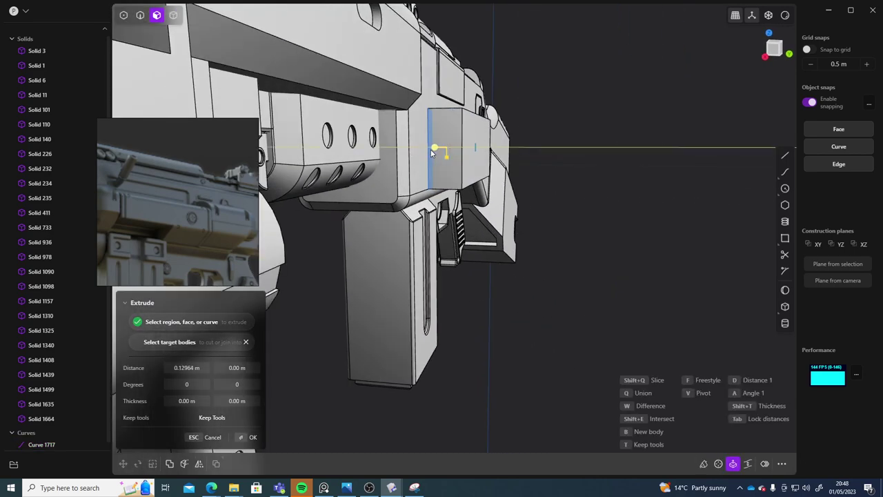
right_click(614, 191)
middle_drag(613, 191, 612, 214)
Step: Hide the receiver and stock solids so the new side box stands free for editing
middle_drag(813, 90, 578, 227)
scroll(465, 170, down, 4)
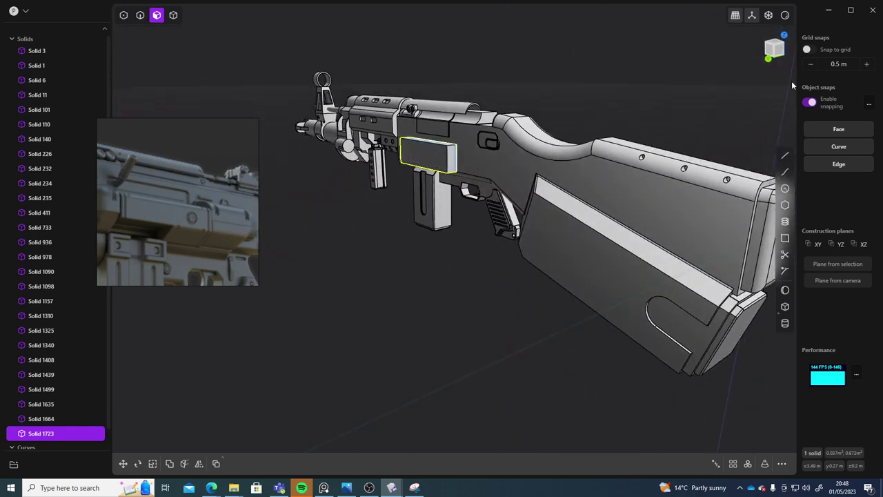
key(4)
click(515, 343)
click(568, 271)
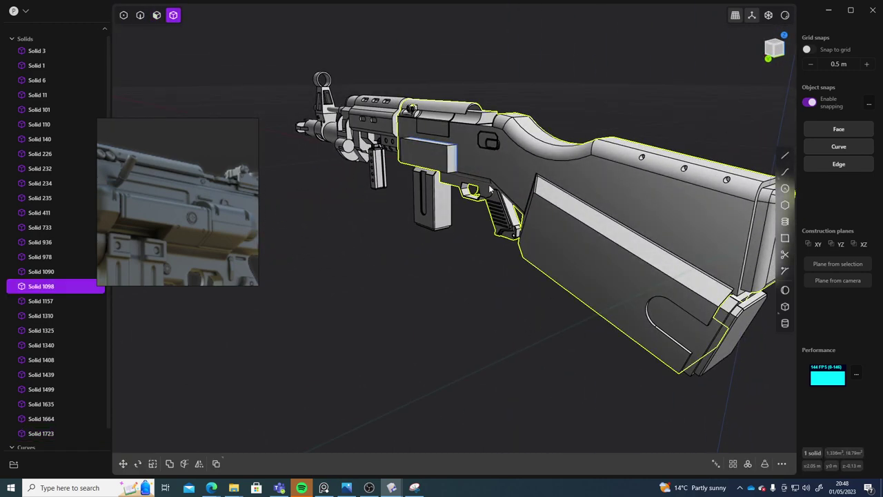
click(73, 287)
middle_drag(386, 324, 650, 282)
click(651, 281)
click(73, 80)
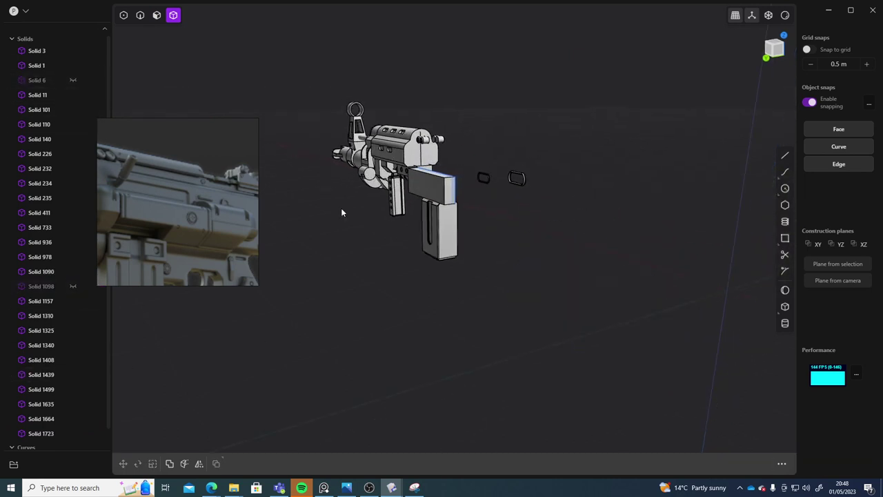
Step: In the left view, draw a horizontal line about 0.36 m long across the side box's upper part
middle_drag(341, 208, 470, 298)
click(777, 52)
shift+middle_drag(353, 228, 529, 297)
scroll(402, 200, down, 3)
scroll(402, 200, up, 8)
scroll(418, 206, up, 1)
shift+middle_drag(443, 263, 434, 245)
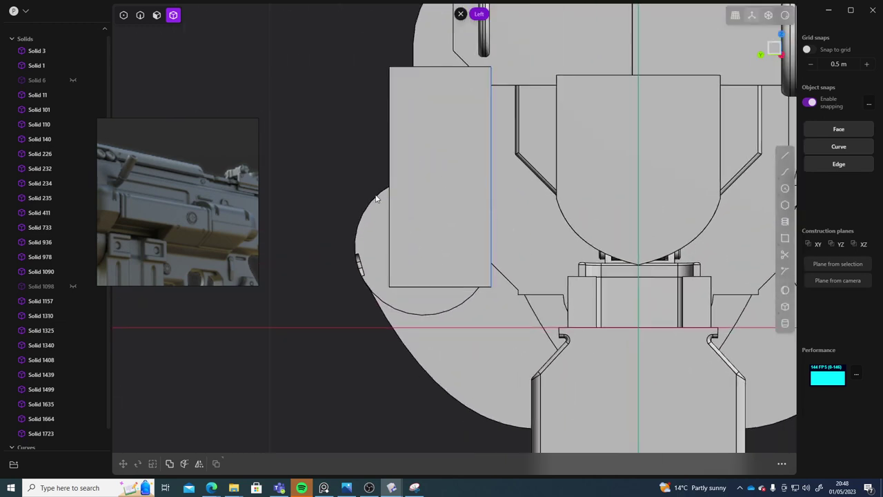
click(783, 155)
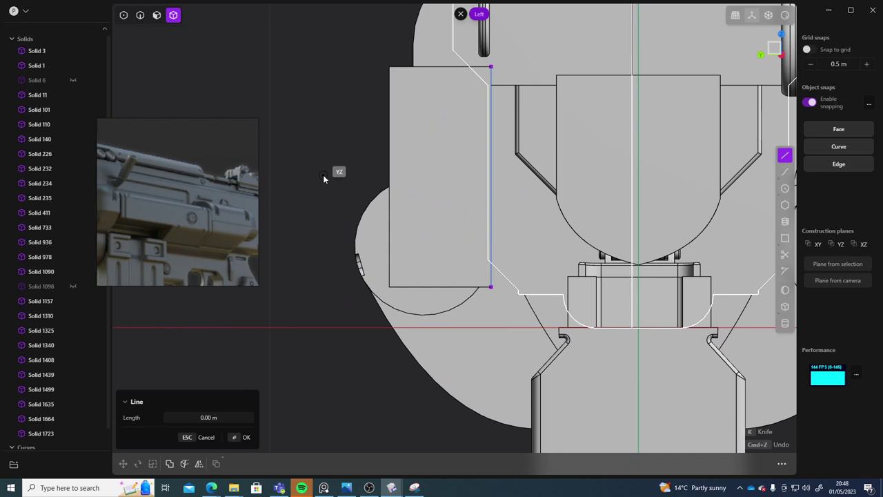
click(332, 124)
click(598, 125)
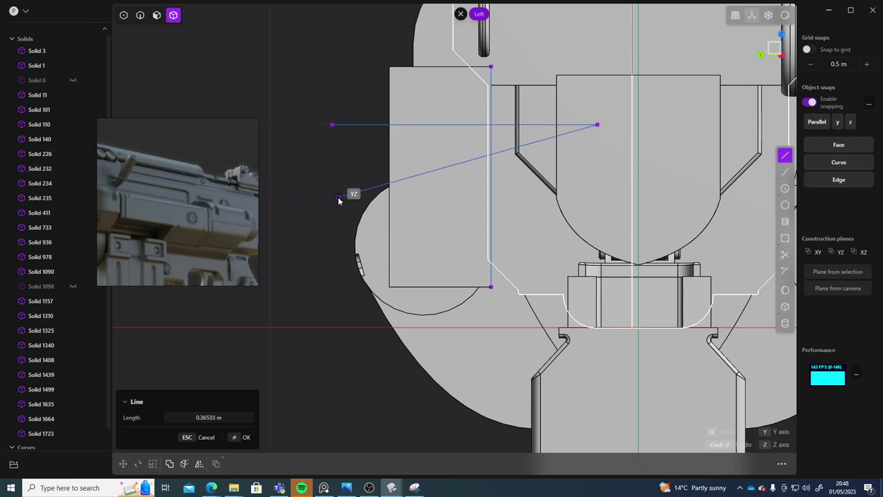
key(Escape)
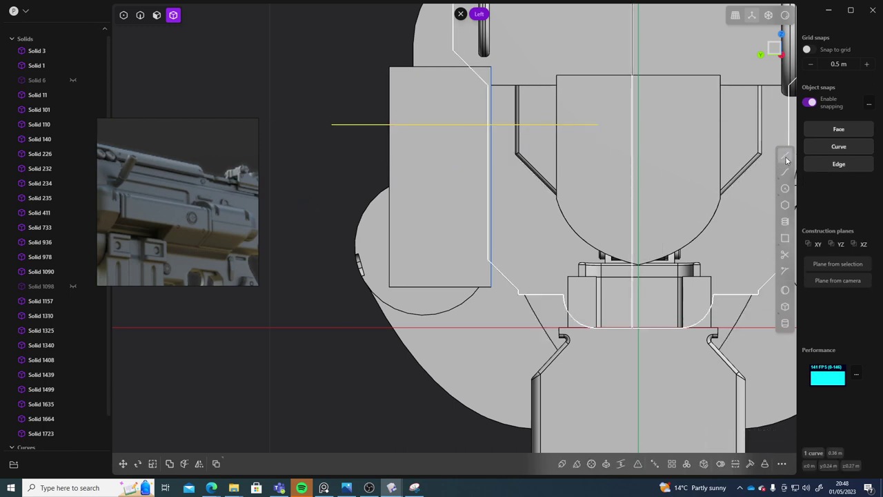
Step: Draw a slanted line about 0.35 m long from outside the box down through its lower inner corner
click(785, 157)
click(325, 195)
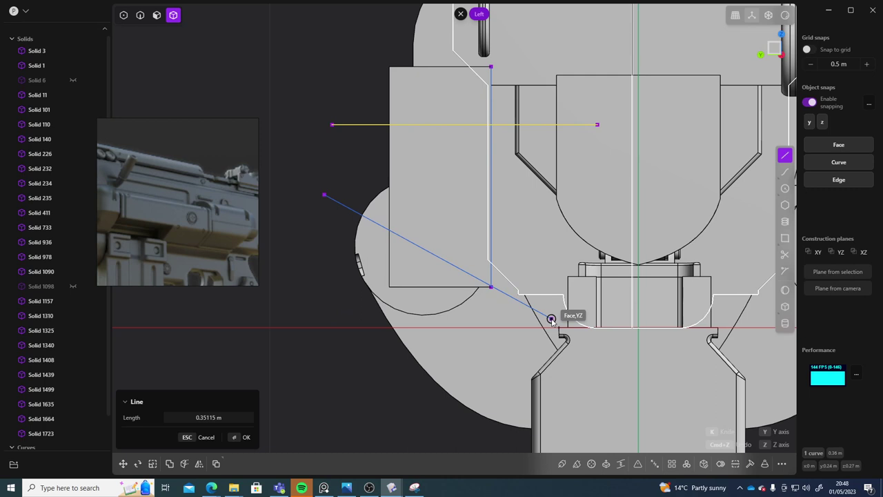
click(551, 320)
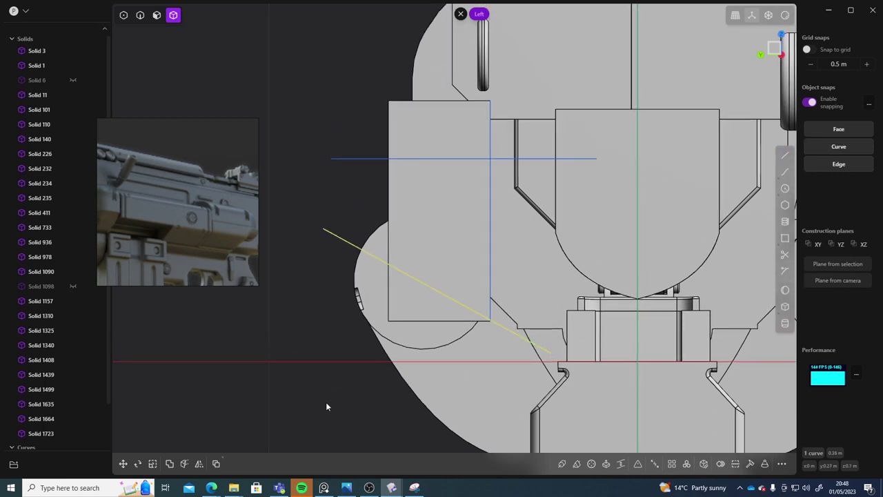
Step: Cut the side box with the horizontal and slanted lines
click(429, 187)
key(ctrl+x)
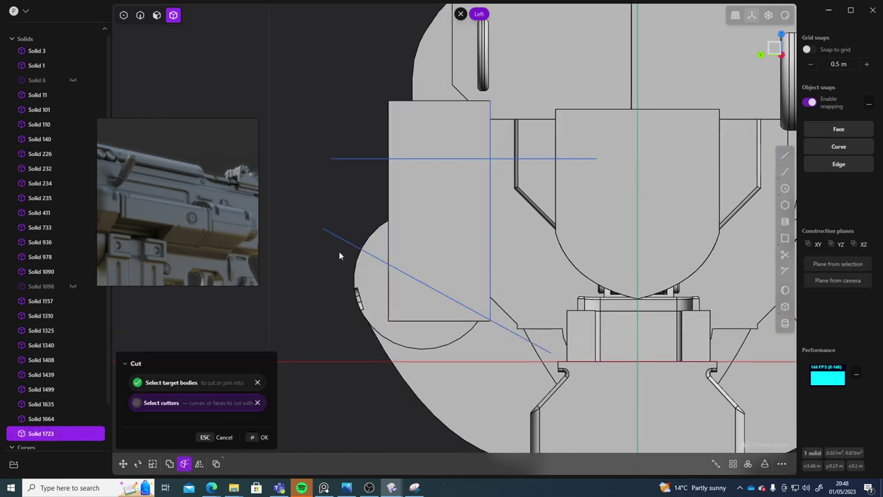
click(331, 234)
click(347, 159)
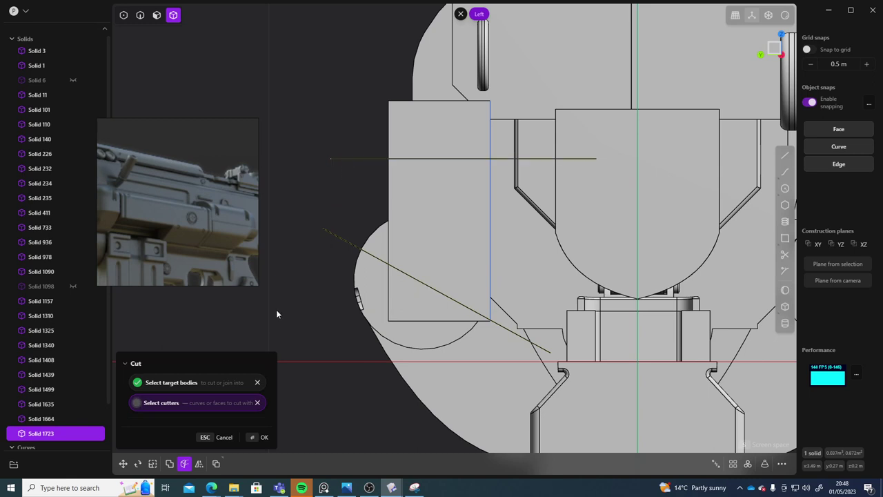
key(Return)
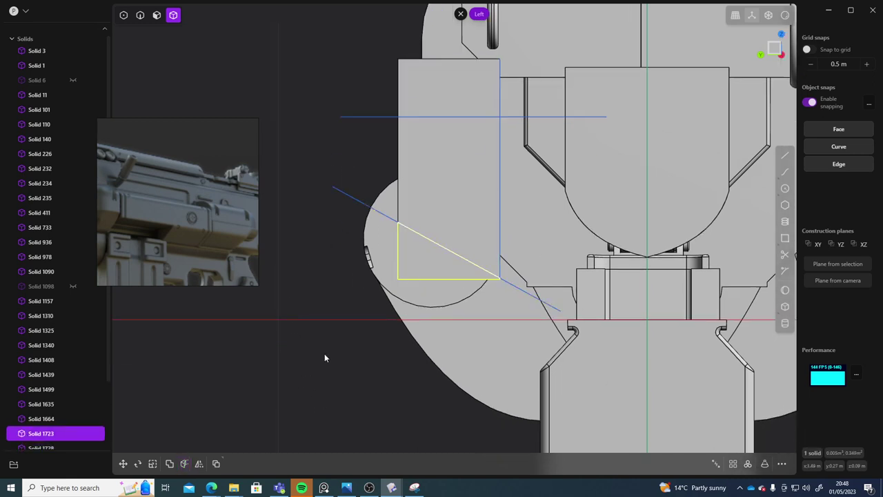
Step: Delete the wedge cut from the box's underside and the three leftover sketch curves
click(335, 341)
scroll(73, 387, down, 3)
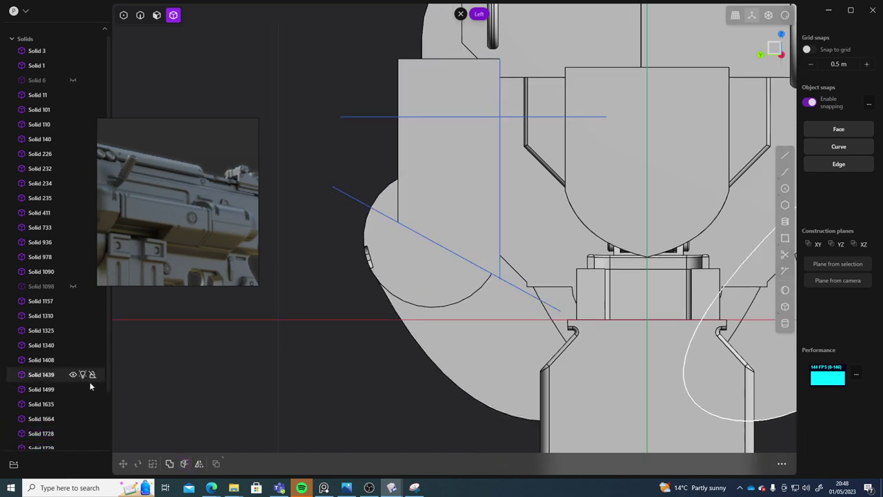
click(42, 441)
shift+click(47, 412)
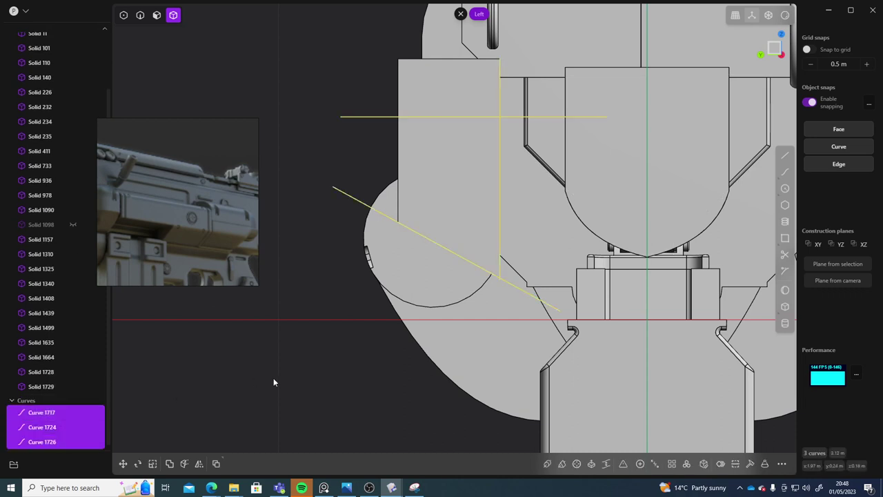
key(Delete)
Step: Remove the piece above the horizontal cut and show the hidden receiver and stock solids again
middle_drag(308, 373, 563, 389)
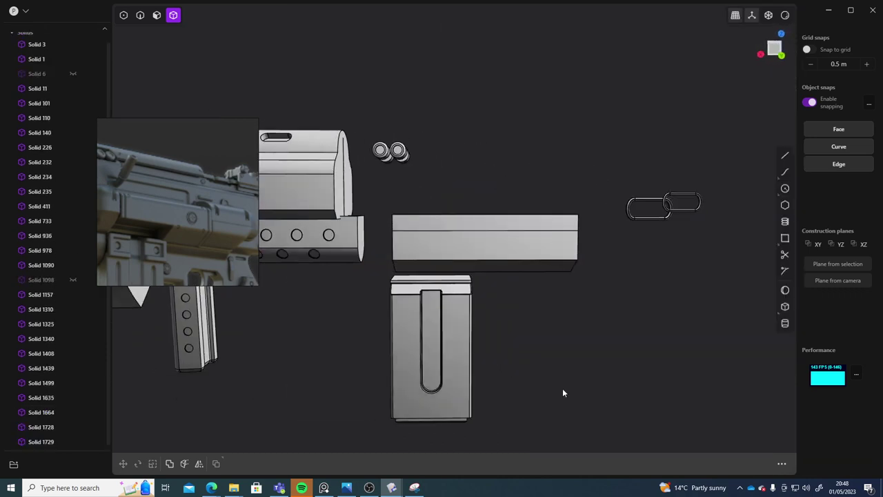
click(73, 279)
middle_drag(644, 374, 489, 418)
scroll(460, 393, down, 5)
scroll(503, 380, up, 5)
scroll(500, 396, up, 5)
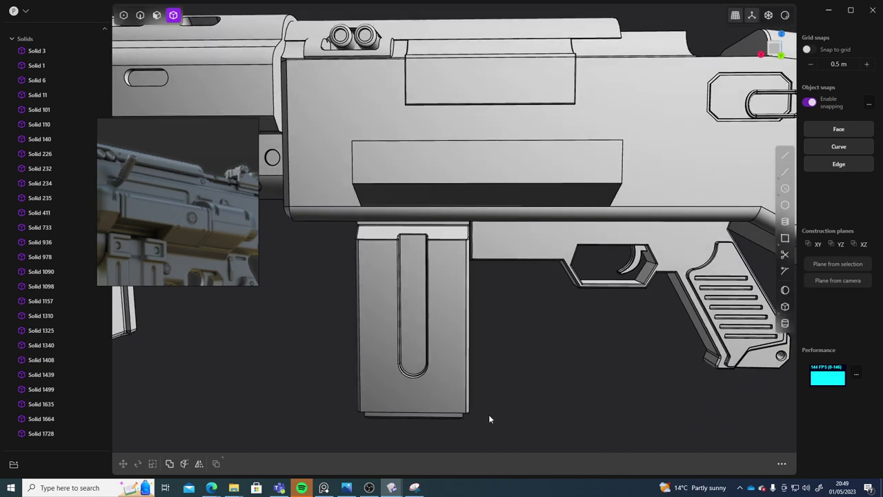
Step: In the back view, draw an L-shaped line about 0.85 m long along the housing's bevel edge and straight down behind the magazine
click(776, 53)
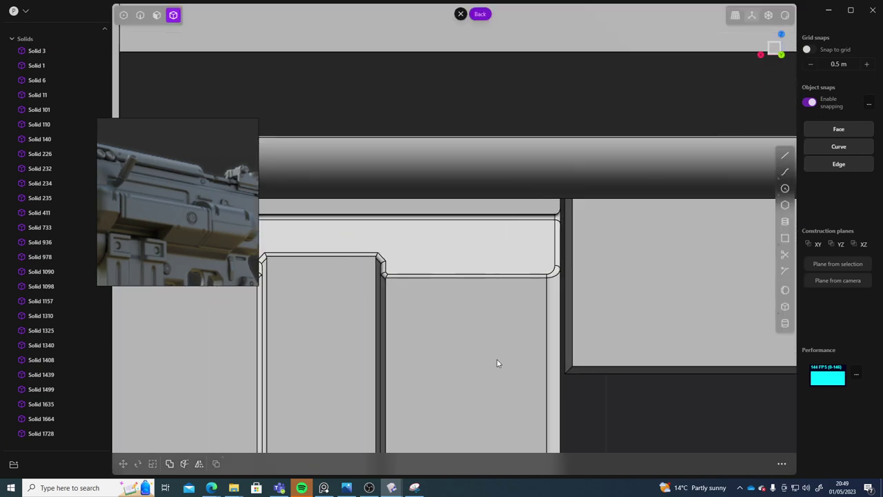
scroll(497, 359, down, 5)
scroll(603, 370, up, 5)
shift+middle_drag(782, 415, 601, 338)
click(784, 157)
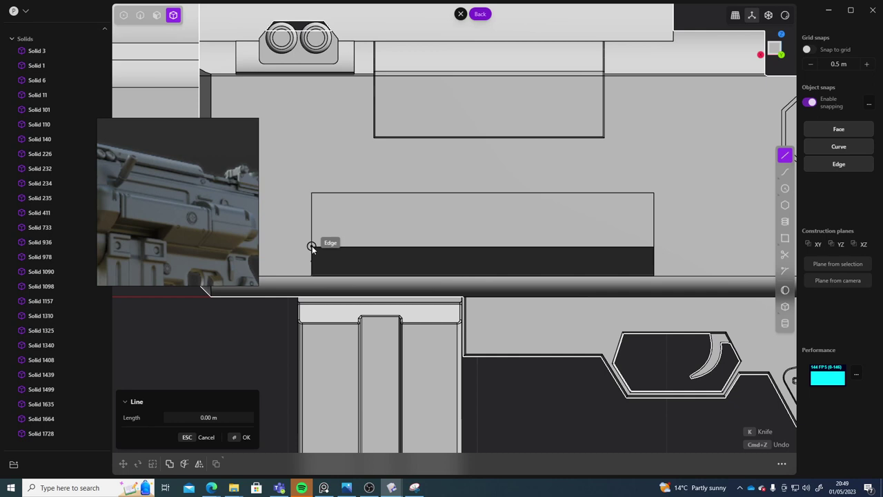
click(312, 247)
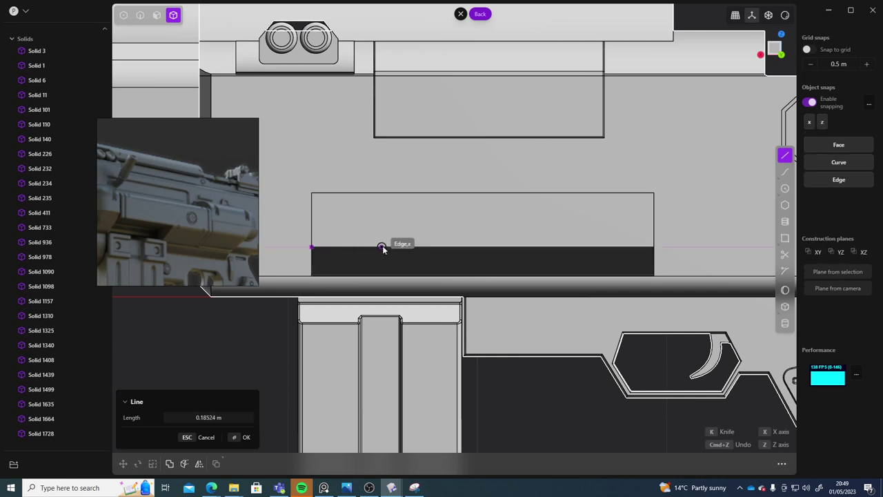
click(502, 247)
click(501, 378)
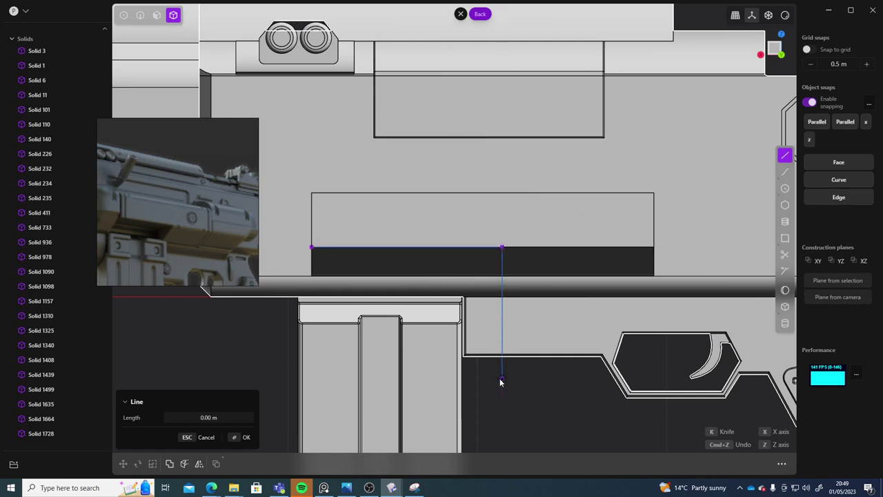
key(Return)
Step: Cut the side housing with the L-shaped line
scroll(522, 346, down, 6)
scroll(522, 350, up, 5)
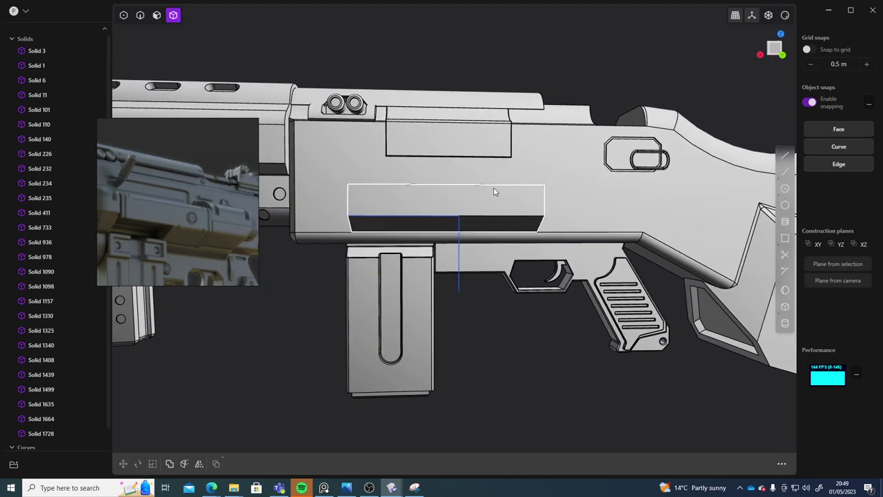
click(494, 190)
key(c)
click(459, 284)
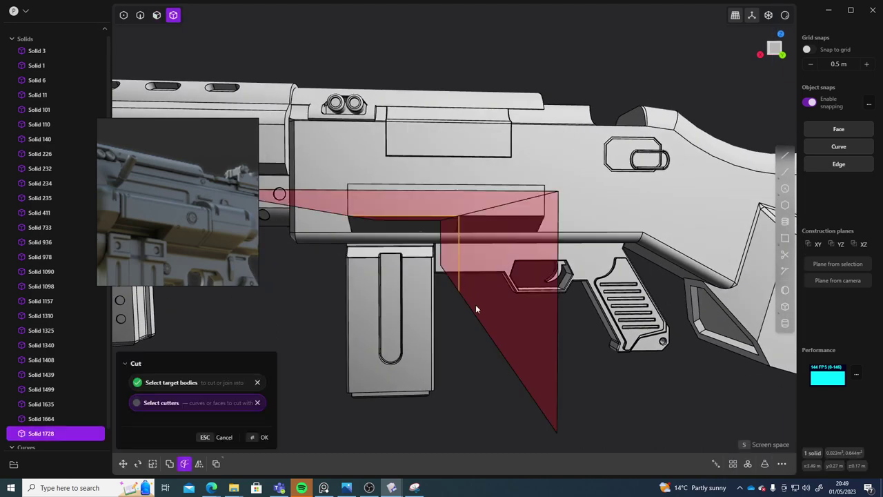
key(Return)
Step: Delete the housing's cut-off lower front piece and the L-shaped cutting curve
middle_drag(485, 390, 549, 394)
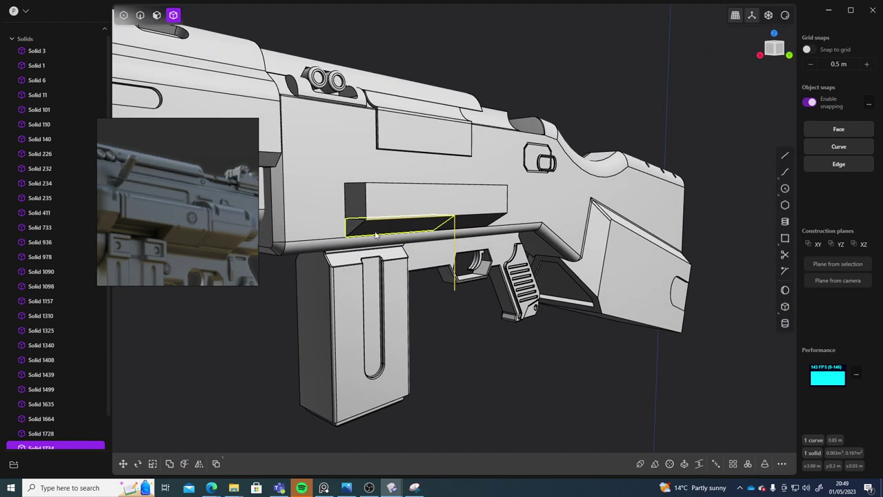
key(Delete)
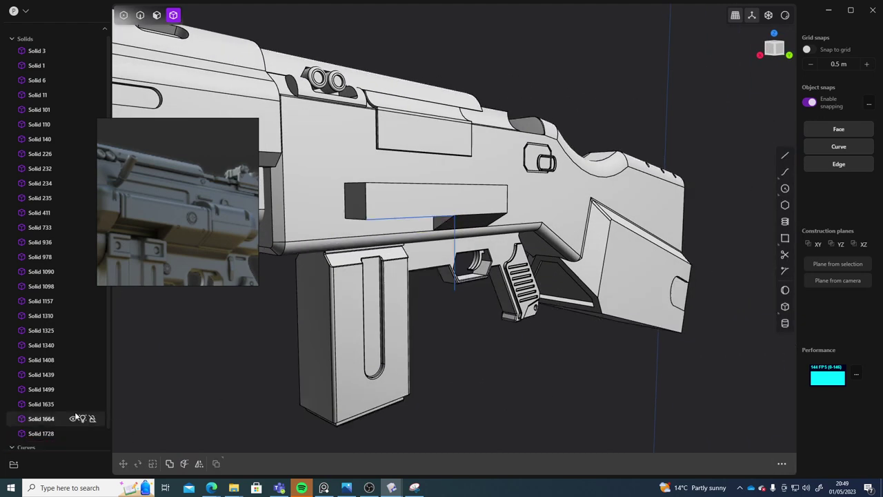
scroll(69, 417, down, 1)
click(42, 441)
key(Delete)
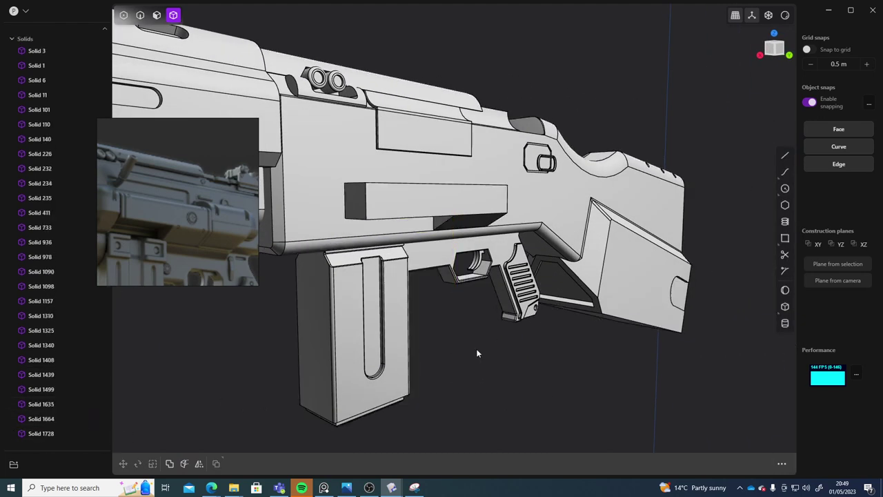
Step: Offset the front face of the housing's lower rear block inward by about 0.09 m
scroll(476, 351, up, 5)
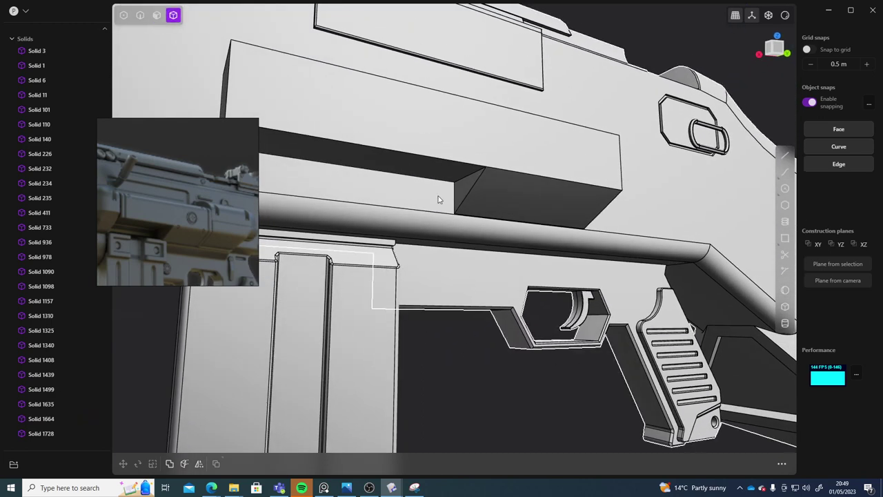
key(3)
click(466, 189)
drag(442, 183, 477, 191)
middle_drag(477, 193, 448, 270)
scroll(476, 286, down, 5)
middle_drag(508, 293, 426, 305)
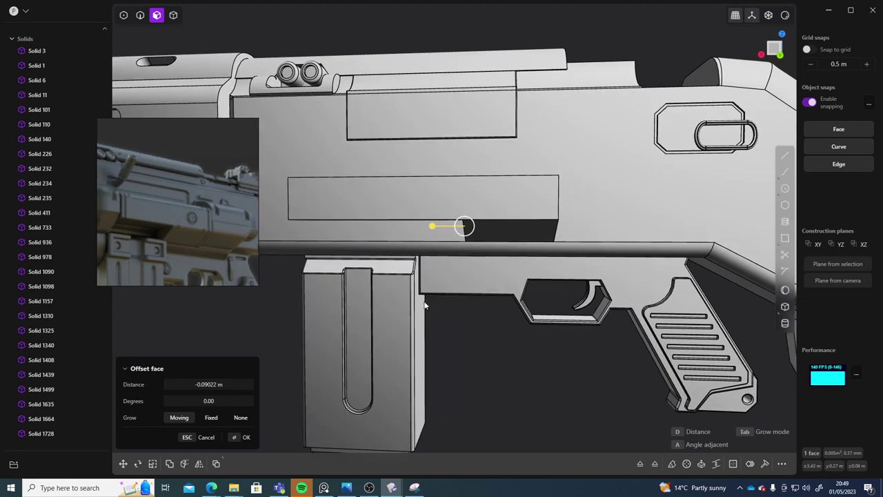
Step: Fillet the upper outer long edge of the side housing
middle_drag(497, 354, 560, 372)
scroll(563, 349, up, 5)
key(2)
click(429, 198)
middle_drag(429, 199, 441, 227)
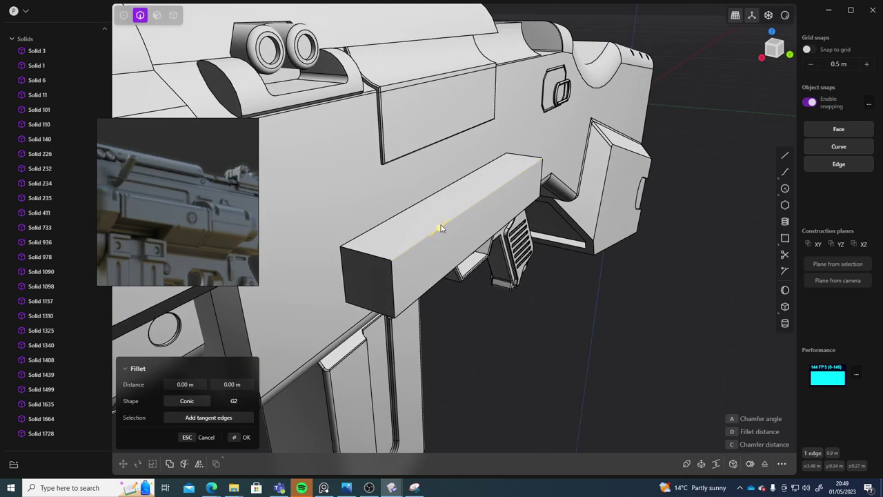
drag(440, 227, 461, 220)
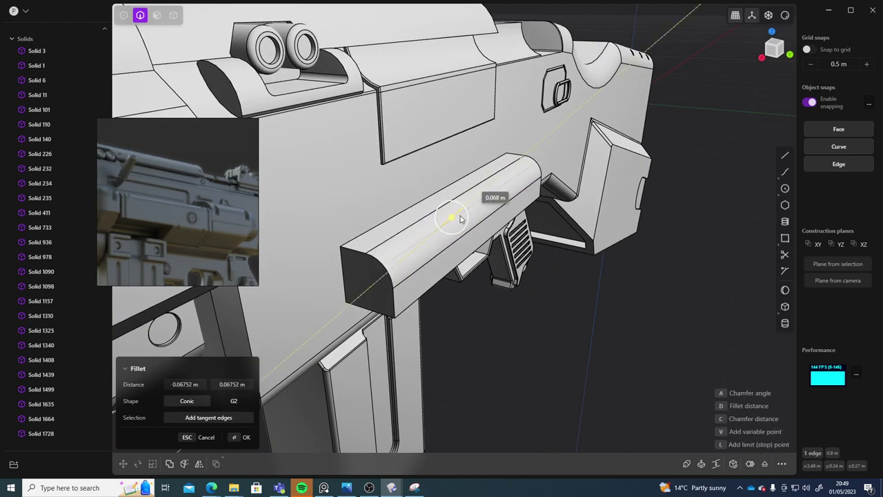
middle_drag(521, 323, 549, 291)
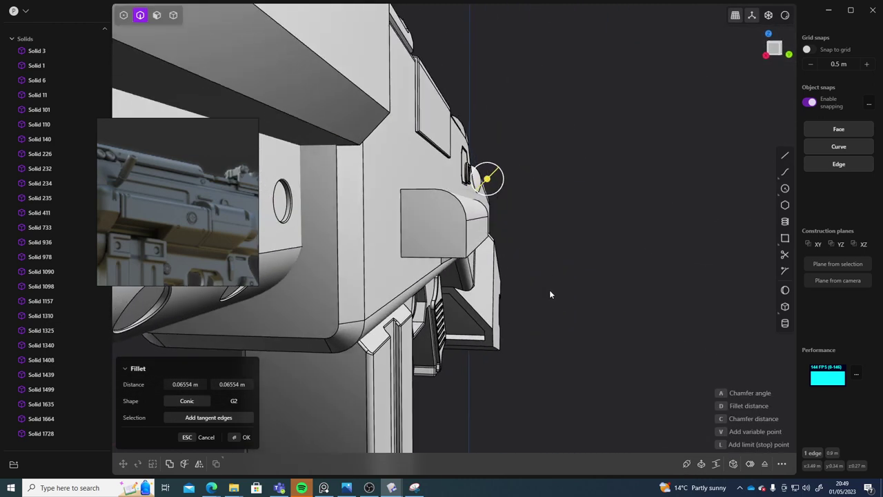
drag(487, 182, 484, 186)
right_click(622, 219)
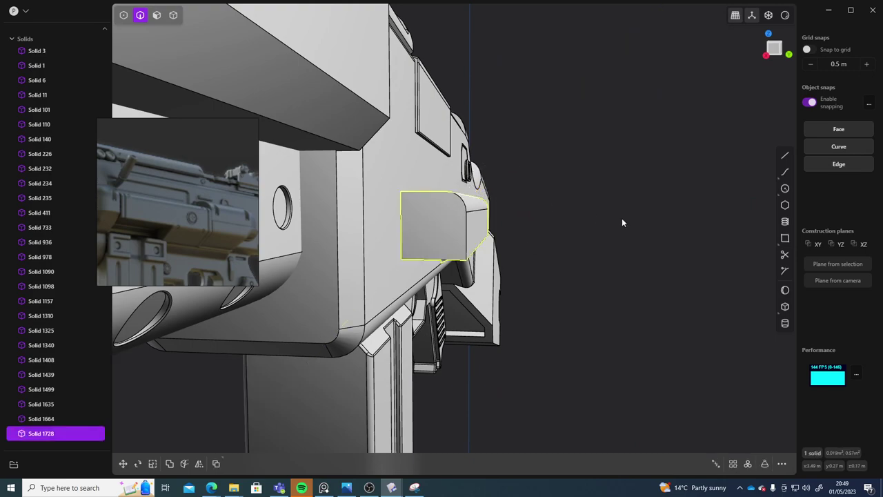
middle_drag(622, 220, 546, 200)
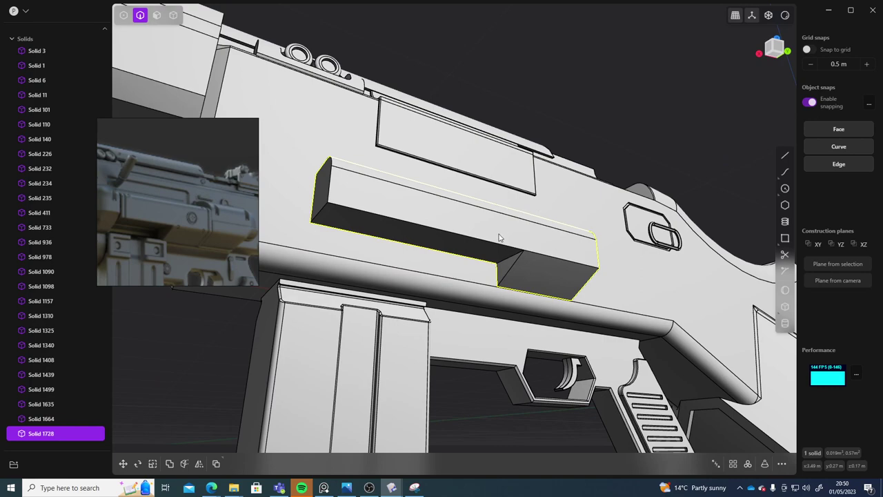
Step: Offset the long outer face of the side housing inward by about 0.054 m
mouse_move(500, 237)
middle_down()
mouse_move(479, 231)
mouse_move(474, 239)
mouse_move(558, 354)
mouse_move(646, 393)
mouse_move(514, 294)
mouse_move(491, 315)
mouse_move(641, 328)
mouse_move(649, 347)
mouse_move(709, 343)
mouse_move(553, 276)
mouse_move(505, 239)
middle_up()
scroll(474, 238, down, 3)
click(647, 393)
scroll(709, 343, up, 5)
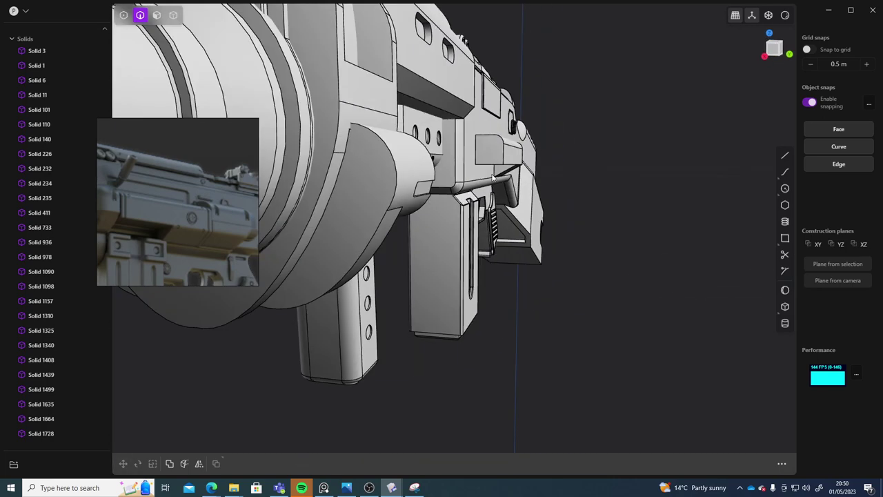
scroll(493, 178, up, 4)
shift+middle_drag(493, 178, 467, 270)
click(449, 228)
middle_drag(449, 228, 481, 229)
drag(482, 228, 467, 229)
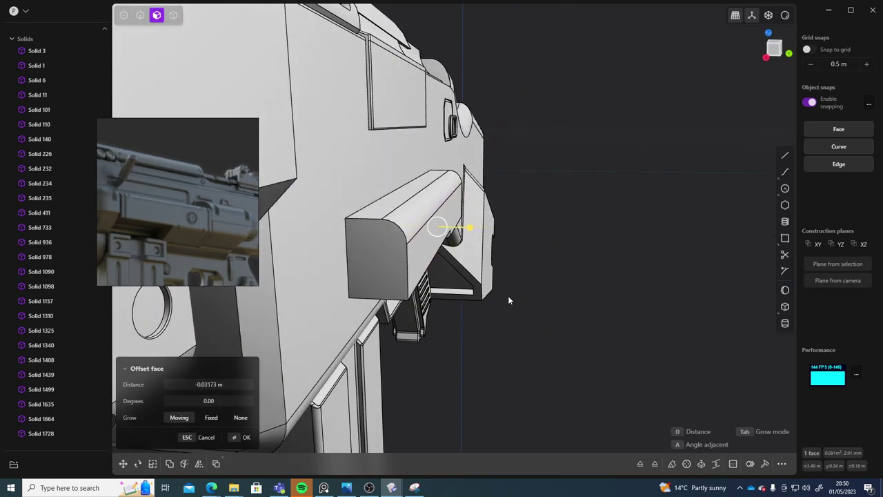
middle_drag(509, 300, 469, 227)
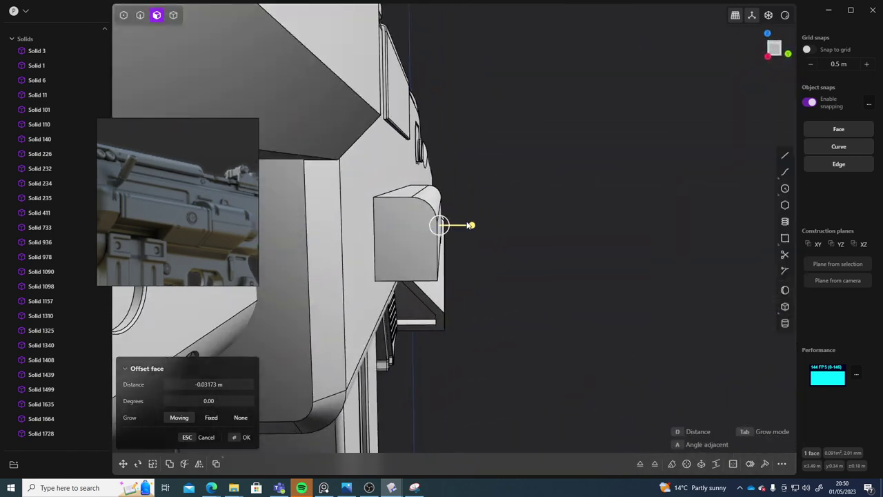
drag(461, 226, 458, 225)
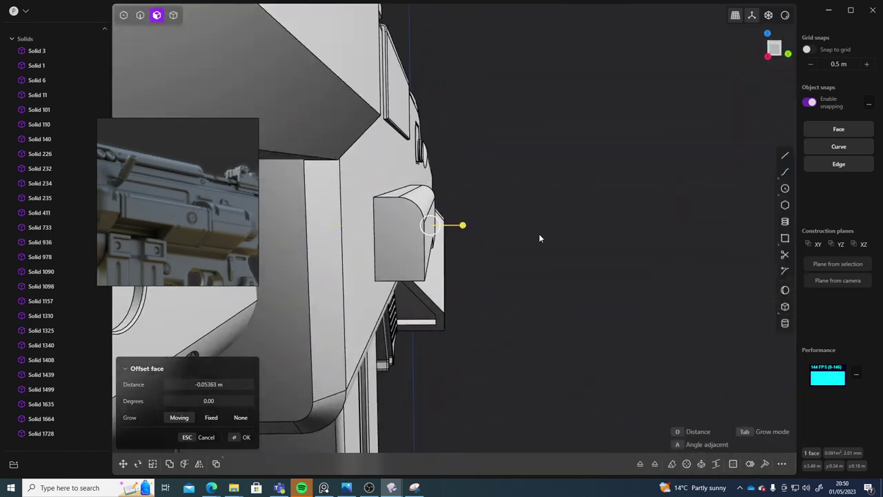
key(Return)
Step: Extrude the rear end face of the side housing backward by about 0.2 m
middle_drag(622, 290, 489, 275)
click(603, 305)
scroll(551, 340, down, 5)
scroll(489, 279, up, 10)
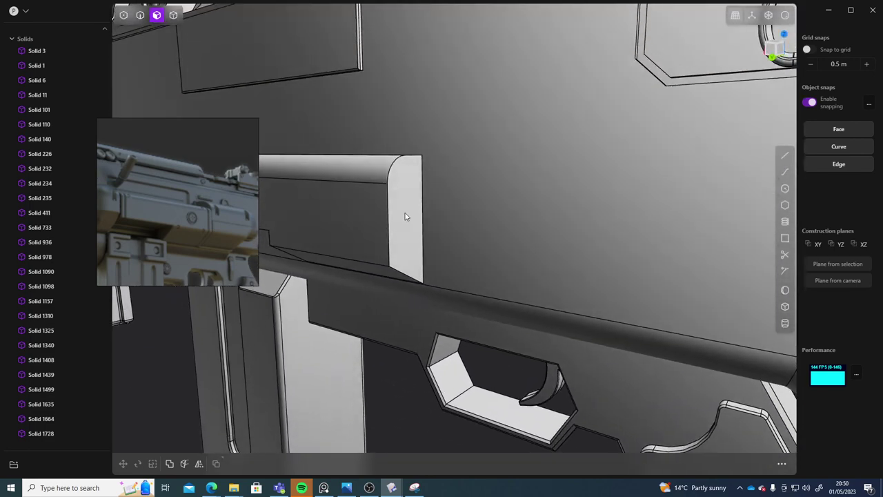
click(406, 217)
middle_drag(422, 235, 494, 252)
key(e)
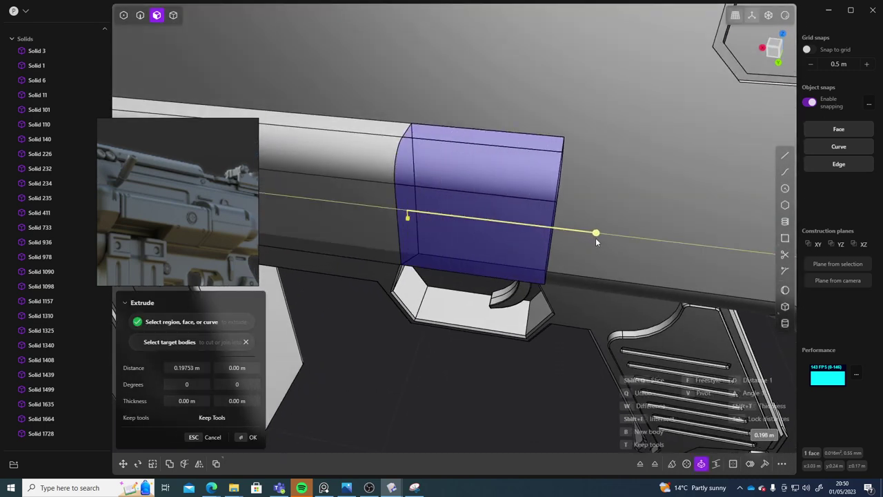
click(597, 237)
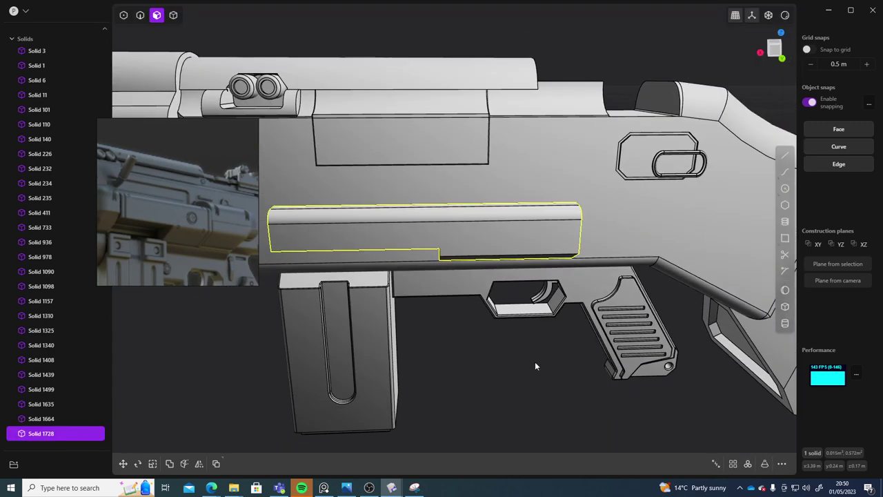
Step: Draw a vertical line about 0.89 m long across the rear part of the side housing, above the front of the trigger guard
middle_drag(535, 366, 487, 363)
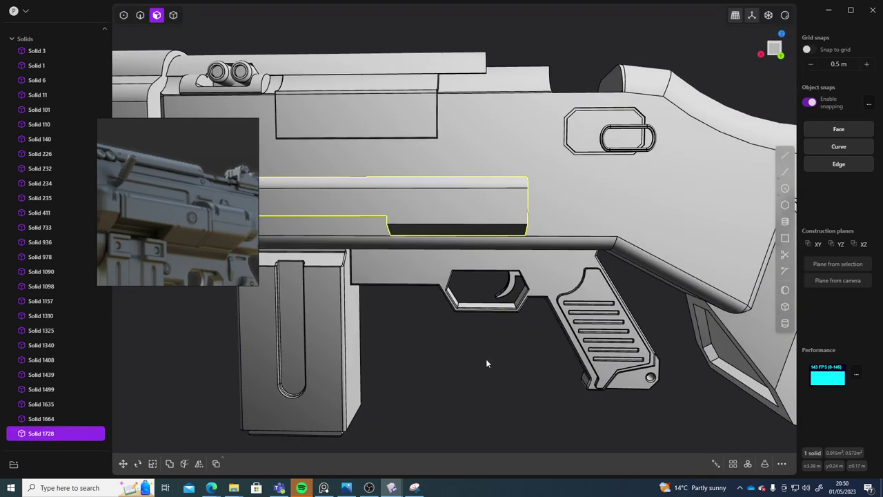
click(772, 54)
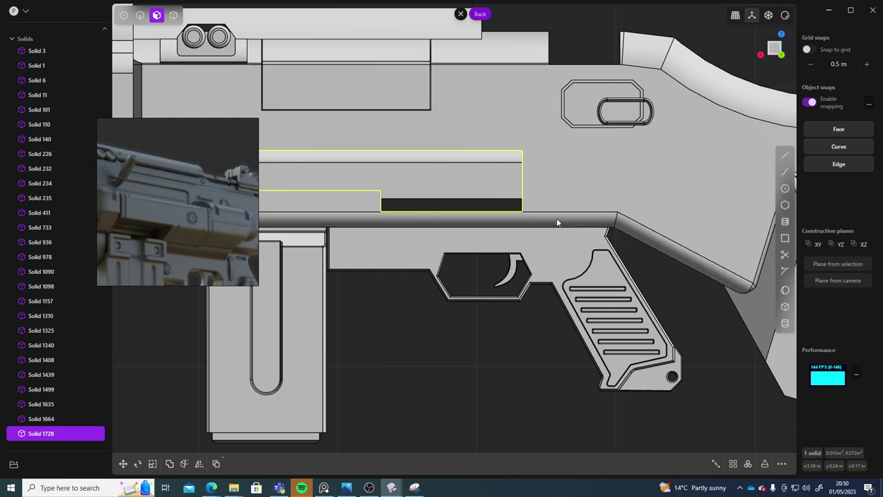
shift+middle_drag(558, 222, 538, 223)
click(785, 156)
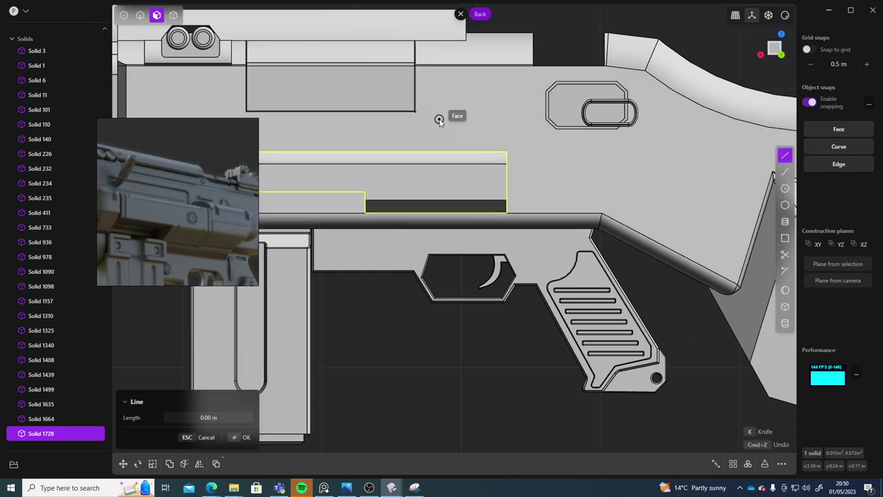
click(438, 113)
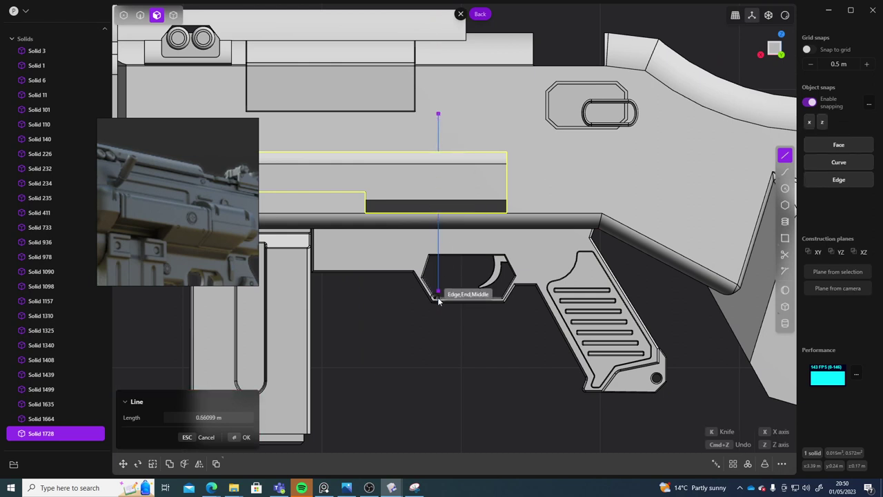
click(450, 363)
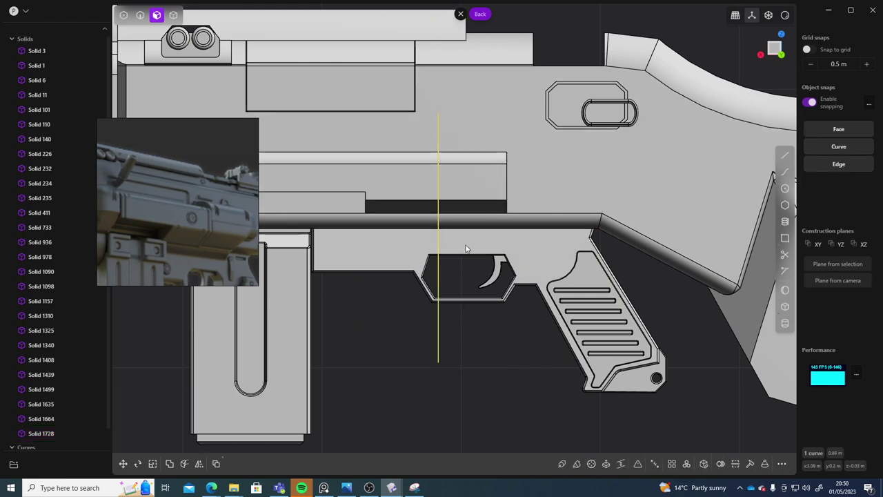
Step: Cut the side housing with the vertical line to separate its rear block
click(465, 180)
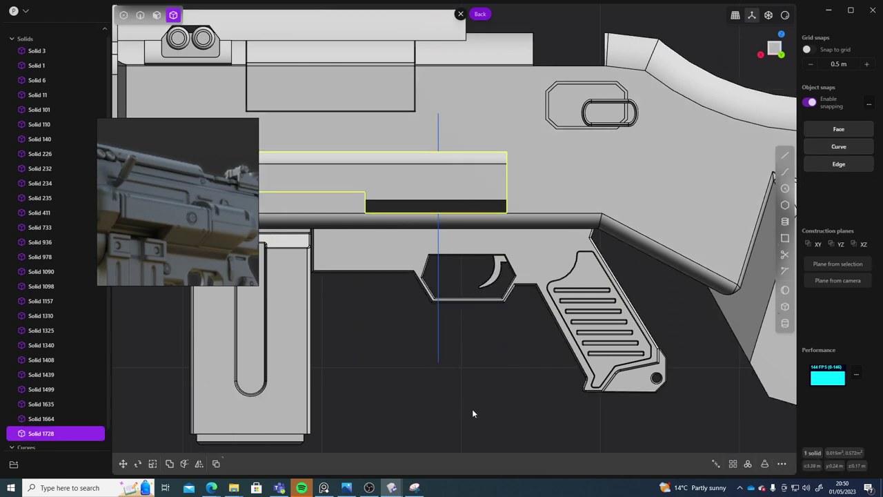
click(437, 332)
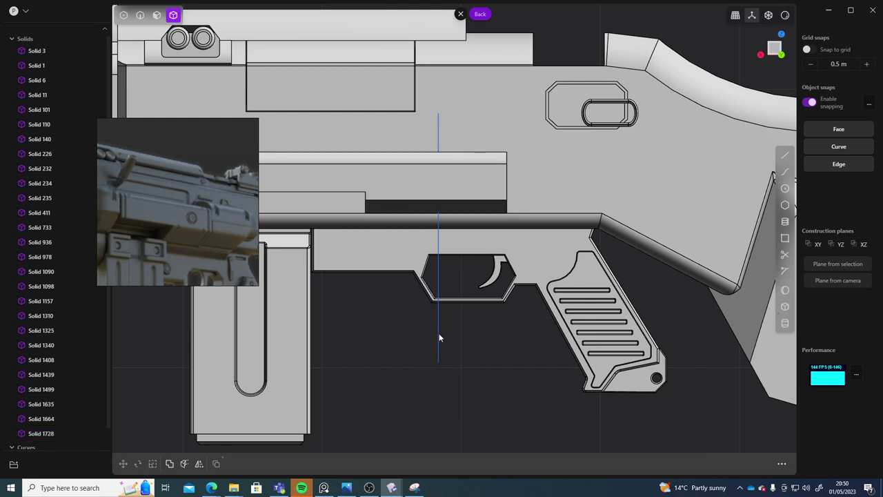
key(ctrl+z)
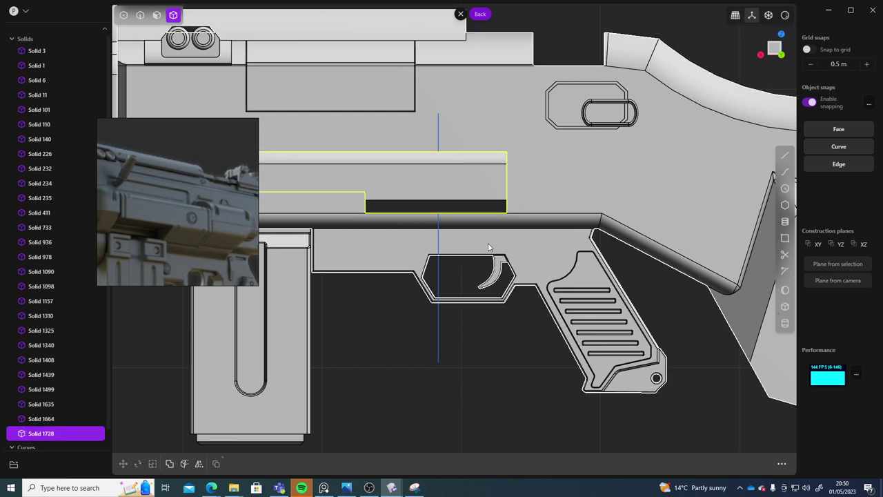
key(c)
click(436, 332)
right_click(476, 326)
Step: Delete the vertical cutting line while keeping both housing pieces
shift+middle_drag(511, 310, 487, 354)
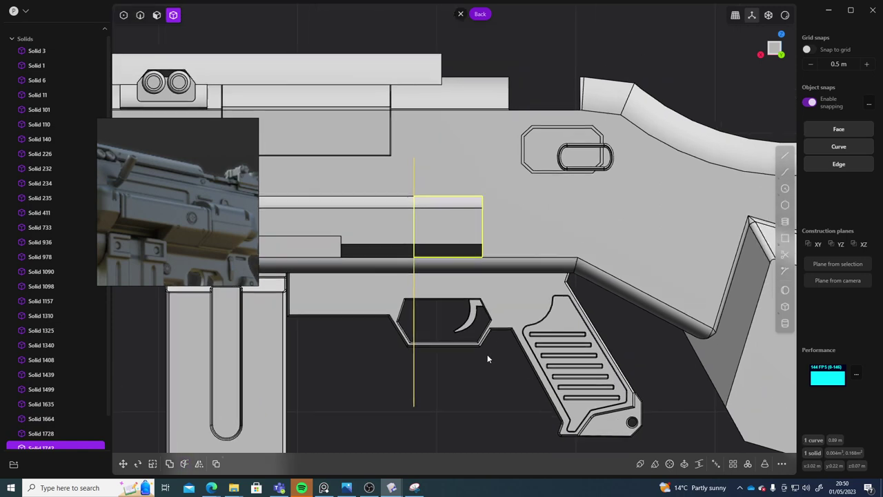
shift+middle_drag(477, 317, 474, 368)
shift+middle_drag(445, 417, 444, 391)
scroll(43, 416, down, 2)
click(58, 444)
key(Delete)
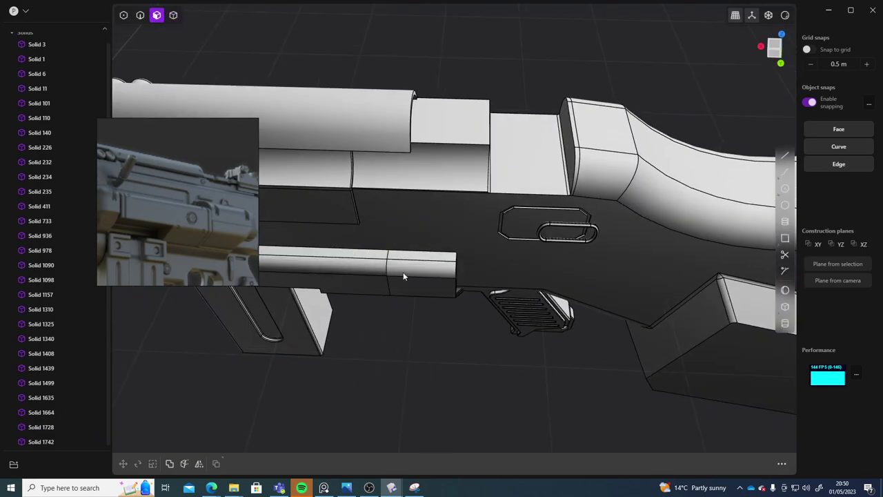
Step: Extrude the top and rounded upper faces of the housing's rear block upward by about 0.037 m
click(406, 255)
middle_drag(416, 302, 428, 242)
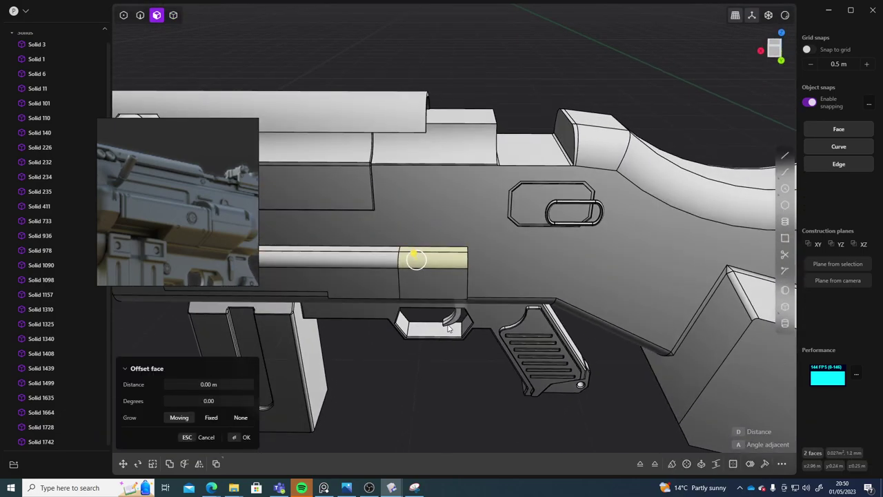
key(e)
middle_drag(432, 203, 512, 328)
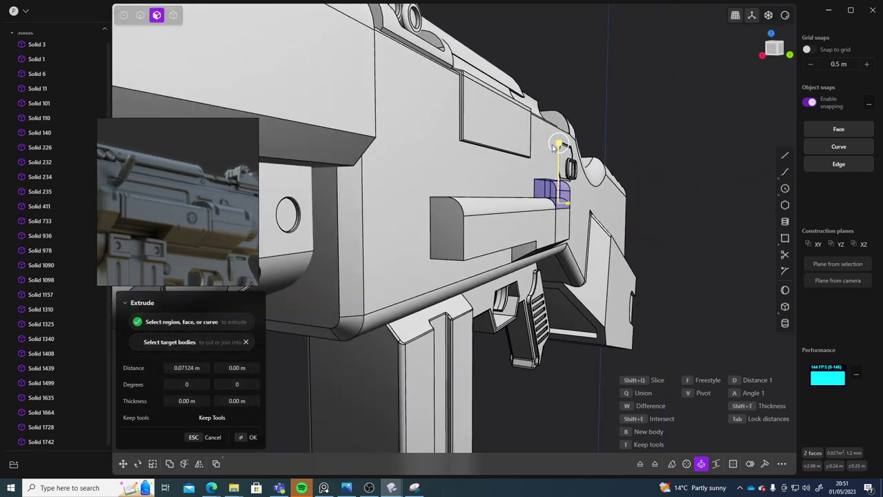
drag(555, 144, 554, 152)
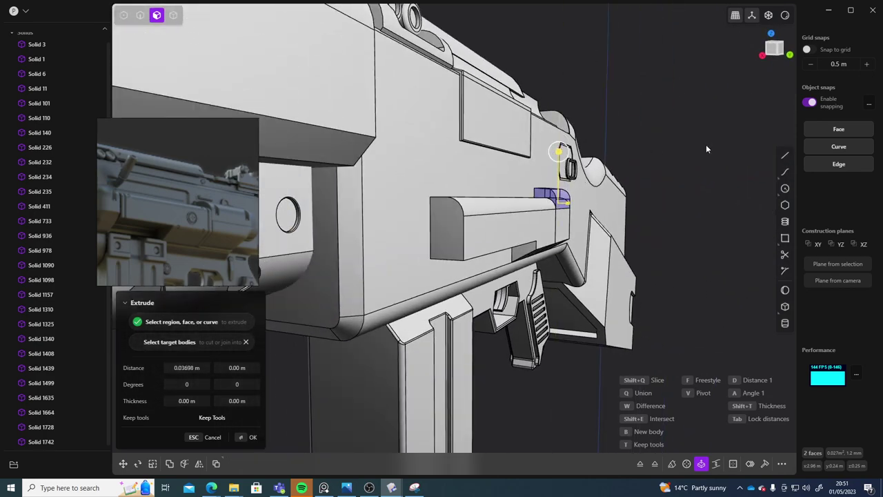
key(Return)
Step: Offset the rear end face of the rear block outward by about 0.066 m
middle_drag(716, 189, 398, 239)
click(409, 223)
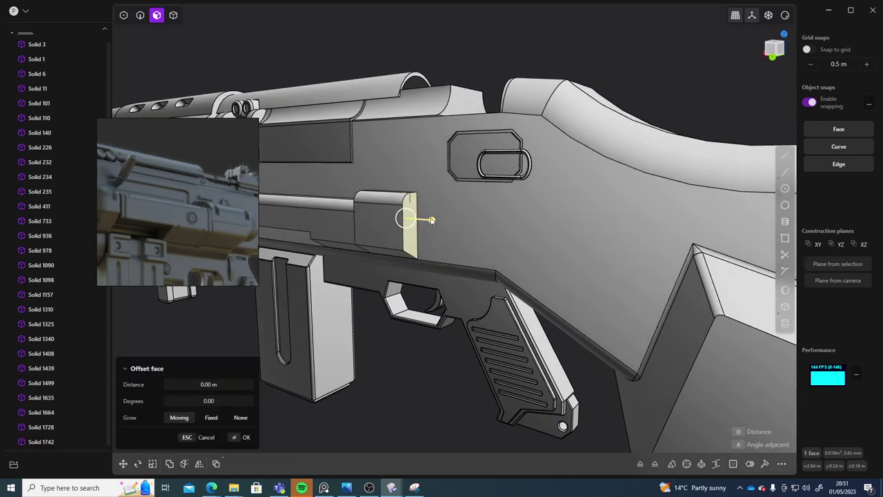
drag(431, 220, 447, 221)
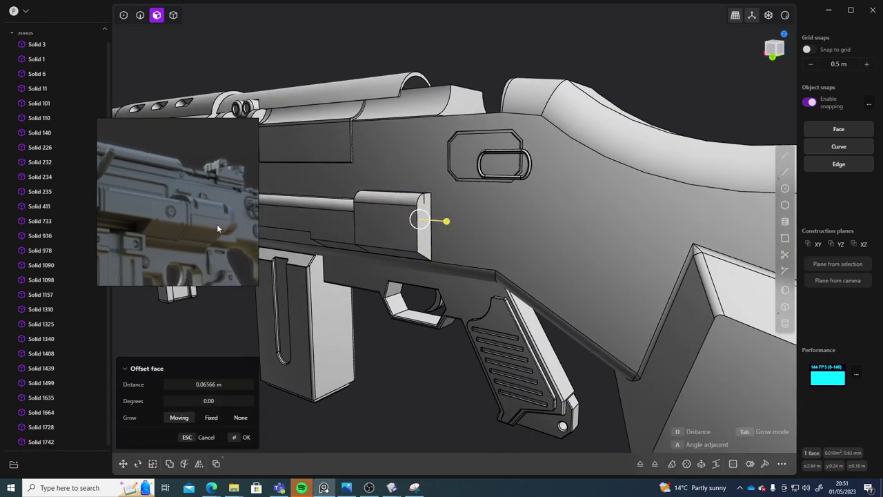
right_click(420, 403)
click(415, 394)
Step: Join the front housing piece and the raised rear block into one solid with a Boolean union
middle_drag(414, 394, 445, 371)
scroll(446, 372, down, 4)
scroll(412, 349, up, 5)
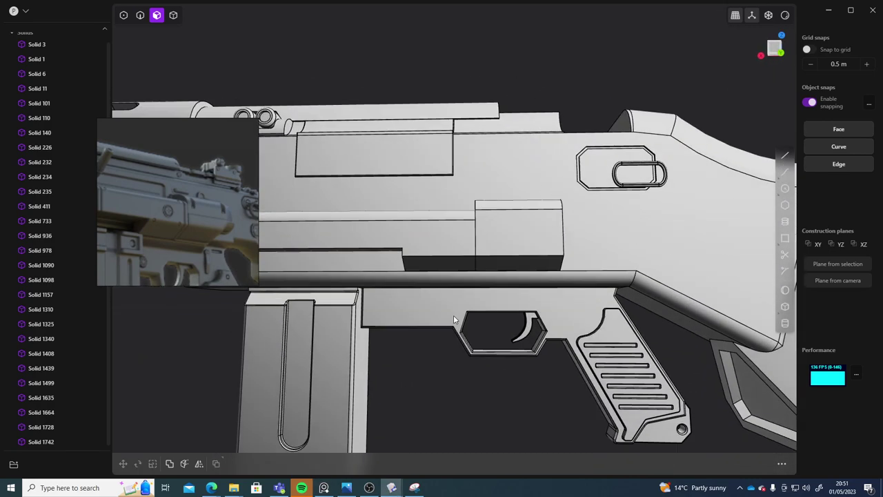
middle_drag(454, 315, 388, 341)
scroll(410, 272, up, 5)
scroll(412, 280, up, 4)
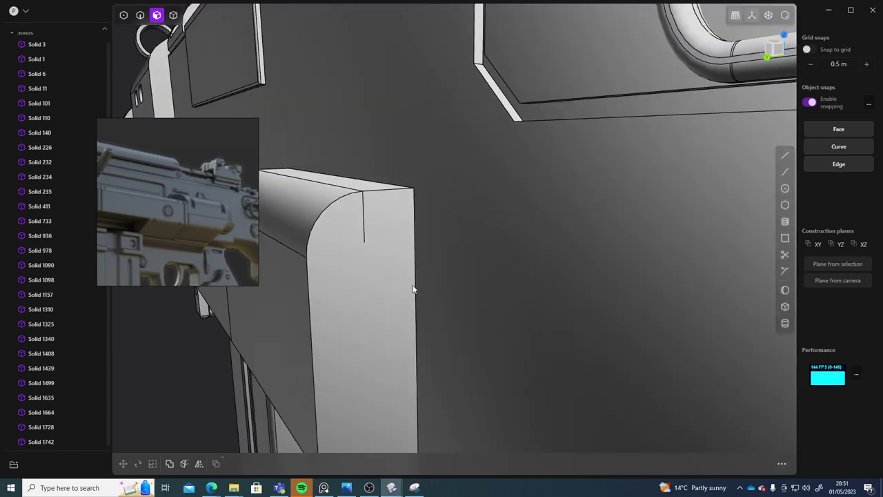
middle_drag(414, 290, 548, 291)
scroll(477, 286, down, 5)
key(4)
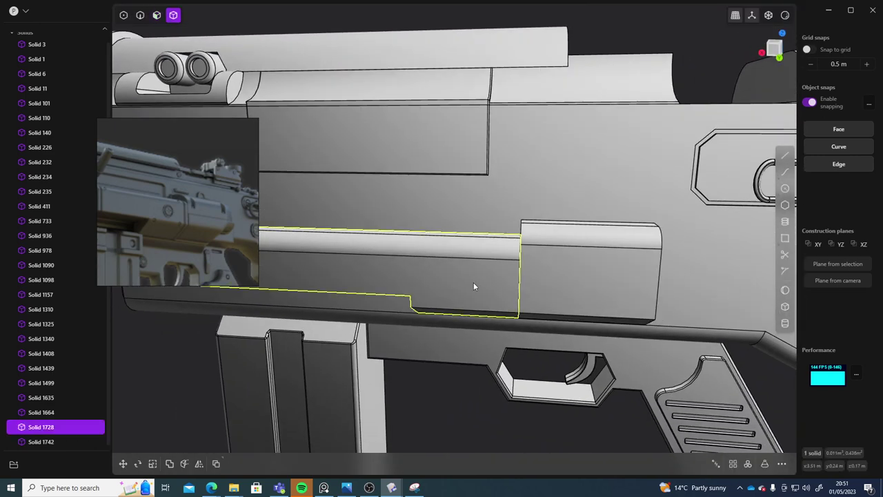
click(473, 286)
key(shift+b)
click(566, 287)
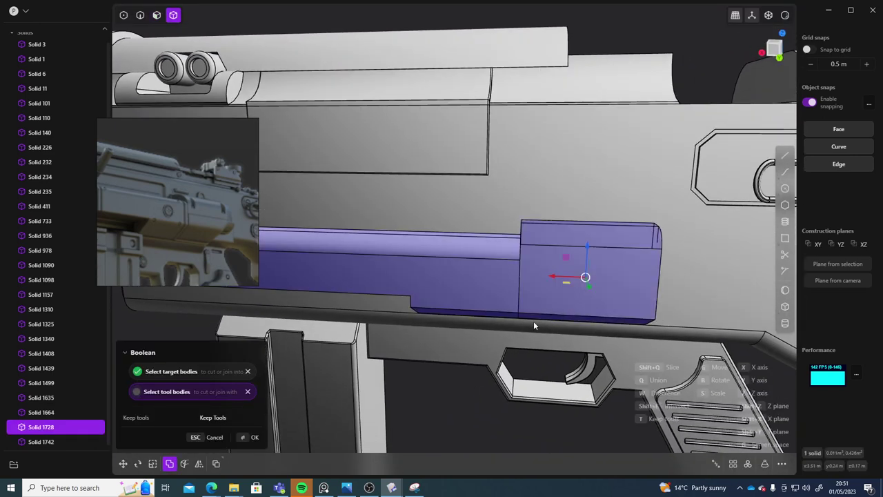
key(Return)
middle_drag(438, 394, 545, 295)
scroll(544, 295, down, 5)
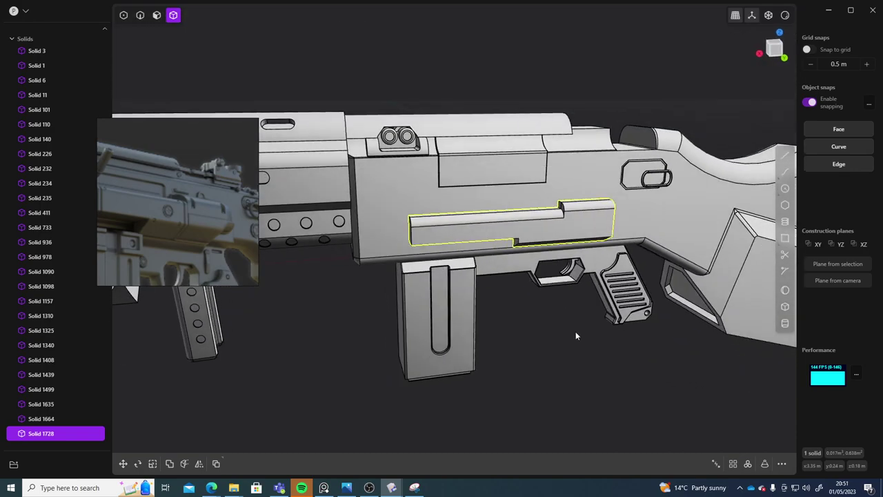
click(576, 333)
middle_drag(575, 332, 525, 338)
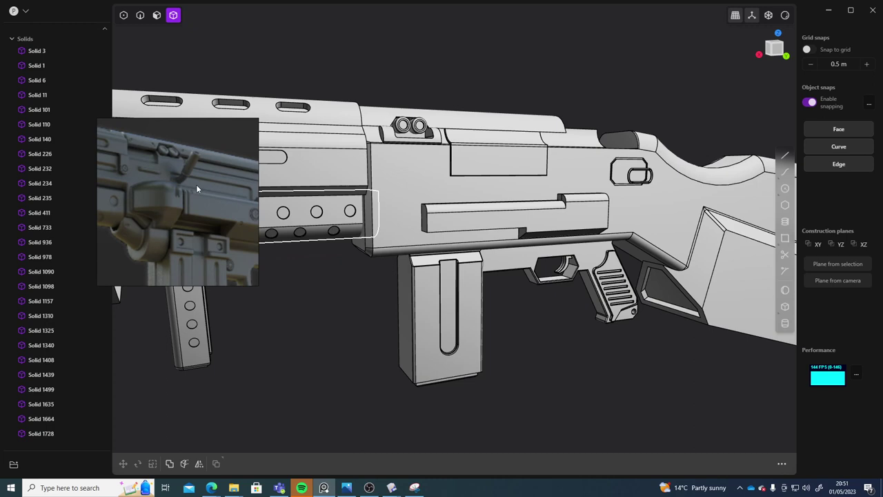
Step: Offset the underside of the housing's front section downward to reduce the step to the lower rear block
middle_drag(509, 301, 539, 260)
scroll(527, 217, up, 5)
middle_drag(527, 218, 476, 212)
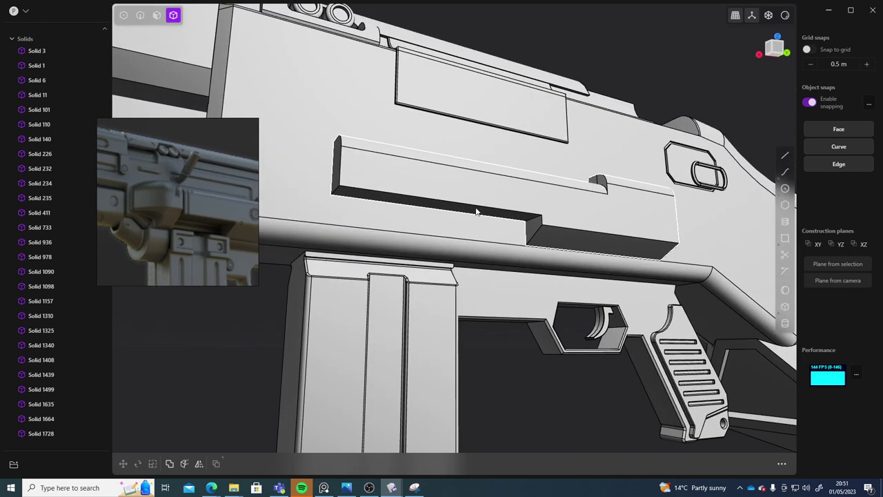
key(3)
drag(463, 216, 464, 246)
right_click(517, 339)
shift+middle_drag(543, 349, 568, 207)
drag(568, 208, 563, 205)
right_click(632, 355)
middle_drag(632, 355, 525, 250)
key(Escape)
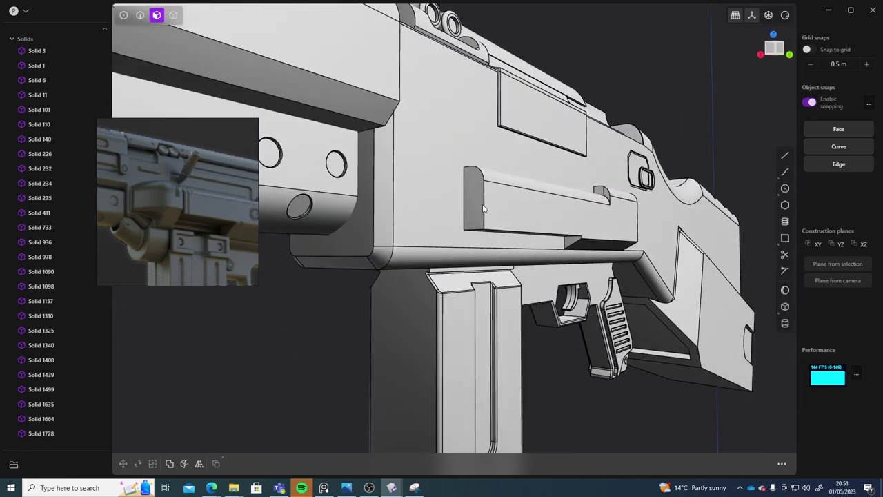
Step: Duplicate the housing's front end face as a separate sheet and move the copy forward along X by about 0.006 m
scroll(476, 207, up, 5)
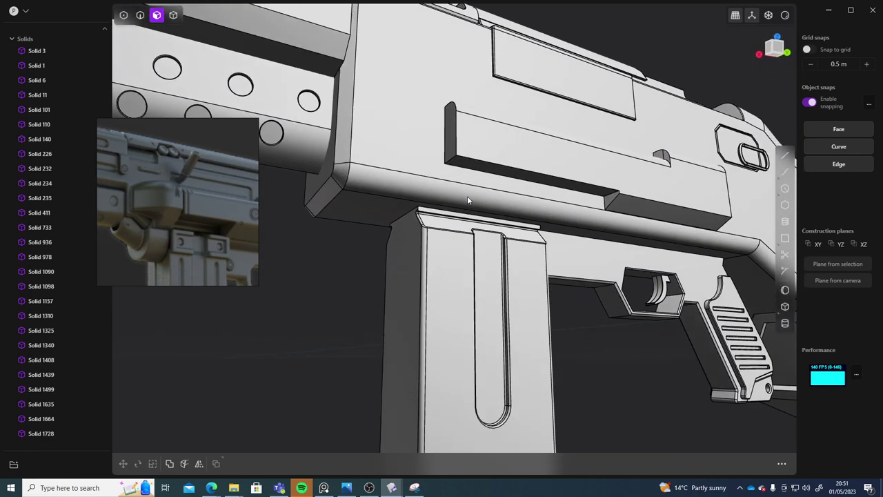
middle_drag(471, 210, 652, 241)
middle_drag(426, 231, 507, 186)
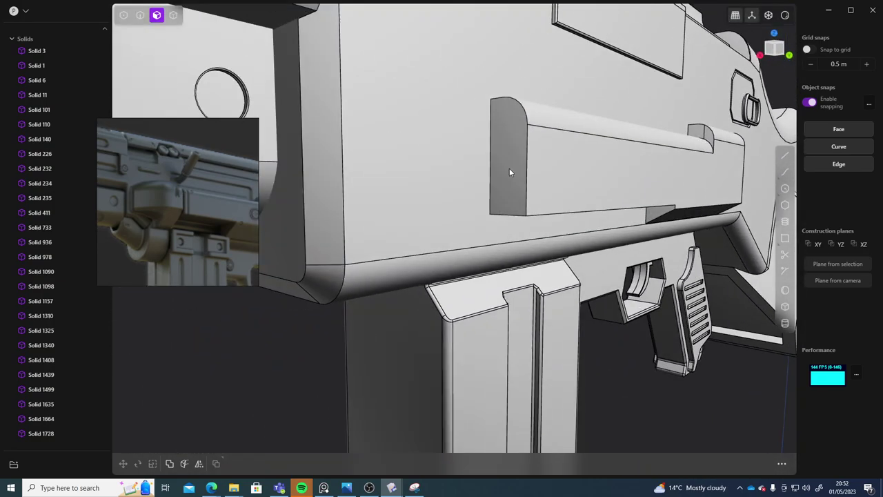
click(510, 170)
middle_drag(607, 224, 486, 232)
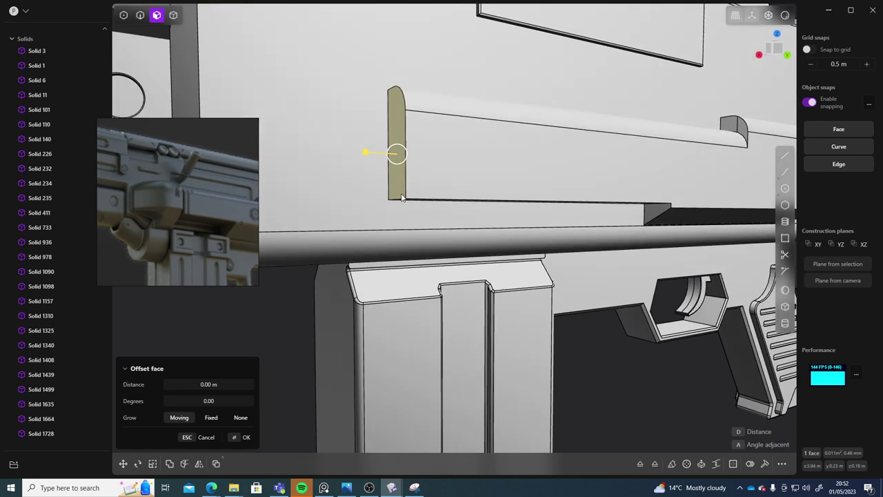
key(g)
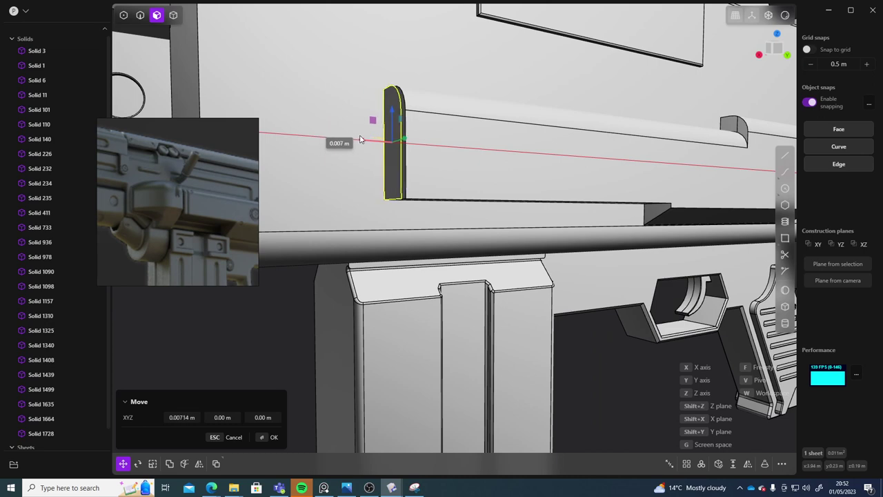
drag(362, 136, 359, 137)
shift+middle_drag(383, 186, 407, 215)
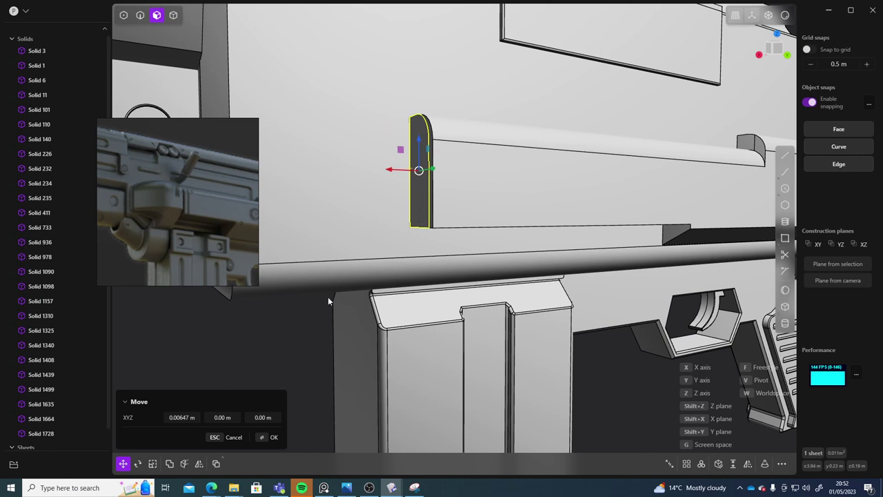
right_click(276, 339)
click(432, 158)
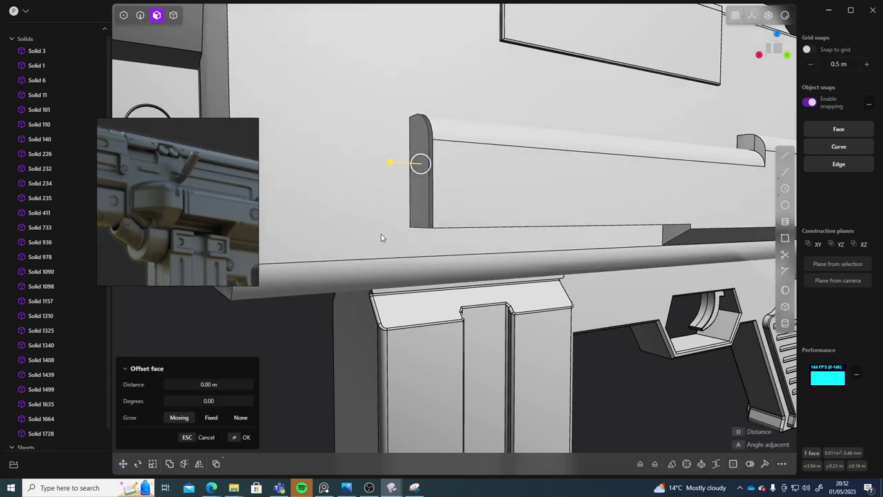
shift+middle_drag(382, 236, 393, 234)
mouse_move(403, 160)
mouse_down()
mouse_move(366, 161)
mouse_move(402, 161)
mouse_up()
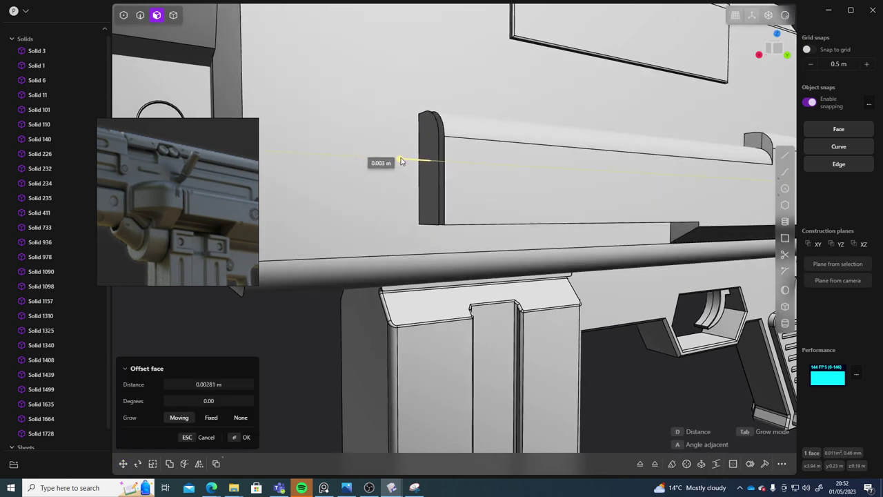
key(Escape)
Step: Extrude the copied end face forward by about 0.122 m as a separate block in front of the housing
key(o)
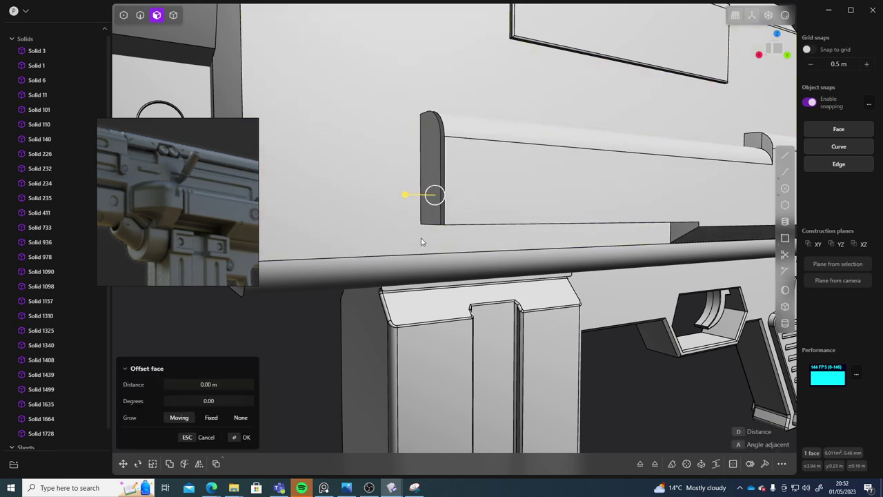
key(e)
drag(391, 166, 307, 175)
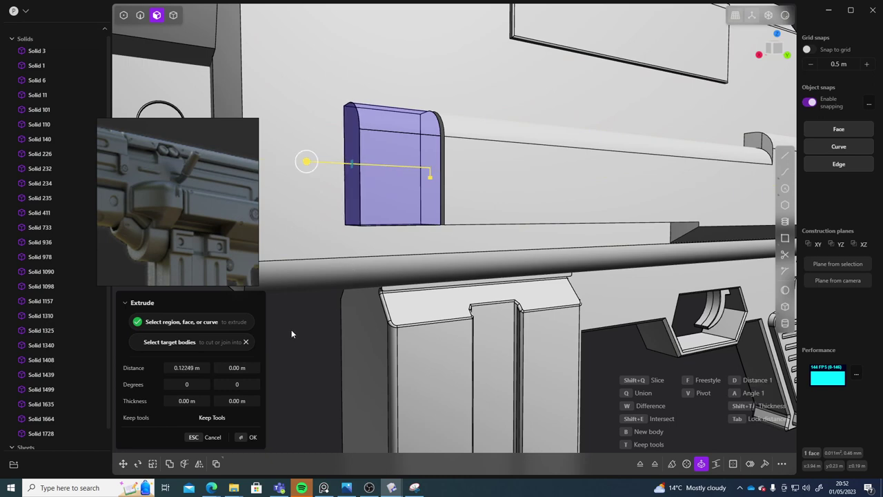
key(Return)
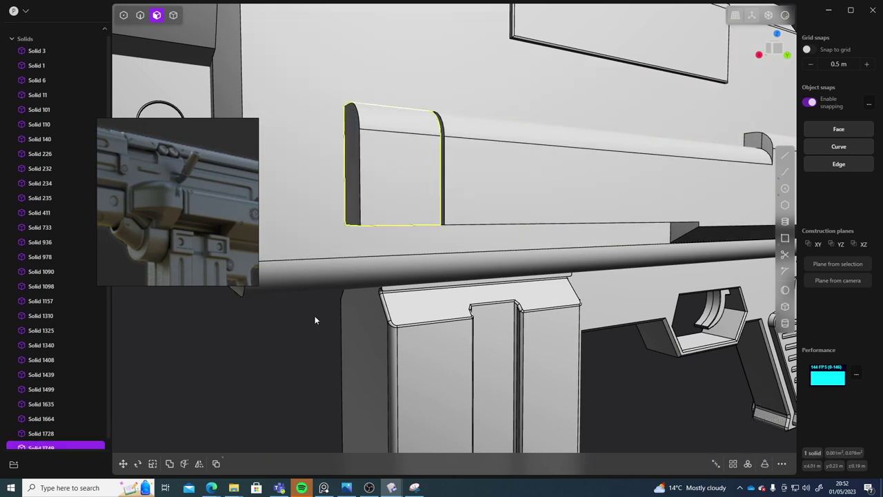
Step: Offset the front end face of the separate front block outward by about 0.094 m
middle_drag(314, 316, 398, 313)
scroll(311, 301, down, 4)
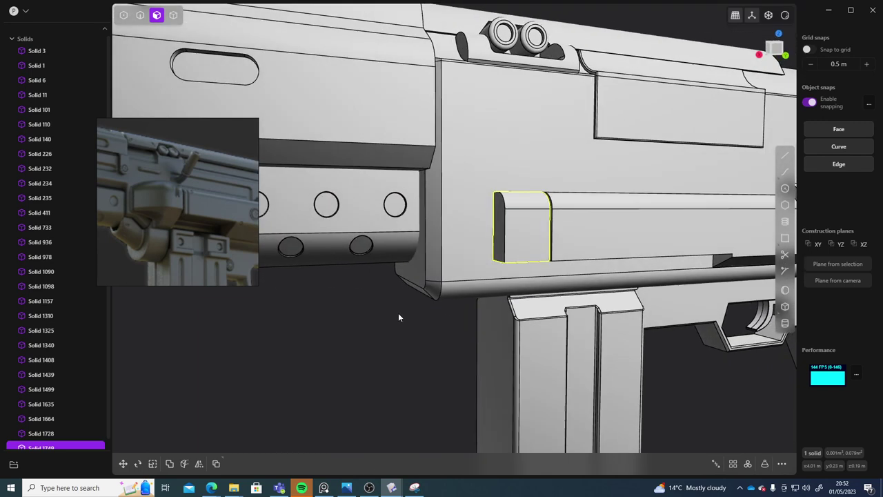
click(500, 228)
key(o)
drag(461, 221, 430, 224)
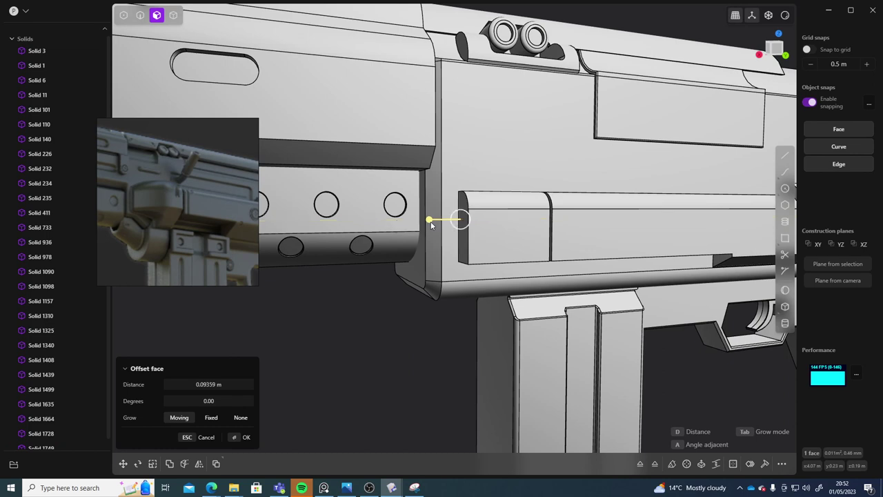
right_click(397, 364)
middle_drag(438, 341, 410, 311)
scroll(392, 218, down, 5)
middle_drag(392, 218, 420, 277)
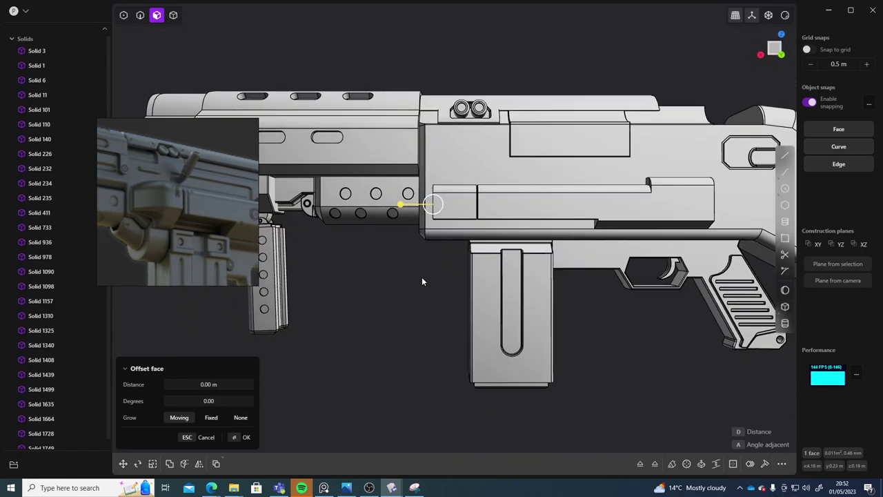
key(Escape)
Step: In the side view, draw a two-segment line about 0.33 m long across the receiver's lower front corner, horizontal and then sloping down toward the magazine
click(778, 49)
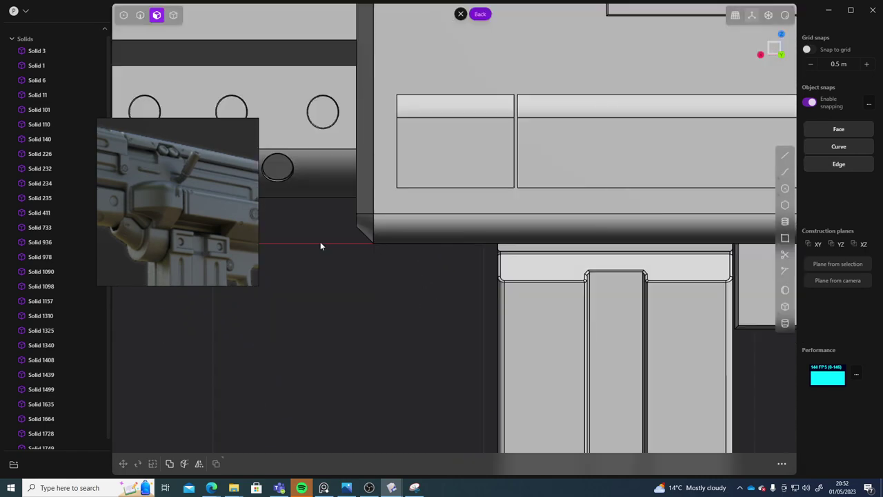
scroll(322, 245, up, 4)
shift+middle_drag(322, 246, 354, 286)
scroll(400, 308, down, 4)
mouse_move(400, 308)
shift+middle_down()
mouse_move(384, 268)
mouse_move(394, 292)
shift+middle_up()
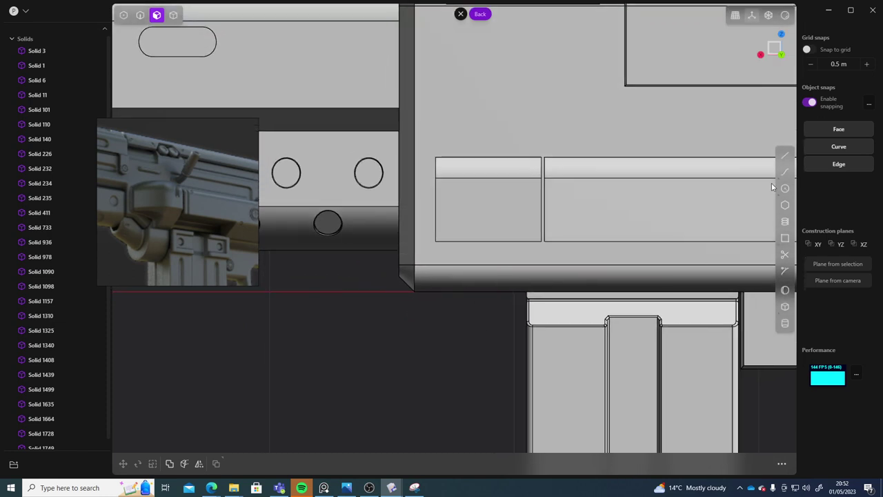
key(l)
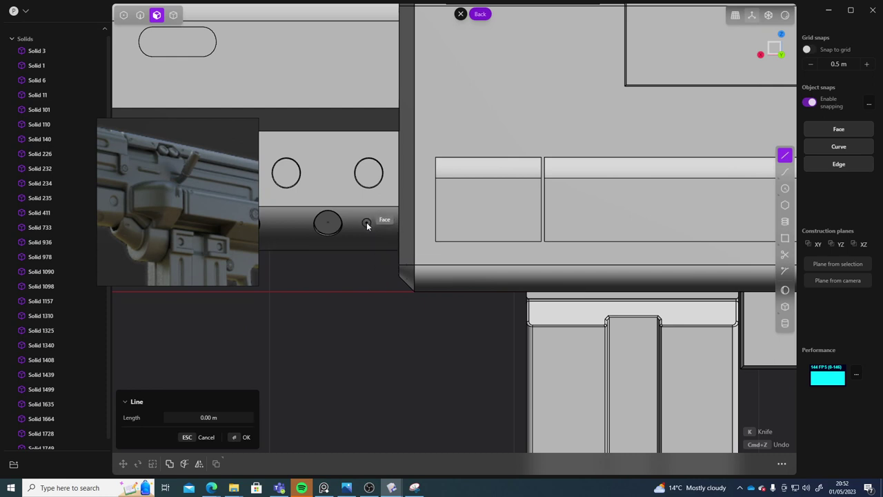
click(367, 225)
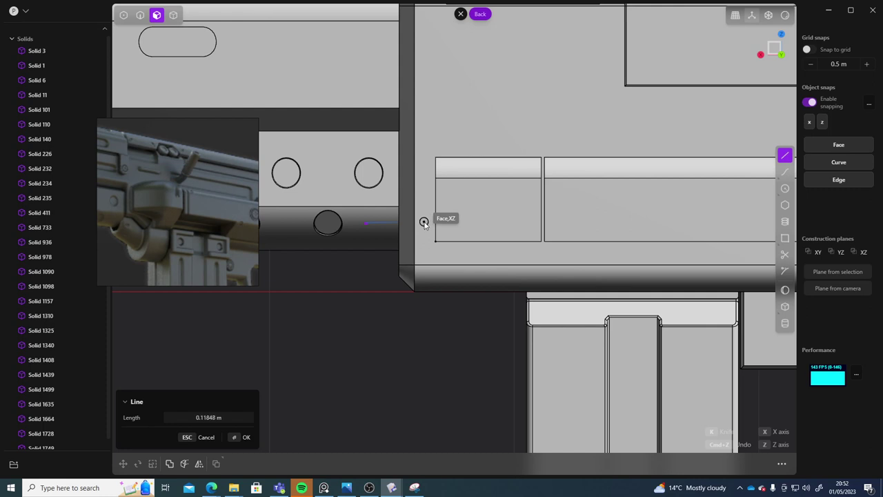
click(364, 252)
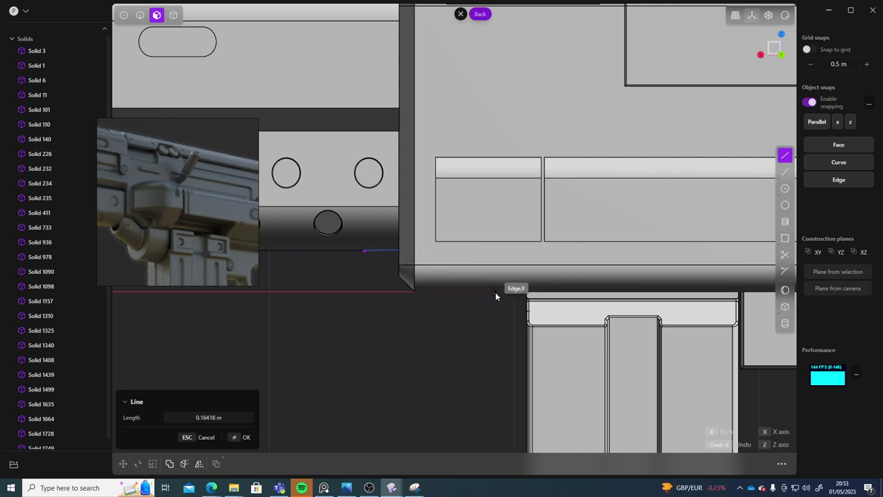
click(511, 304)
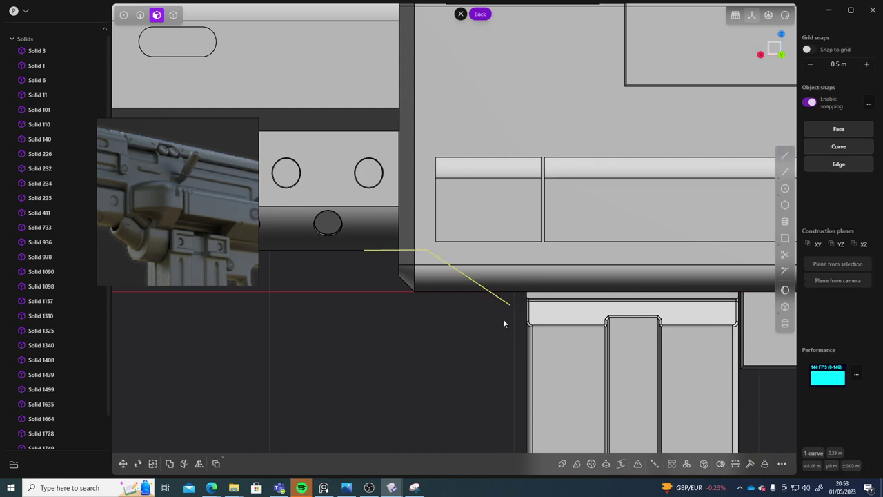
Step: Cut the receiver body along the drawn line, then delete the cut-off lower front corner and the line
click(488, 75)
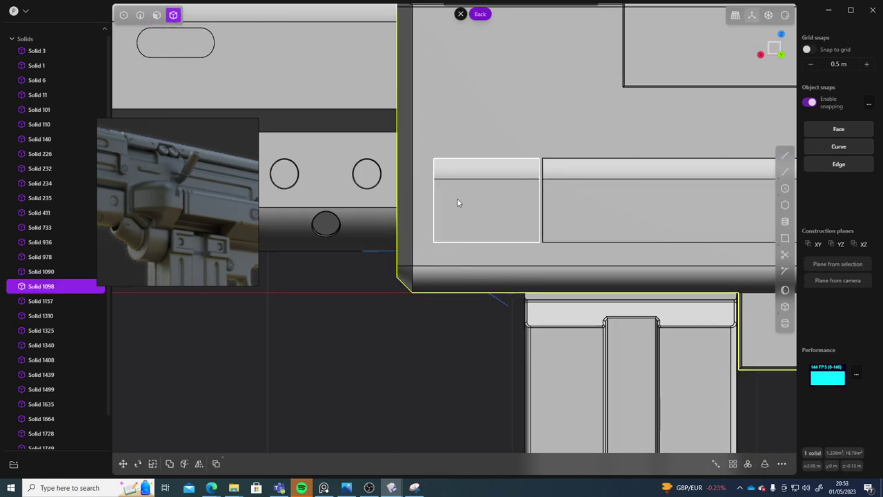
key(c)
click(383, 251)
key(Return)
click(419, 285)
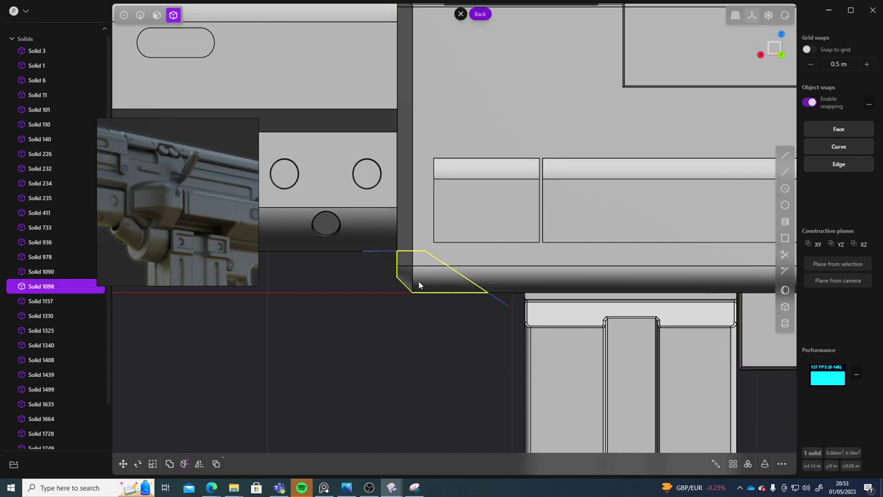
key(Delete)
scroll(62, 414, down, 1)
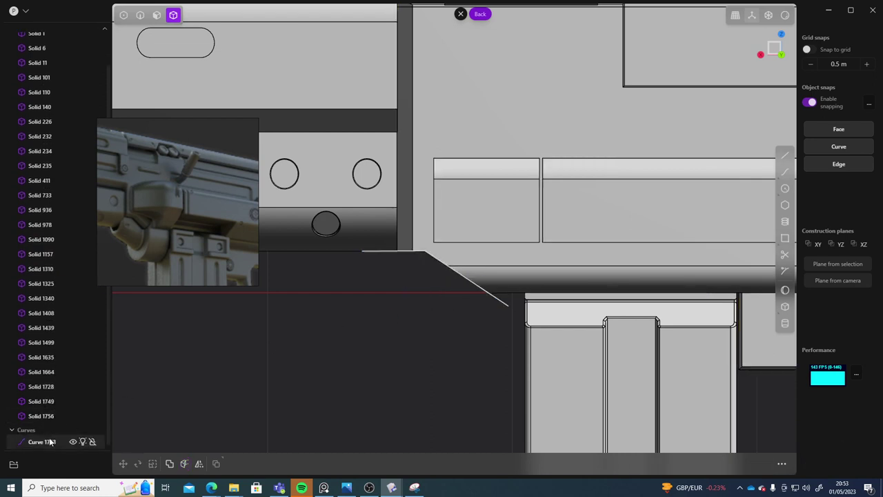
click(67, 439)
key(Delete)
Step: Offset the horizontal underside face at the receiver's trimmed front corner inward by about 0.009 m
shift+middle_drag(432, 312, 454, 257)
scroll(439, 303, down, 5)
scroll(501, 188, up, 5)
middle_drag(501, 188, 472, 285)
key(3)
click(464, 209)
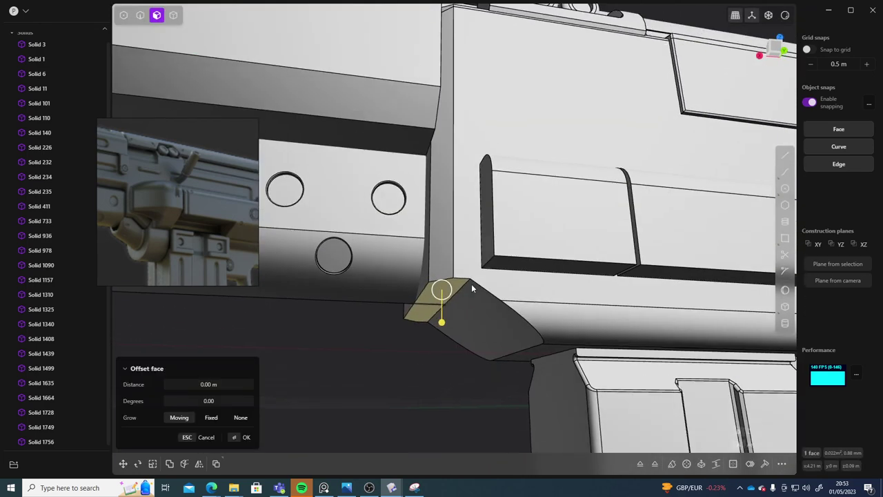
drag(442, 322, 442, 316)
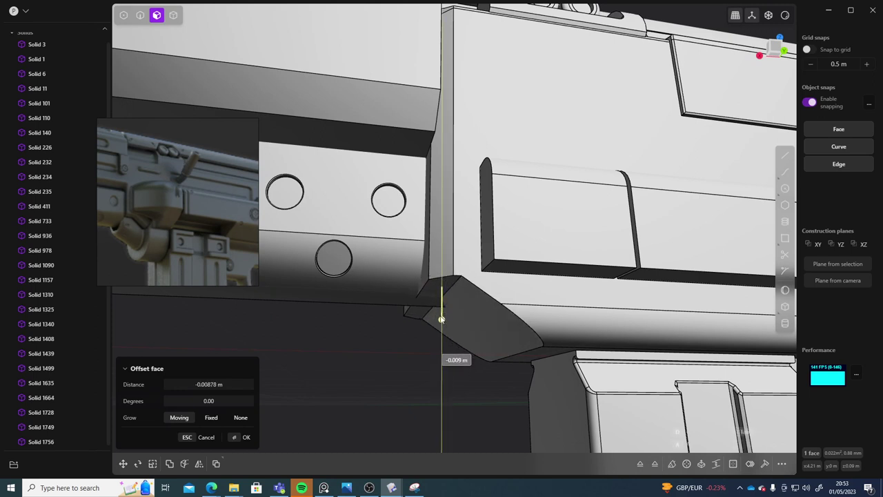
drag(442, 319, 471, 334)
right_click(466, 329)
click(458, 330)
right_click(440, 368)
middle_drag(440, 368, 455, 274)
key(Escape)
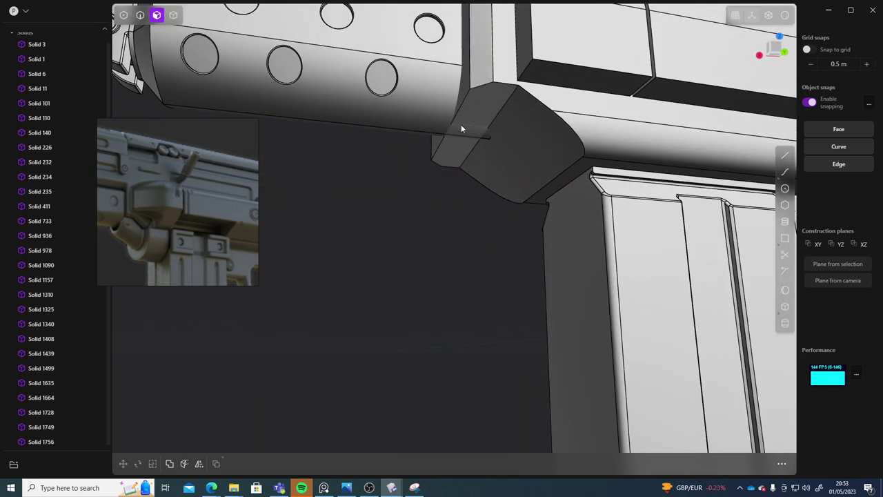
Step: In the side view, draw a curve about 0.26 m long from the front block's top rear corner through its top edge midpoint to beyond its front end
middle_drag(439, 210, 470, 279)
scroll(419, 259, down, 5)
scroll(412, 307, up, 5)
click(778, 53)
scroll(500, 241, down, 5)
shift+middle_drag(462, 224, 467, 262)
shift+middle_drag(398, 206, 422, 213)
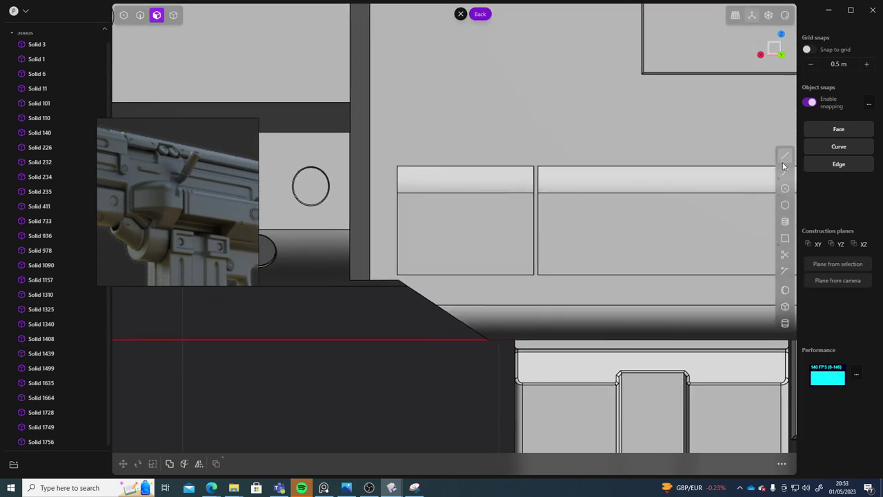
click(534, 166)
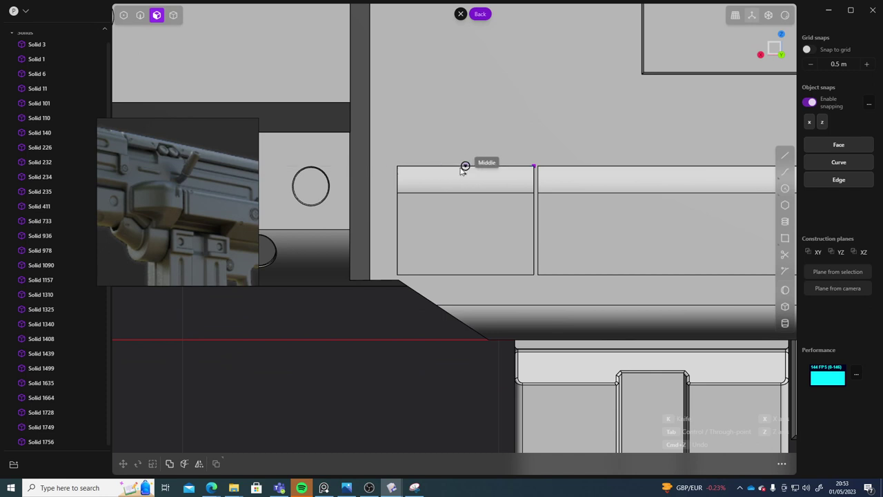
click(465, 167)
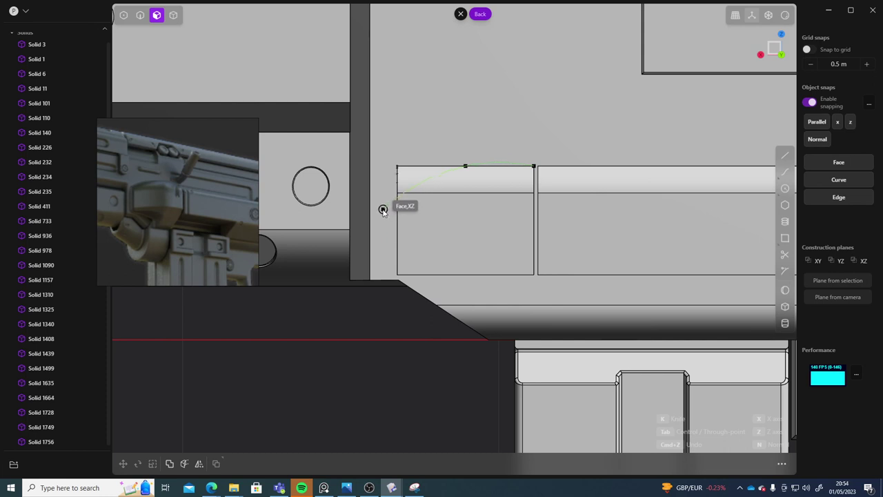
click(382, 210)
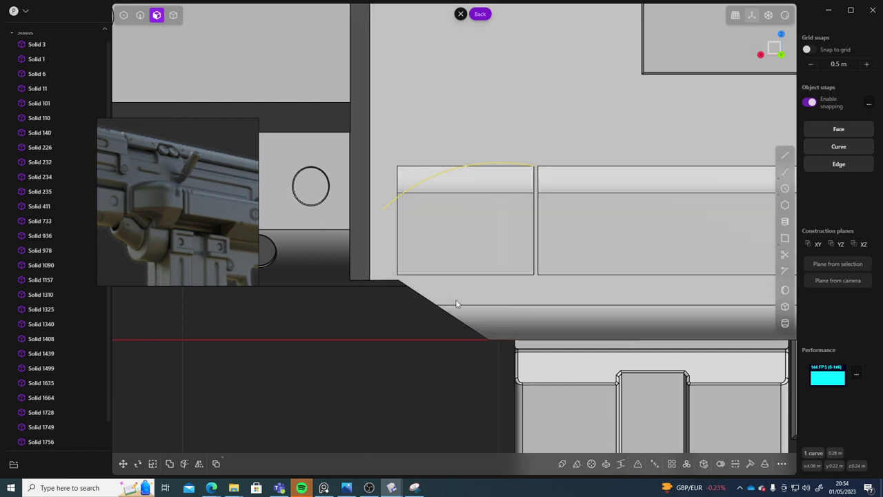
Step: Cut the front block along the curve, then delete the cut-off upper front corner and the curve
click(406, 237)
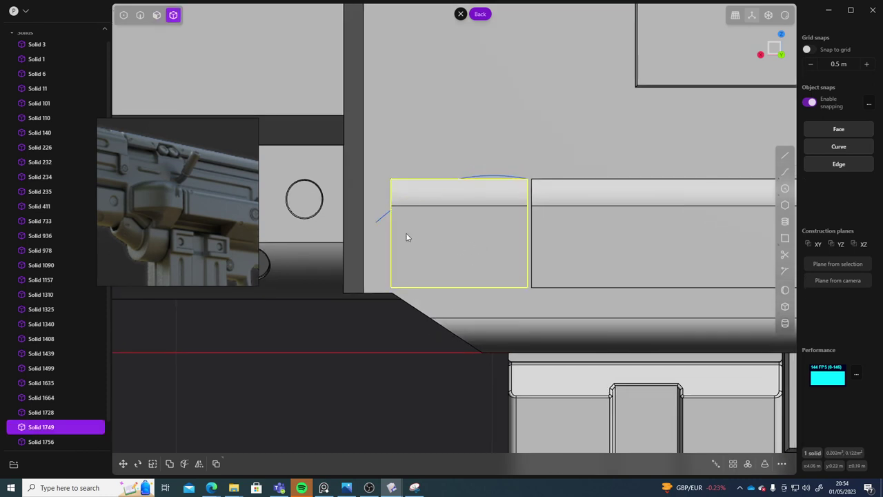
key(c)
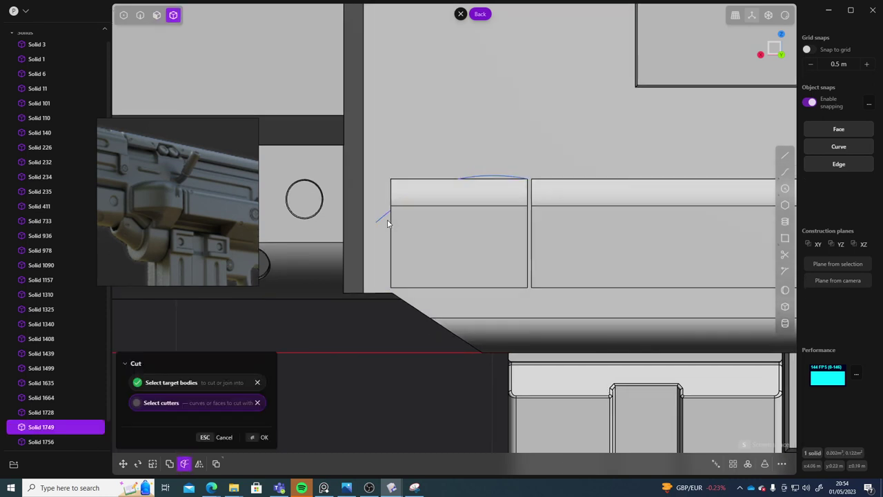
click(383, 216)
right_click(367, 325)
click(516, 240)
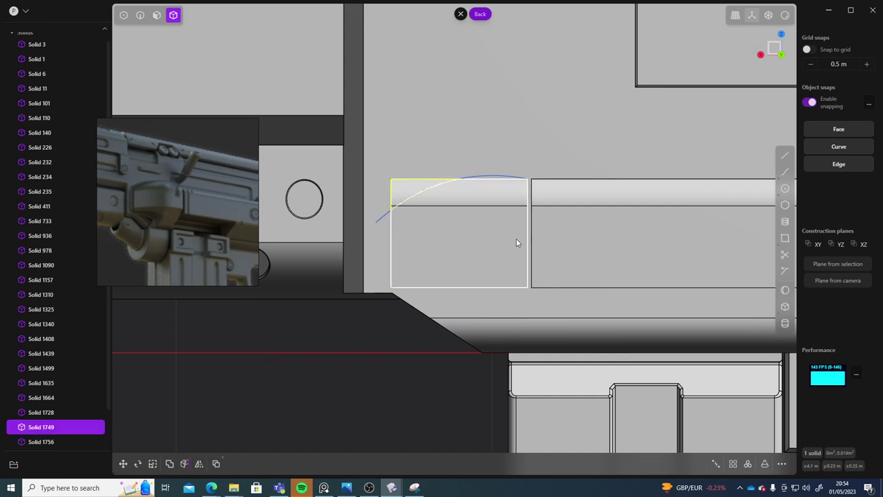
scroll(54, 419, down, 1)
click(45, 442)
key(Delete)
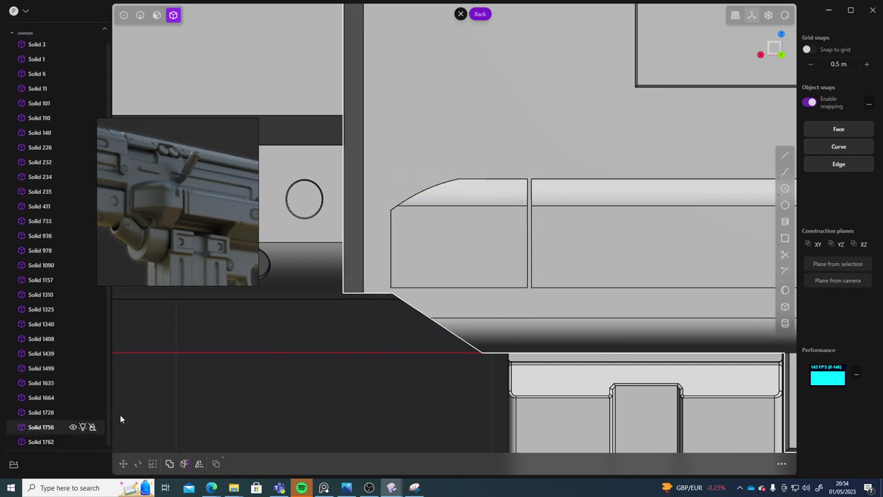
shift+middle_drag(449, 288, 431, 311)
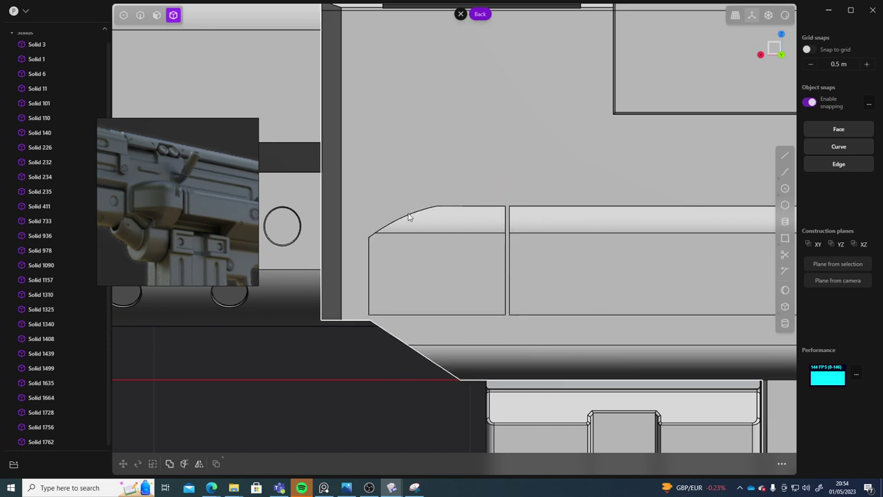
shift+middle_drag(378, 311, 393, 276)
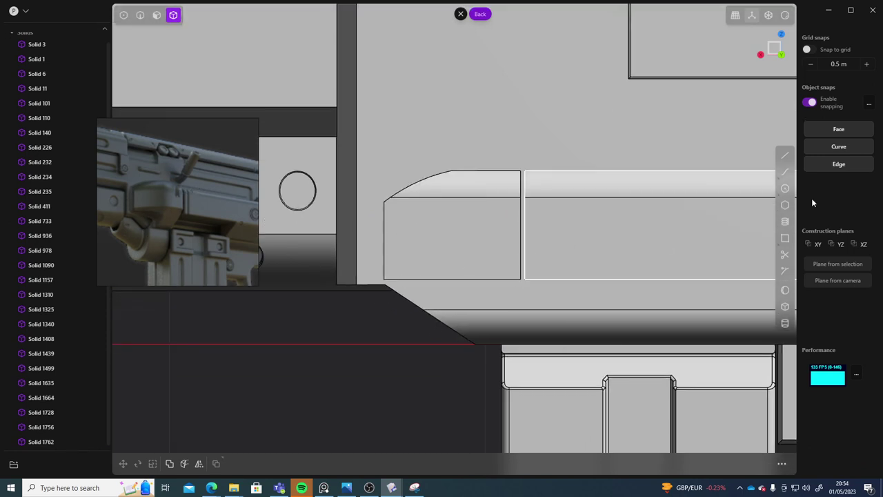
click(784, 172)
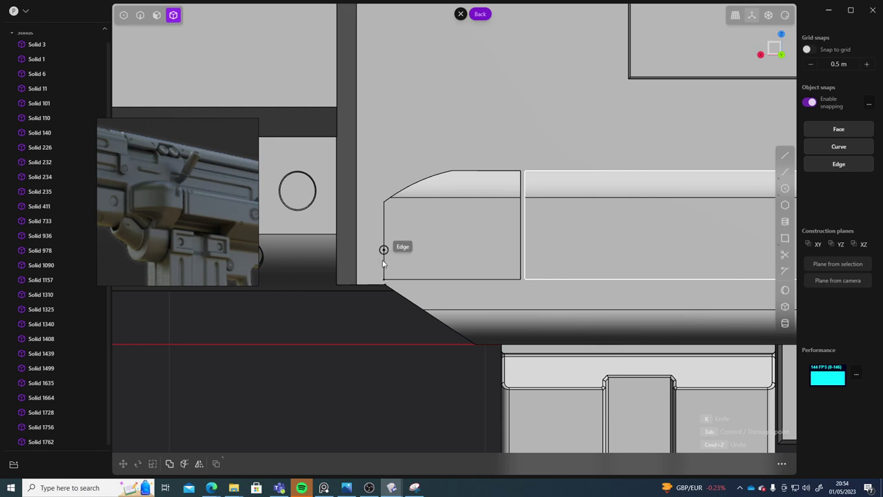
middle_drag(384, 401, 404, 372)
key(Escape)
Step: Offset the front block's underside face downward by about 0.047 m
scroll(406, 372, up, 6)
scroll(502, 305, down, 2)
shift+middle_drag(502, 305, 399, 403)
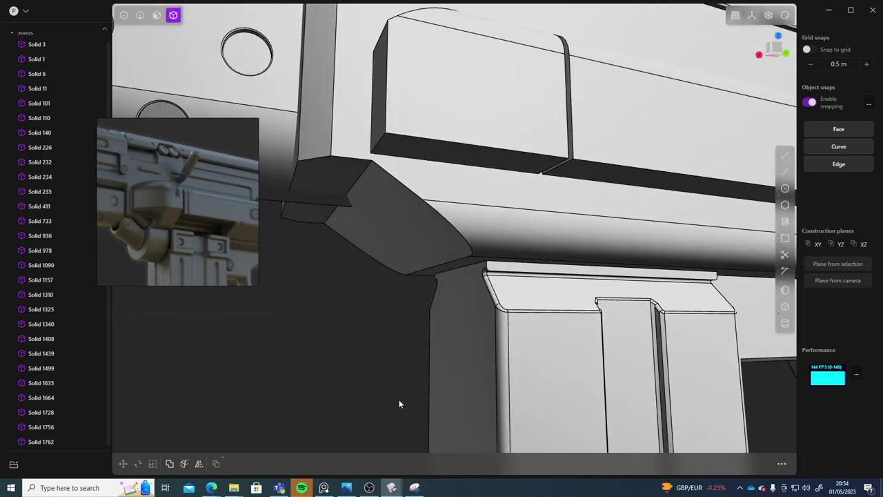
key(3)
click(494, 160)
drag(499, 188, 494, 227)
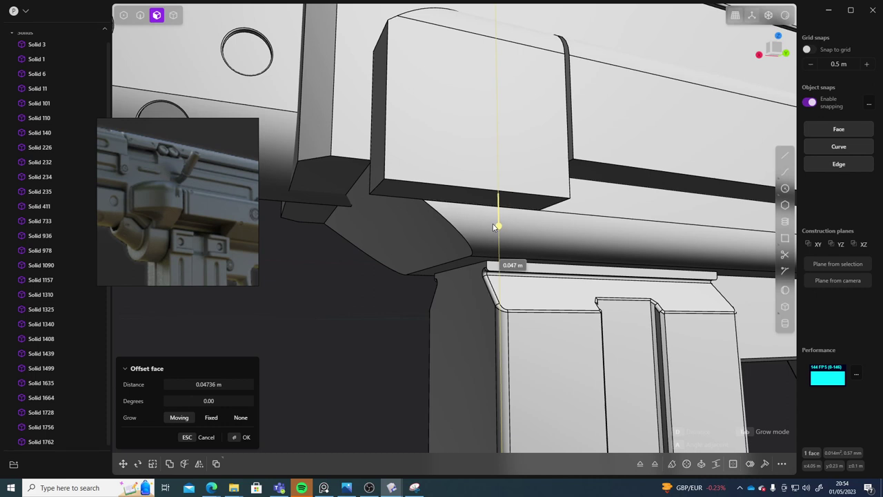
middle_drag(399, 274, 394, 311)
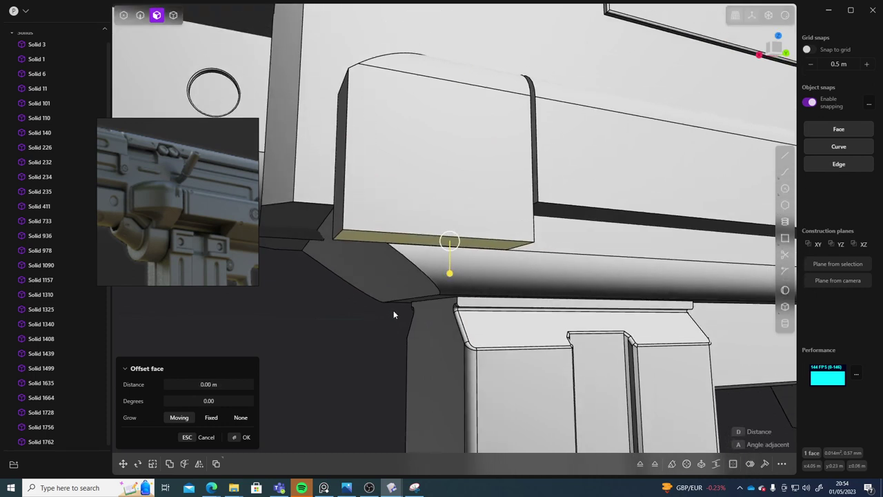
Step: Chamfer the front block's lower outer edge by about 0.047 m
click(402, 236)
drag(405, 236, 378, 205)
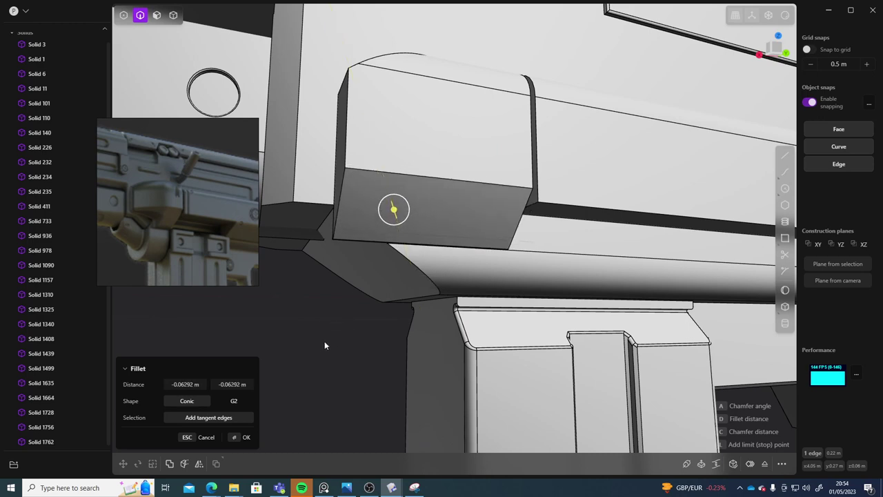
middle_drag(325, 345, 364, 340)
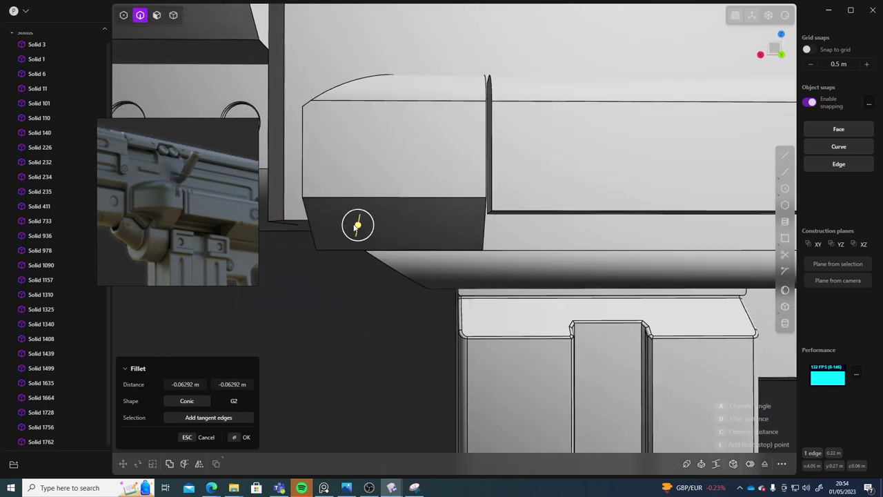
drag(358, 226, 357, 229)
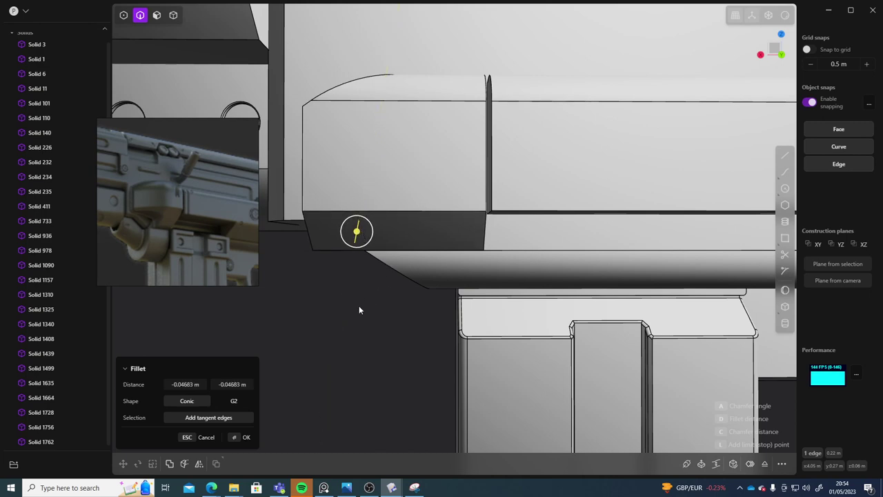
key(Return)
Step: In the side view, draw a spline about 0.21 m long from the chamfer's upper front corner, curving down past the front block's underside
middle_drag(359, 306, 318, 354)
click(398, 327)
click(788, 52)
shift+middle_drag(303, 260, 639, 237)
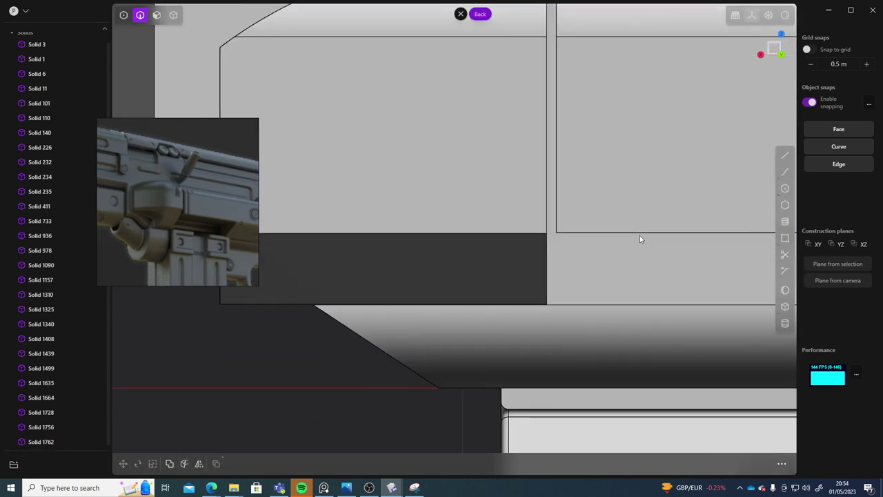
scroll(499, 247, down, 8)
scroll(483, 247, up, 4)
scroll(523, 240, down, 3)
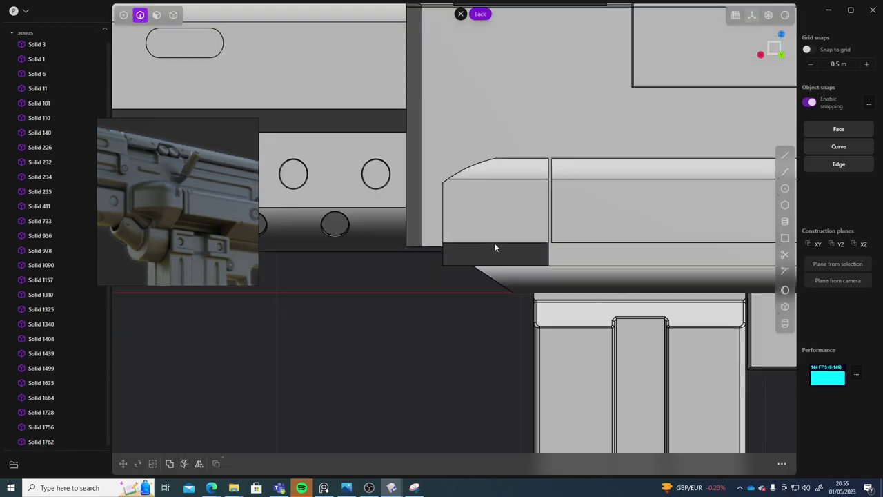
scroll(644, 246, up, 1)
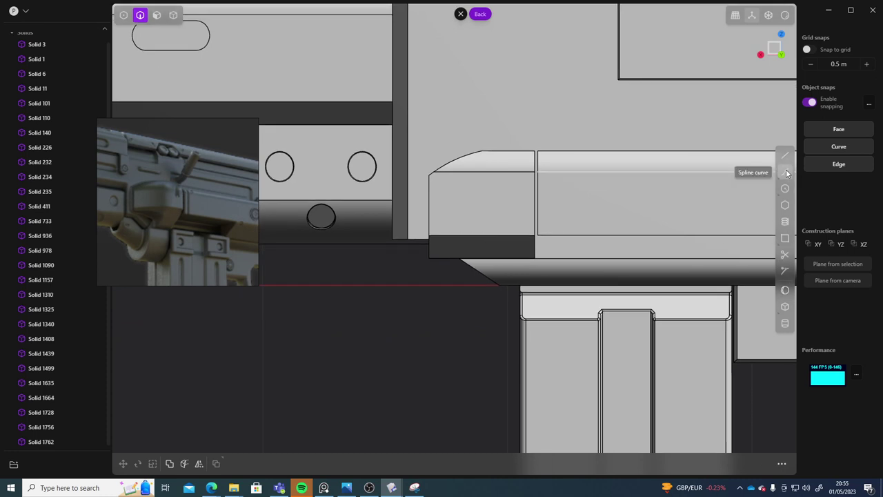
click(429, 236)
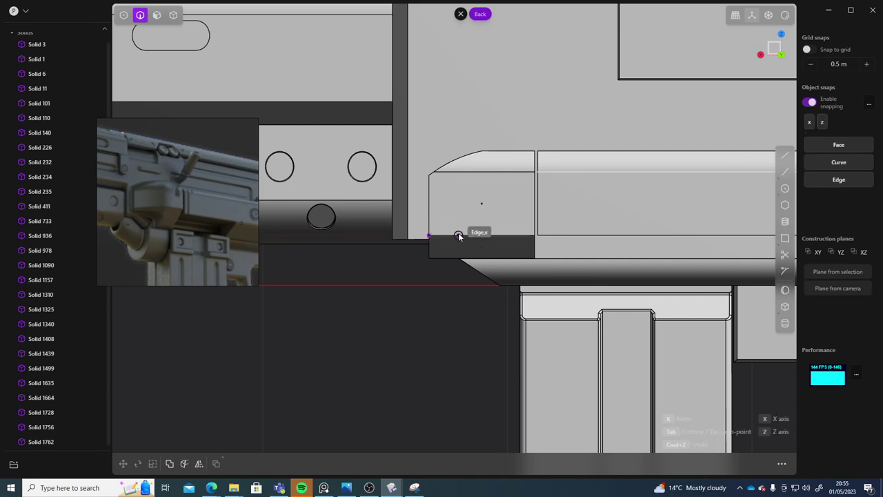
click(458, 234)
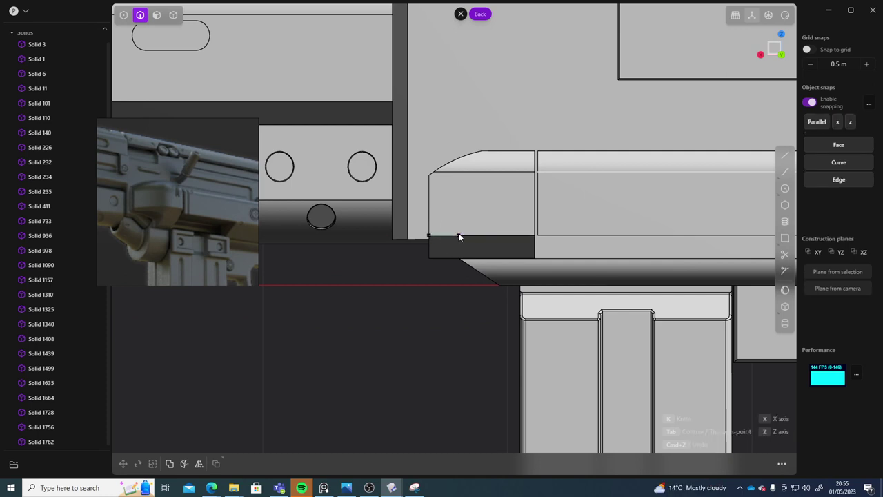
click(490, 297)
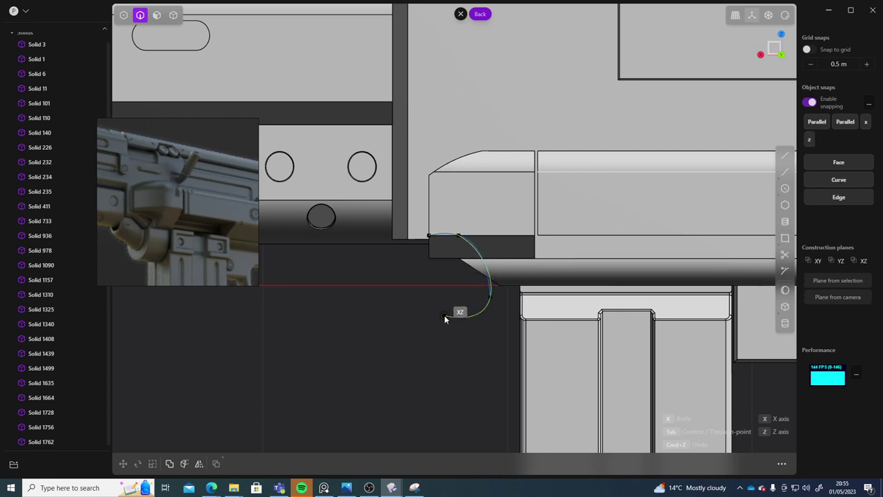
right_click(455, 318)
Step: Move the spline's upper control point down by about 0.013 m to flatten the start of the curve
key(1)
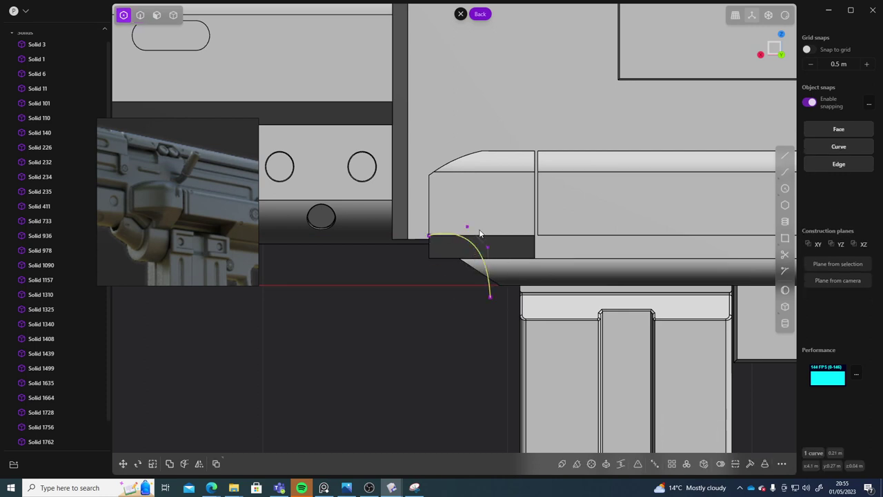
key(Escape)
click(469, 227)
key(g)
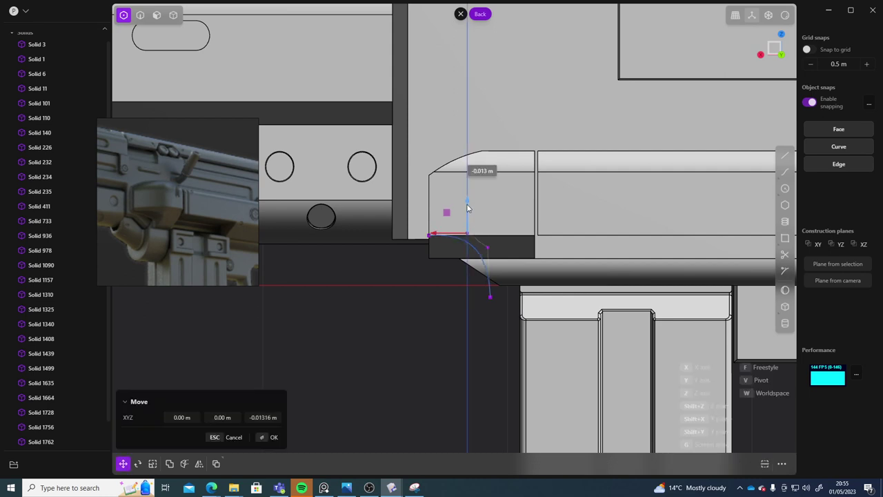
click(467, 209)
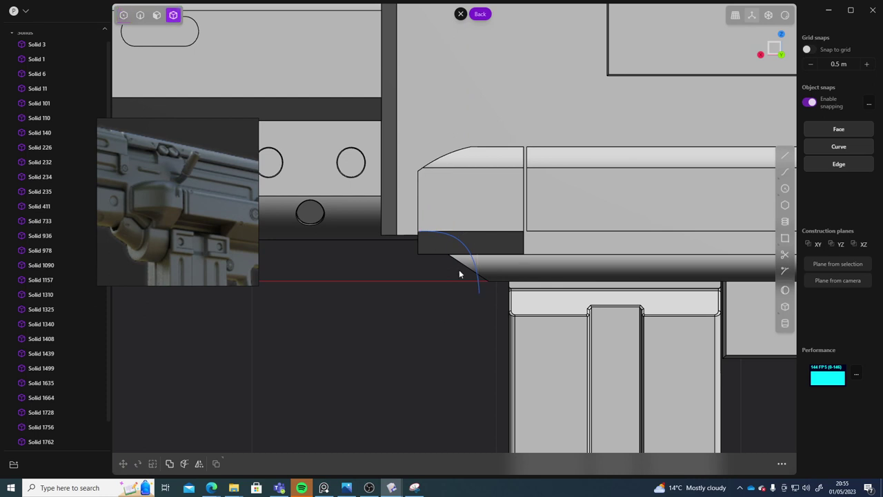
Step: Cut the front block along the spline, then delete the cut-off lower front corner and the spline
click(469, 222)
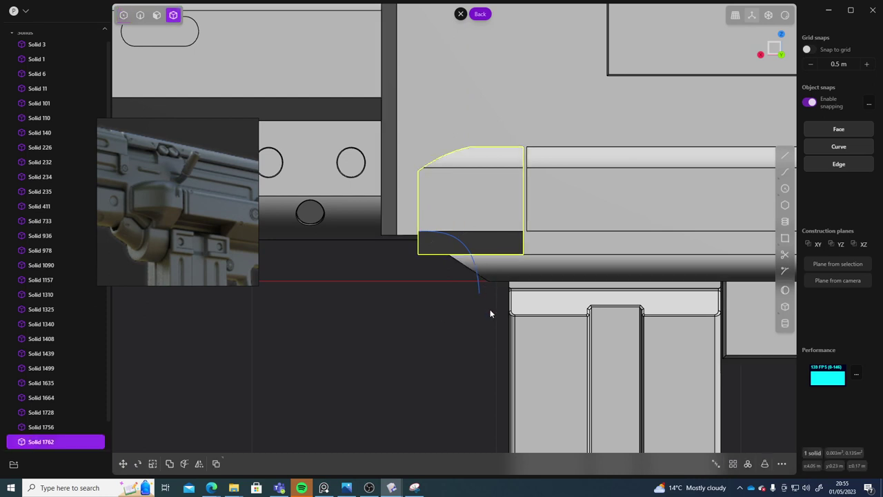
key(c)
click(478, 290)
right_click(442, 328)
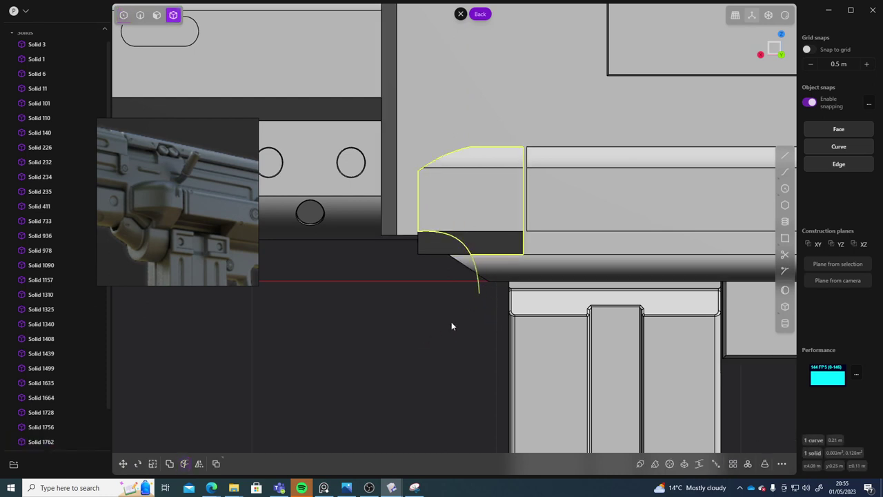
click(441, 249)
key(Delete)
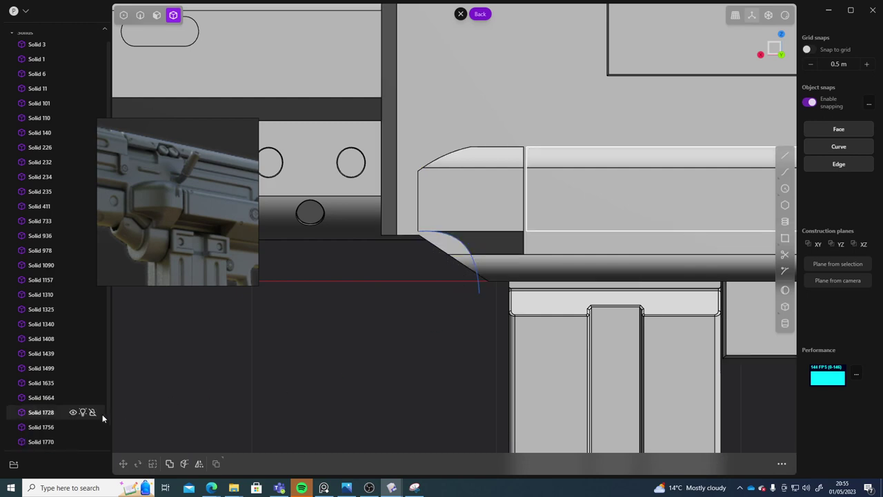
scroll(72, 419, down, 2)
click(54, 442)
key(Delete)
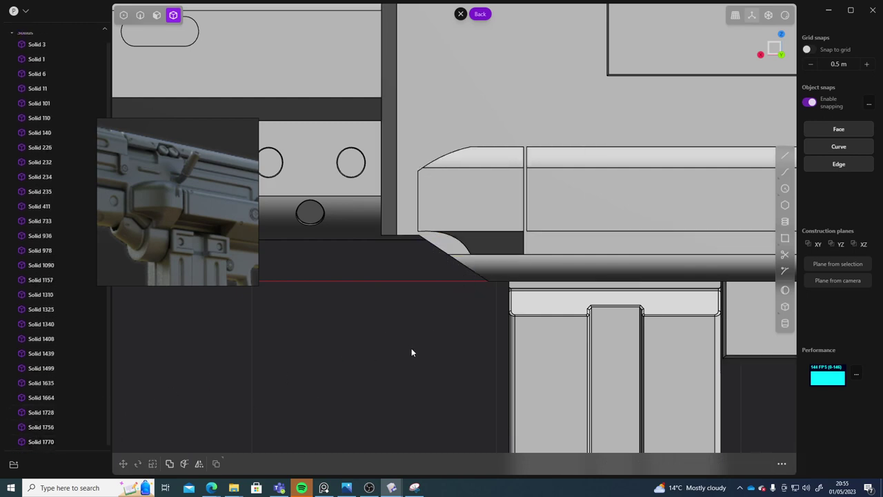
Step: Fillet the front block's upper front edge, between the front face and the curved top cut, by about 0.033 m
scroll(412, 349, down, 6)
middle_drag(412, 348, 452, 323)
scroll(551, 206, up, 4)
scroll(476, 259, up, 7)
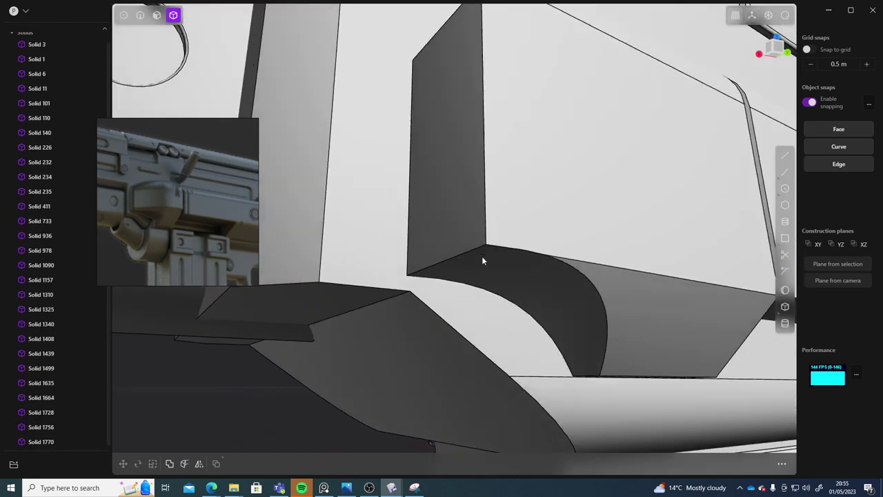
scroll(482, 260, down, 6)
middle_drag(548, 259, 492, 263)
scroll(608, 317, down, 5)
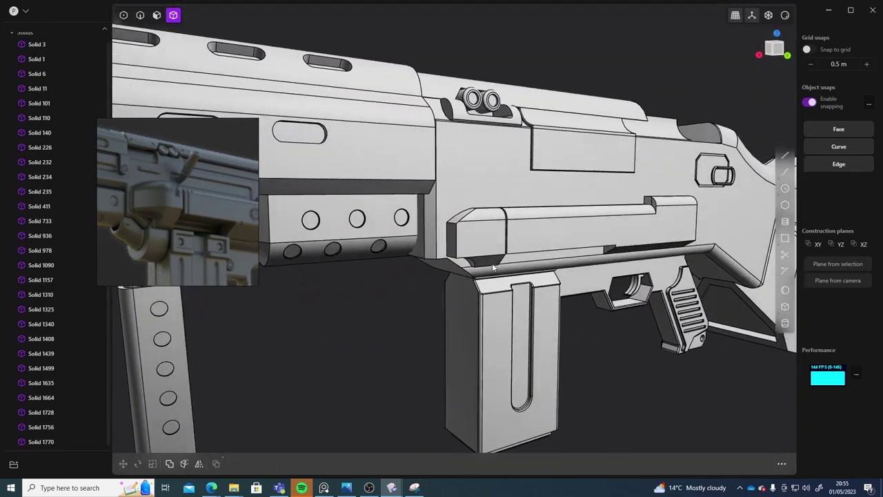
scroll(489, 225, up, 9)
scroll(475, 248, down, 4)
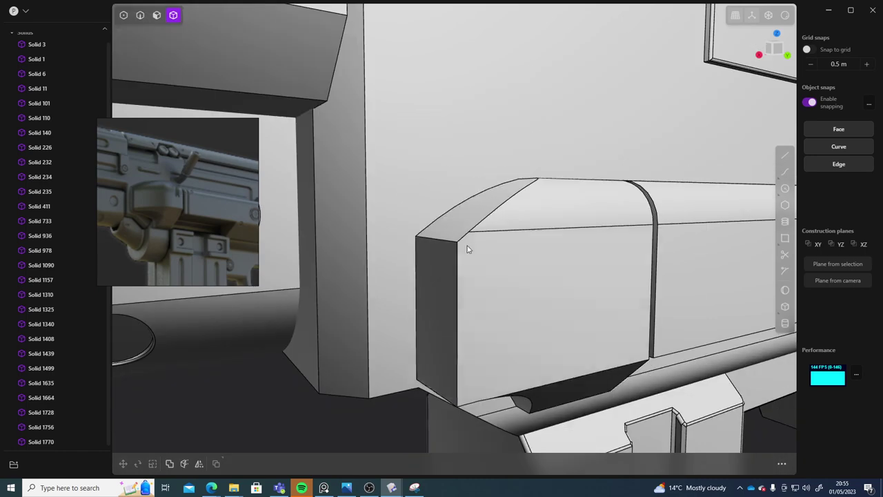
key(2)
click(432, 239)
key(f)
drag(430, 239, 427, 247)
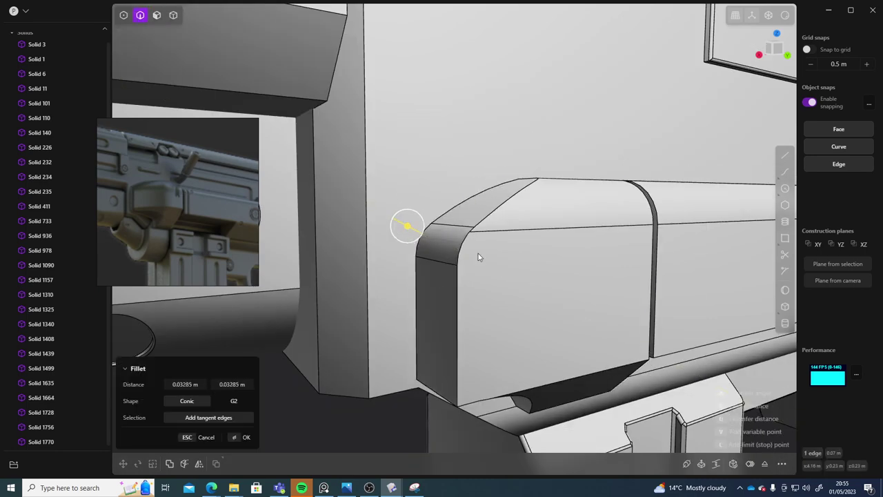
right_click(479, 256)
Step: Fillet the front block's outer front edges, from the curved top cut down along the curved lower cut, by about 0.021 m
middle_drag(480, 291, 487, 274)
click(434, 235)
key(f)
middle_drag(435, 234, 496, 244)
middle_drag(529, 319, 535, 284)
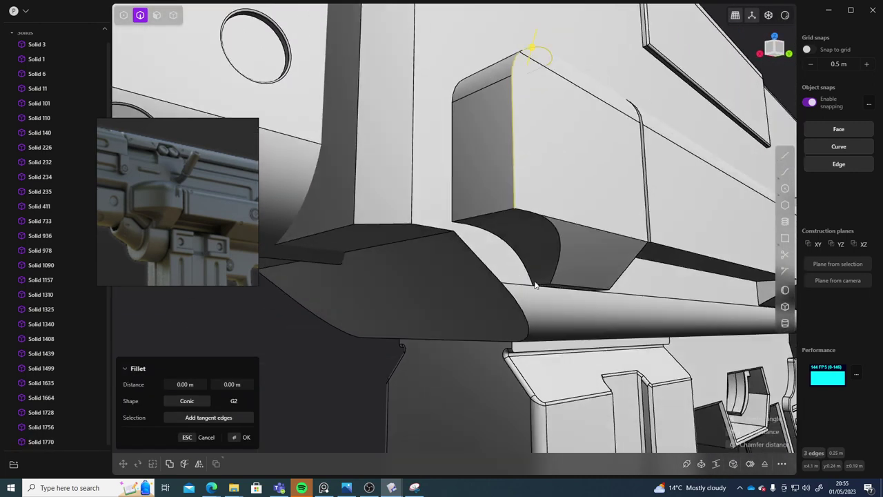
click(525, 211)
drag(525, 212, 568, 212)
middle_drag(568, 212, 508, 247)
key(Return)
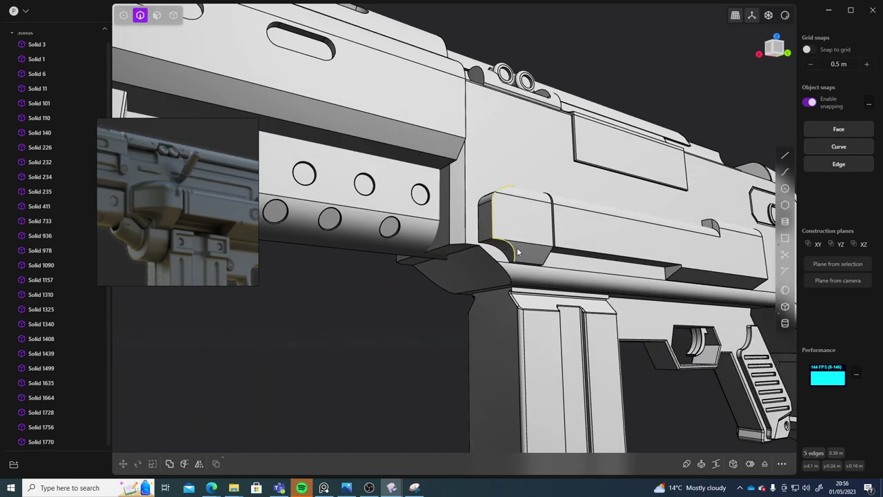
key(f)
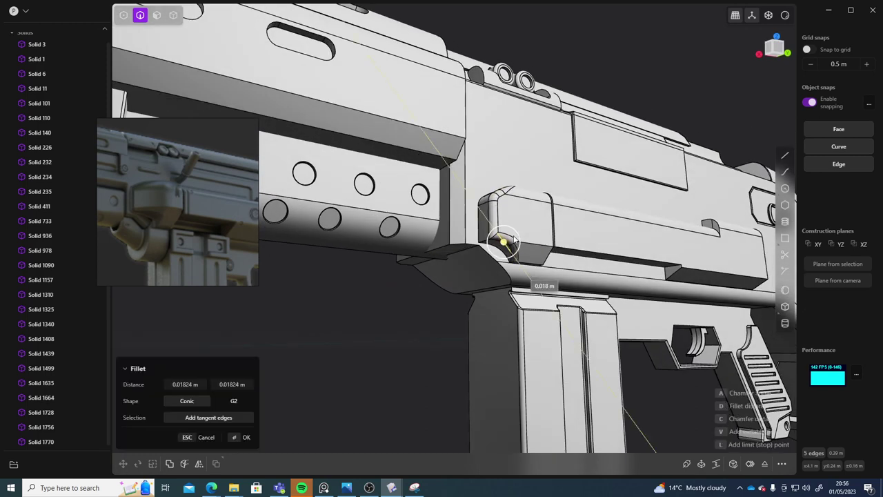
drag(541, 232, 523, 239)
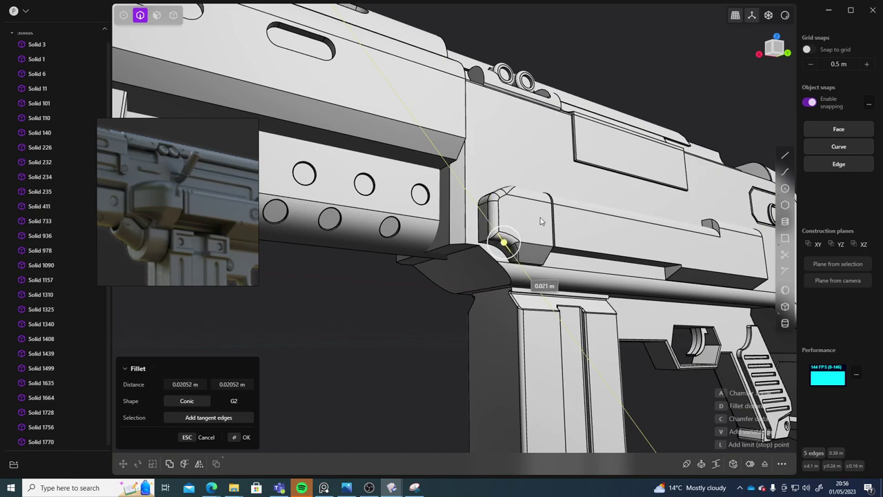
right_click(364, 324)
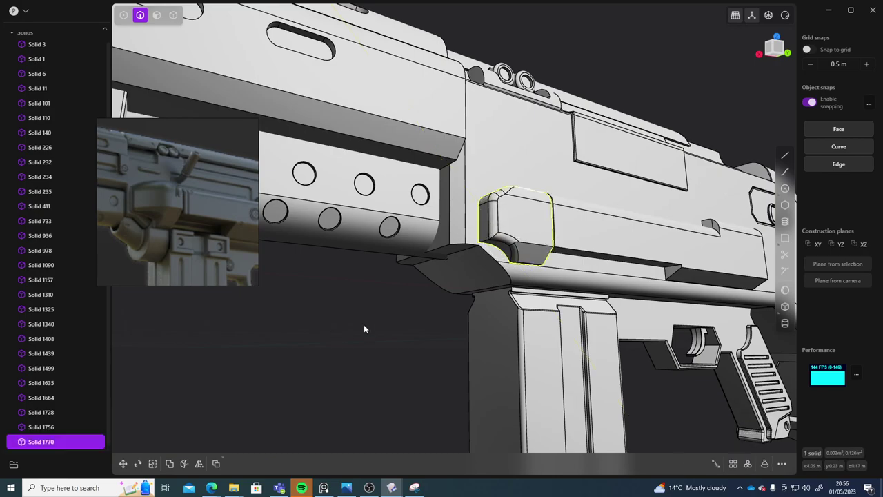
Step: Try to fillet the two short edges where the front block's rounded front border meets the lower chamfer
middle_drag(364, 324, 508, 202)
click(351, 349)
key(f)
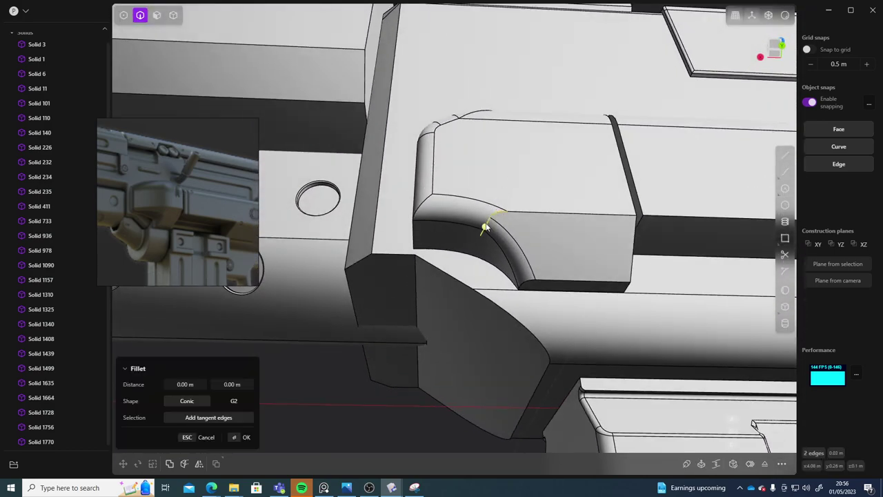
drag(487, 213, 487, 212)
key(Return)
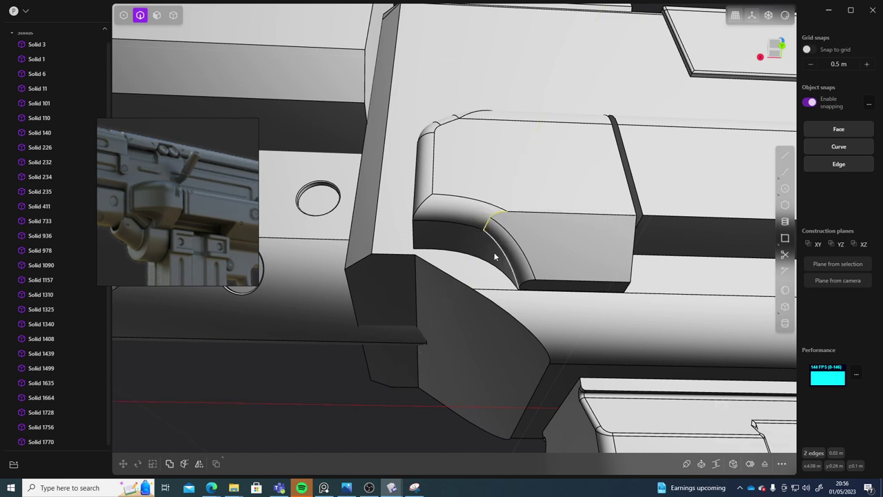
key(ctrl+z)
key(ctrl+z)
key(ctrl+z)
key(ctrl+z)
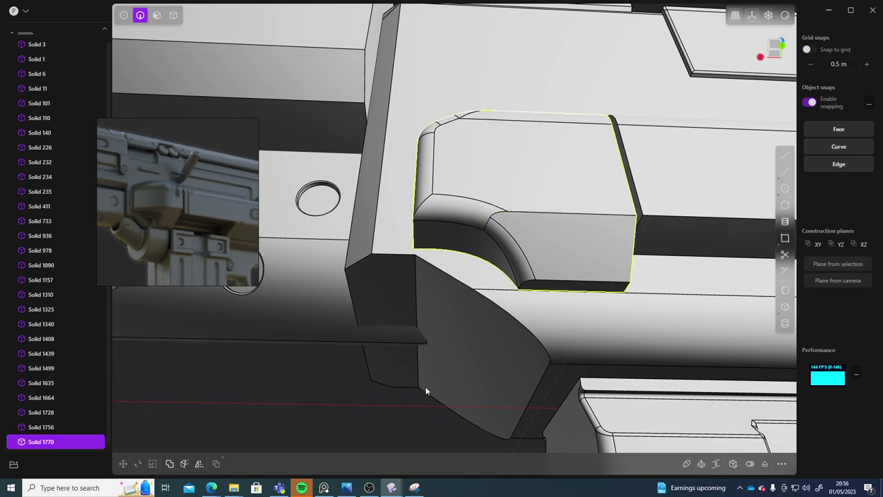
Step: Examine the rifle's overall shape and the filleted front block against the reference image
middle_drag(369, 407, 546, 287)
key(Escape)
scroll(421, 353, down, 5)
scroll(439, 357, down, 6)
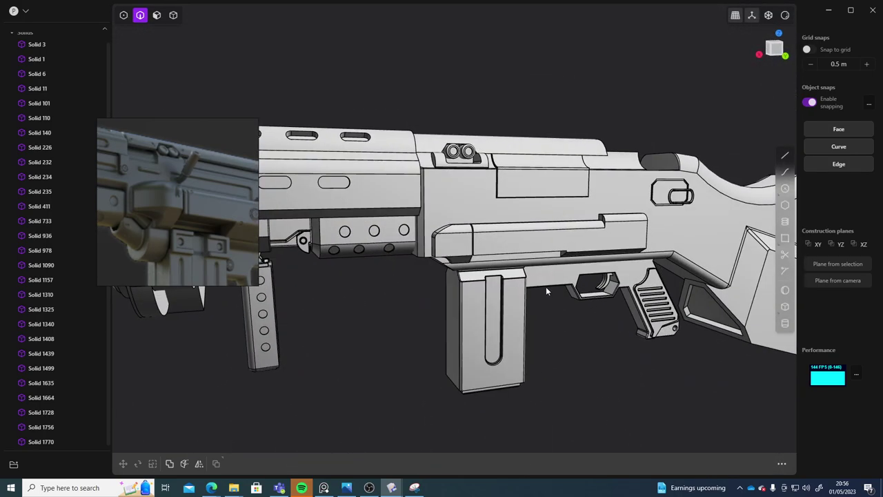
click(165, 219)
middle_drag(627, 328, 663, 352)
scroll(611, 346, down, 5)
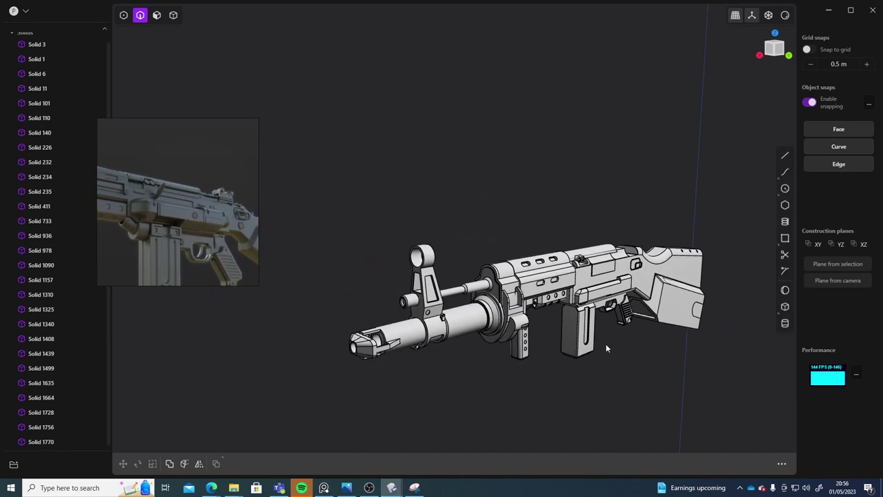
middle_drag(606, 347, 570, 293)
scroll(522, 298, up, 5)
scroll(469, 257, up, 6)
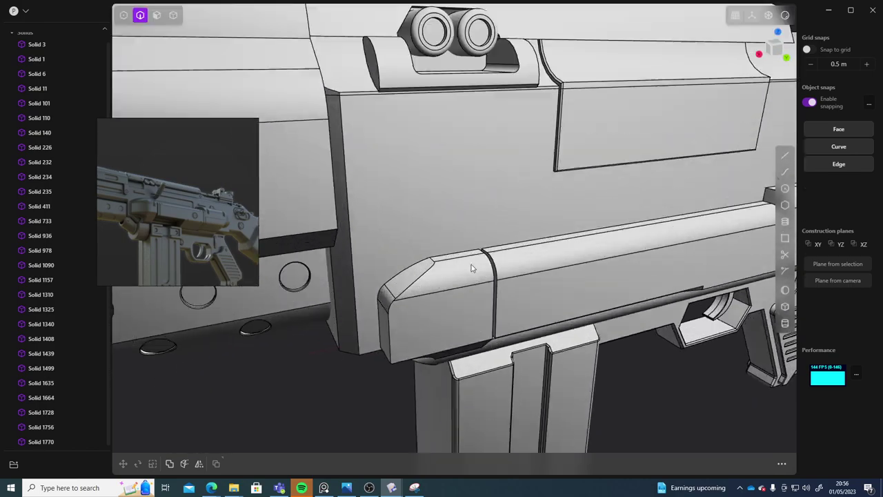
Step: Offset outward the narrow flat top faces of the front block, the long side housing and its raised rear section
shift+middle_drag(472, 264, 430, 235)
key(4)
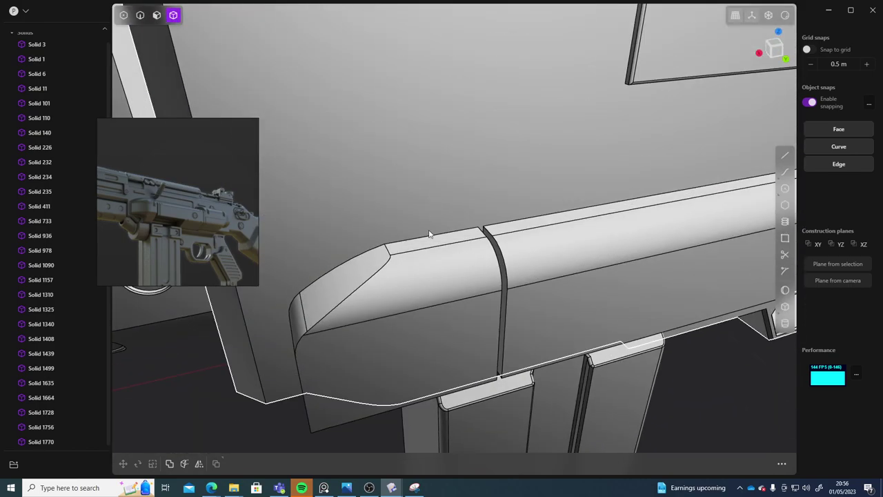
click(431, 246)
key(3)
click(436, 243)
key(q)
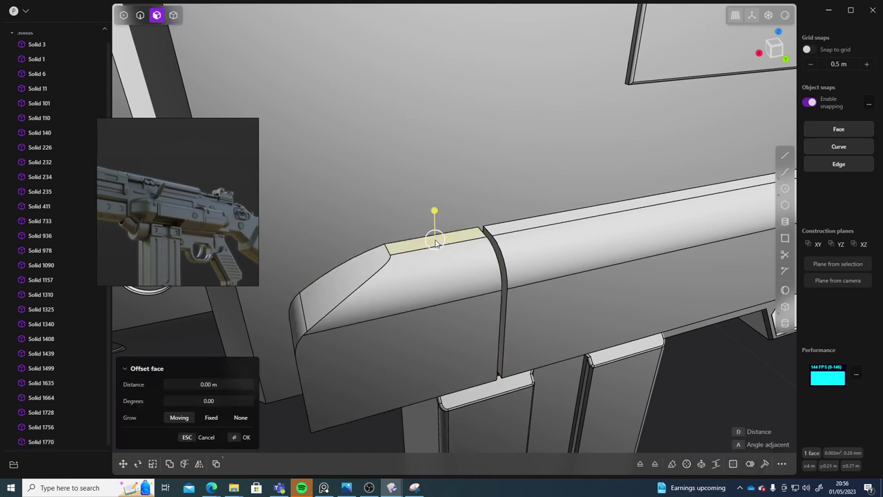
shift+click(523, 224)
shift+middle_drag(676, 207, 290, 250)
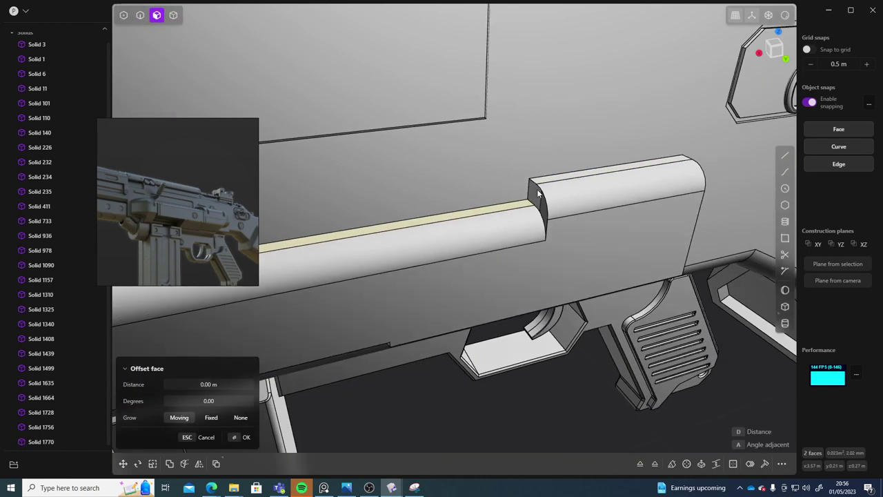
drag(553, 146, 555, 124)
scroll(590, 180, down, 6)
middle_drag(565, 186, 523, 176)
key(Return)
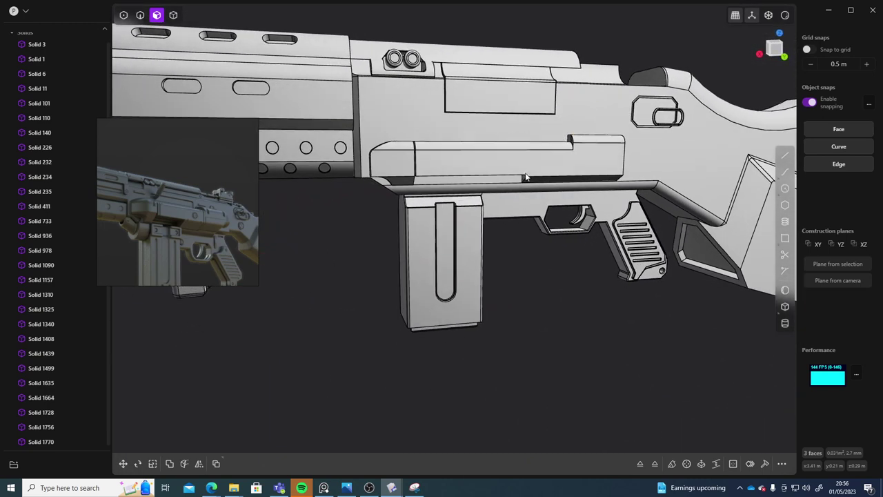
Step: Offset the same three narrow top faces of the side housing slightly further outward
middle_drag(575, 152, 561, 183)
key(o)
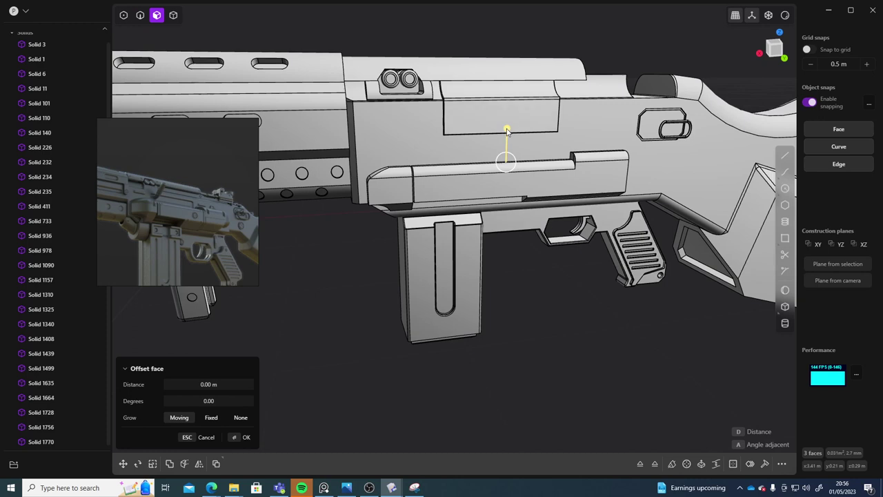
drag(508, 132, 509, 127)
key(Return)
middle_drag(519, 238, 541, 284)
scroll(496, 244, up, 5)
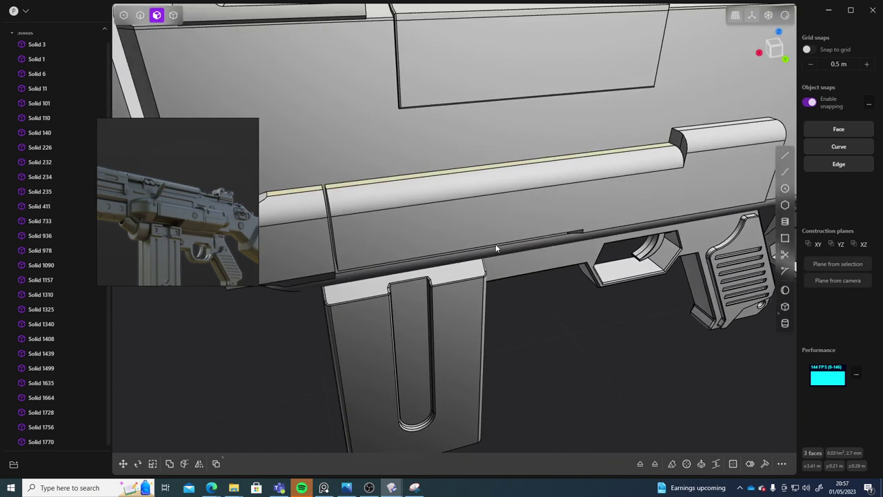
Step: Offset the front block's sloped curved face together with the housing's three flat top faces by about 0.028 m
middle_drag(496, 244, 533, 279)
shift+middle_drag(522, 227, 697, 200)
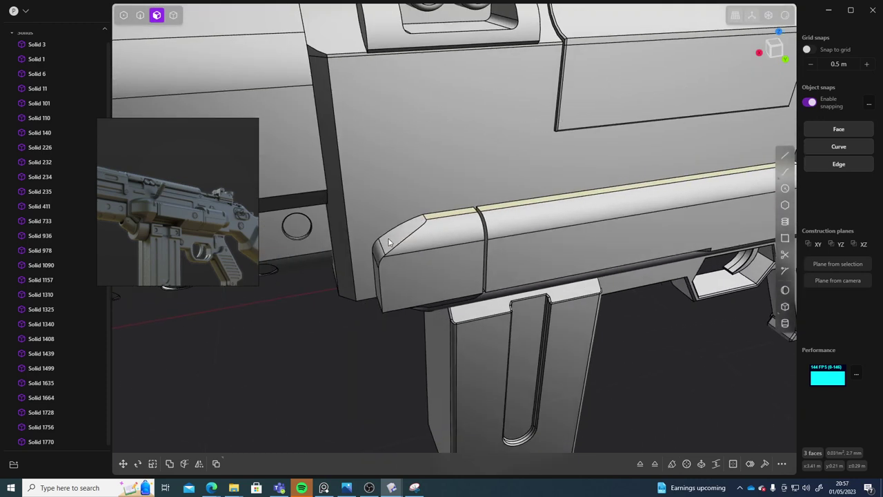
key(o)
mouse_move(395, 249)
middle_down()
mouse_move(509, 239)
mouse_move(408, 245)
middle_up()
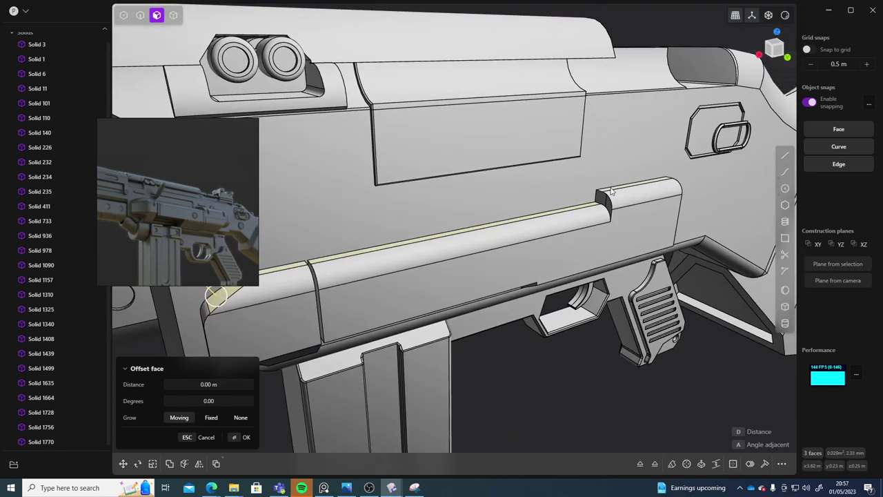
shift+middle_drag(605, 217, 709, 185)
drag(715, 129, 720, 120)
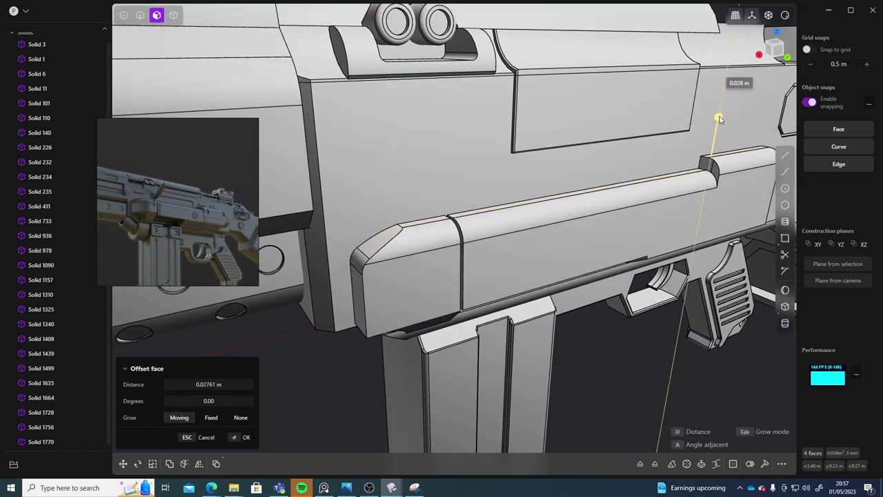
middle_drag(700, 211, 609, 239)
scroll(609, 240, down, 5)
right_click(624, 350)
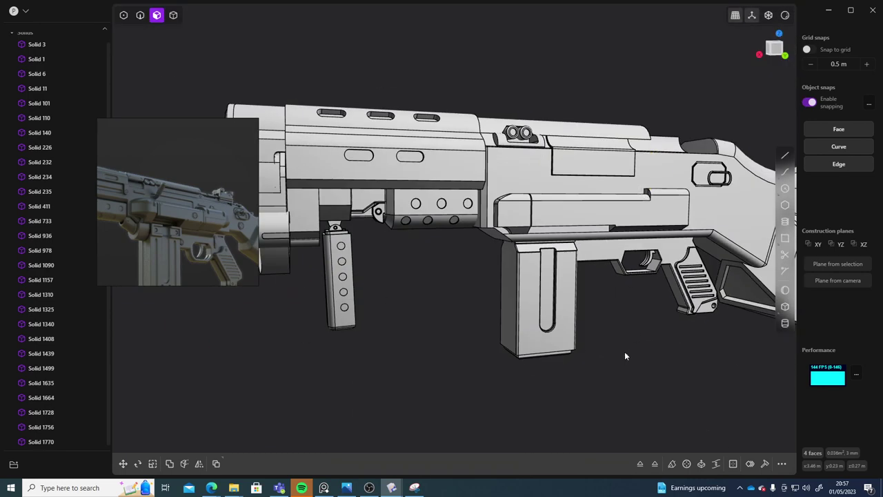
click(626, 350)
Step: Examine the receiver's side housing and front block in the reference image and compare them with the model
middle_drag(665, 362, 607, 373)
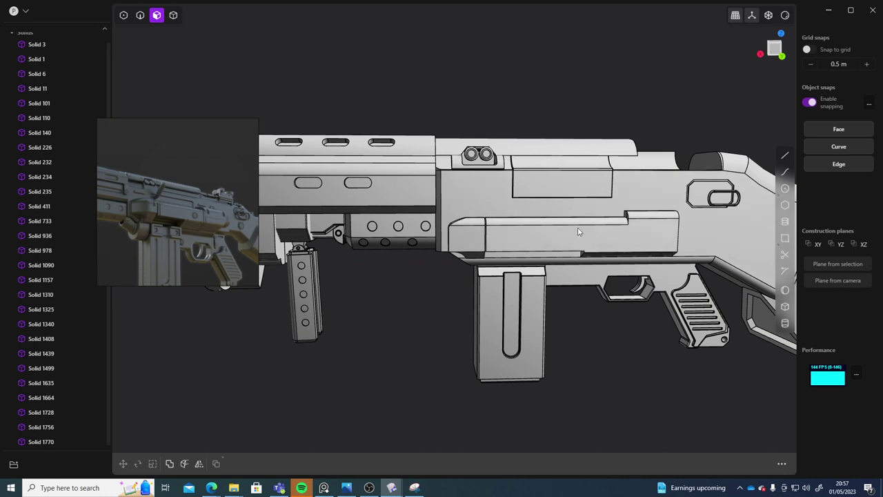
middle_drag(148, 203, 179, 188)
scroll(180, 181, up, 5)
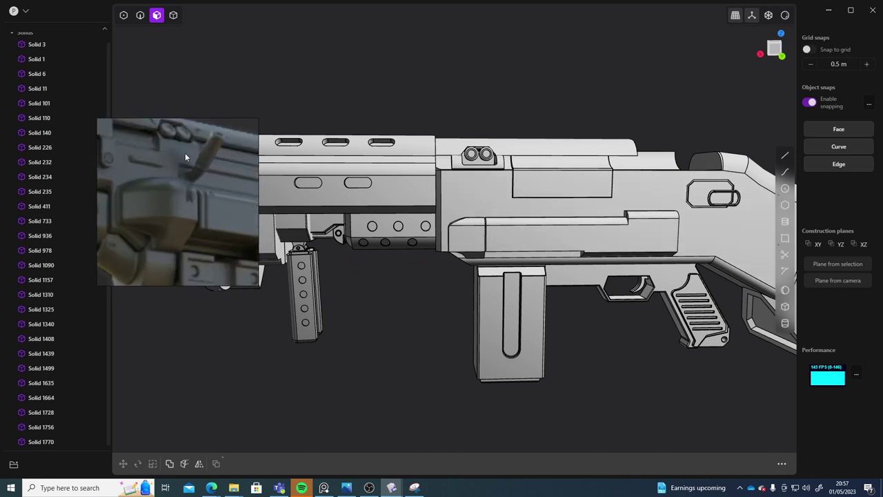
scroll(207, 186, down, 3)
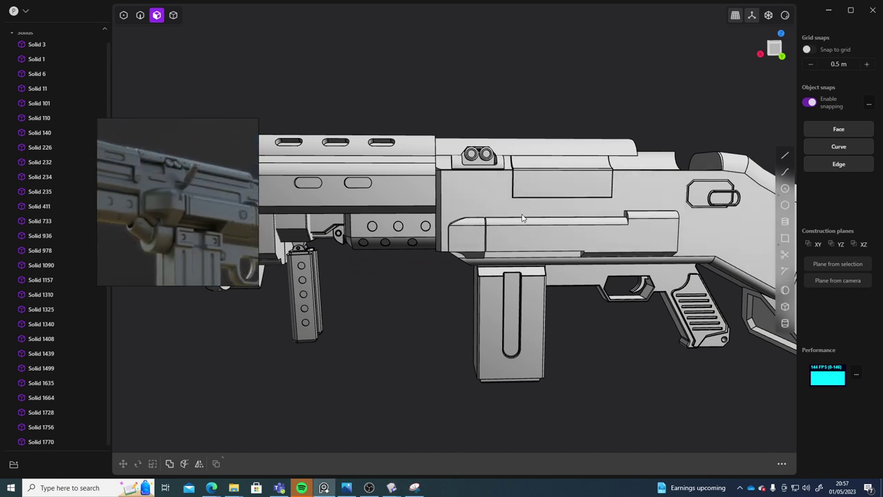
middle_drag(217, 215, 184, 226)
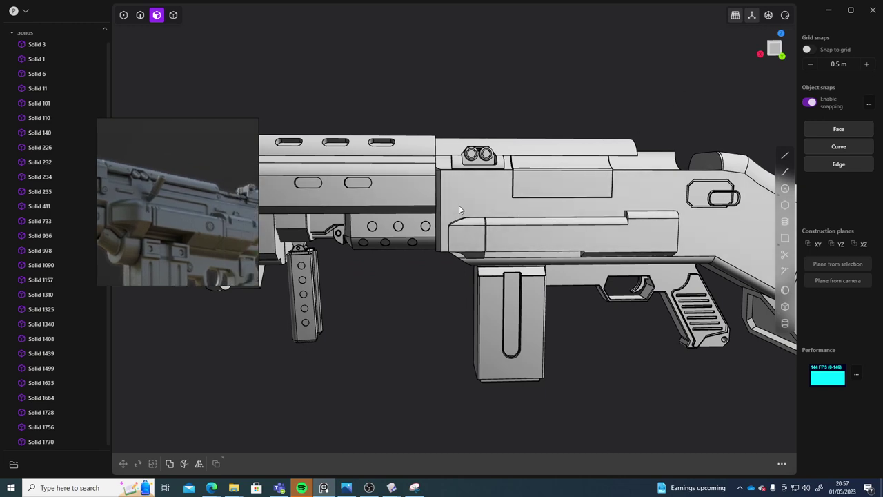
middle_drag(599, 318, 592, 363)
scroll(591, 363, down, 5)
right_drag(592, 363, 590, 288)
middle_drag(590, 288, 619, 278)
scroll(608, 292, down, 6)
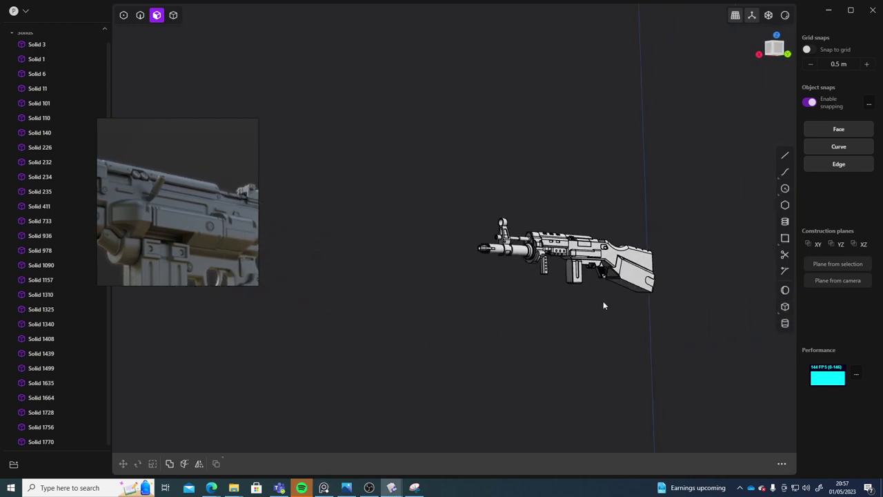
Step: Examine the whole rifle and the magazine's shape against the reference image
scroll(605, 304, up, 7)
right_drag(607, 311, 516, 329)
scroll(558, 343, down, 3)
scroll(516, 331, up, 4)
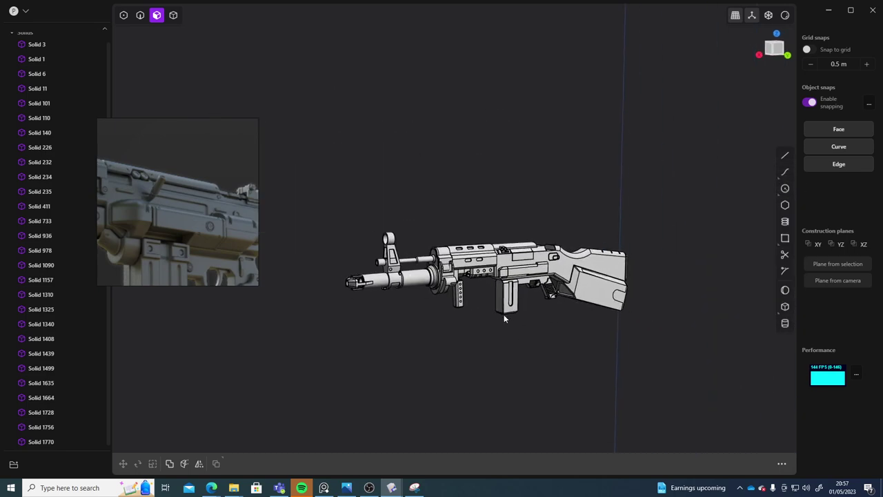
scroll(178, 225, down, 3)
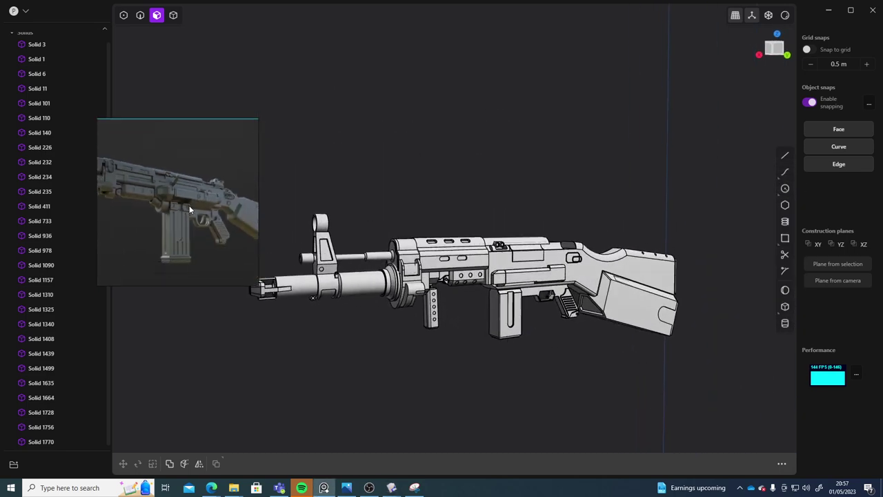
scroll(182, 228, down, 1)
scroll(523, 326, up, 5)
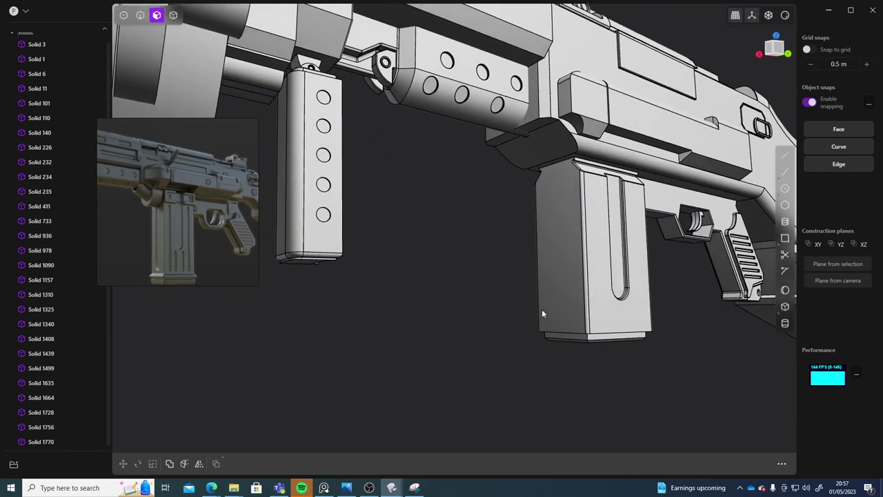
scroll(529, 320, down, 4)
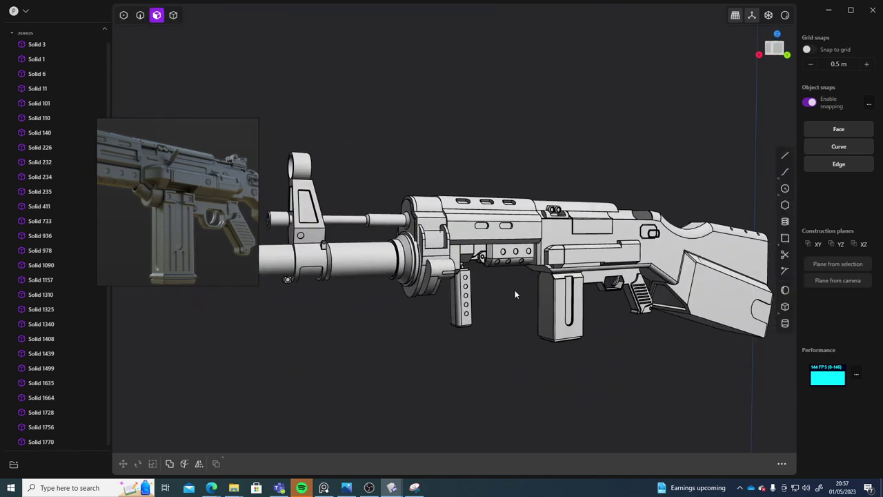
scroll(593, 290, down, 3)
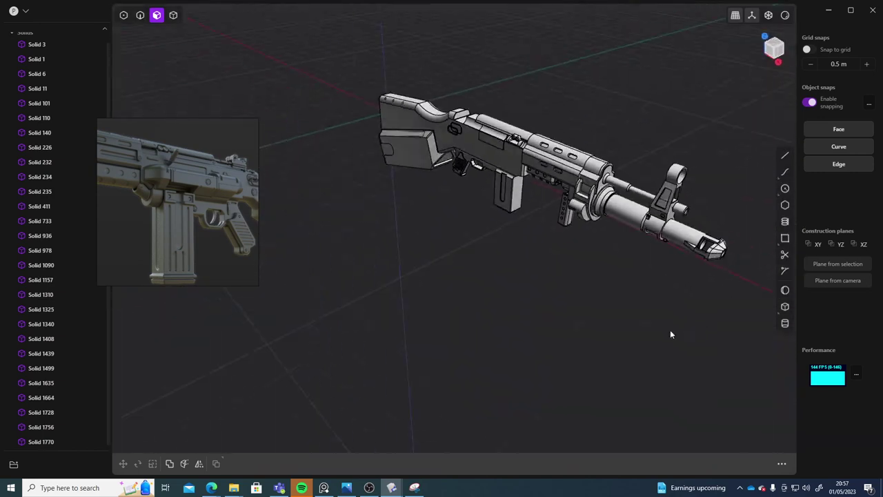